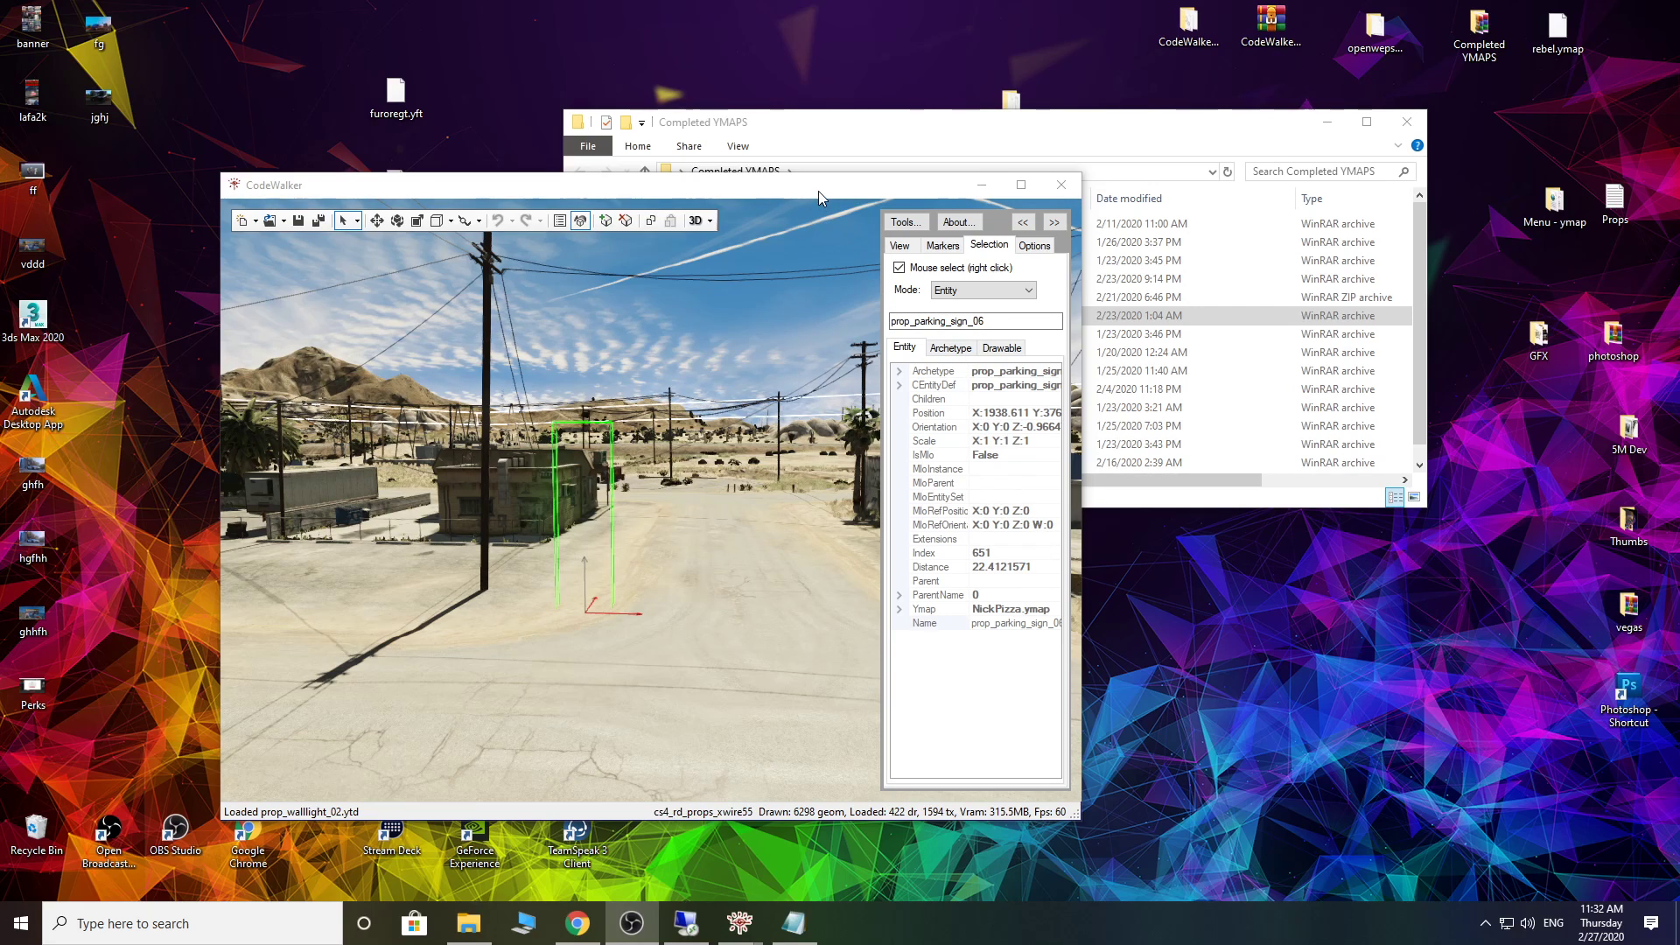
# Step: Maximize CodeWalker and fly the camera over to Sandy's gas station
pyautogui.moveTo(817, 191); pyautogui.dragTo(873, 205)
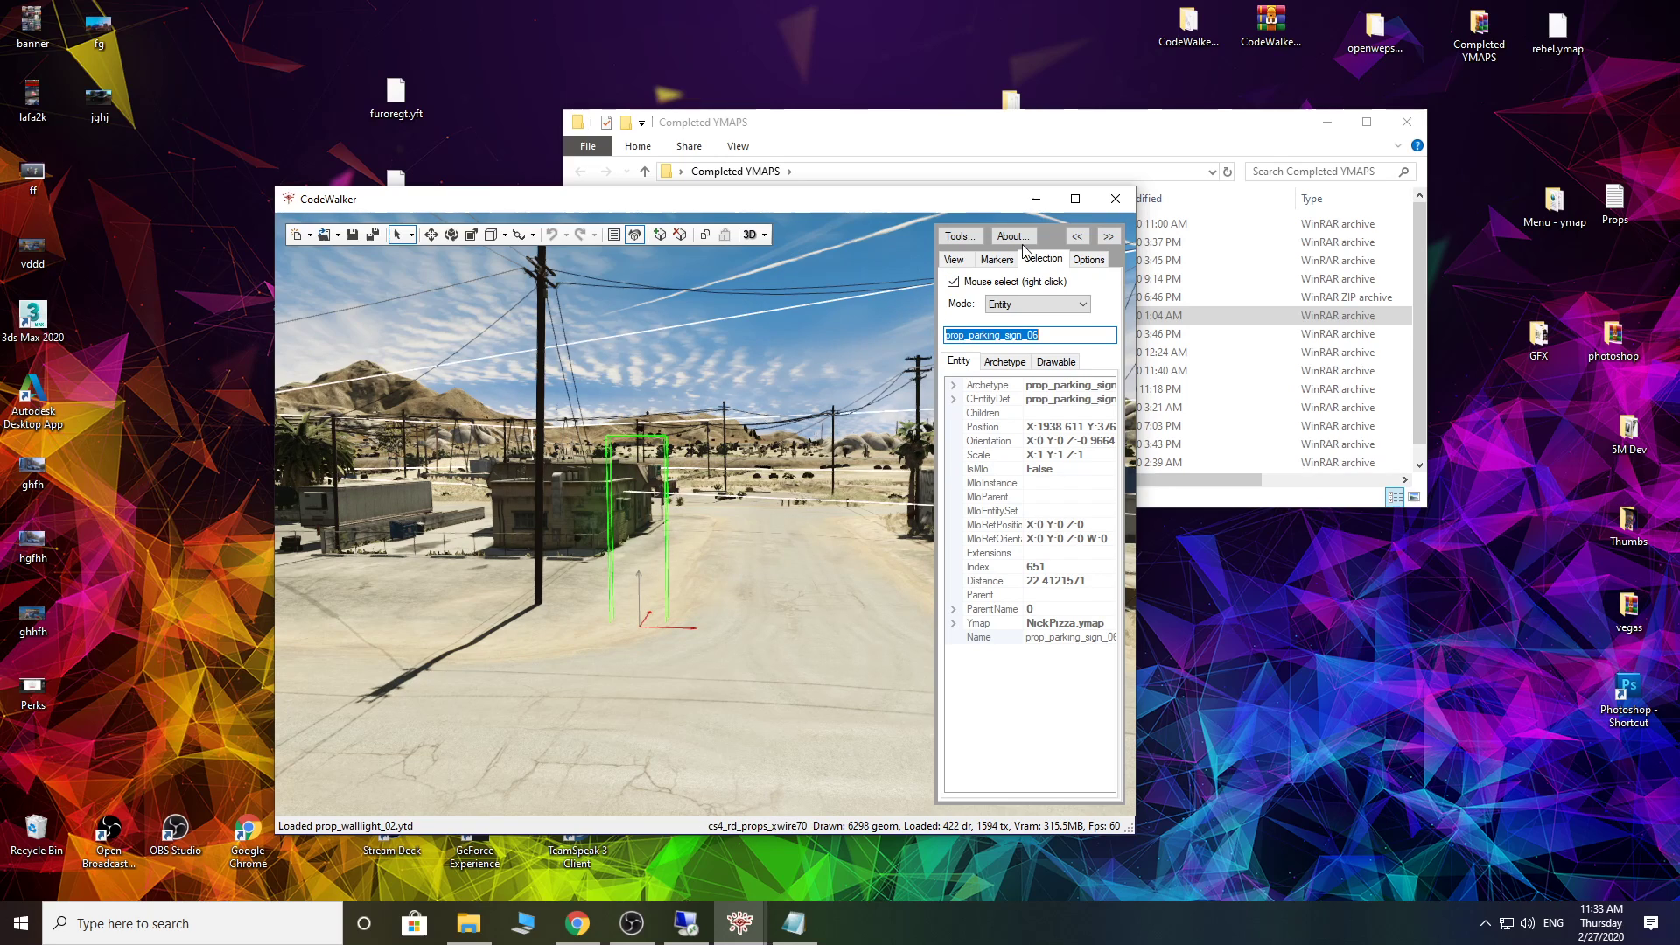
pyautogui.click(1075, 200)
pyautogui.moveTo(1012, 595); pyautogui.dragTo(744, 700)
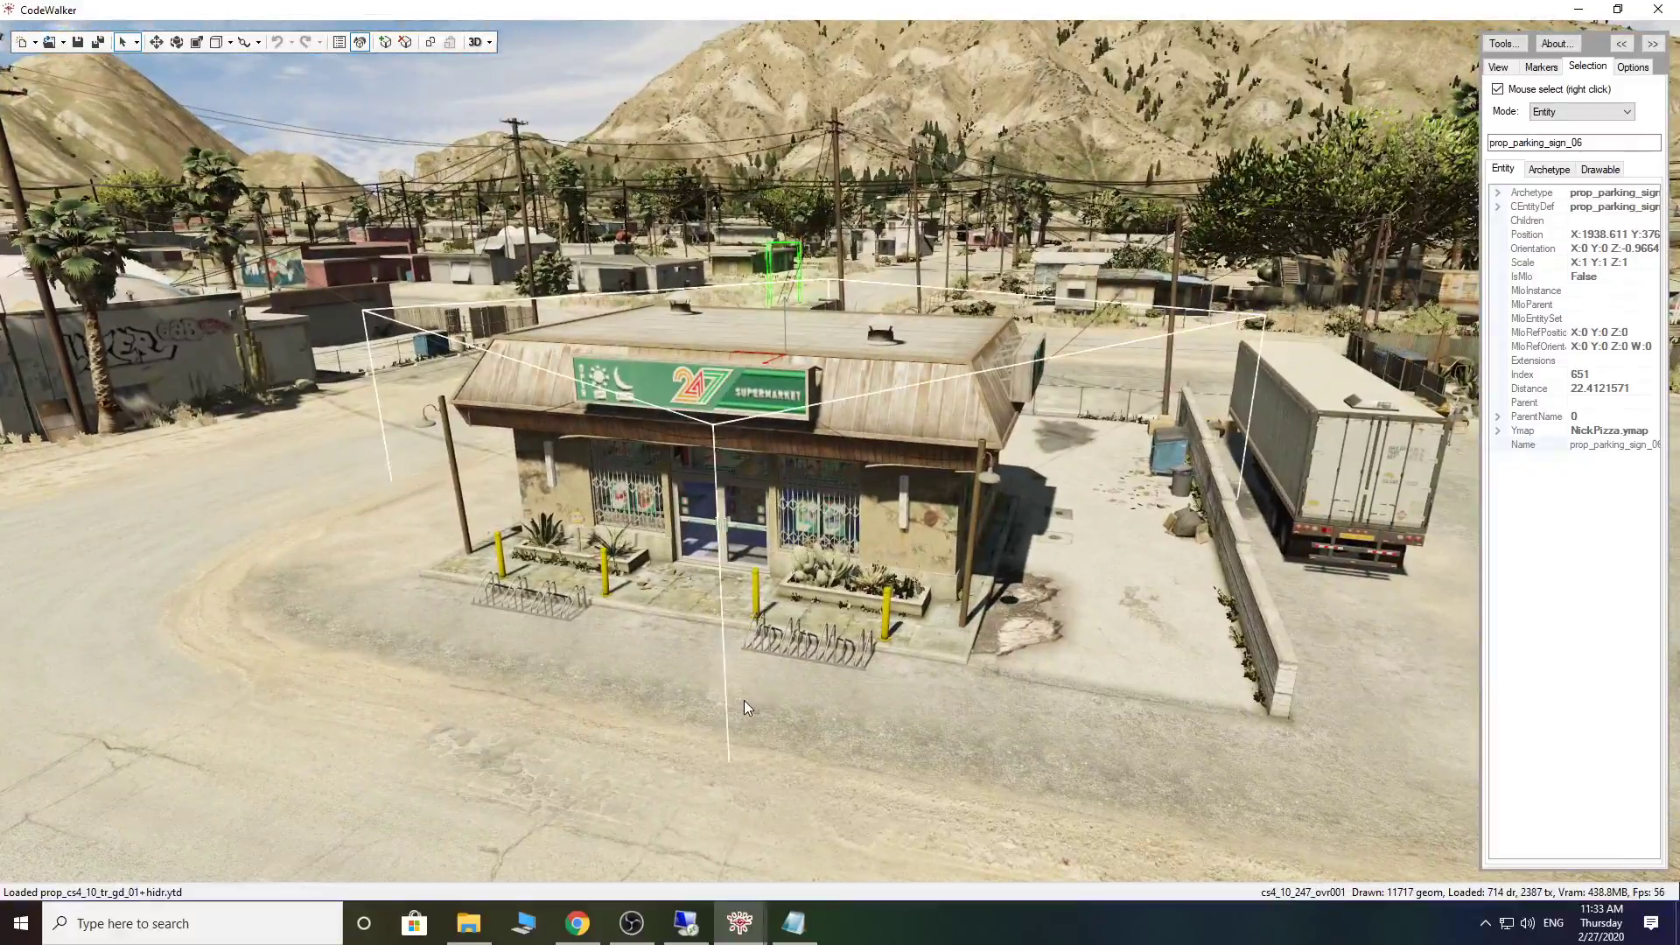
pyautogui.moveTo(1219, 447); pyautogui.dragTo(714, 460)
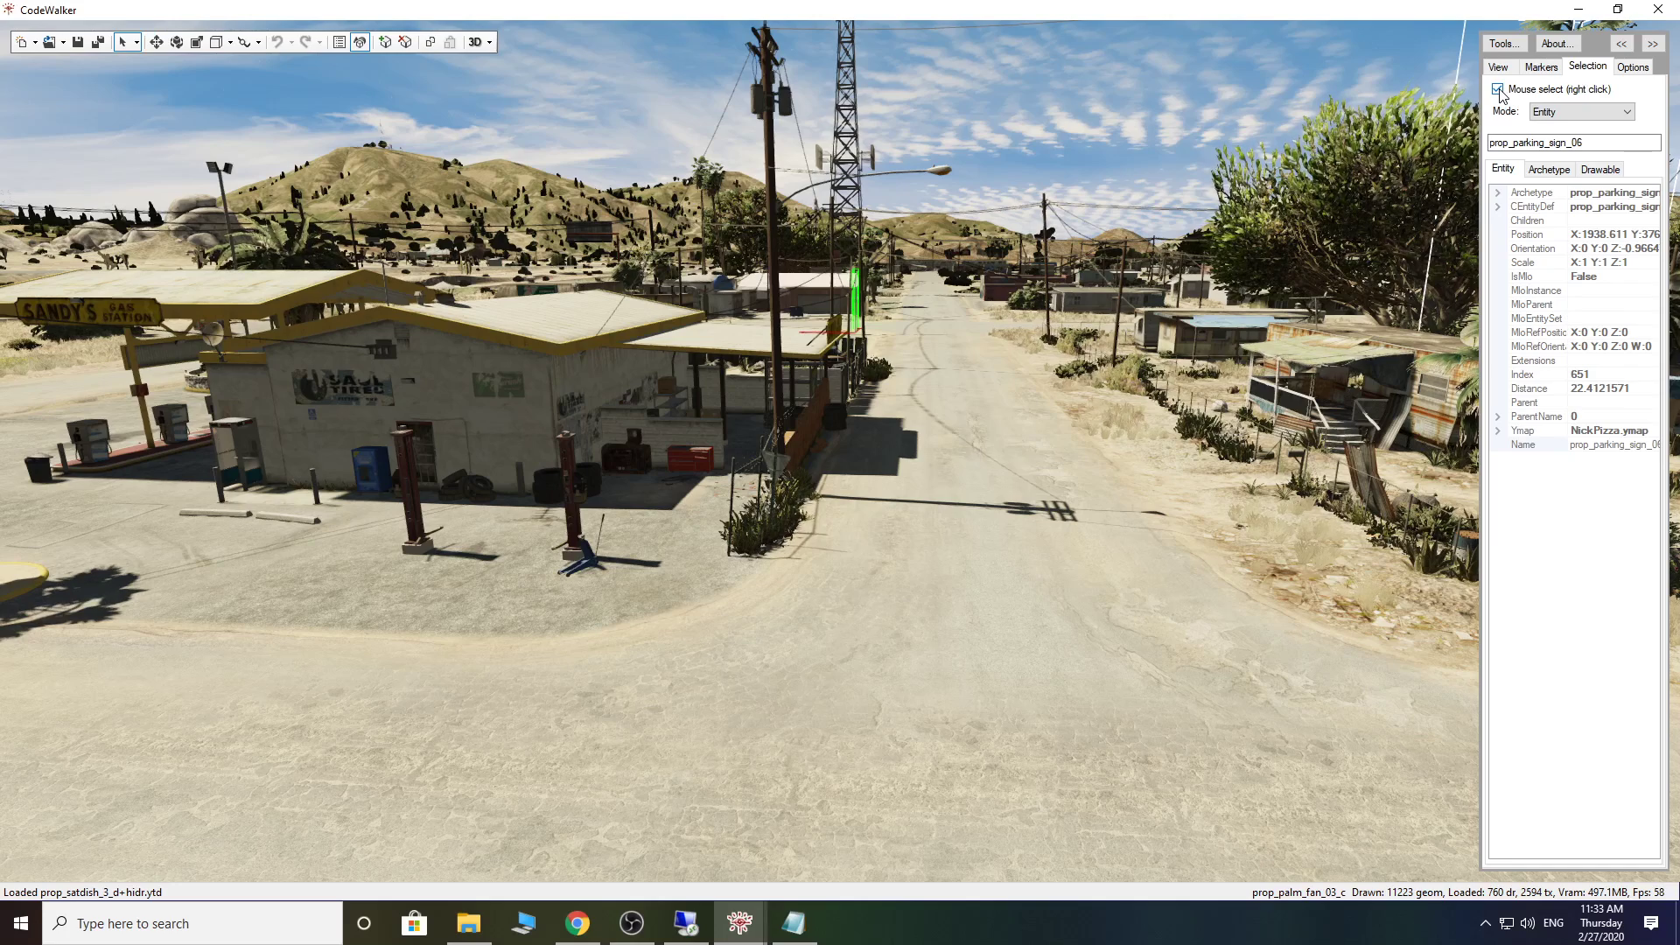
# Step: Select the cs4_10_decal_gas_station001 decal entity and back the camera off to face it
pyautogui.rightClick(543, 385)
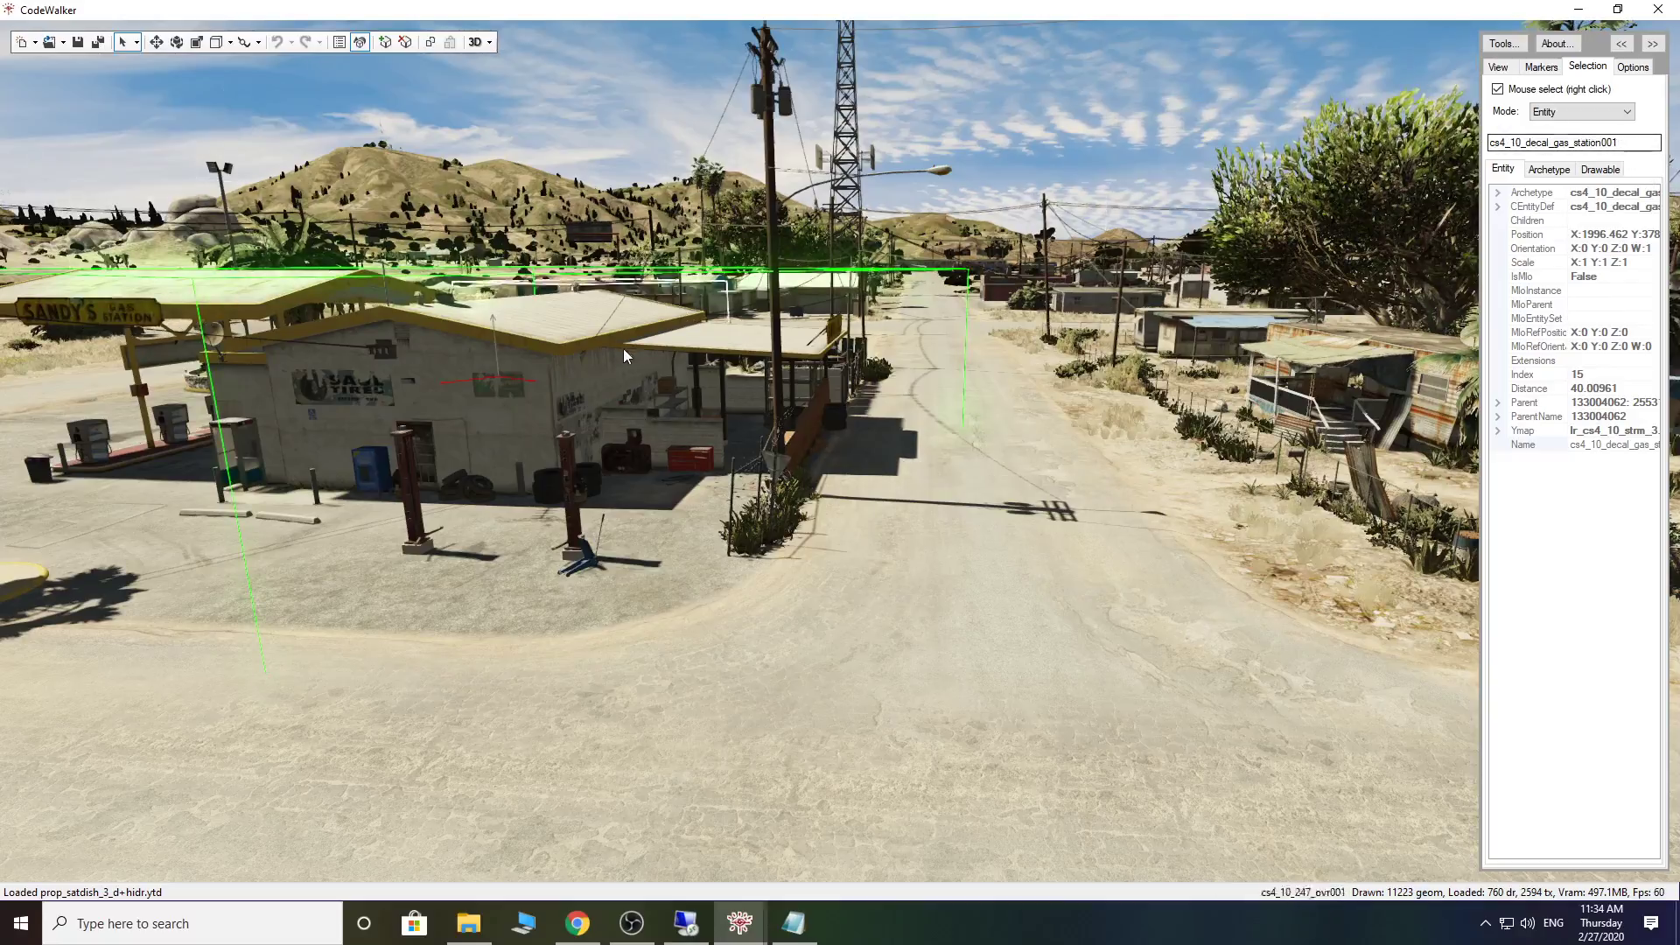
pyautogui.press('w')
pyautogui.moveTo(611, 394); pyautogui.dragTo(915, 513)
pyautogui.press('s')
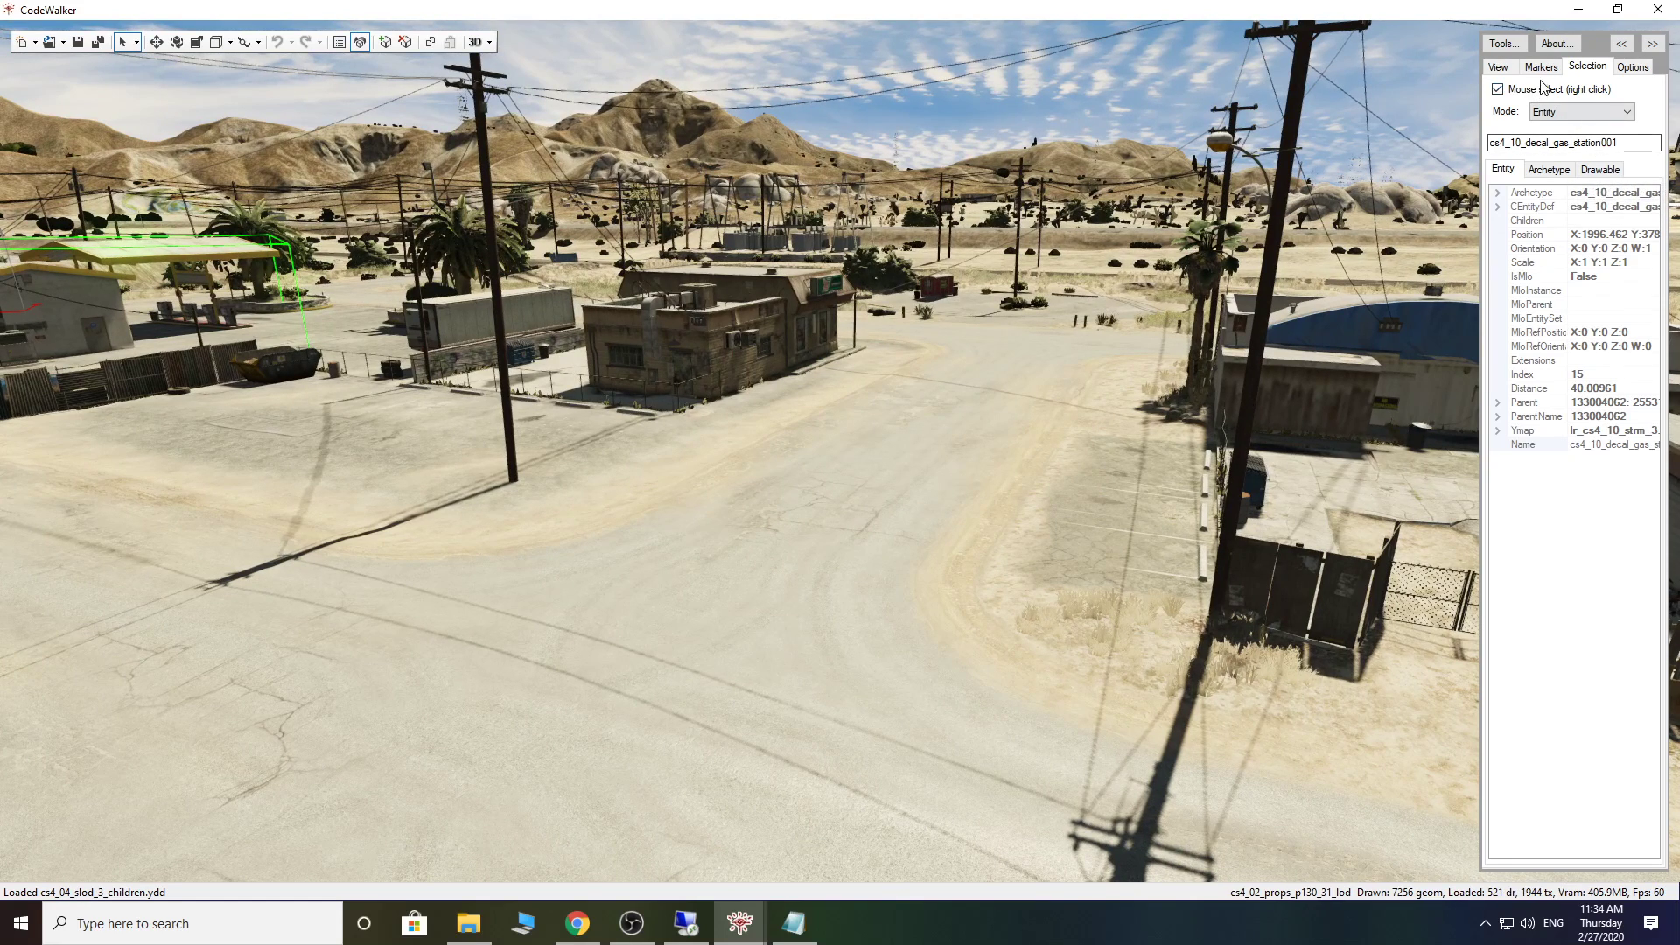
pyautogui.click(1509, 68)
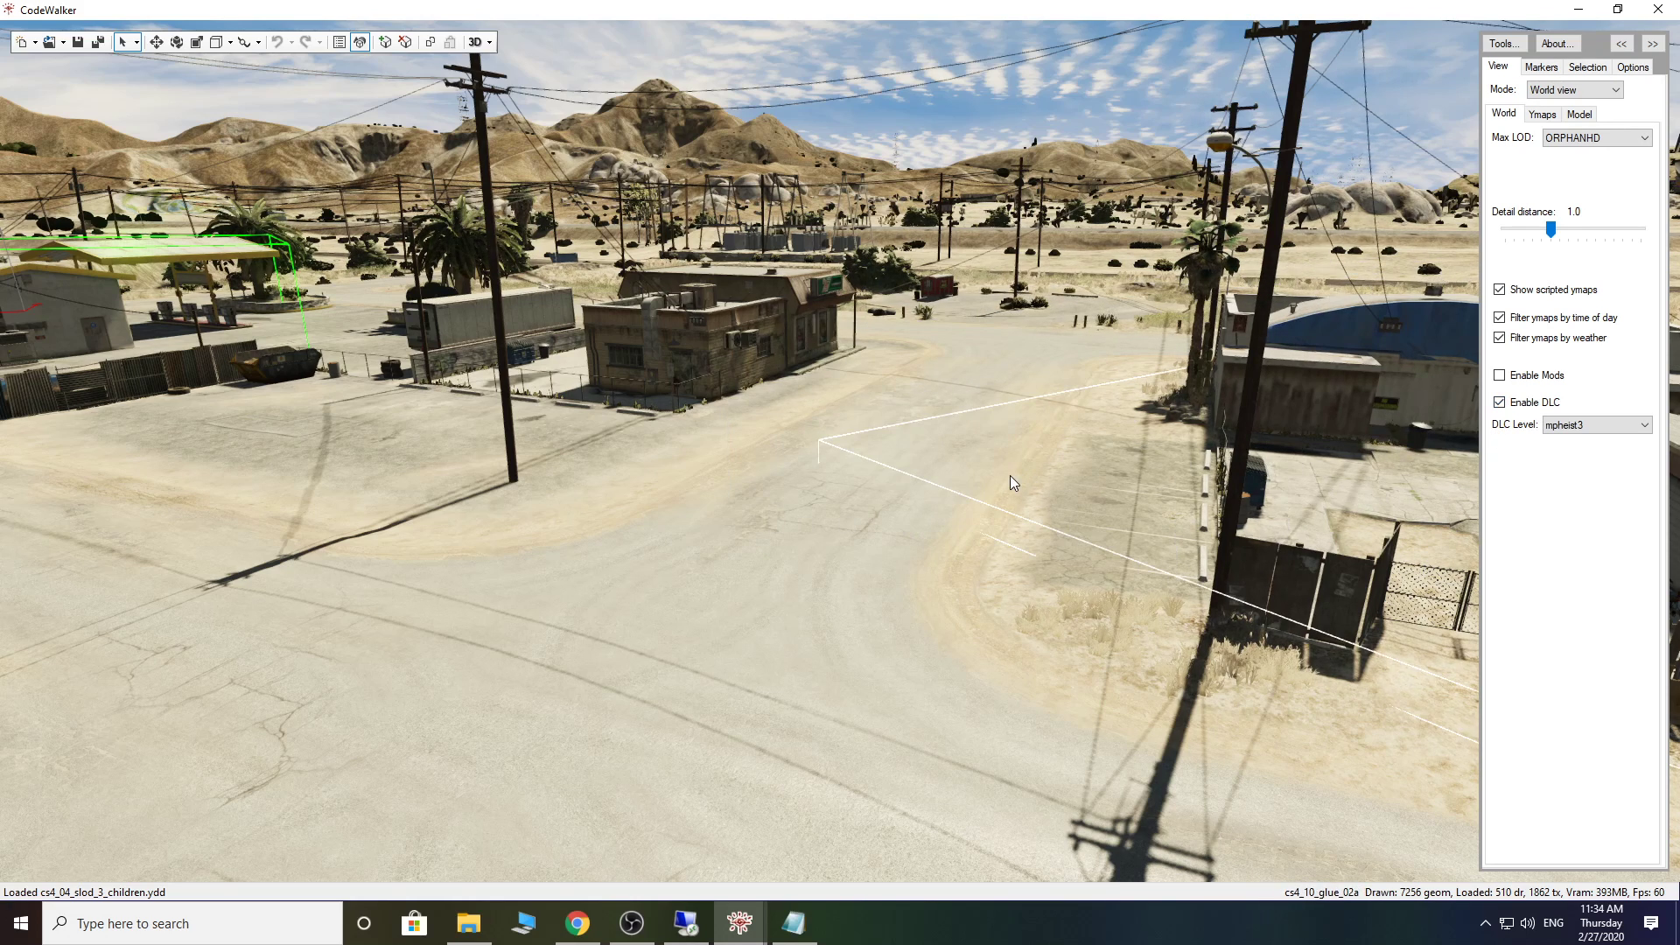
pyautogui.moveTo(1010, 476); pyautogui.dragTo(979, 481)
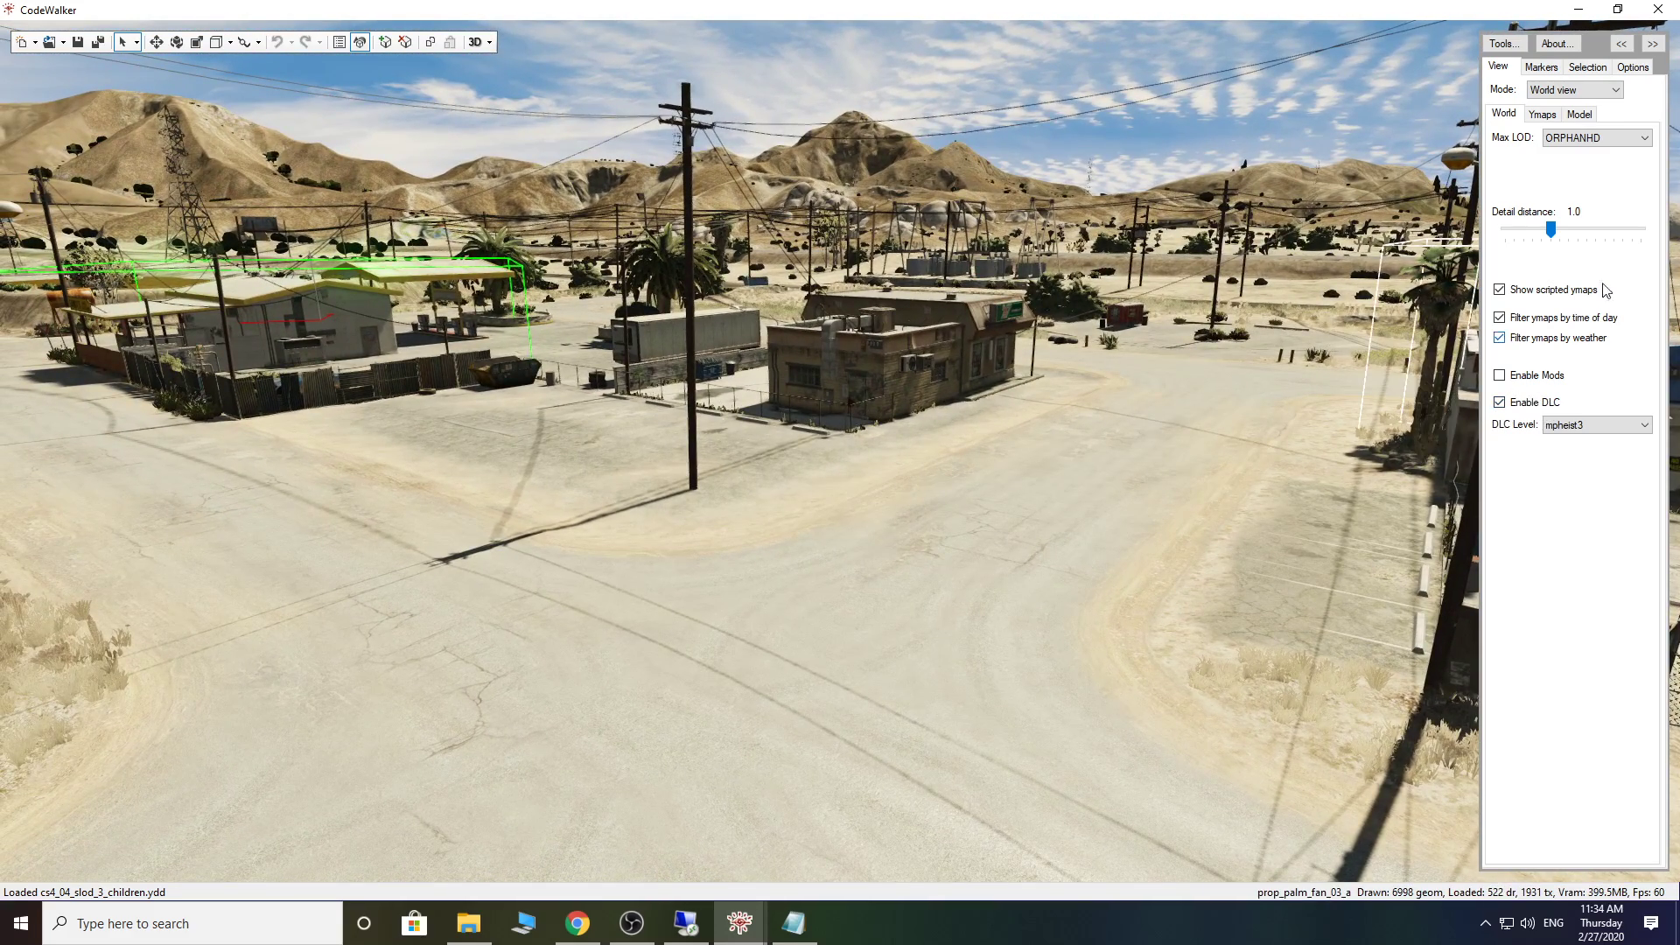
pyautogui.click(1588, 67)
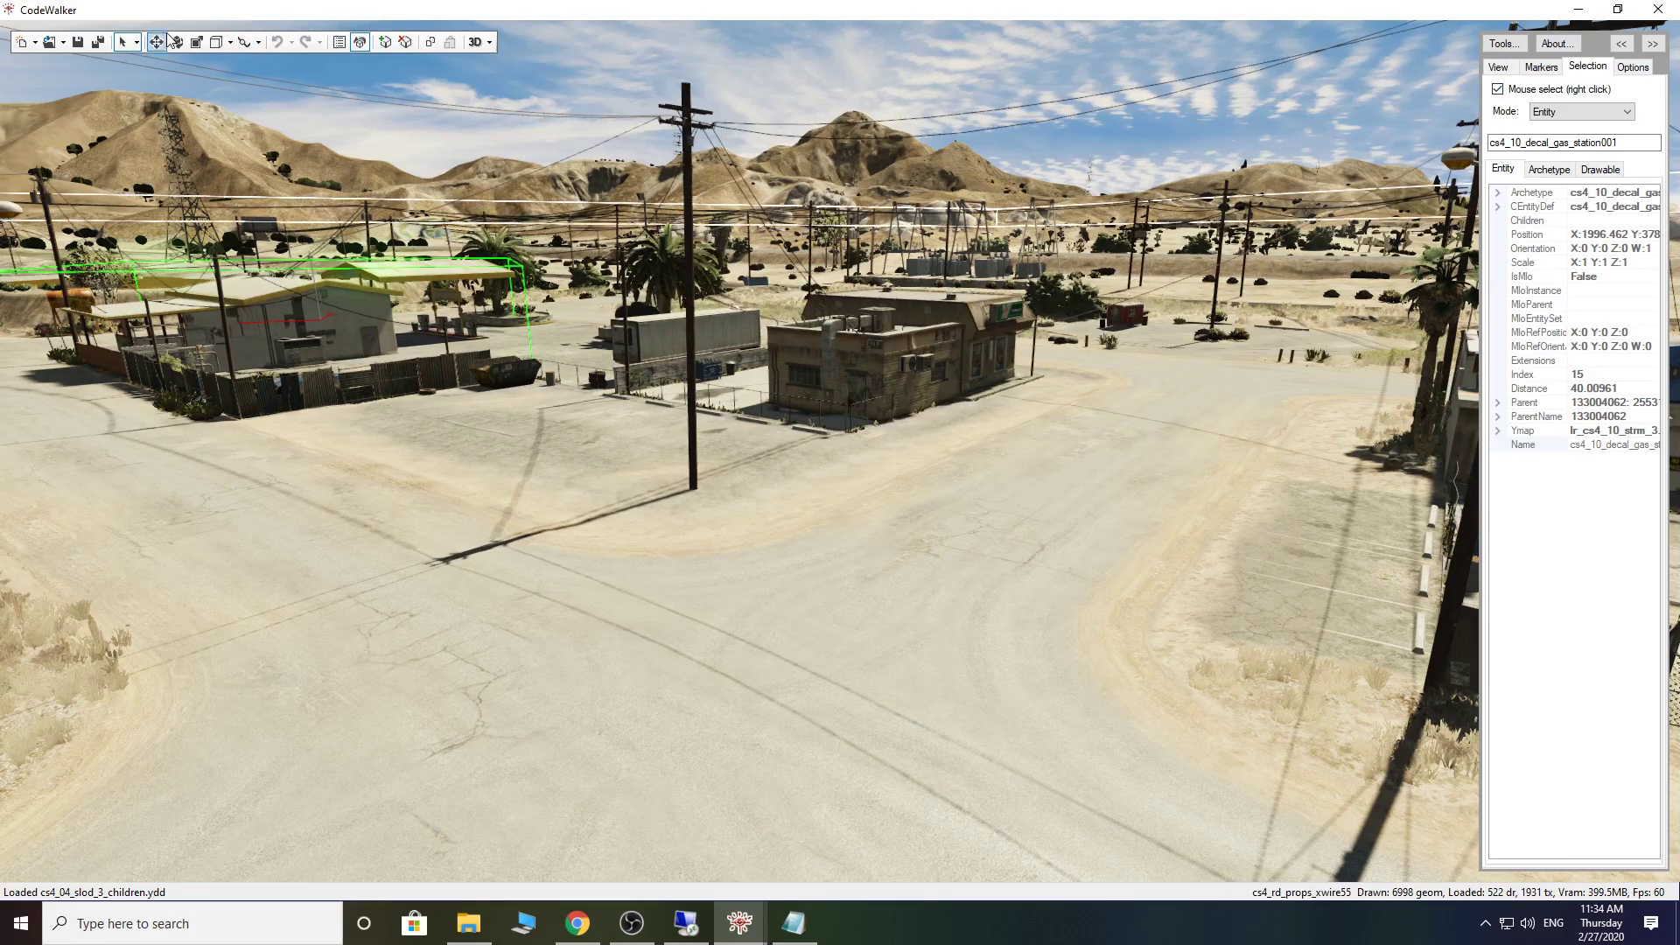
# Step: Fly from ground level at the gas station across the terrain toward the Fleeca bank alley wall
pyautogui.press('w')
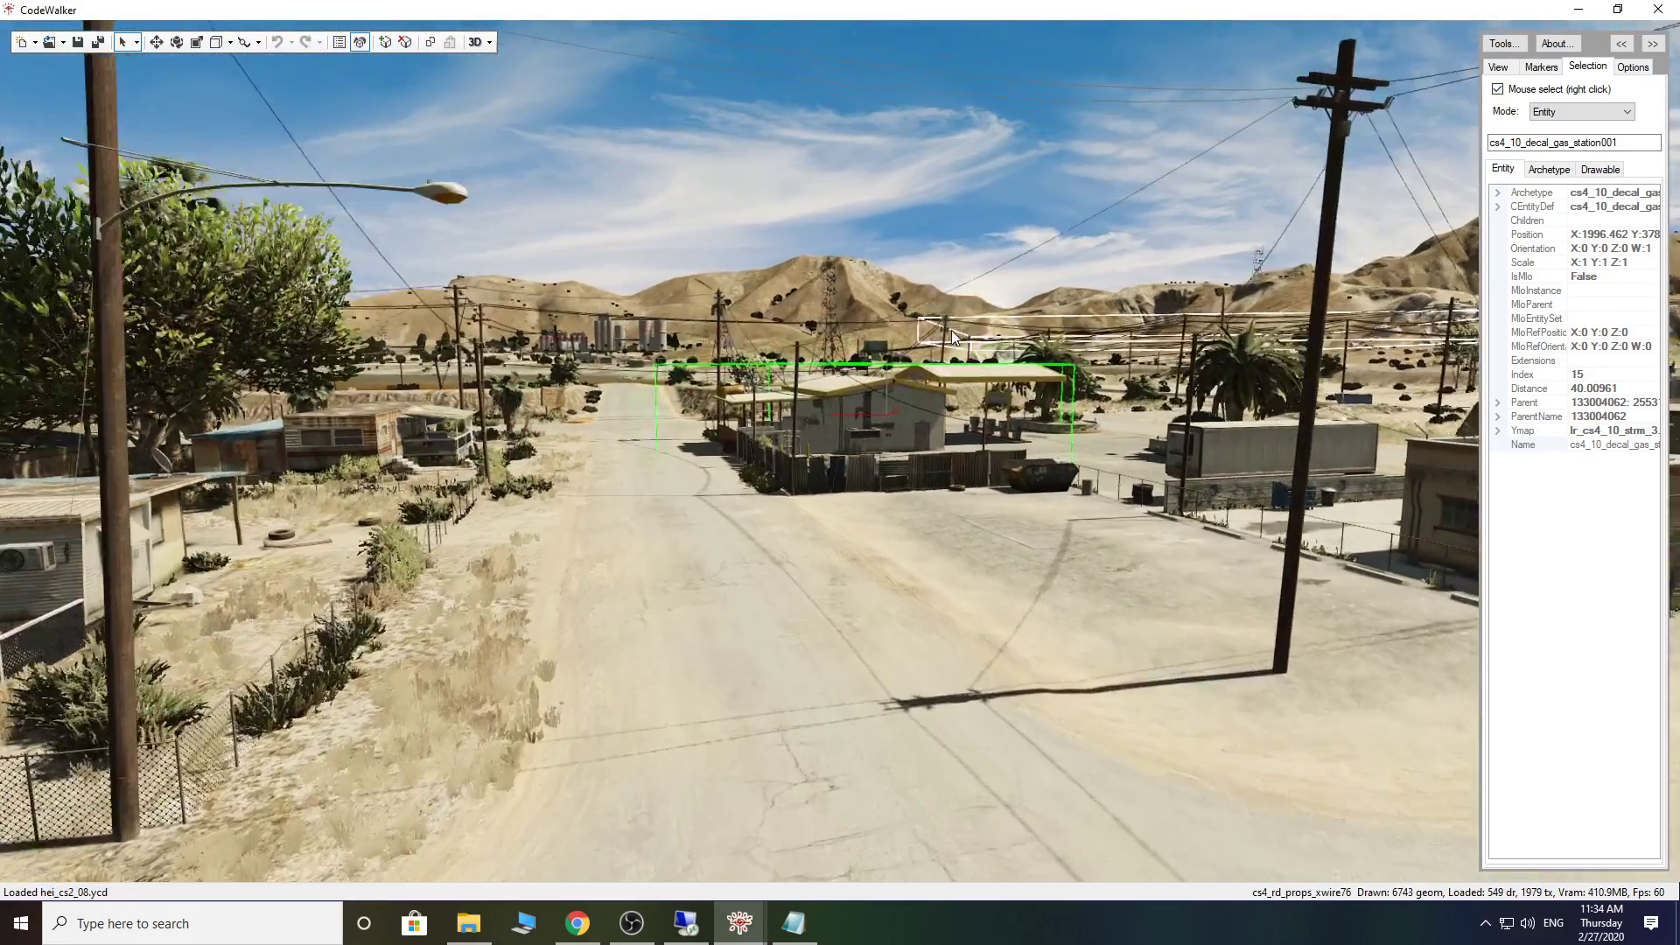
pyautogui.moveTo(995, 334); pyautogui.dragTo(818, 399)
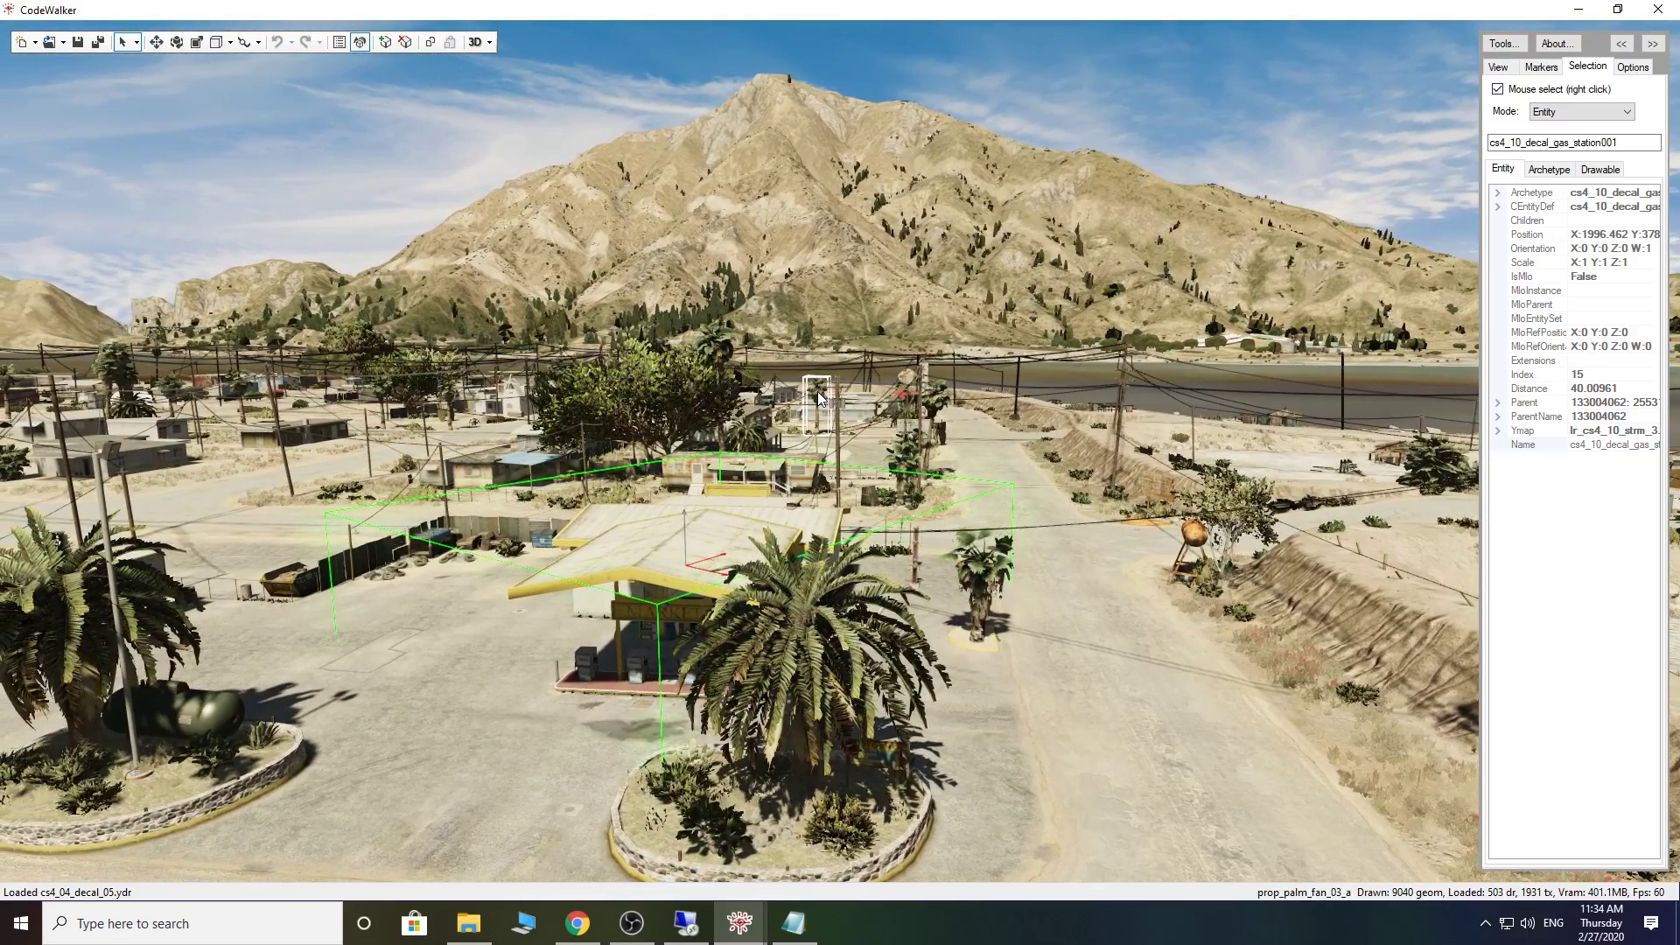
pyautogui.moveTo(819, 398); pyautogui.dragTo(1029, 378)
pyautogui.press('s')
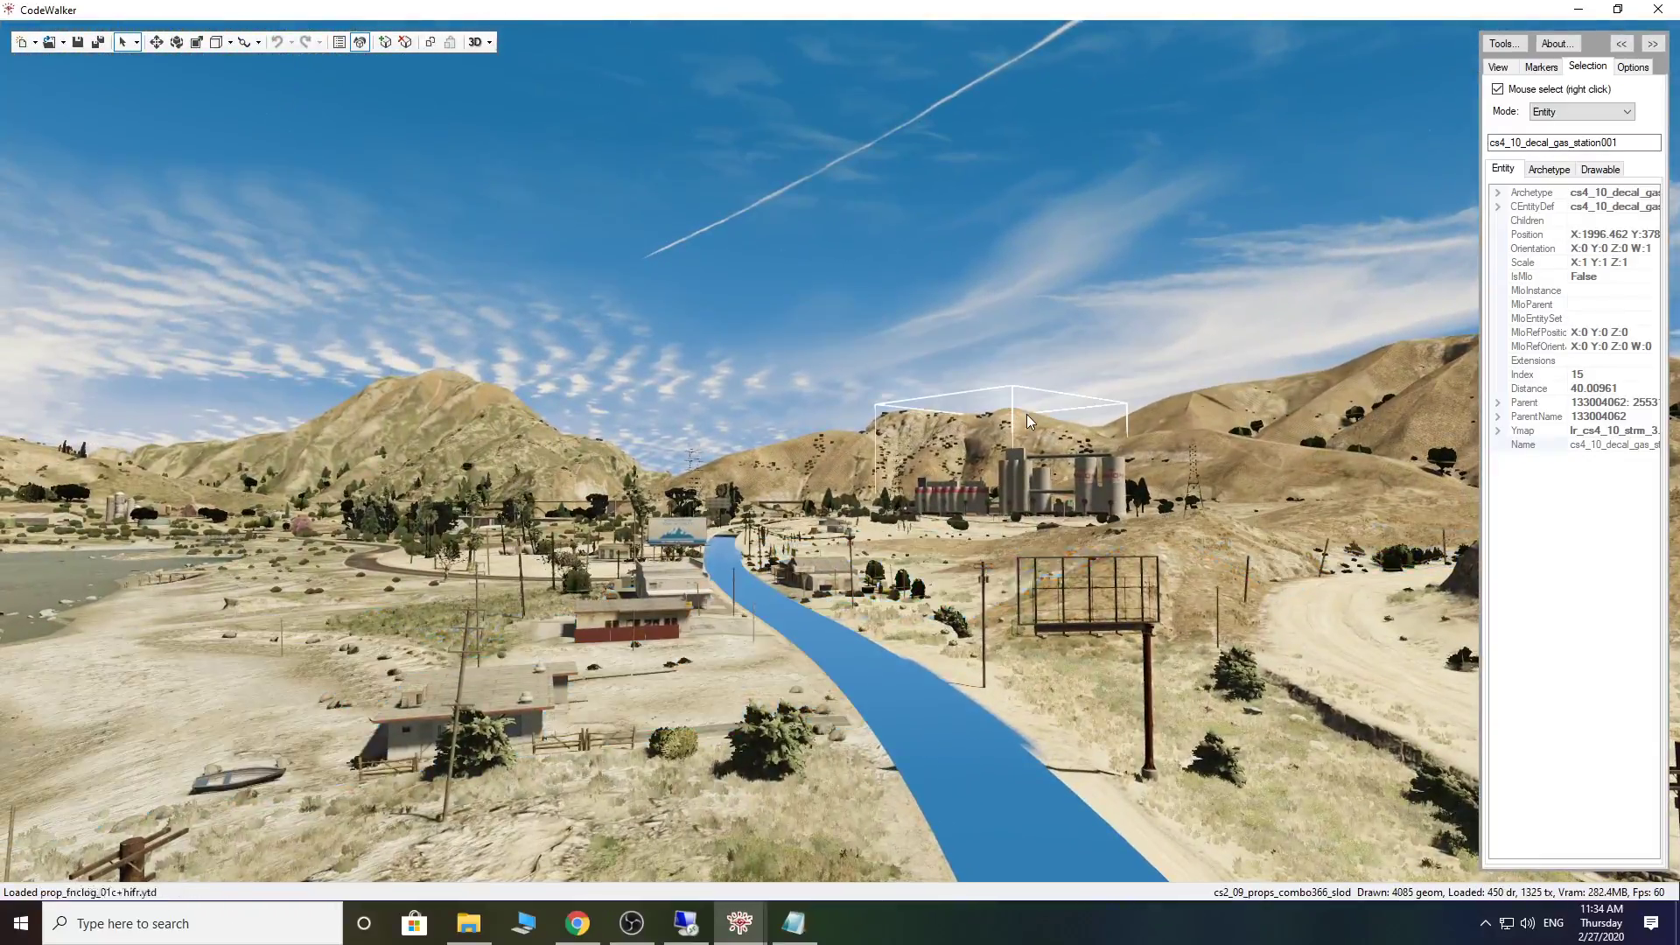
pyautogui.press('s')
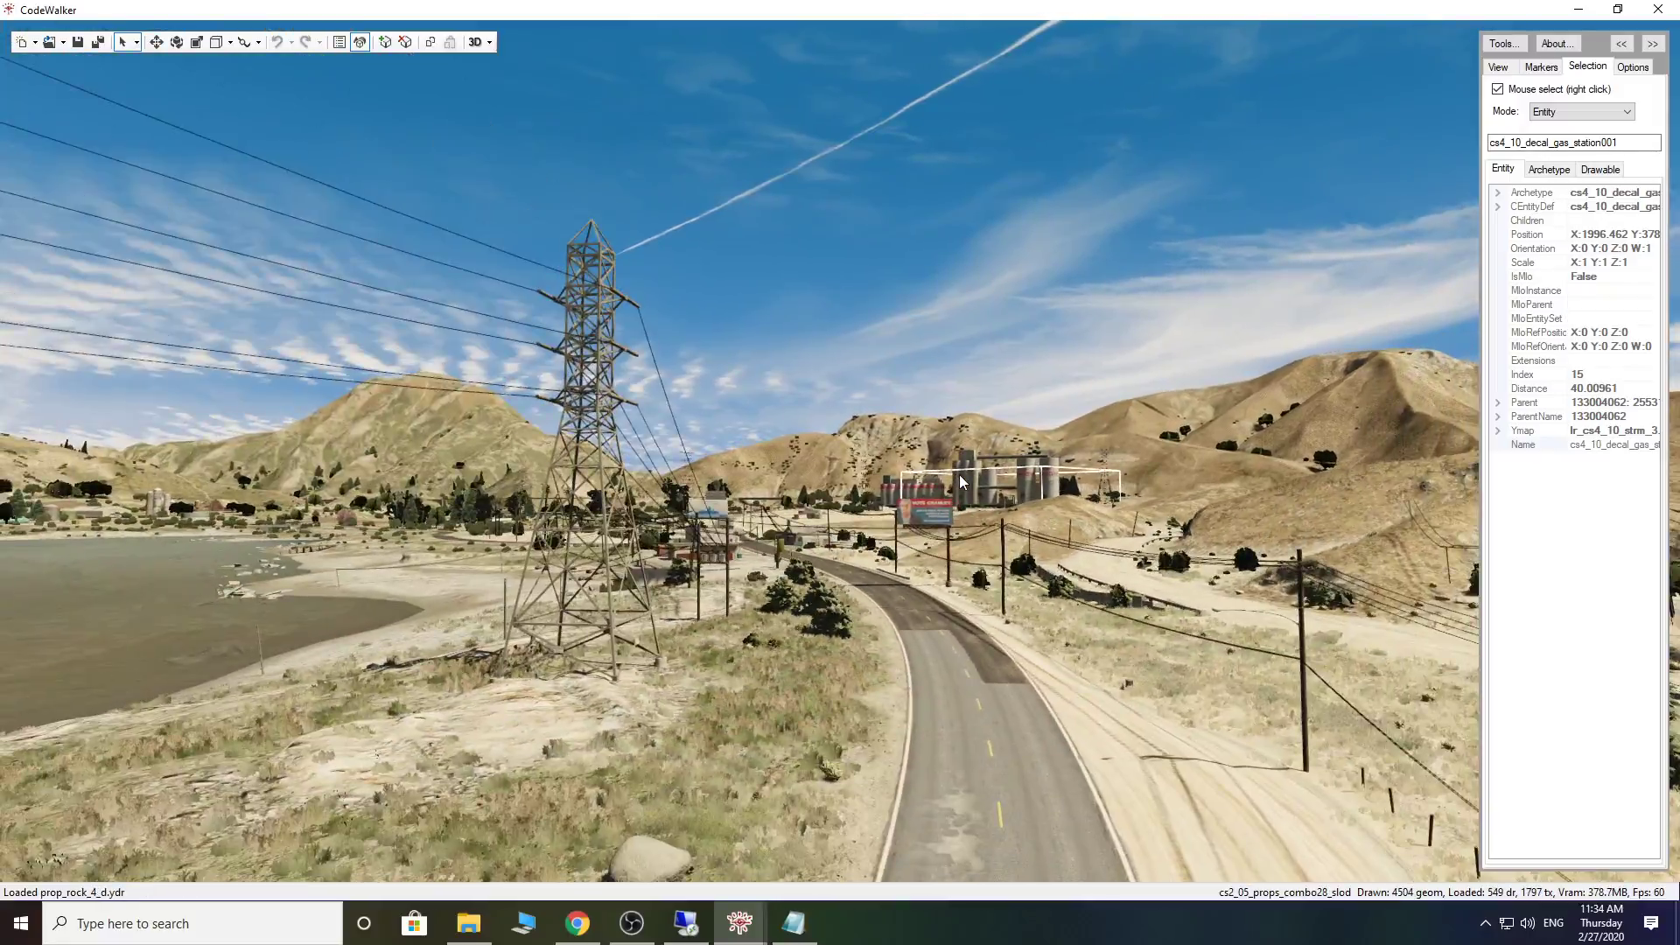
pyautogui.press('w')
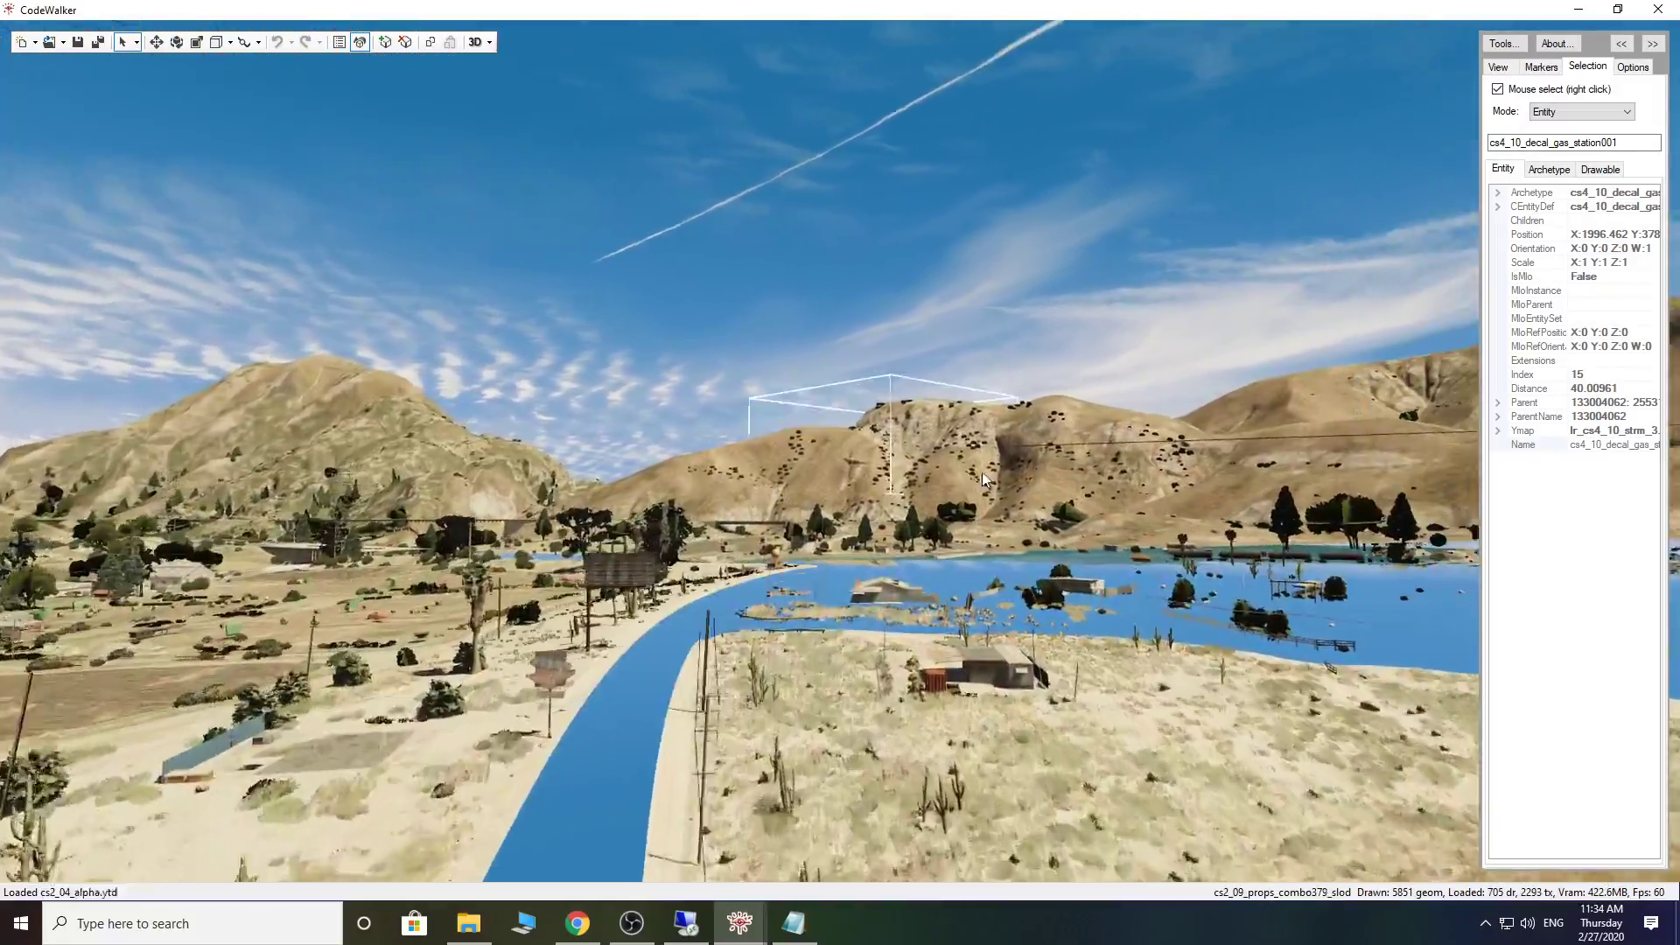
pyautogui.moveTo(982, 480); pyautogui.dragTo(784, 585)
# Step: Bring up the project window and add a new entity to map1.ymap
pyautogui.moveTo(740, 923)
pyautogui.click(827, 841)
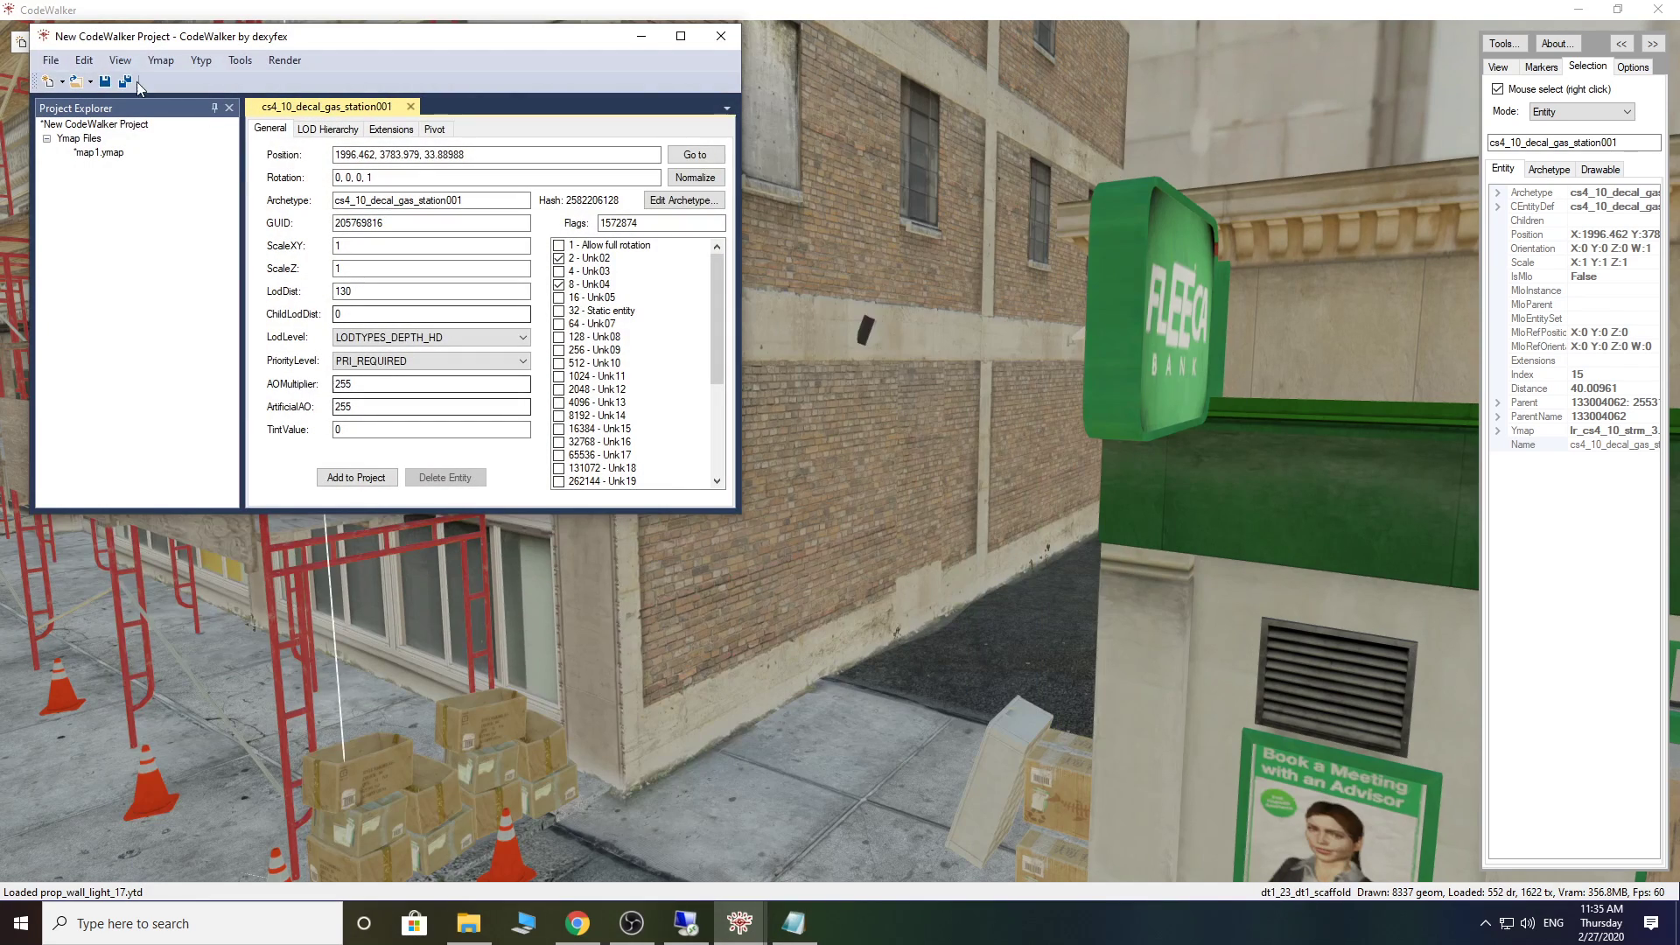
pyautogui.moveTo(400, 37); pyautogui.dragTo(137, 209)
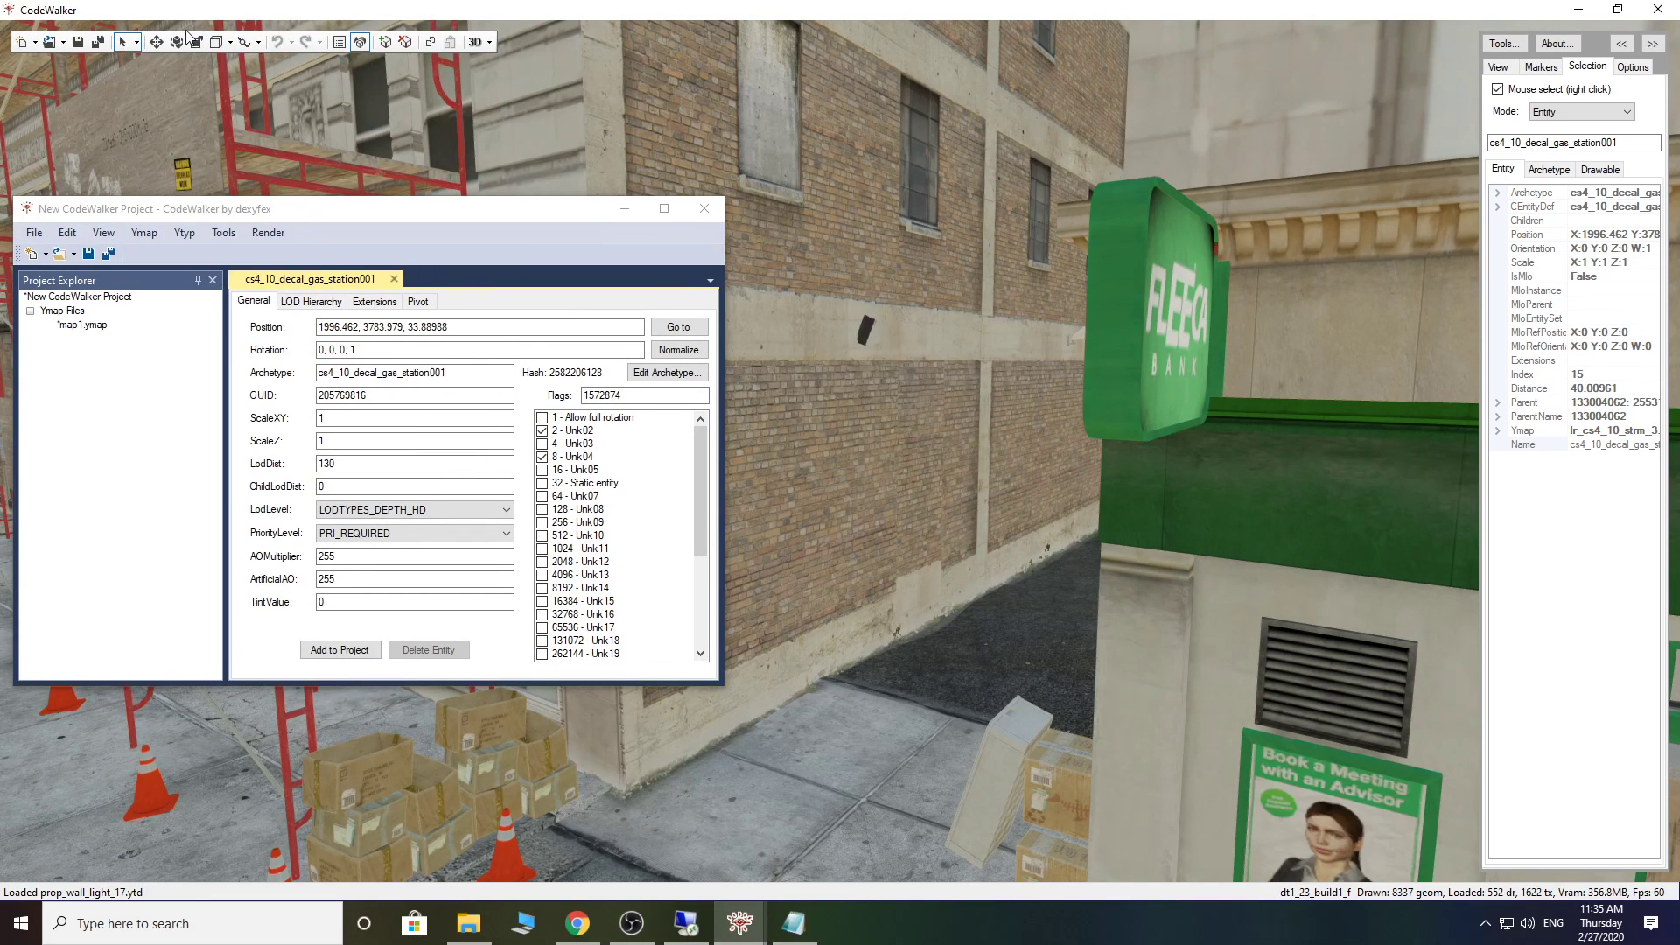
pyautogui.click(32, 42)
pyautogui.click(301, 215)
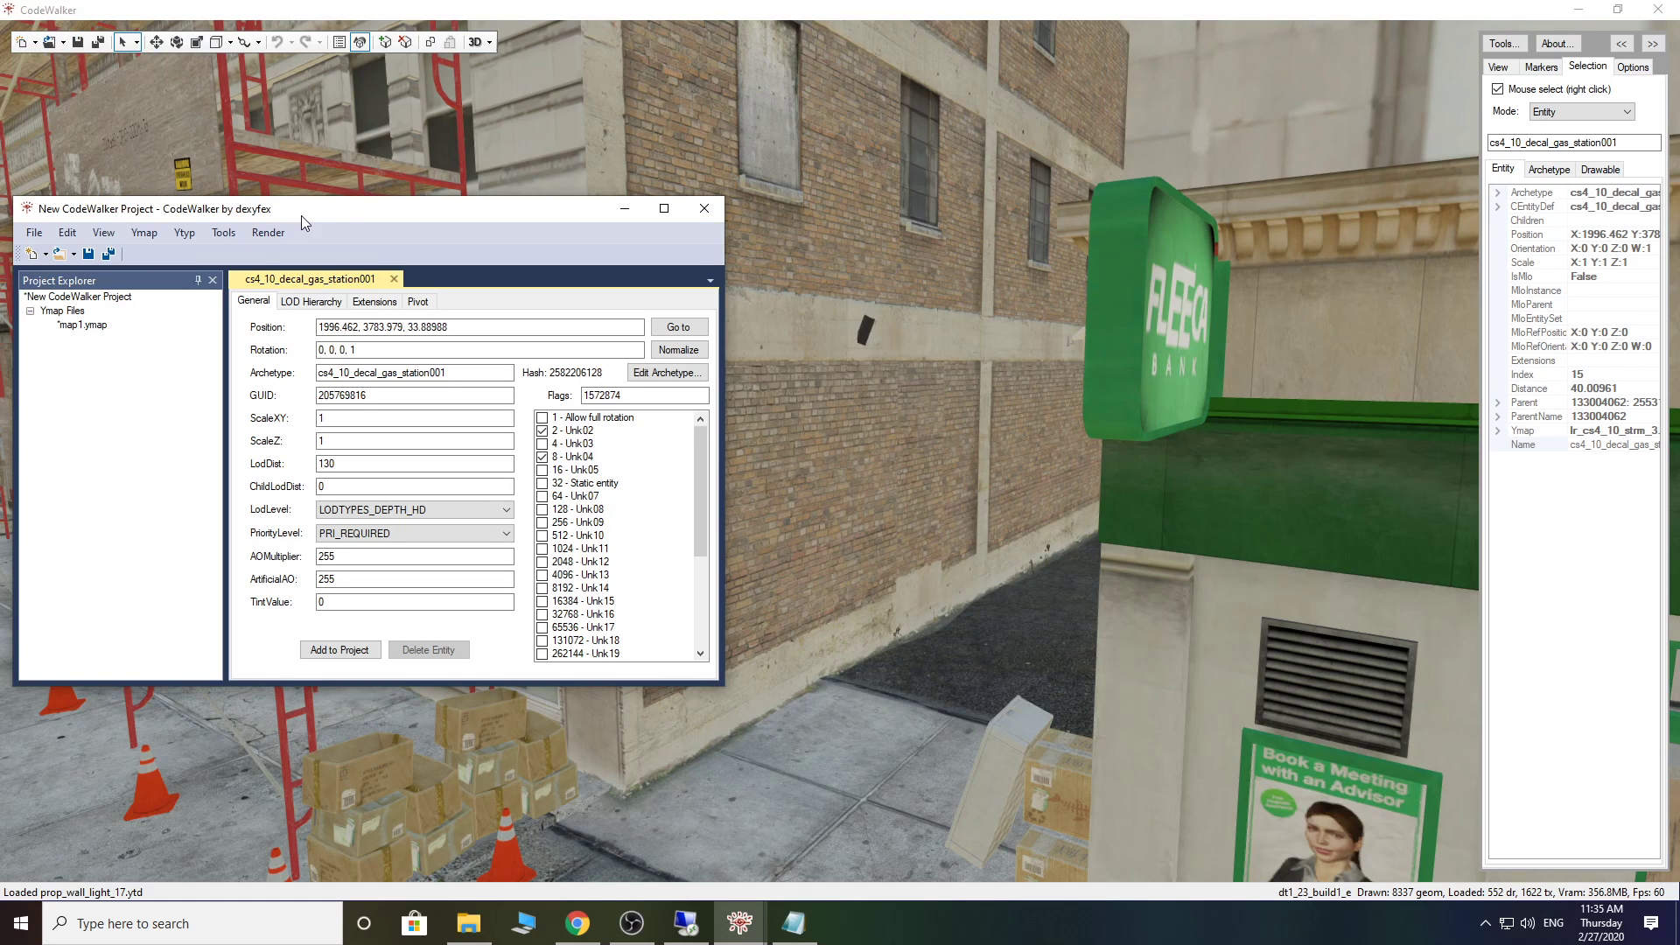
pyautogui.moveTo(301, 215); pyautogui.dragTo(493, 377)
pyautogui.click(315, 401)
pyautogui.click(322, 392)
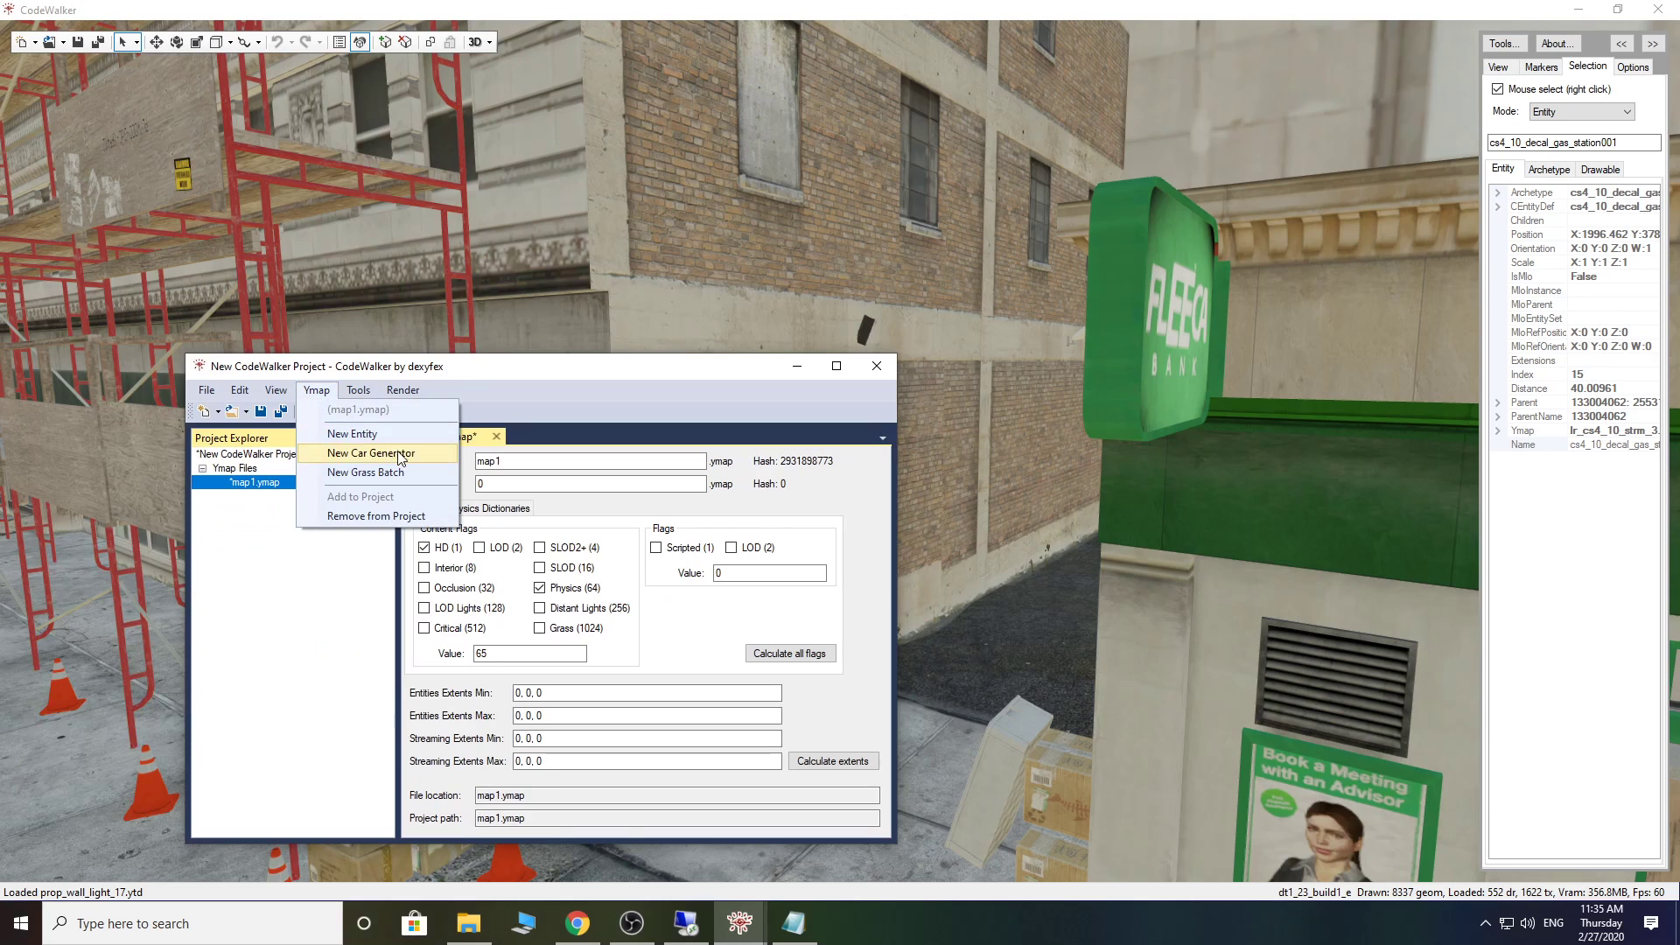
pyautogui.click(389, 436)
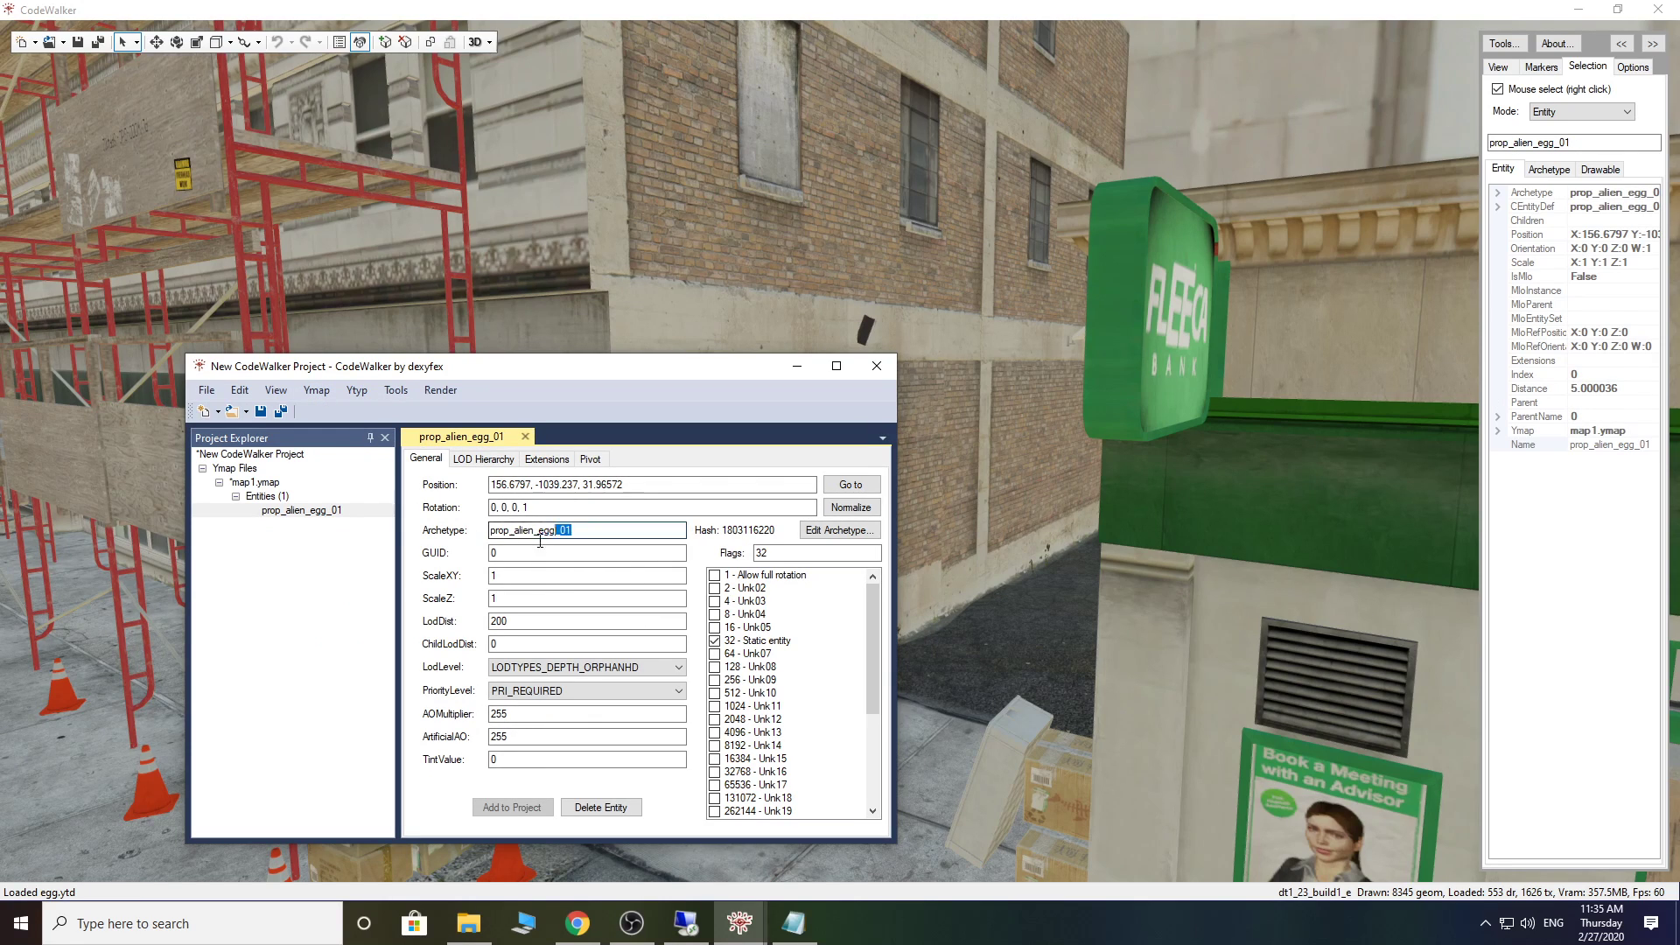
# Step: Set the new entity's archetype to apa_mp_h_acc_artwall_03, copied from the Notepad prop notes
pyautogui.moveTo(573, 530); pyautogui.dragTo(491, 530)
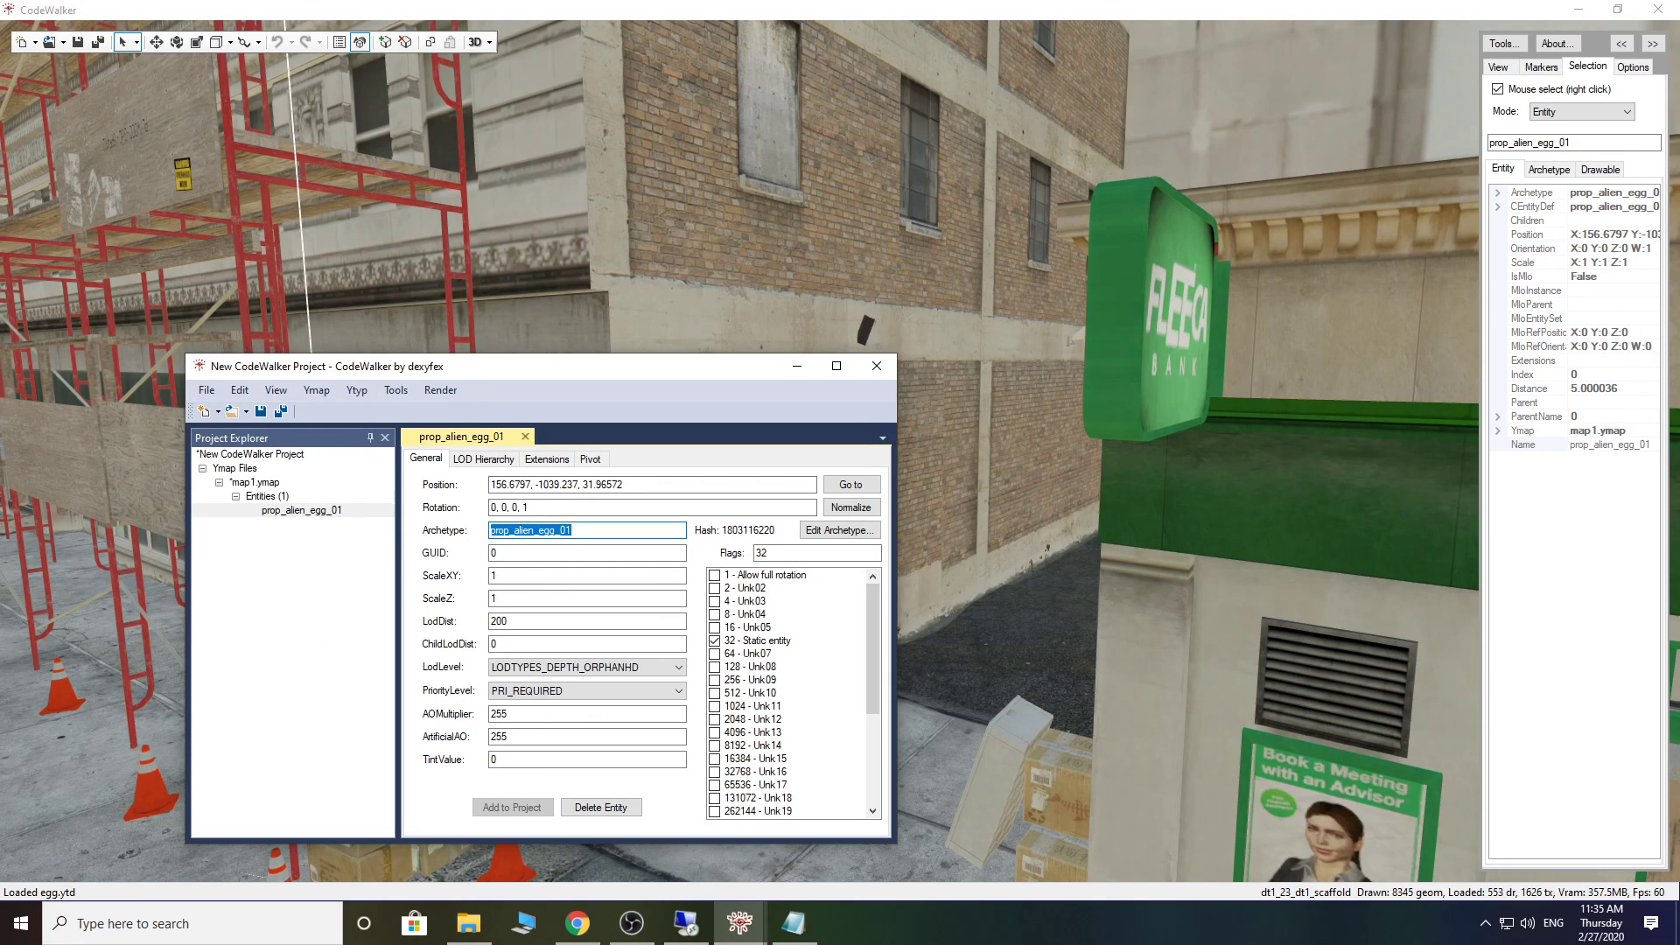
pyautogui.hotkey('alt', 'Tab')
pyautogui.moveTo(988, 328); pyautogui.dragTo(903, 298)
pyautogui.rightClick(1021, 301)
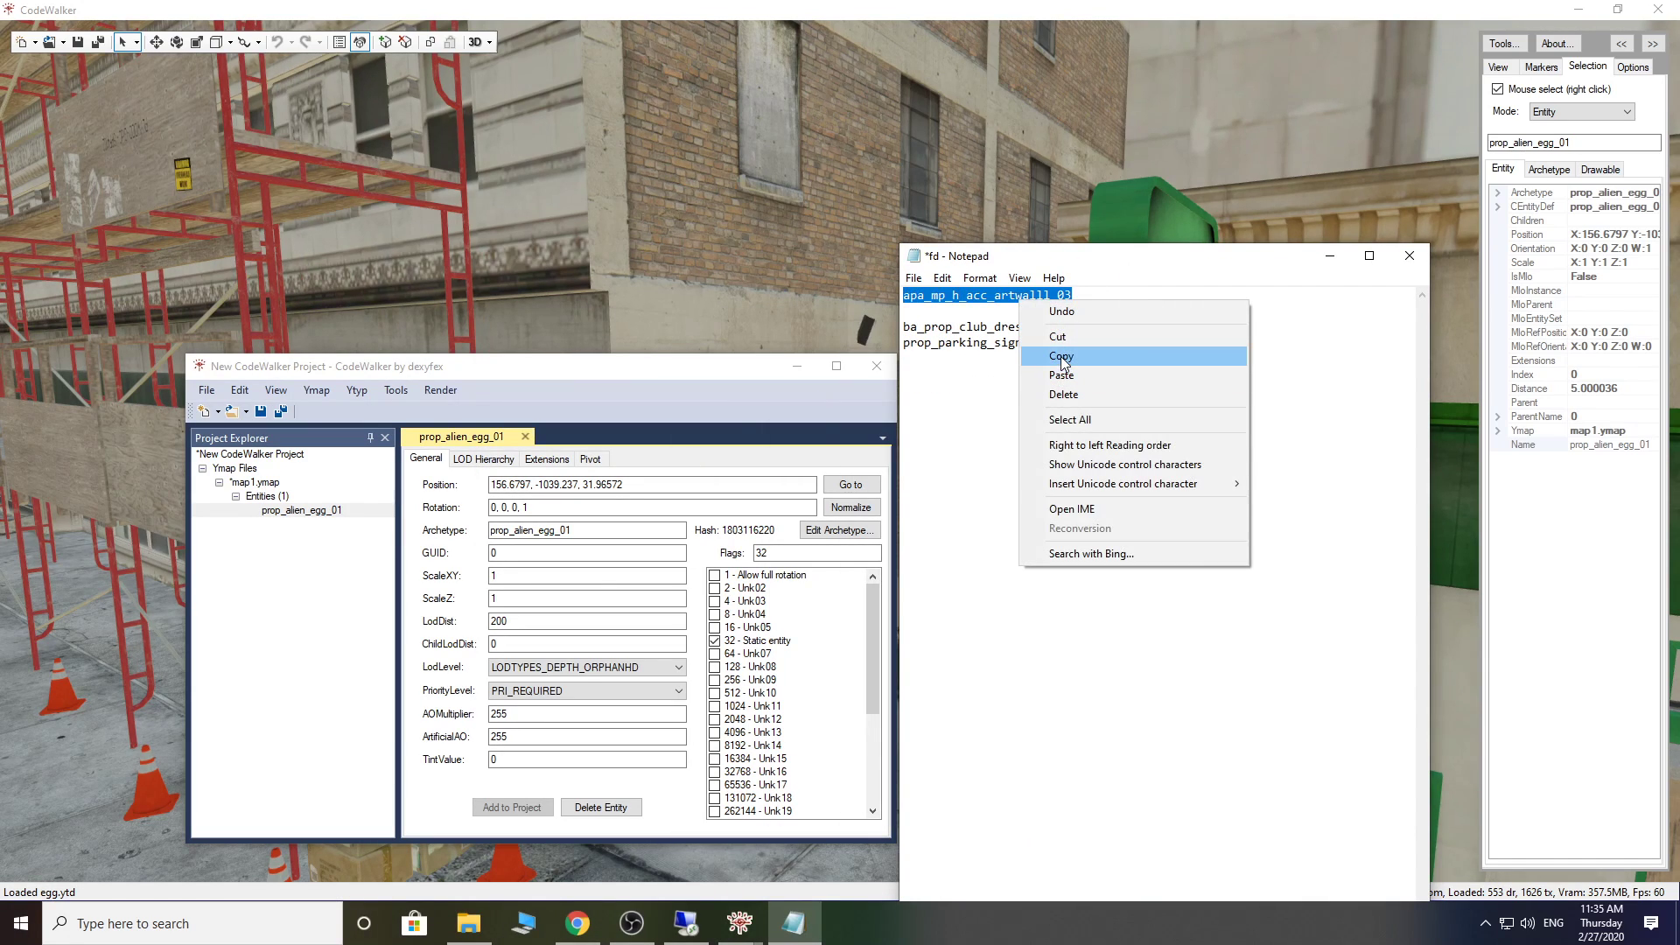
pyautogui.click(1062, 357)
pyautogui.hotkey('alt', 'Tab')
pyautogui.rightClick(567, 531)
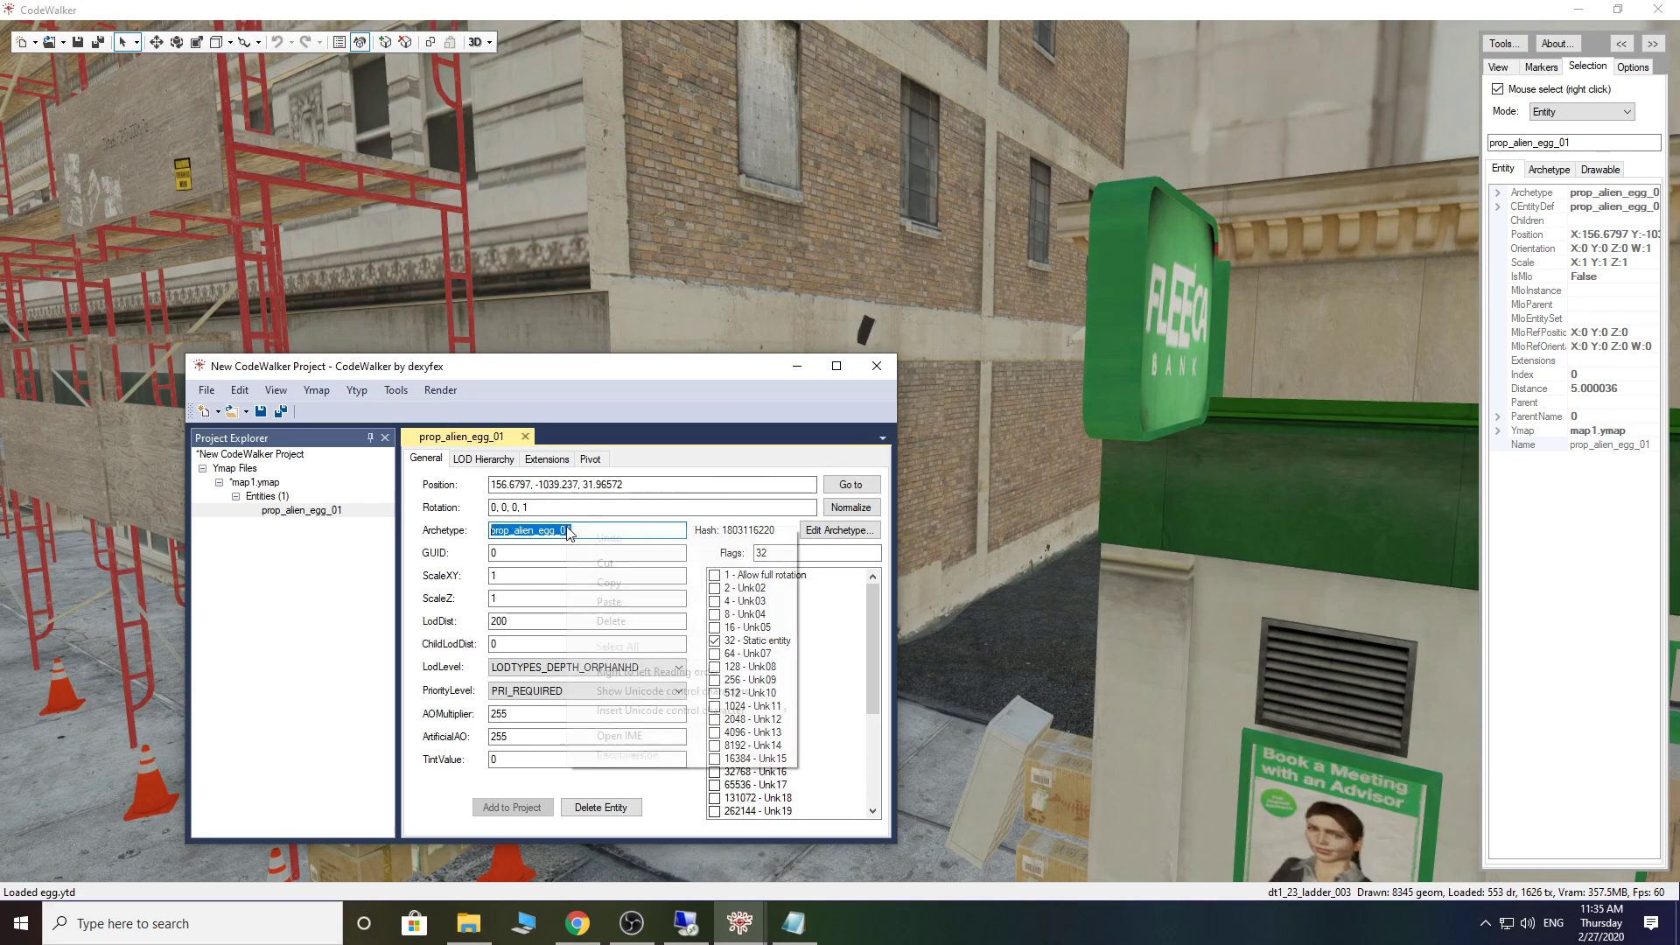
pyautogui.click(678, 597)
pyautogui.moveTo(716, 376); pyautogui.dragTo(475, 455)
# Step: Rotate the art wall so it runs along the brick alley wall
pyautogui.click(156, 42)
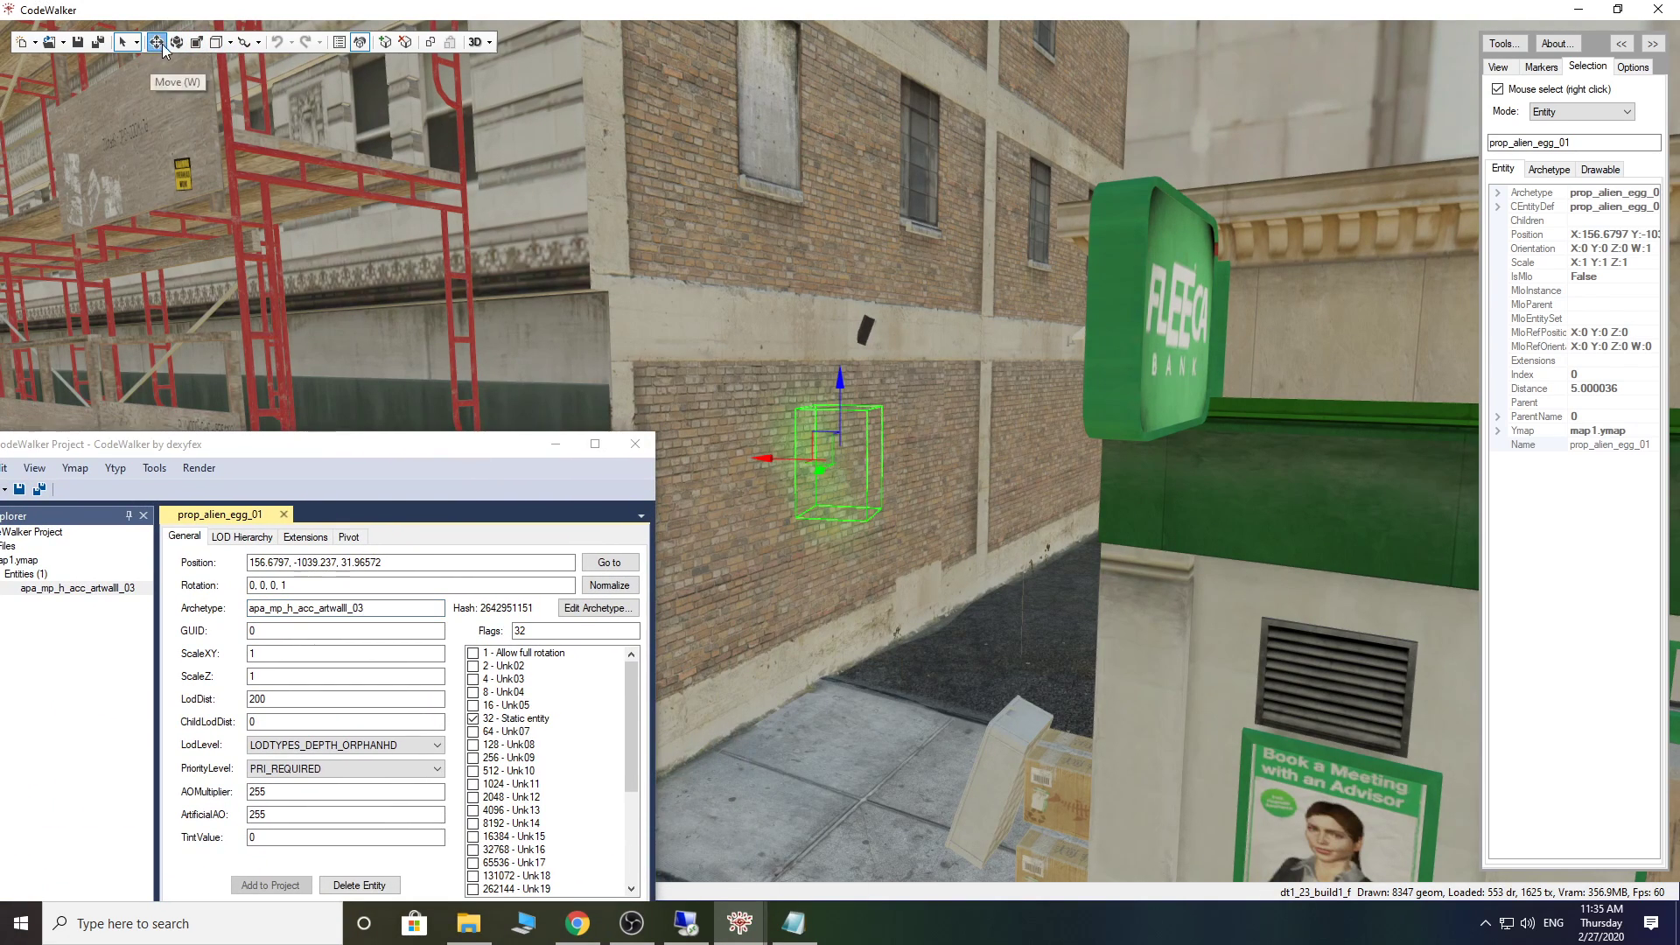
pyautogui.click(177, 42)
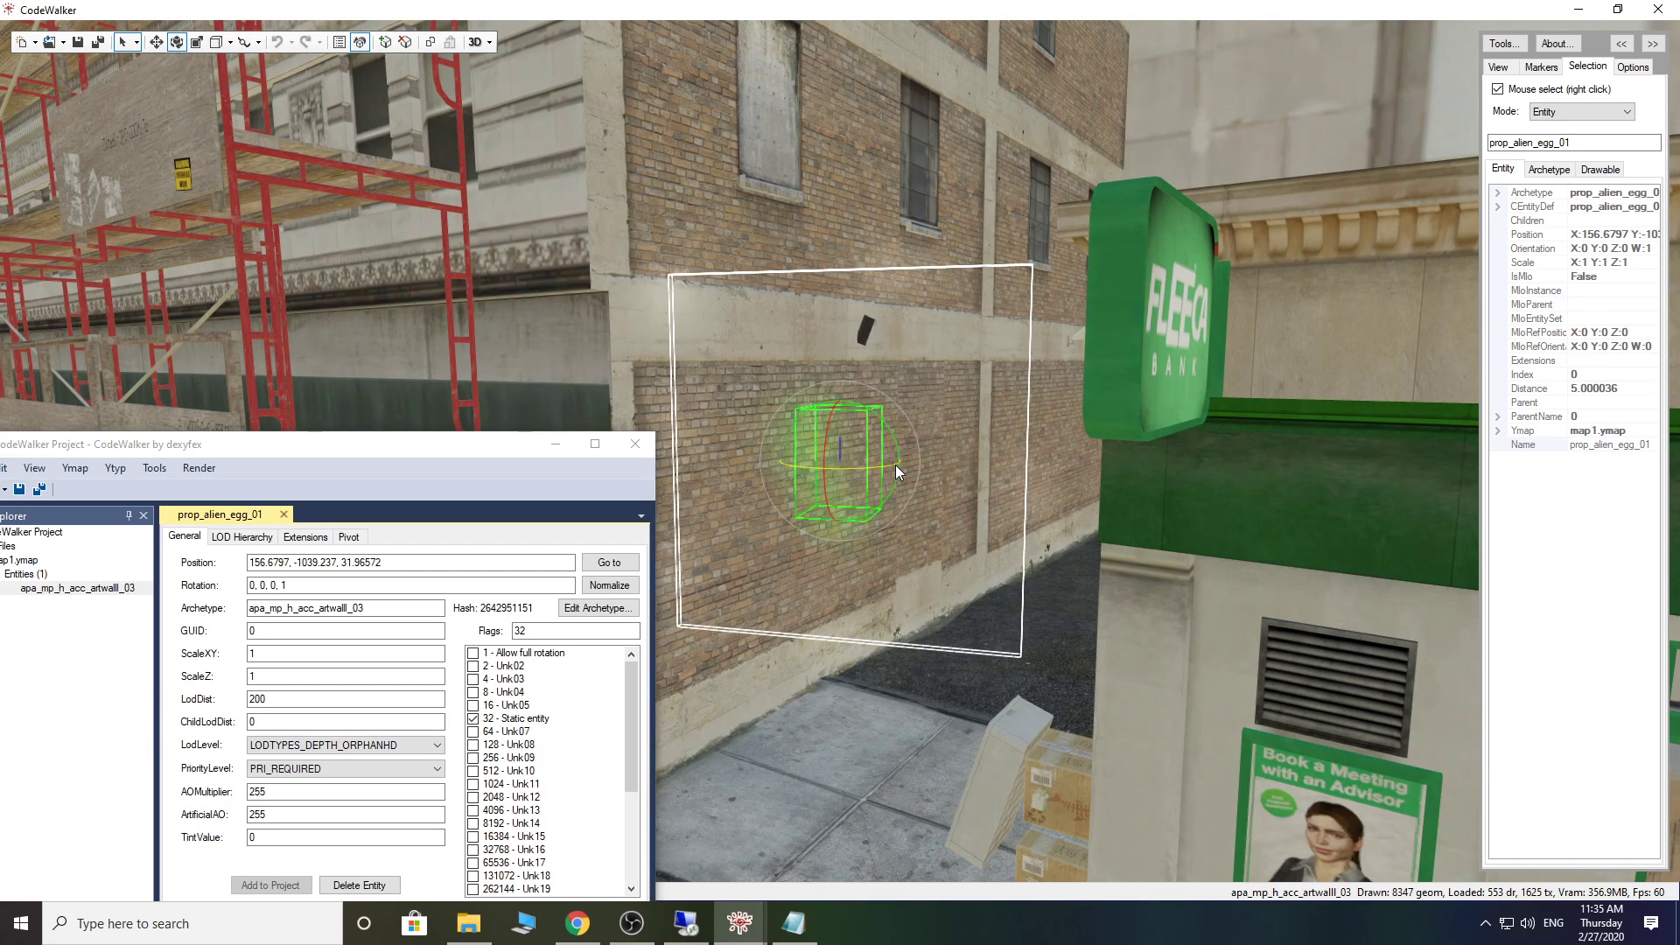
pyautogui.moveTo(895, 465); pyautogui.dragTo(728, 471)
pyautogui.scroll(-8, 1064, 575)
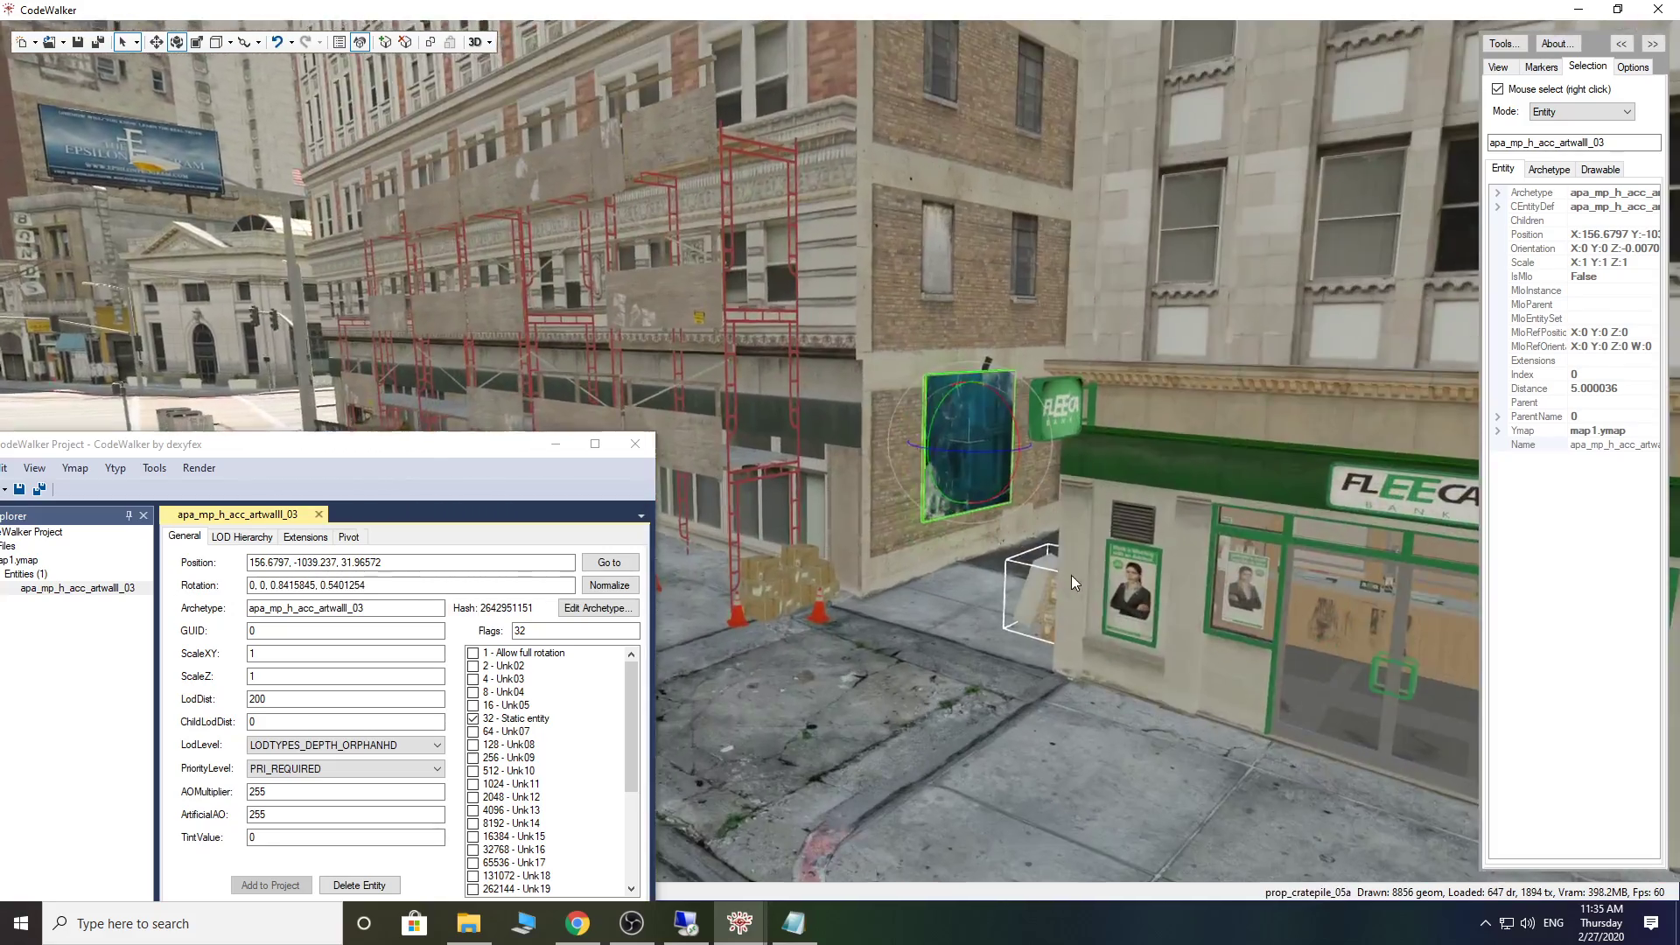
pyautogui.scroll(5, 1071, 575)
# Step: Lower the art wall, turn it flush against the wall, and shift it slightly along
pyautogui.press('w')
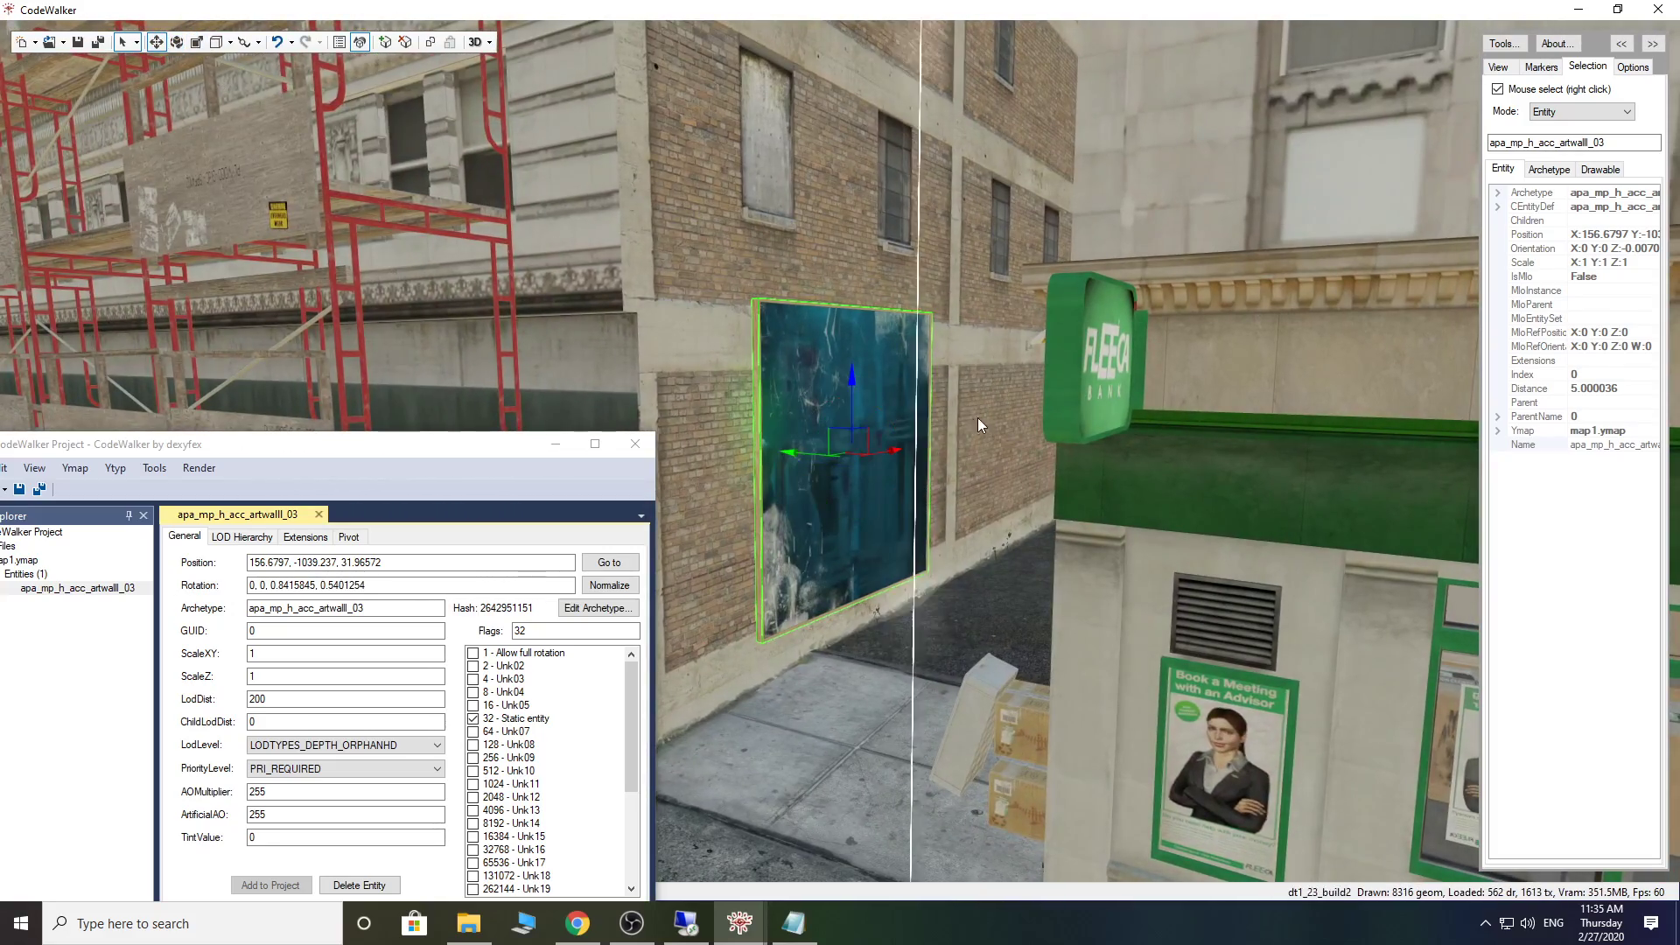
pyautogui.moveTo(856, 398); pyautogui.dragTo(653, 476)
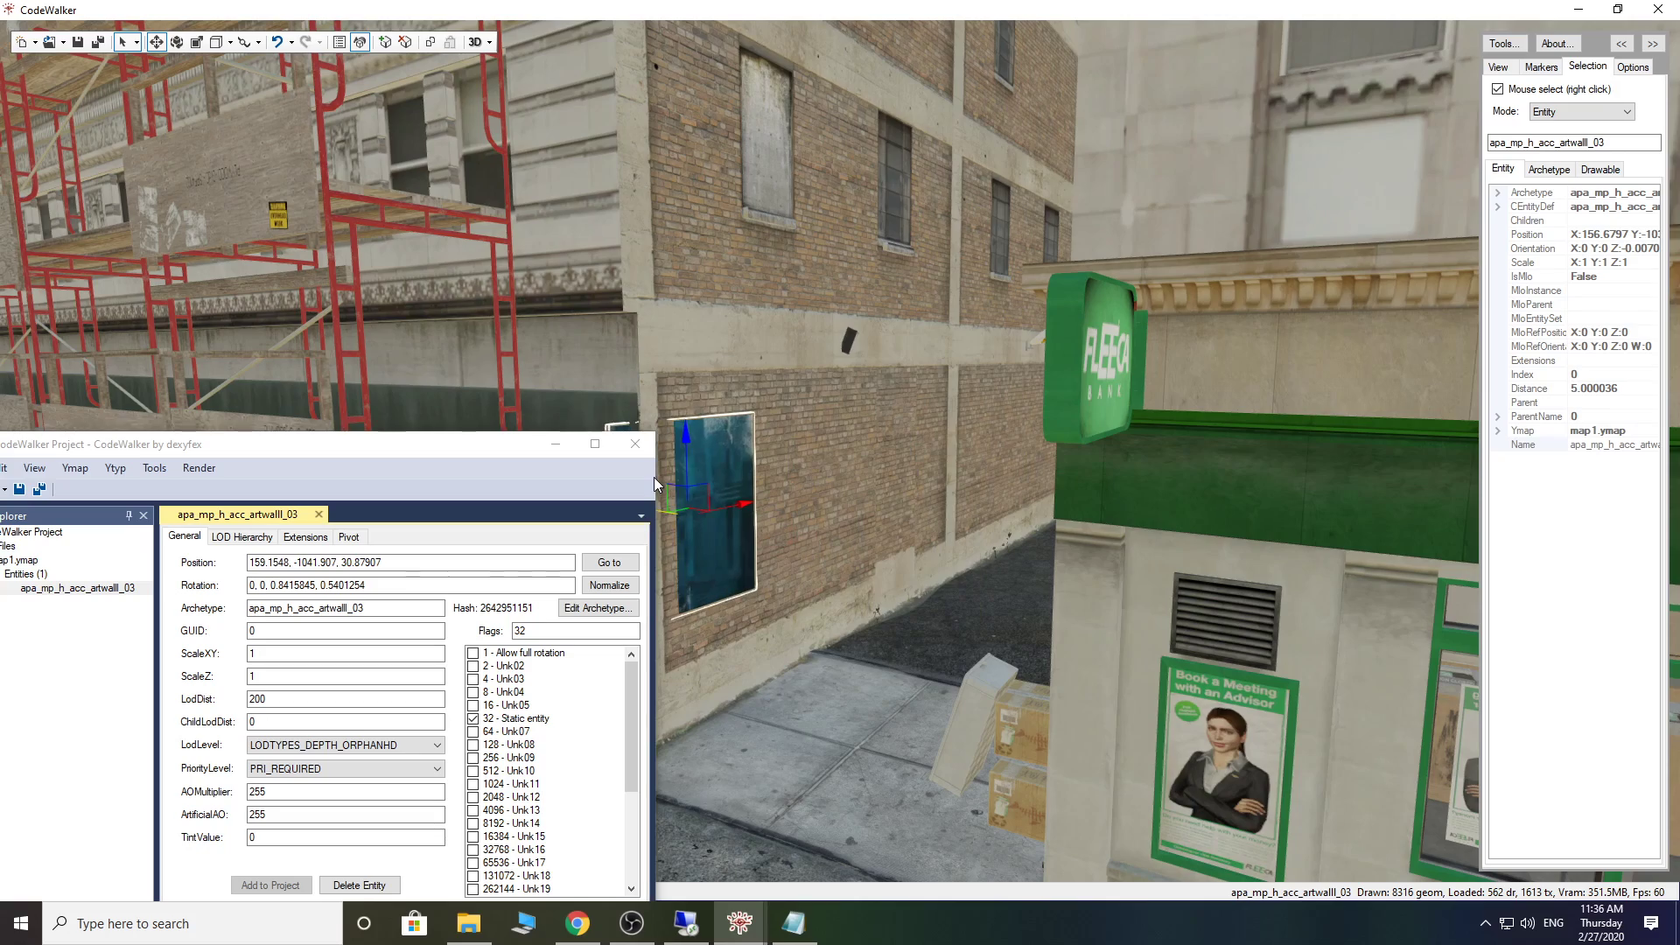
pyautogui.moveTo(863, 540); pyautogui.dragTo(916, 580)
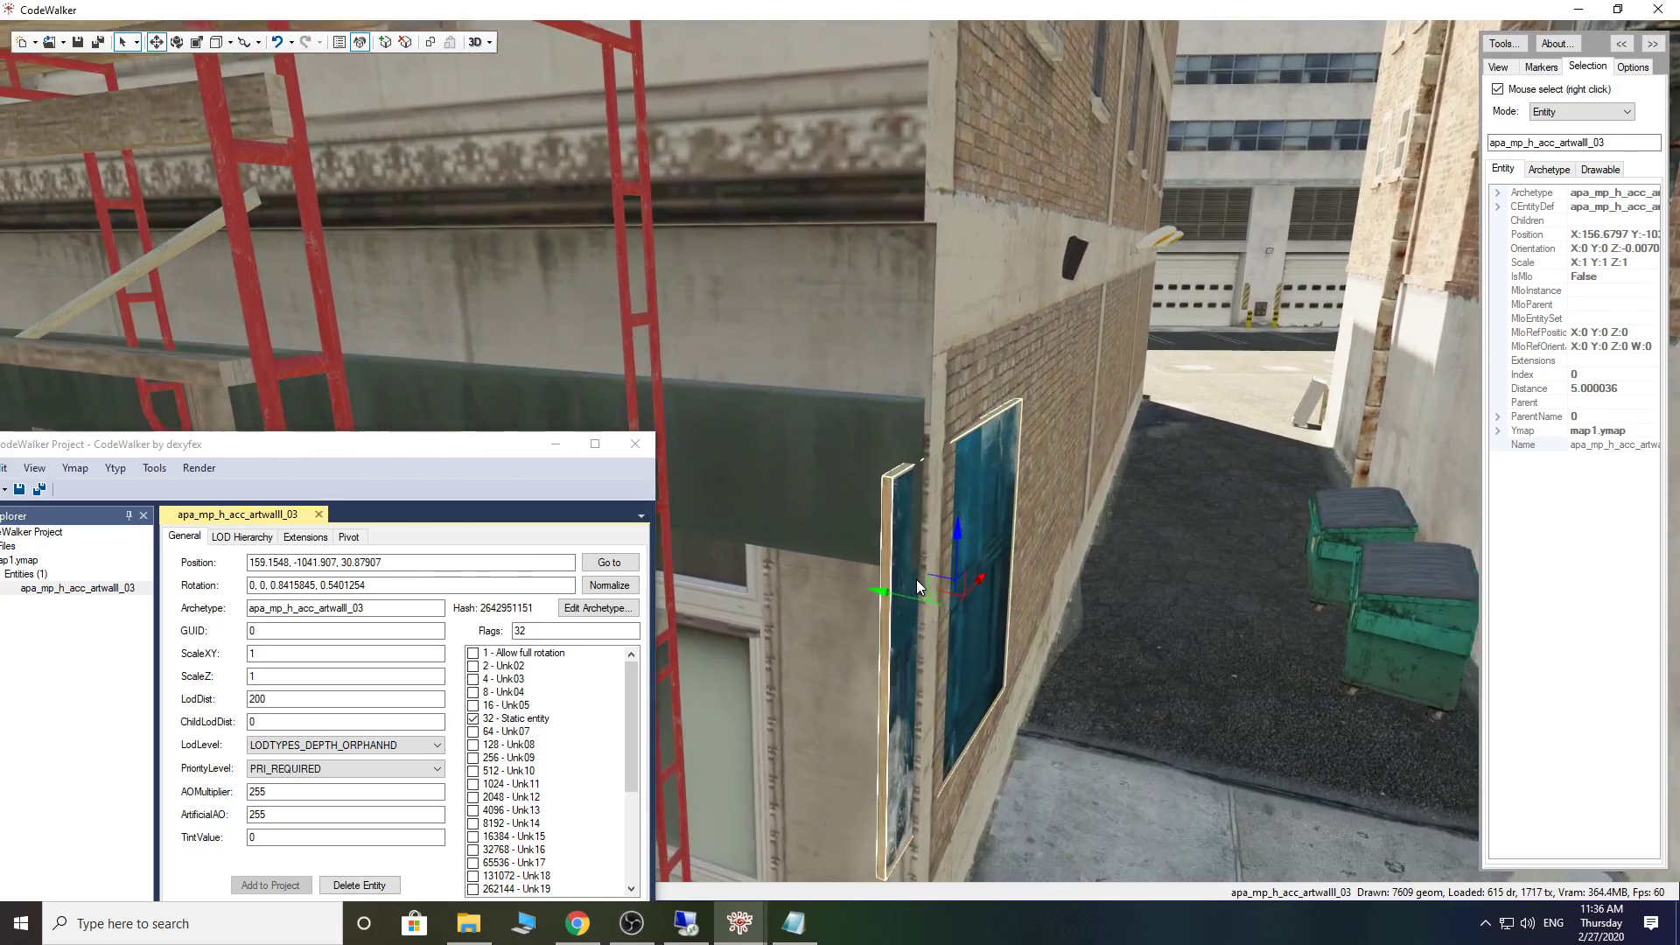
pyautogui.press('e')
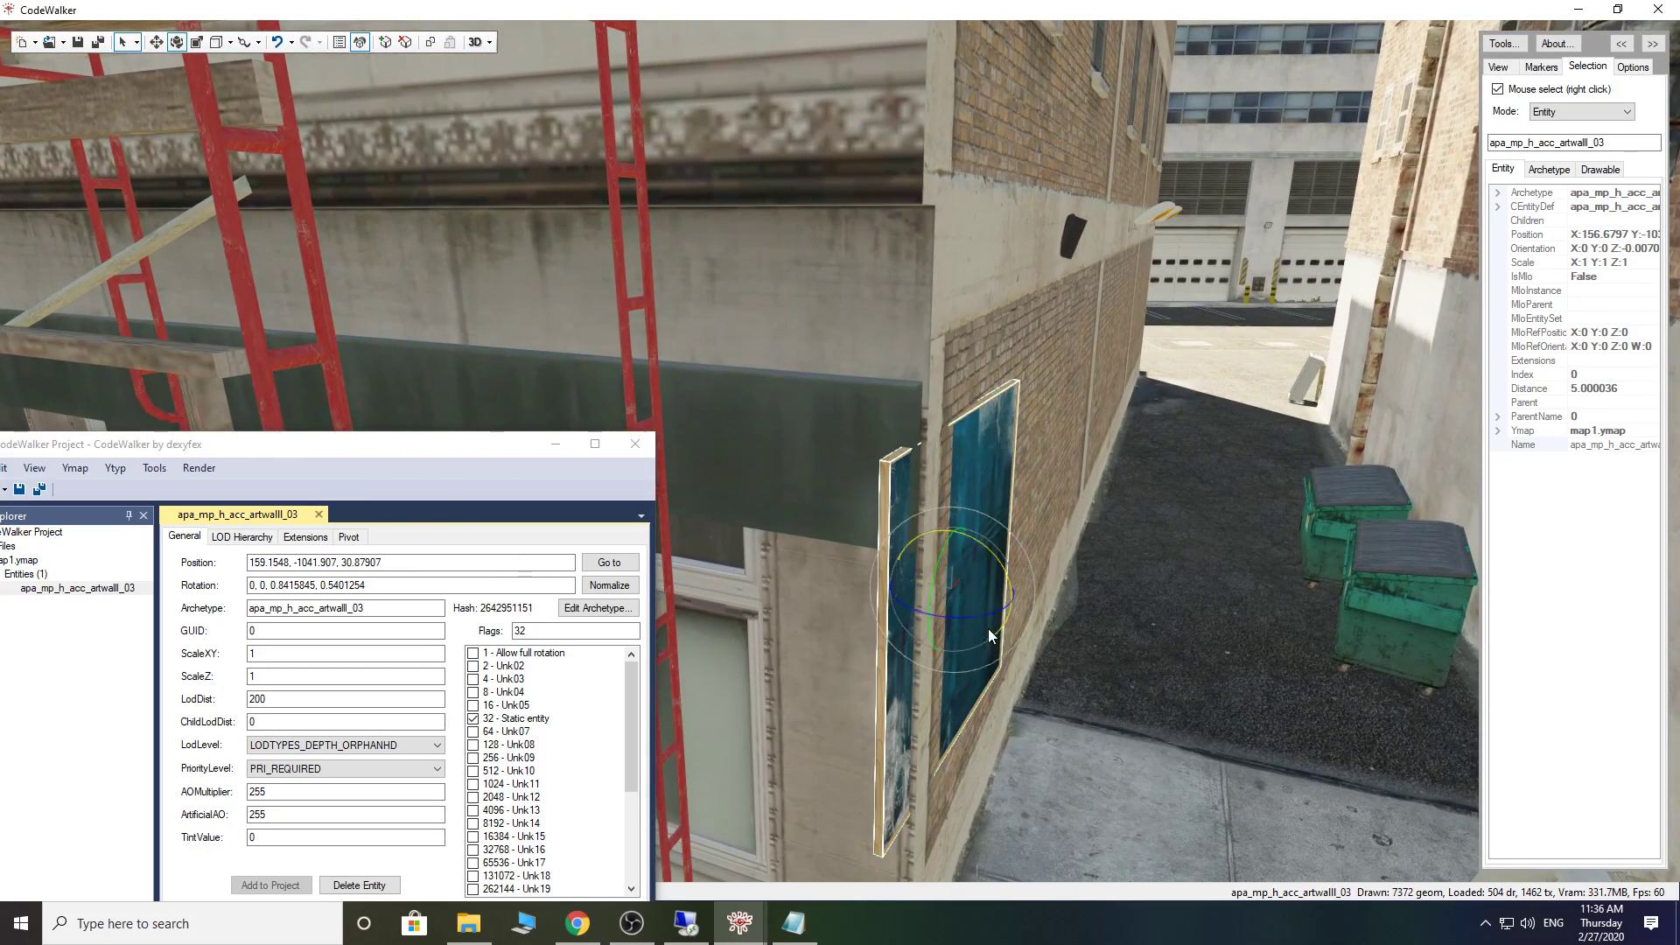
pyautogui.moveTo(994, 621); pyautogui.dragTo(999, 616)
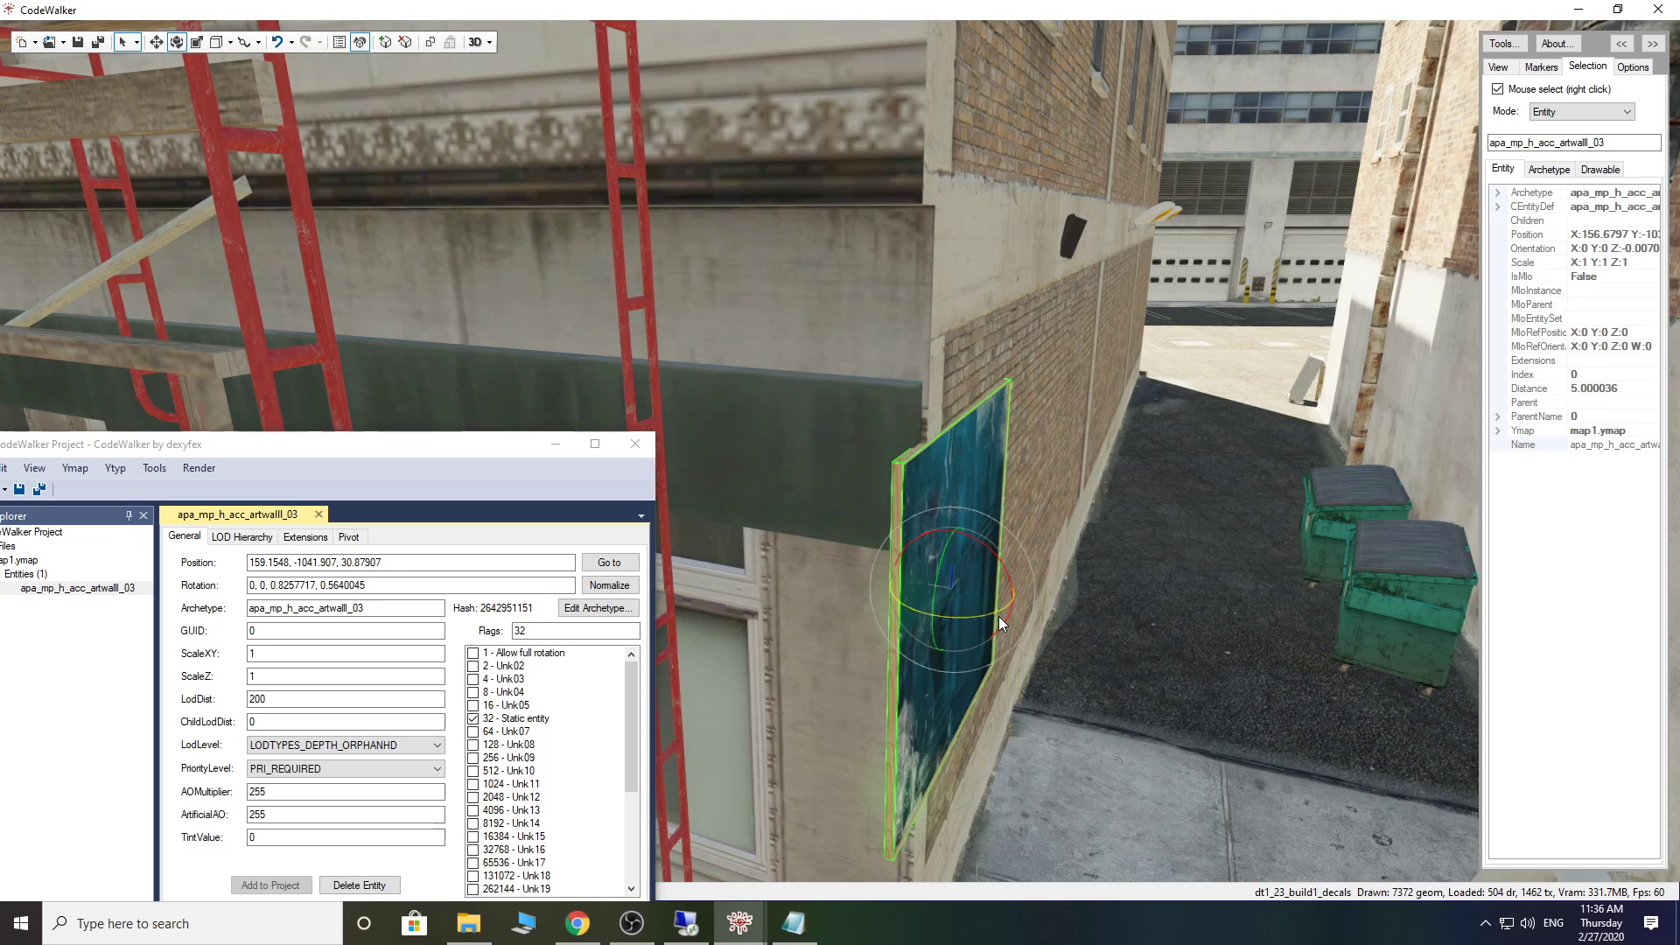
pyautogui.click(157, 43)
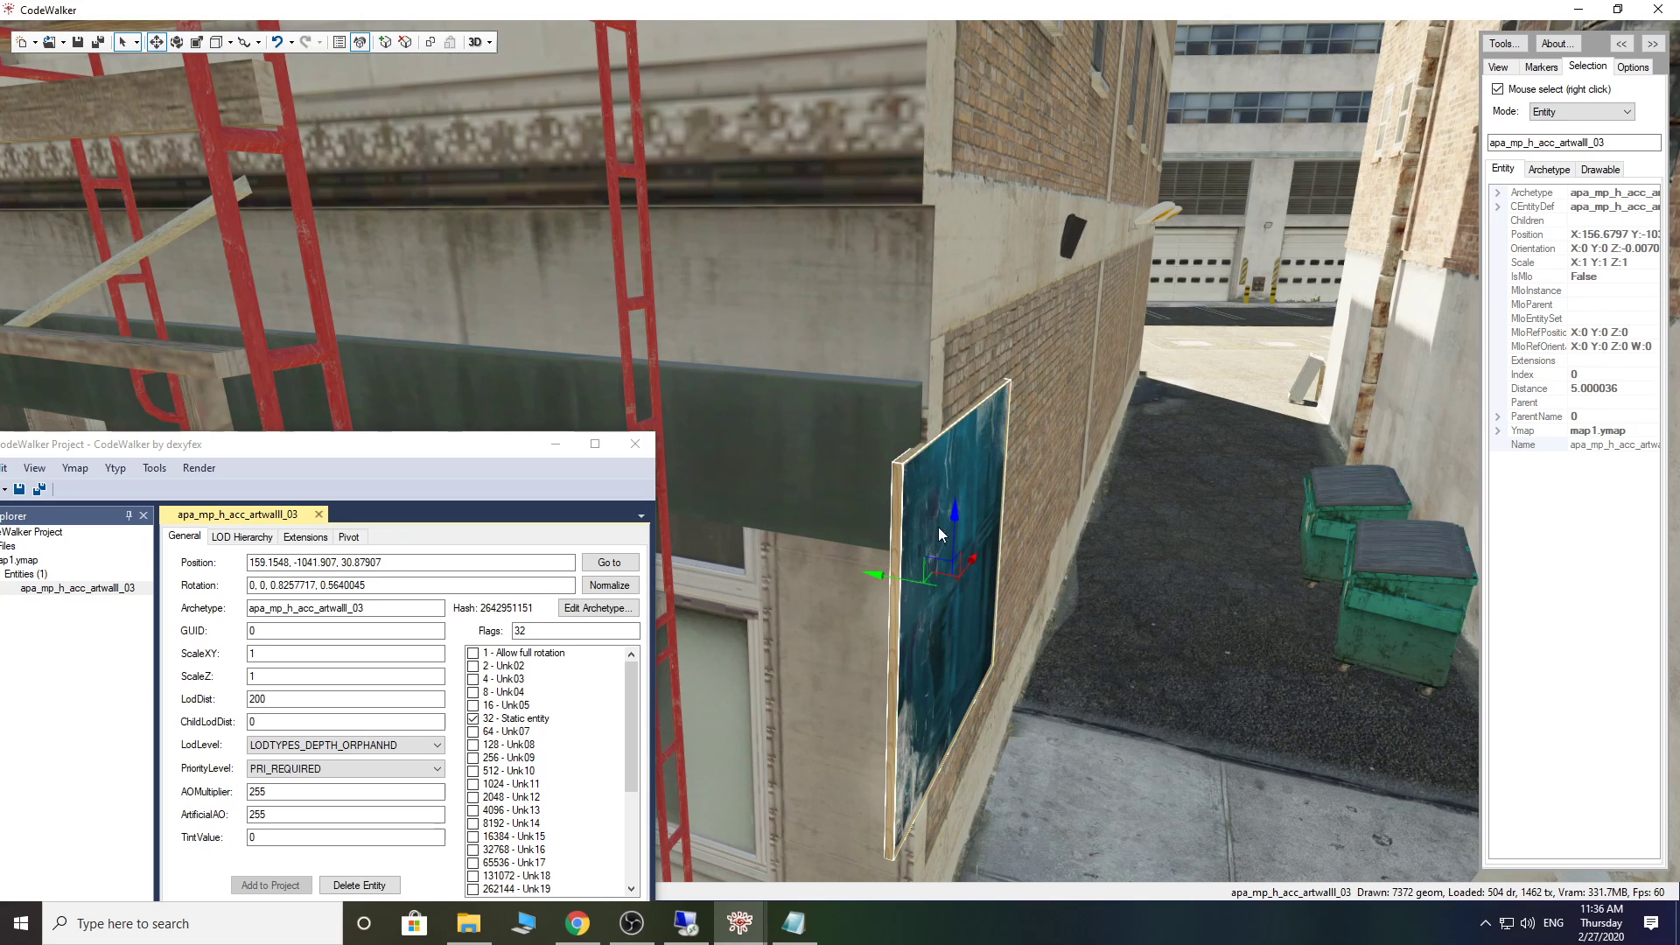
pyautogui.moveTo(969, 559); pyautogui.dragTo(1117, 582)
# Step: Nudge the art wall, then clone it and slide the copy sideways into the courtyard
pyautogui.press('a')
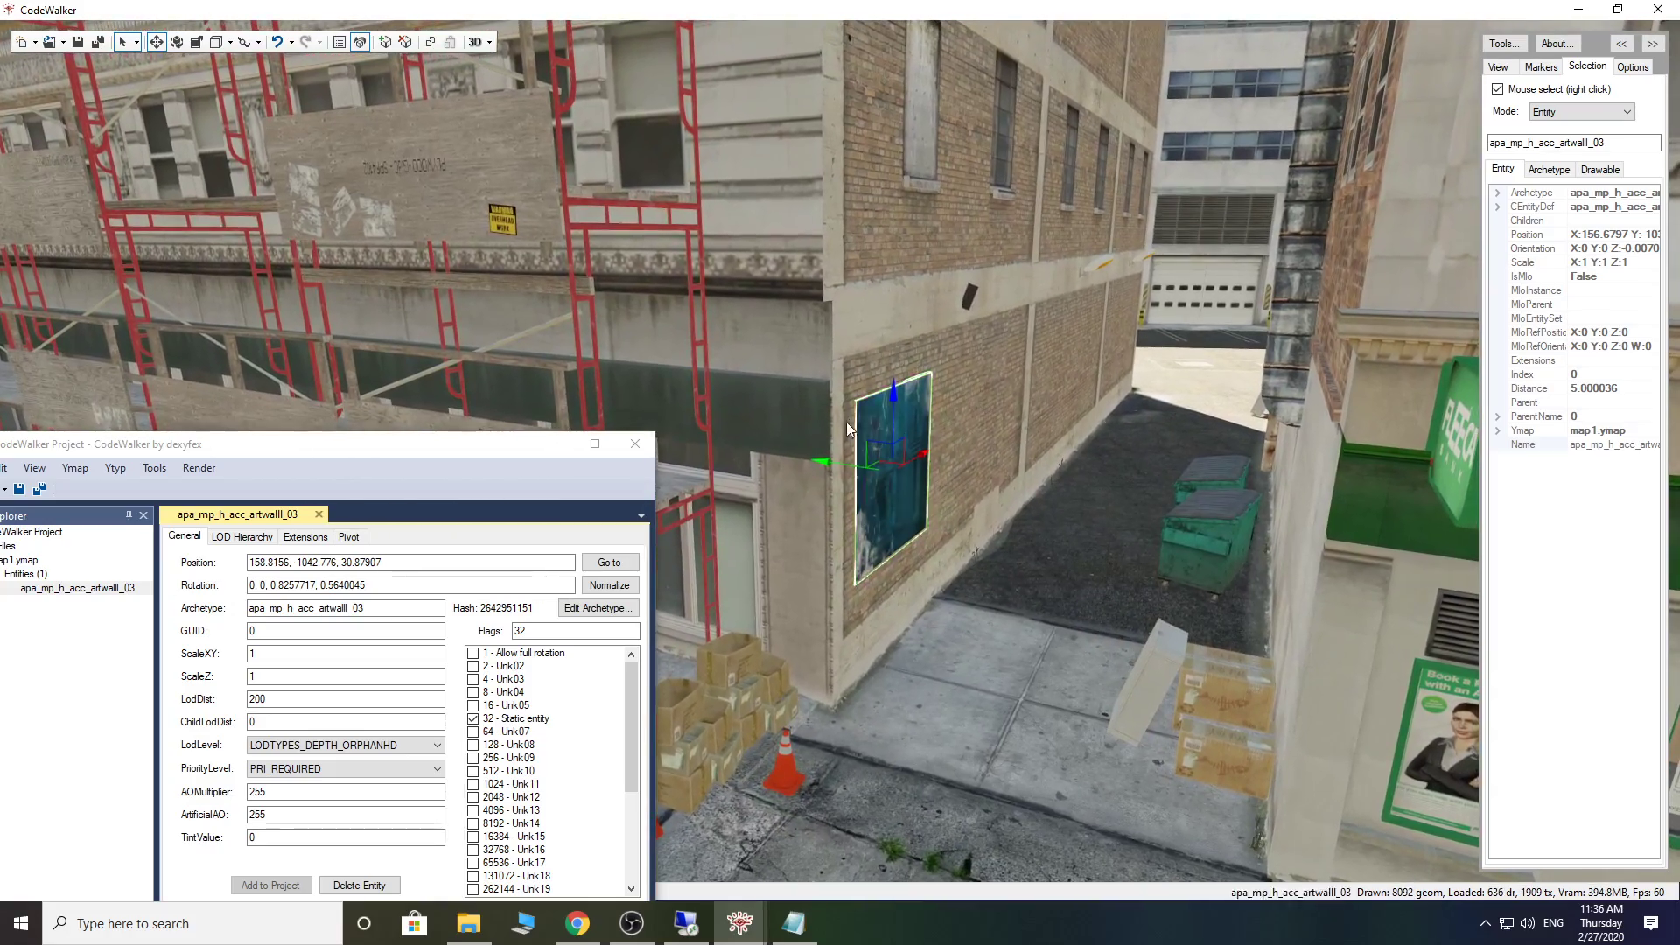
pyautogui.moveTo(475, 444); pyautogui.dragTo(564, 334)
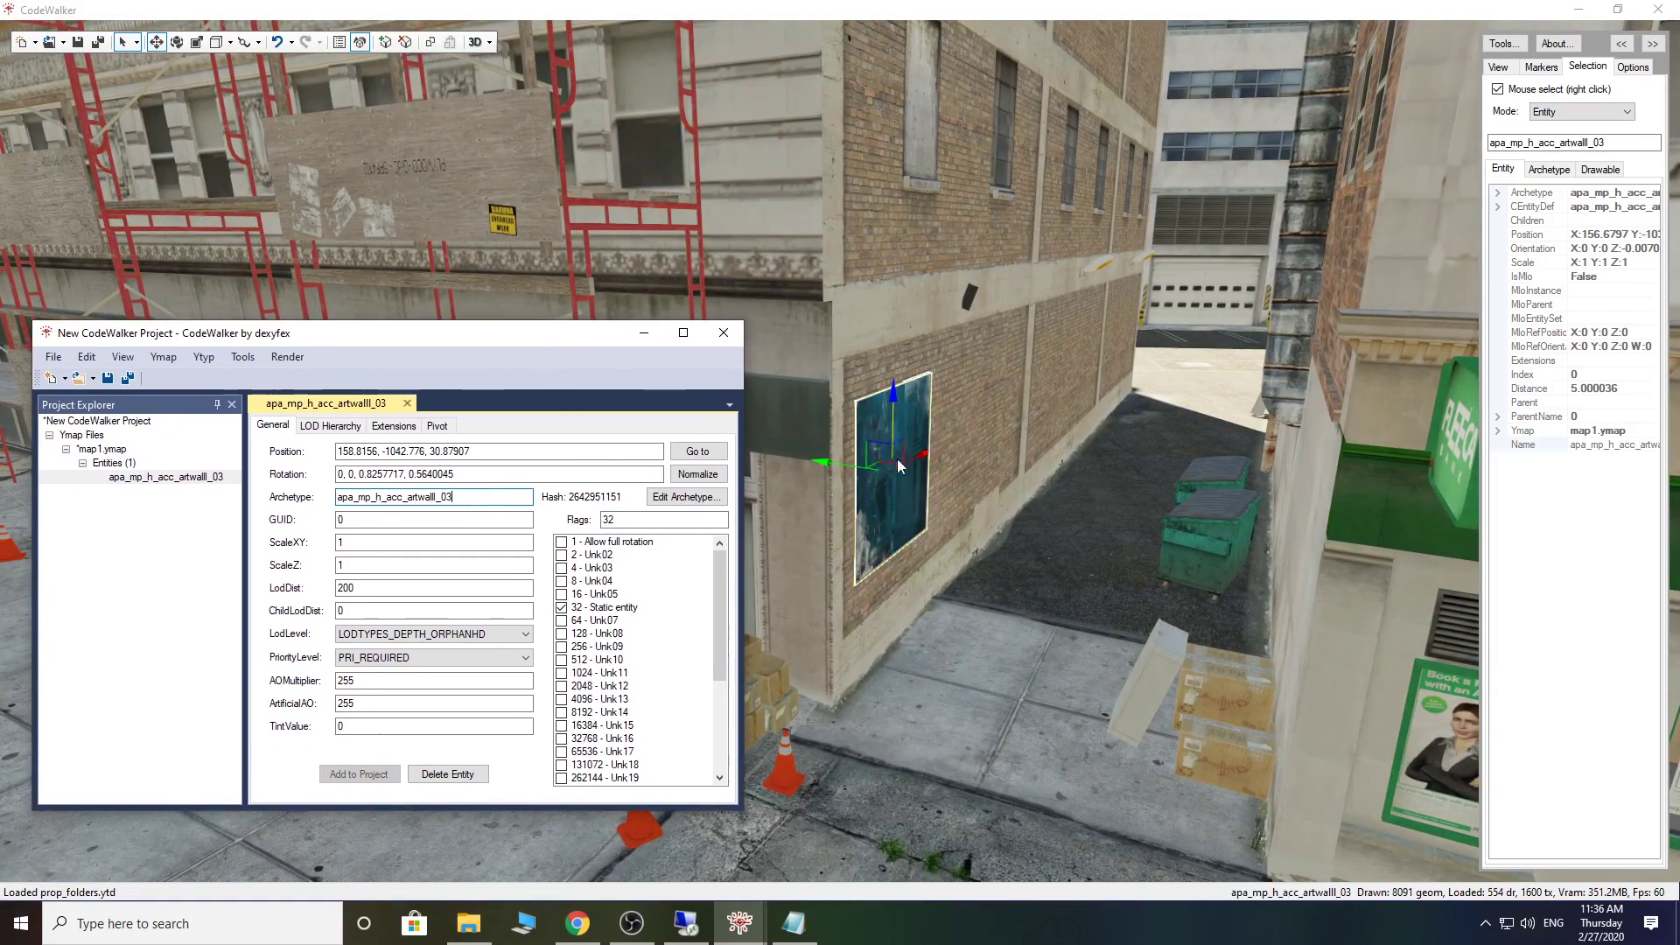
pyautogui.moveTo(911, 459)
pyautogui.mouseDown()
pyautogui.moveTo(1085, 387)
pyautogui.moveTo(928, 449)
pyautogui.mouseUp()
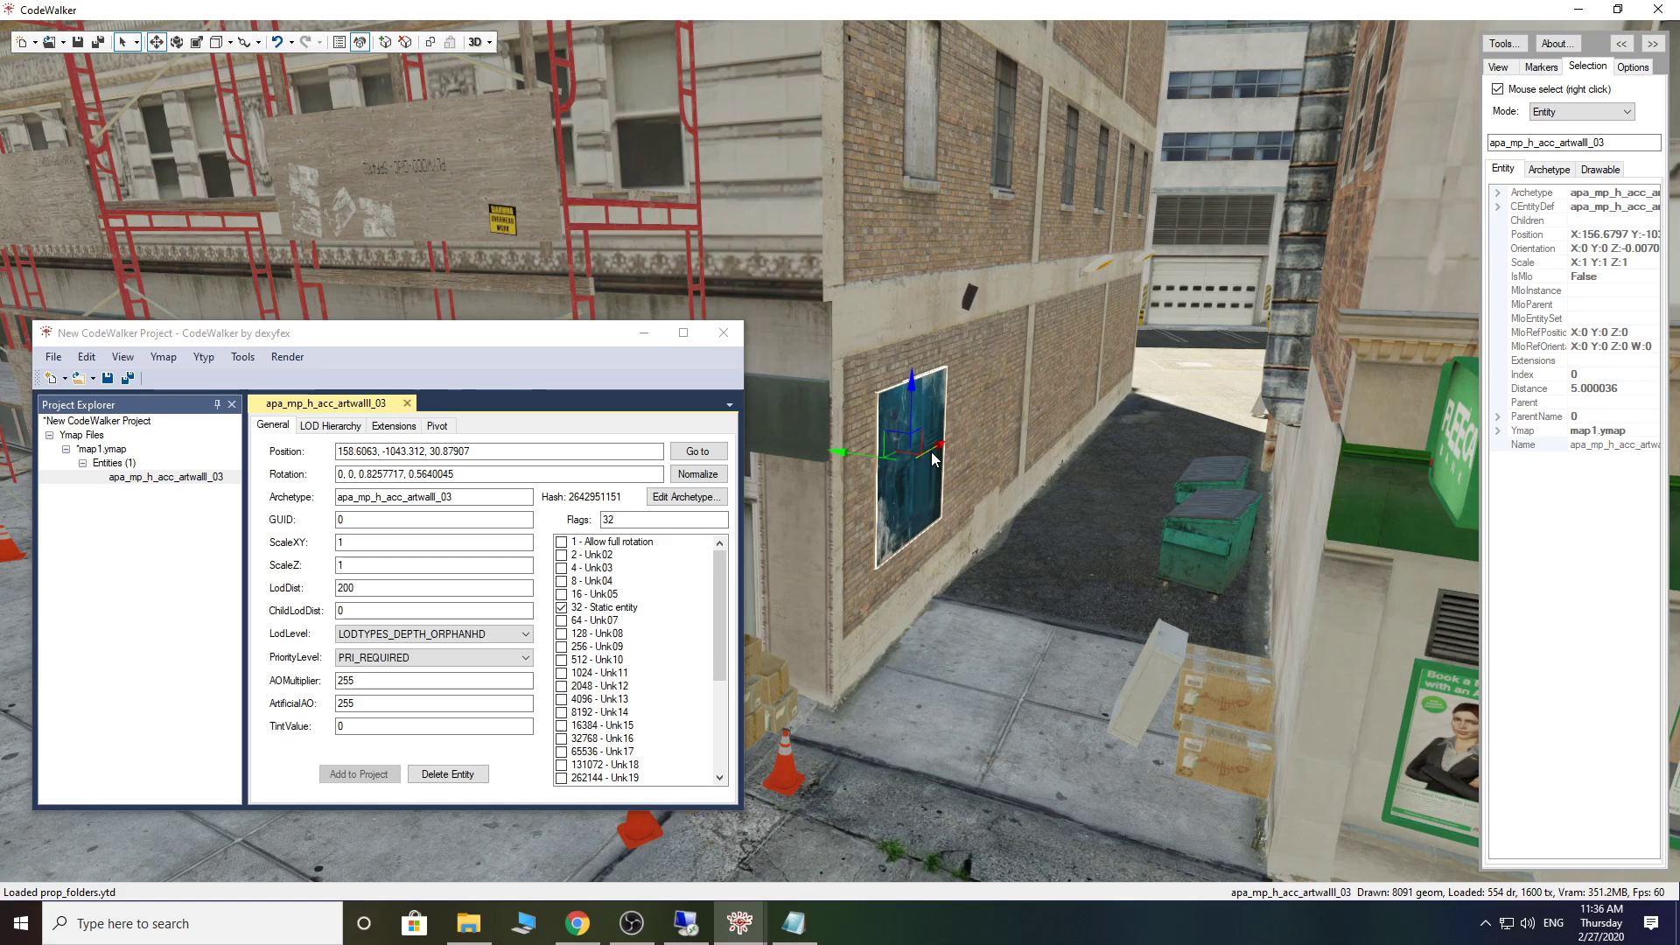
pyautogui.keyDown('shift'); pyautogui.moveTo(931, 451); pyautogui.dragTo(1159, 390); pyautogui.keyUp('shift')
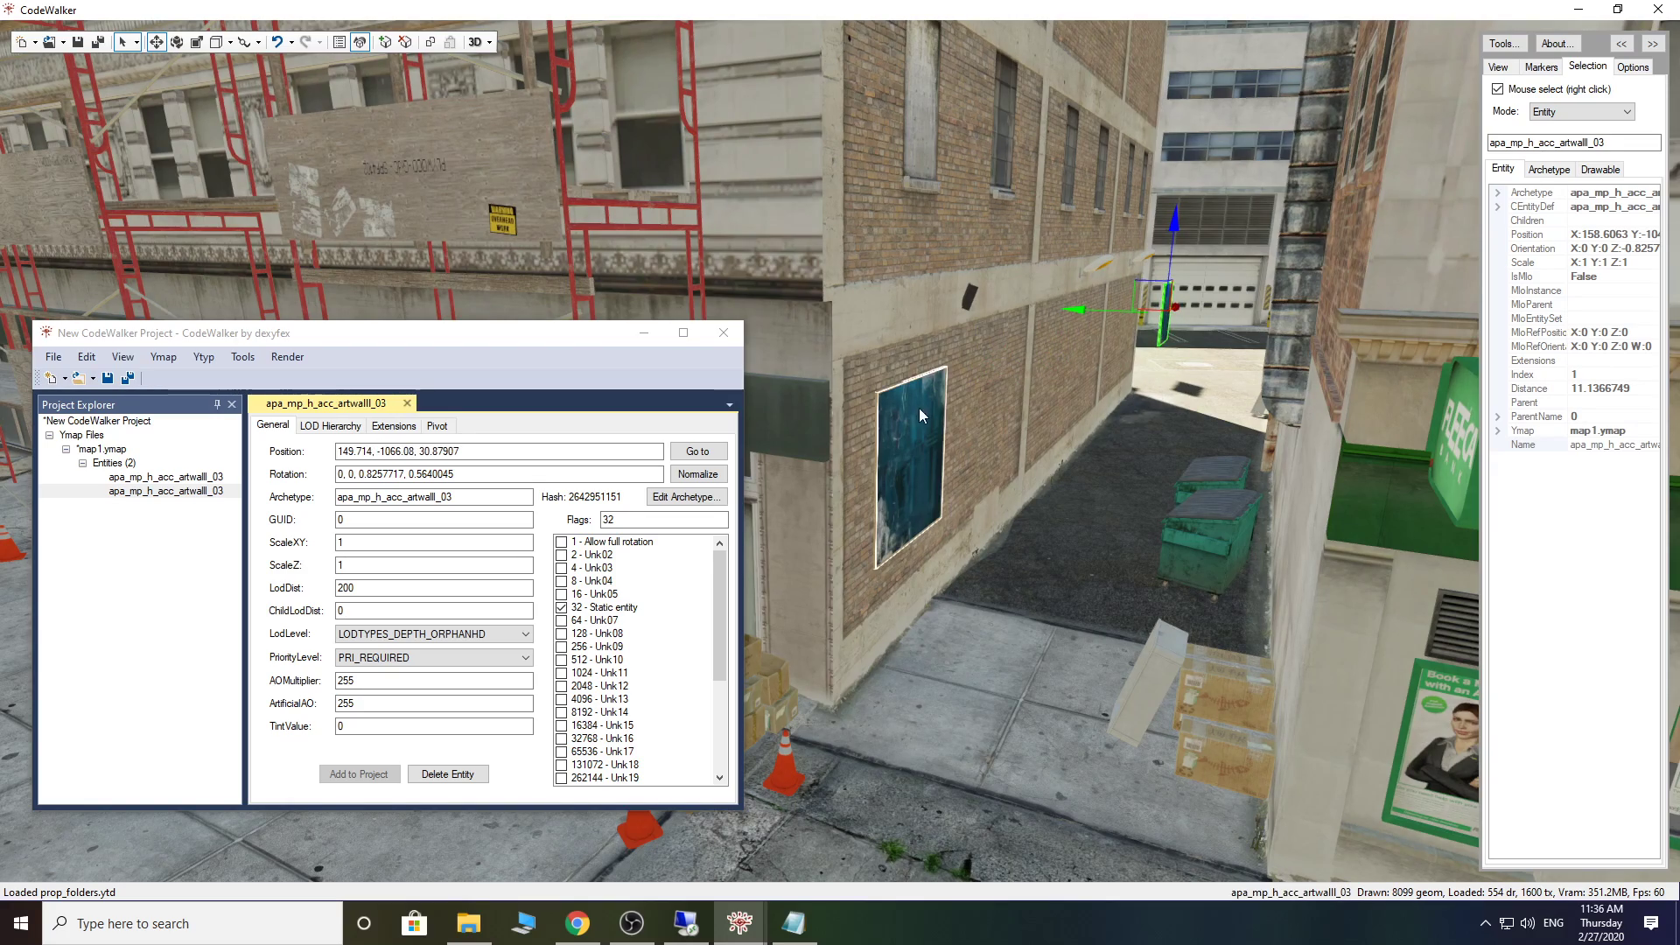
pyautogui.moveTo(924, 422); pyautogui.dragTo(1058, 429)
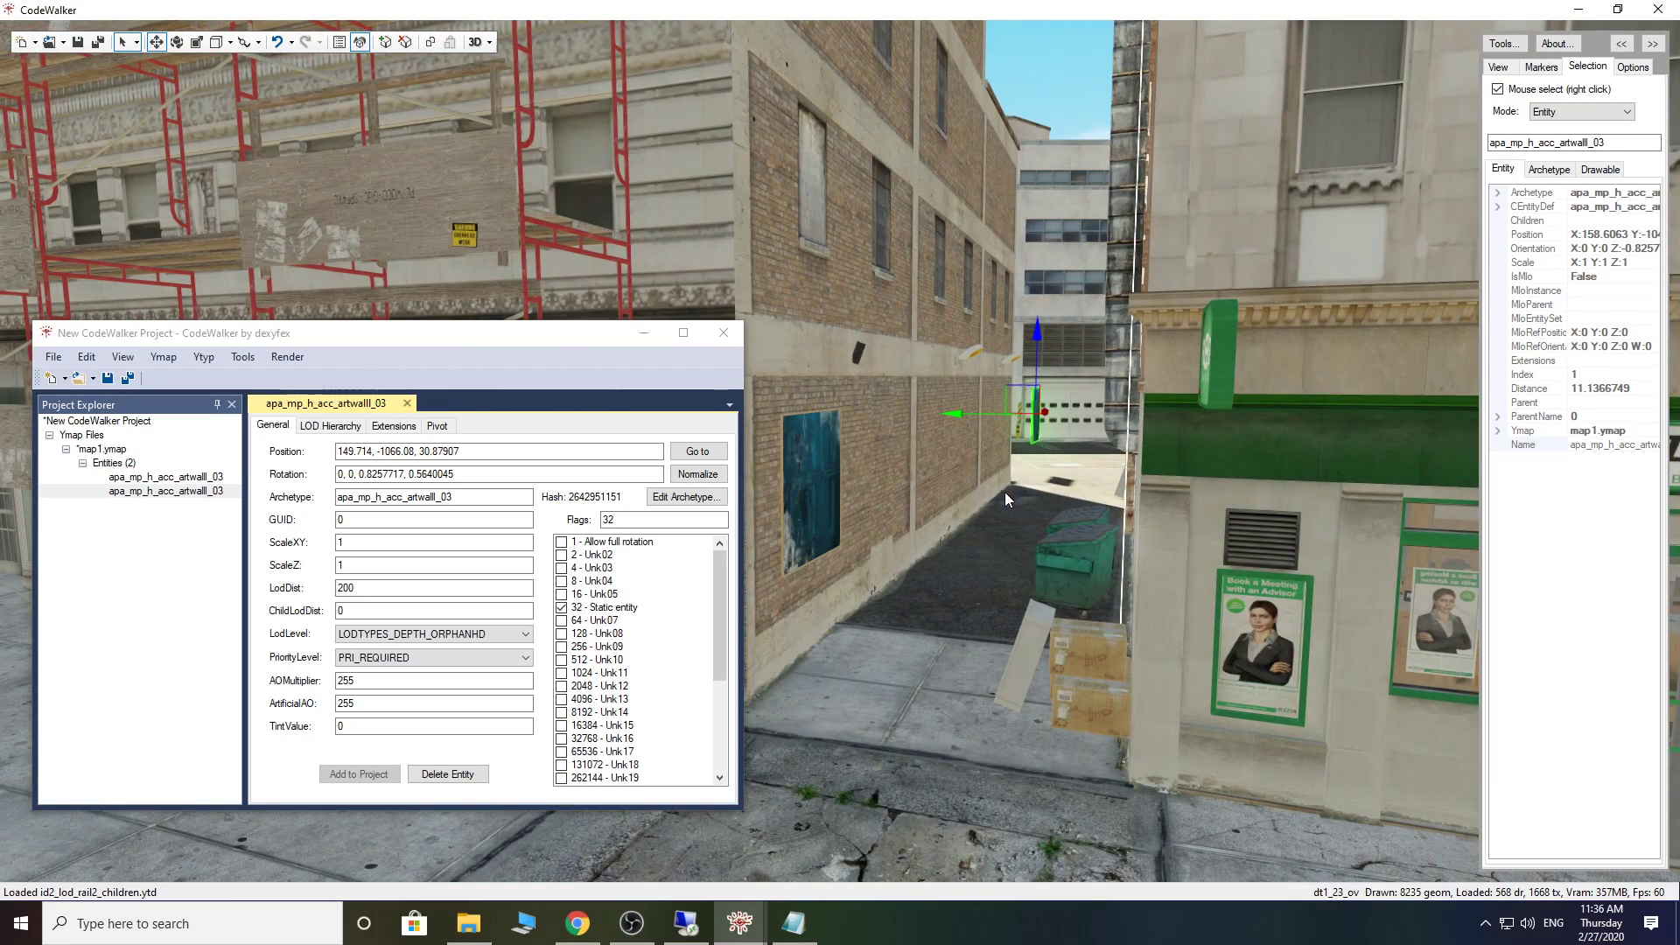
pyautogui.press('w')
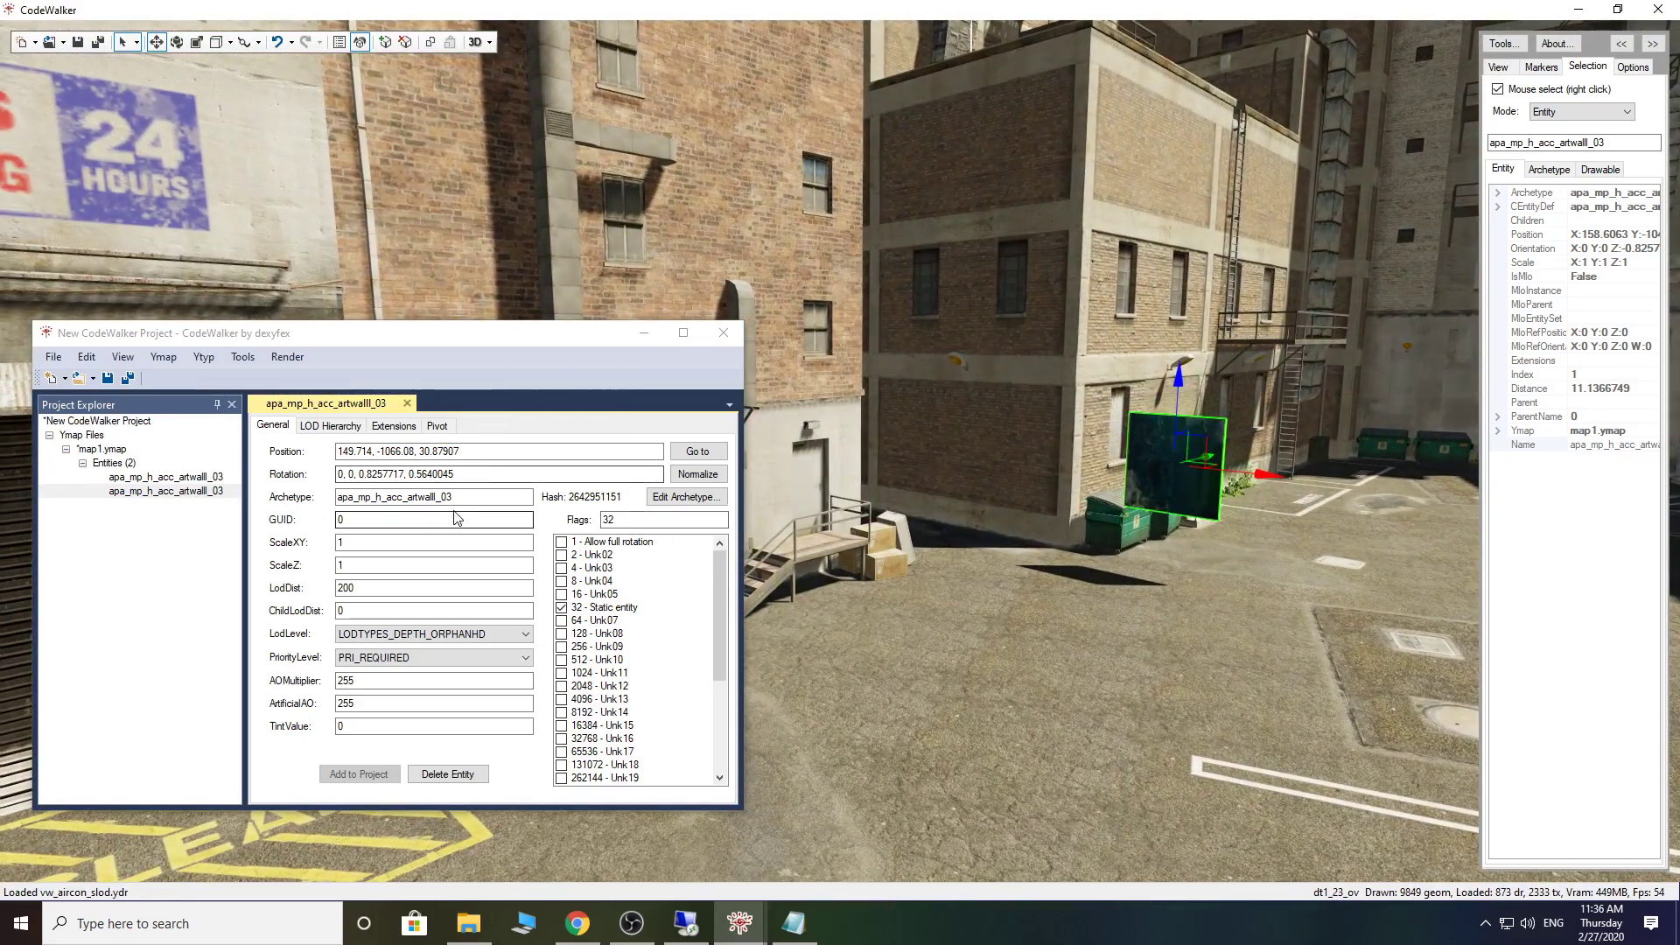
# Step: Change the copy's archetype to apa_mp_h_acc_artwall_02 and slide it further right
pyautogui.click(463, 501)
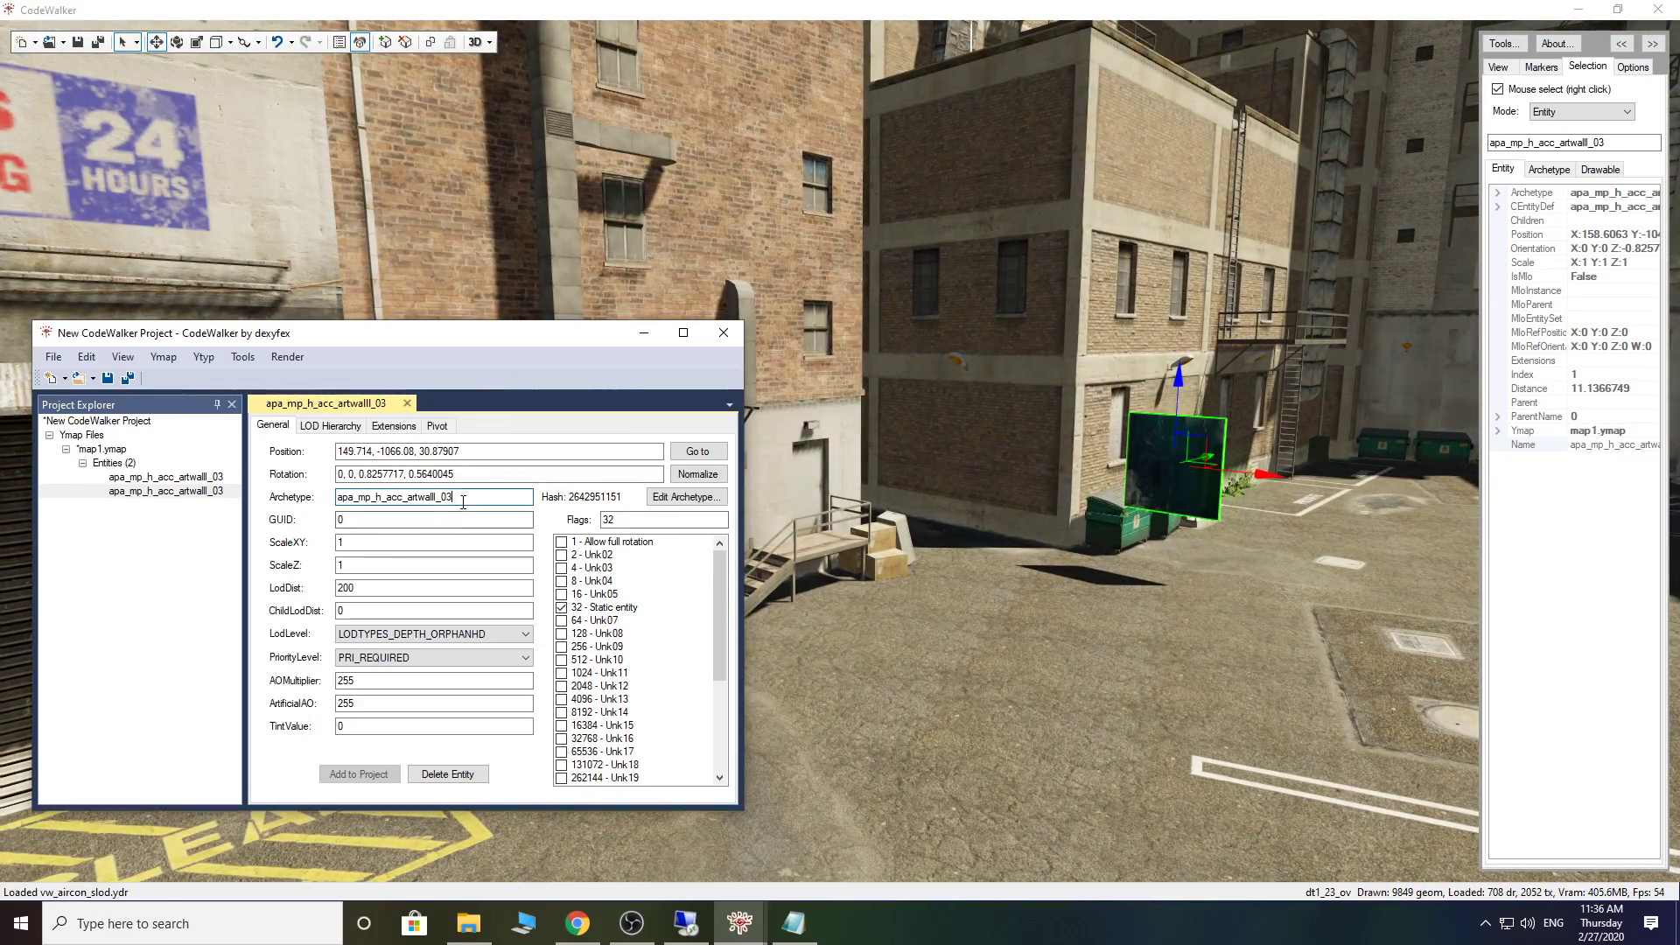
pyautogui.press('BackSpace')
pyautogui.write('2')
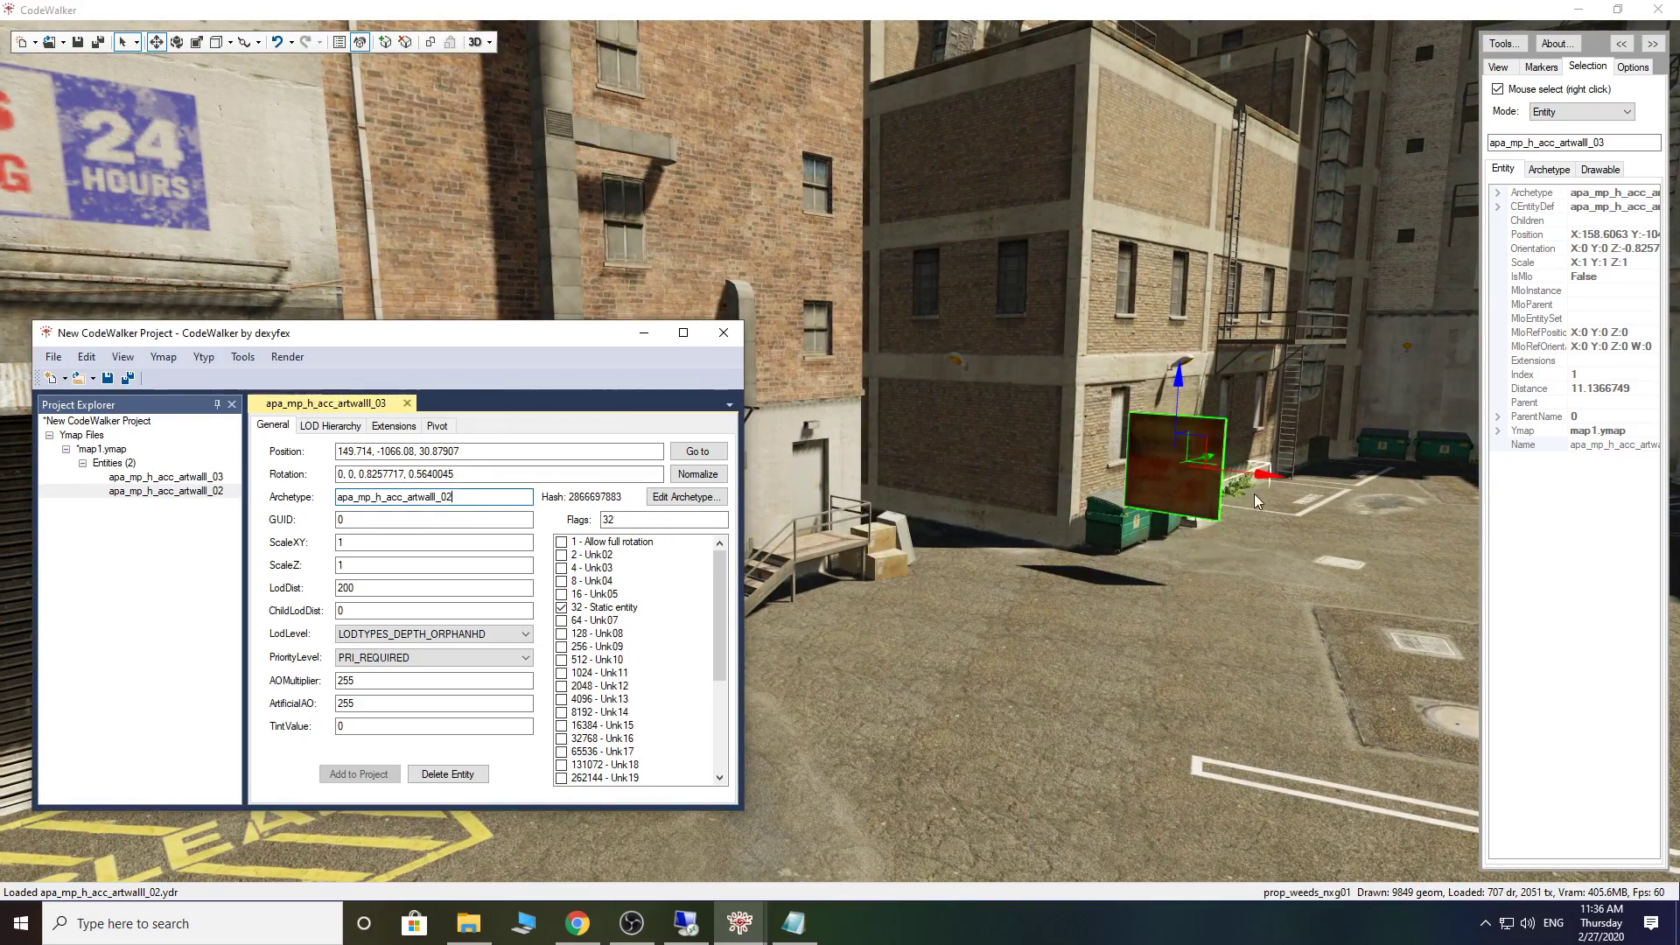
pyautogui.moveTo(1256, 484); pyautogui.dragTo(1289, 501)
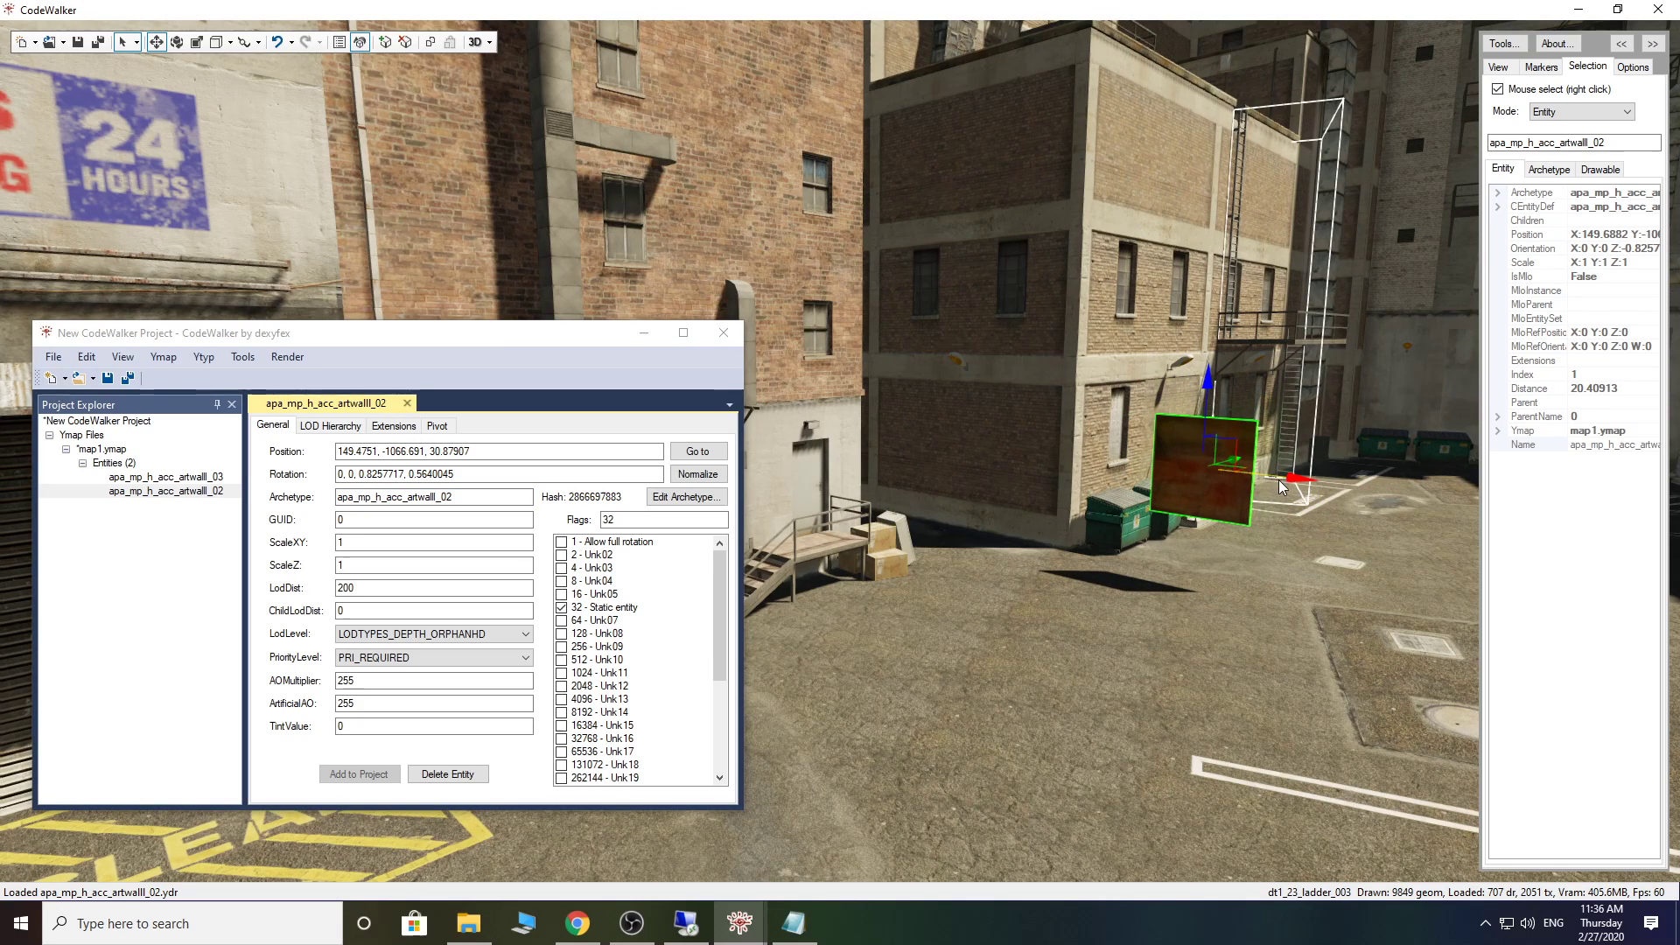
# Step: Duplicate the _02 wall and change its archetype to apa_mp_h_acc_artwall_01
pyautogui.hotkey('ctrl', 'v')
pyautogui.click(501, 502)
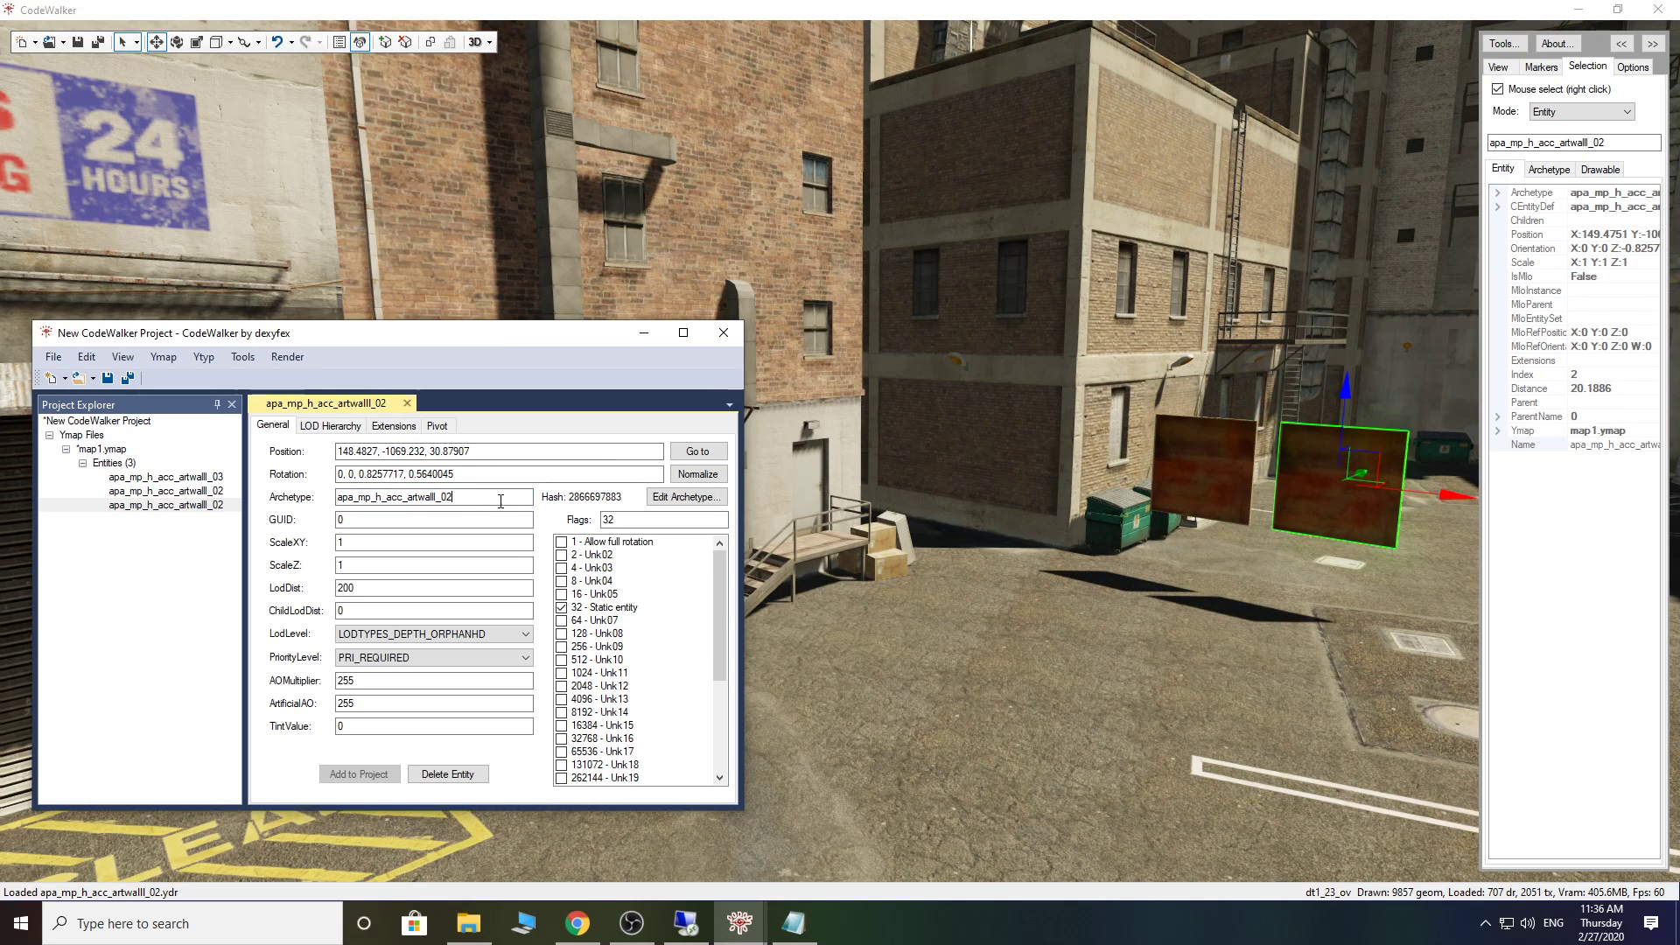
pyautogui.press('BackSpace')
pyautogui.write('1')
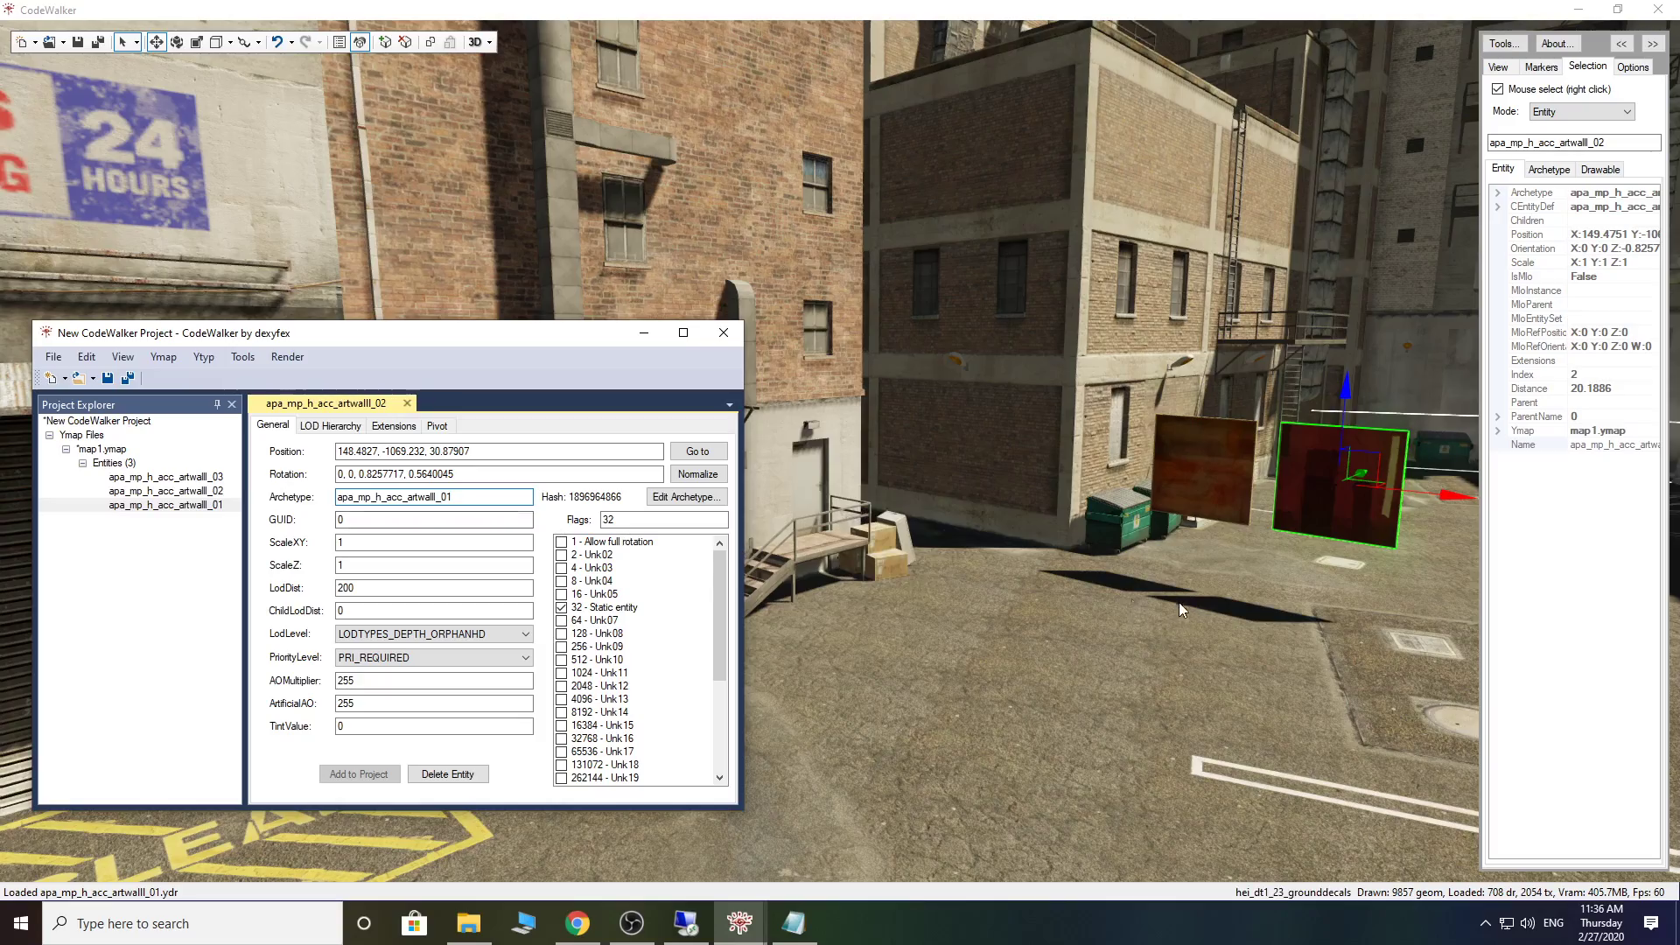
# Step: Turn back to the alley and select the original _03 art wall
pyautogui.moveTo(1120, 647); pyautogui.dragTo(1201, 639)
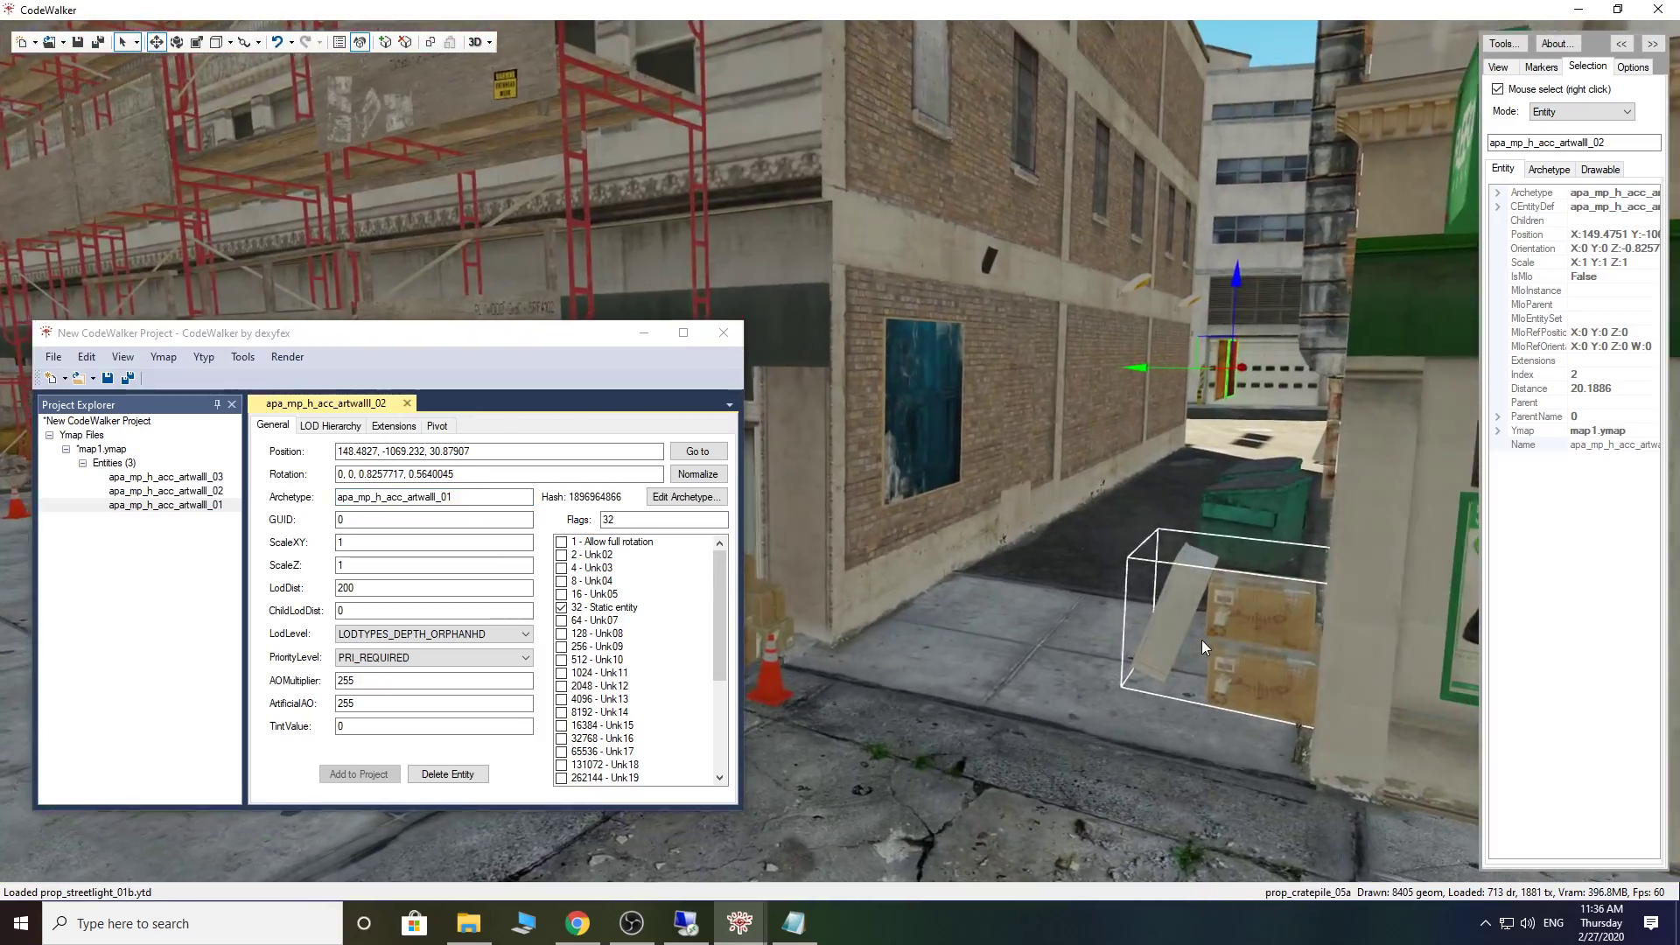
pyautogui.rightClick(900, 434)
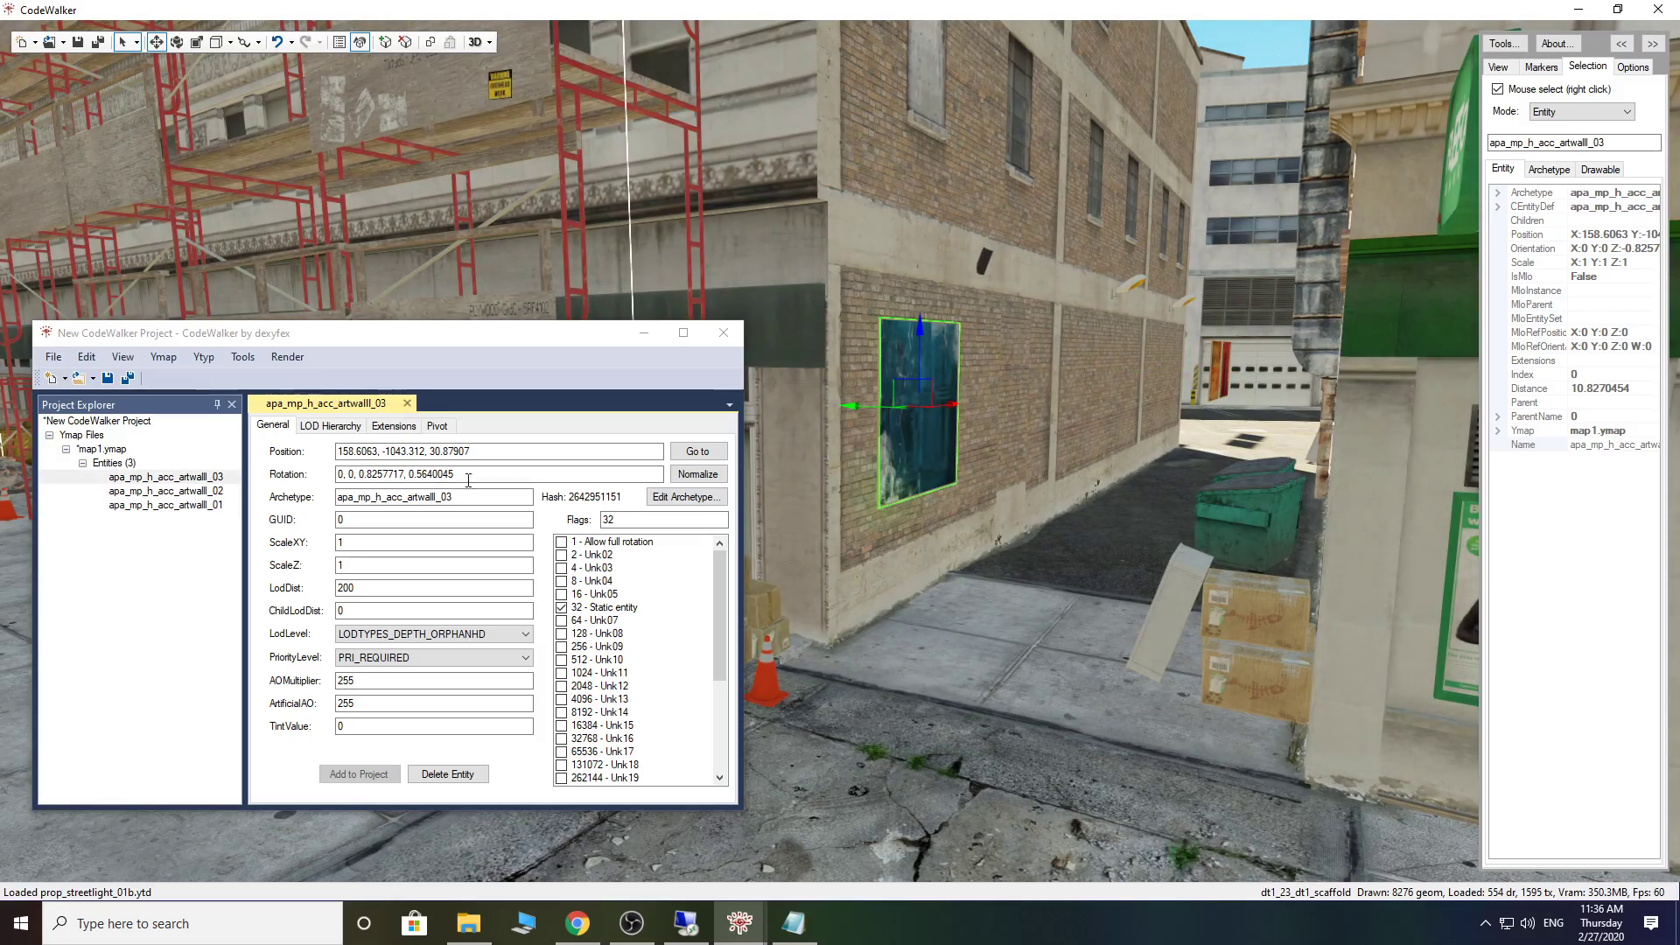
pyautogui.click(160, 477)
pyautogui.moveTo(978, 463); pyautogui.dragTo(959, 534)
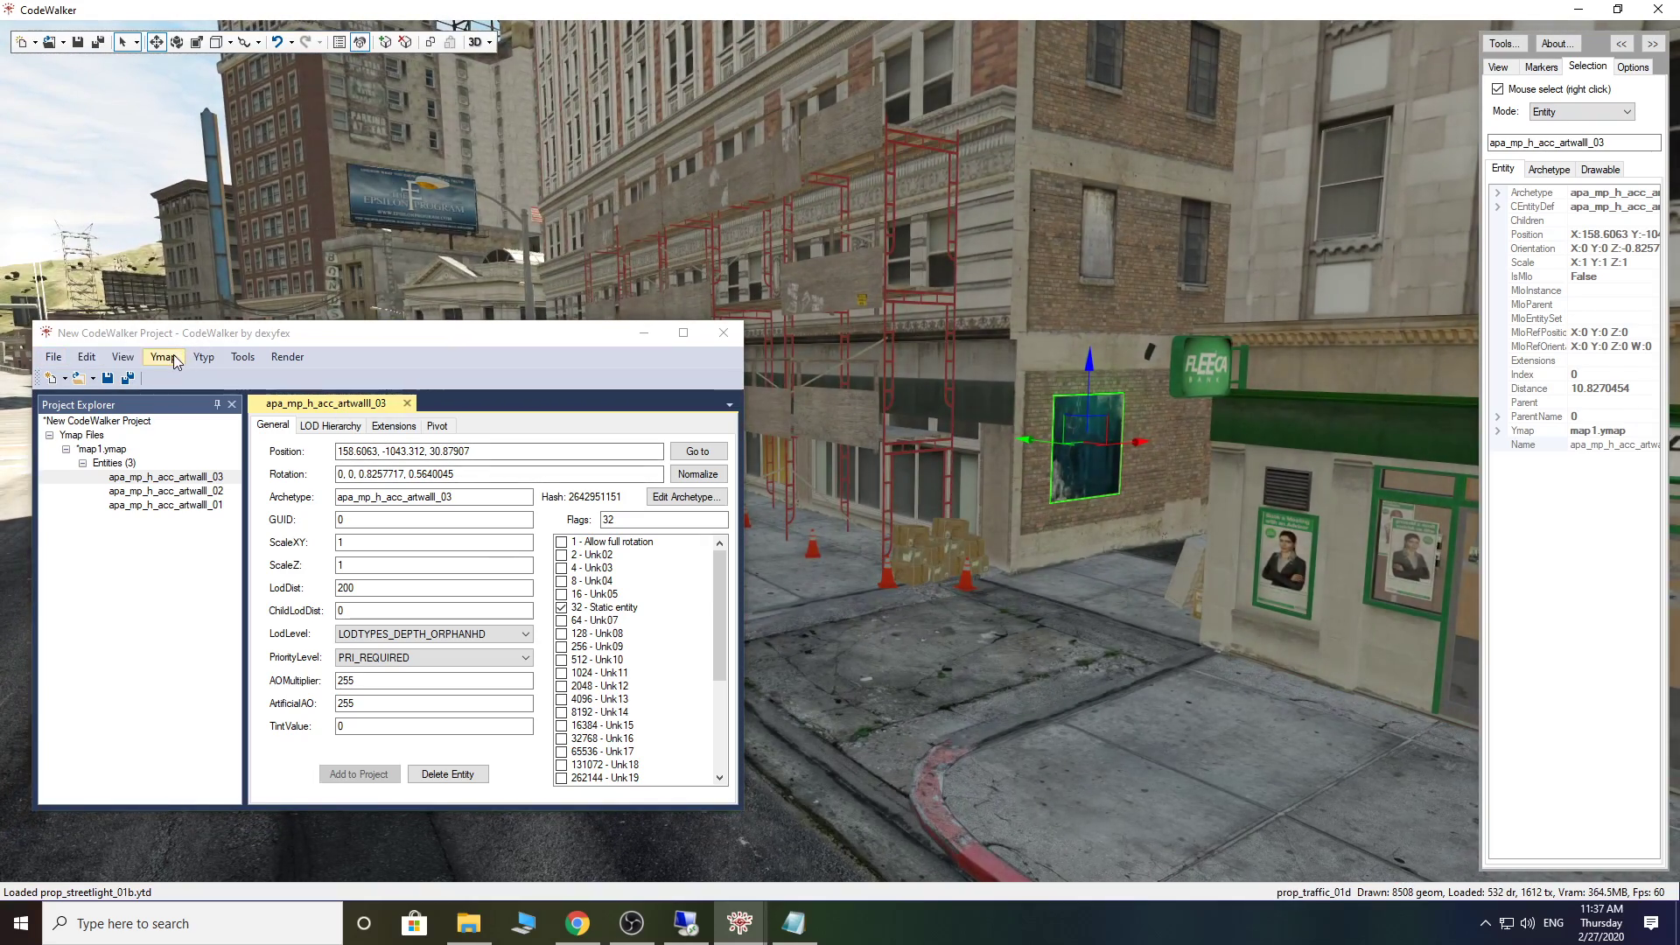
# Step: Recalculate map1.ymap's flags and its entity and streaming extents
pyautogui.click(109, 463)
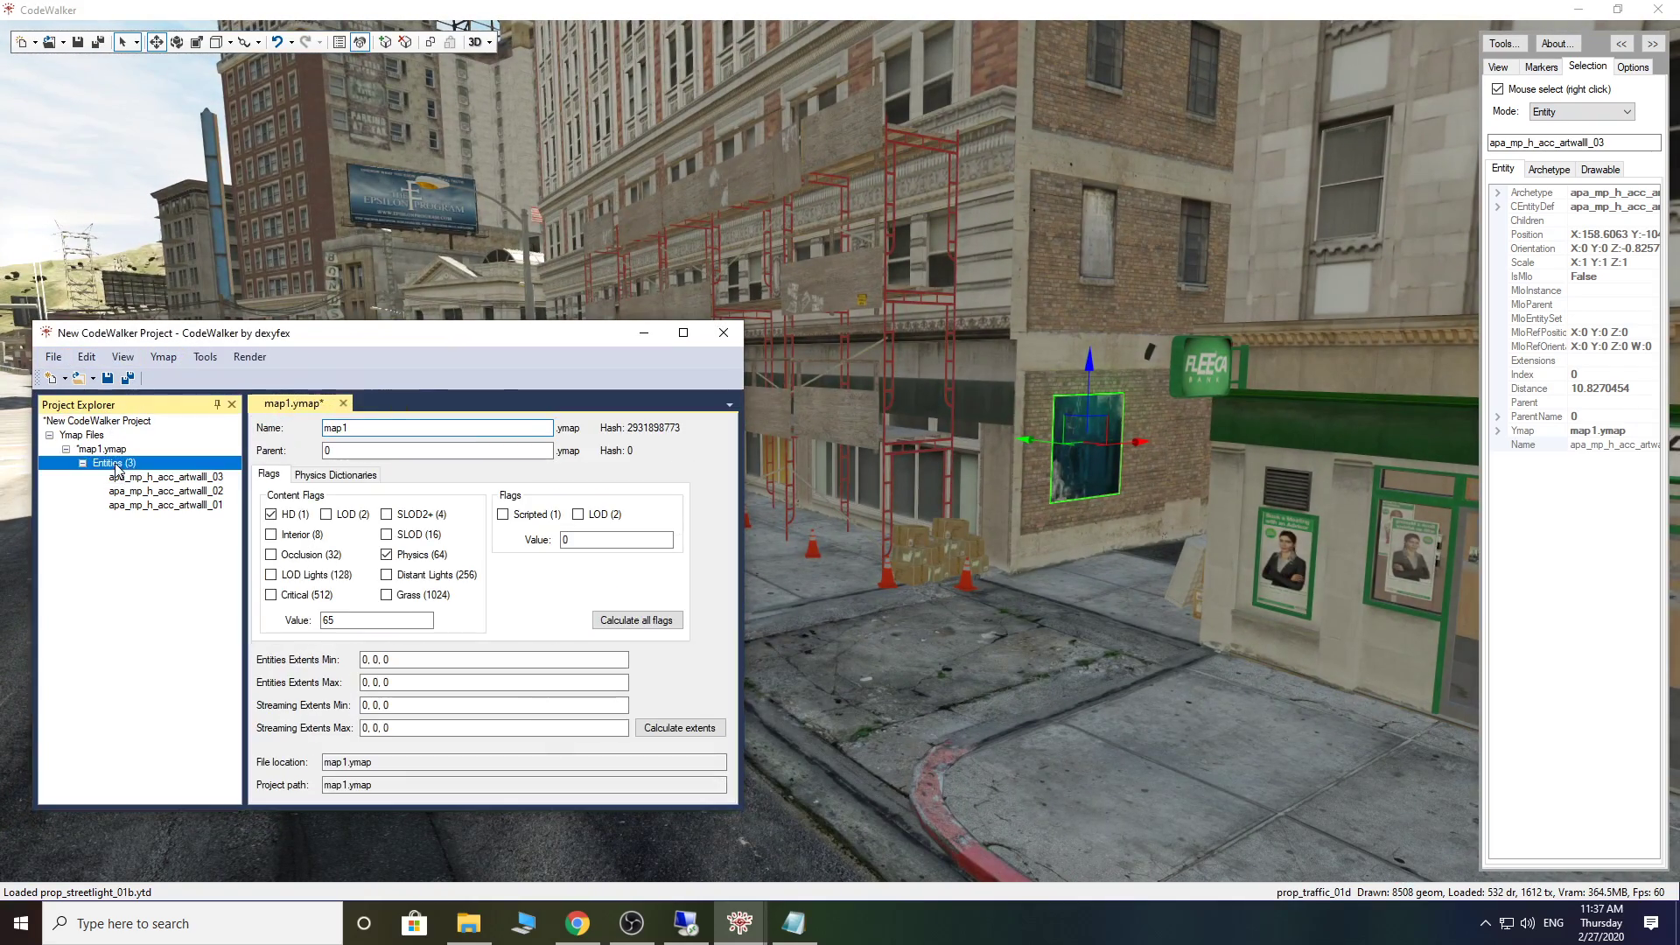
pyautogui.click(636, 622)
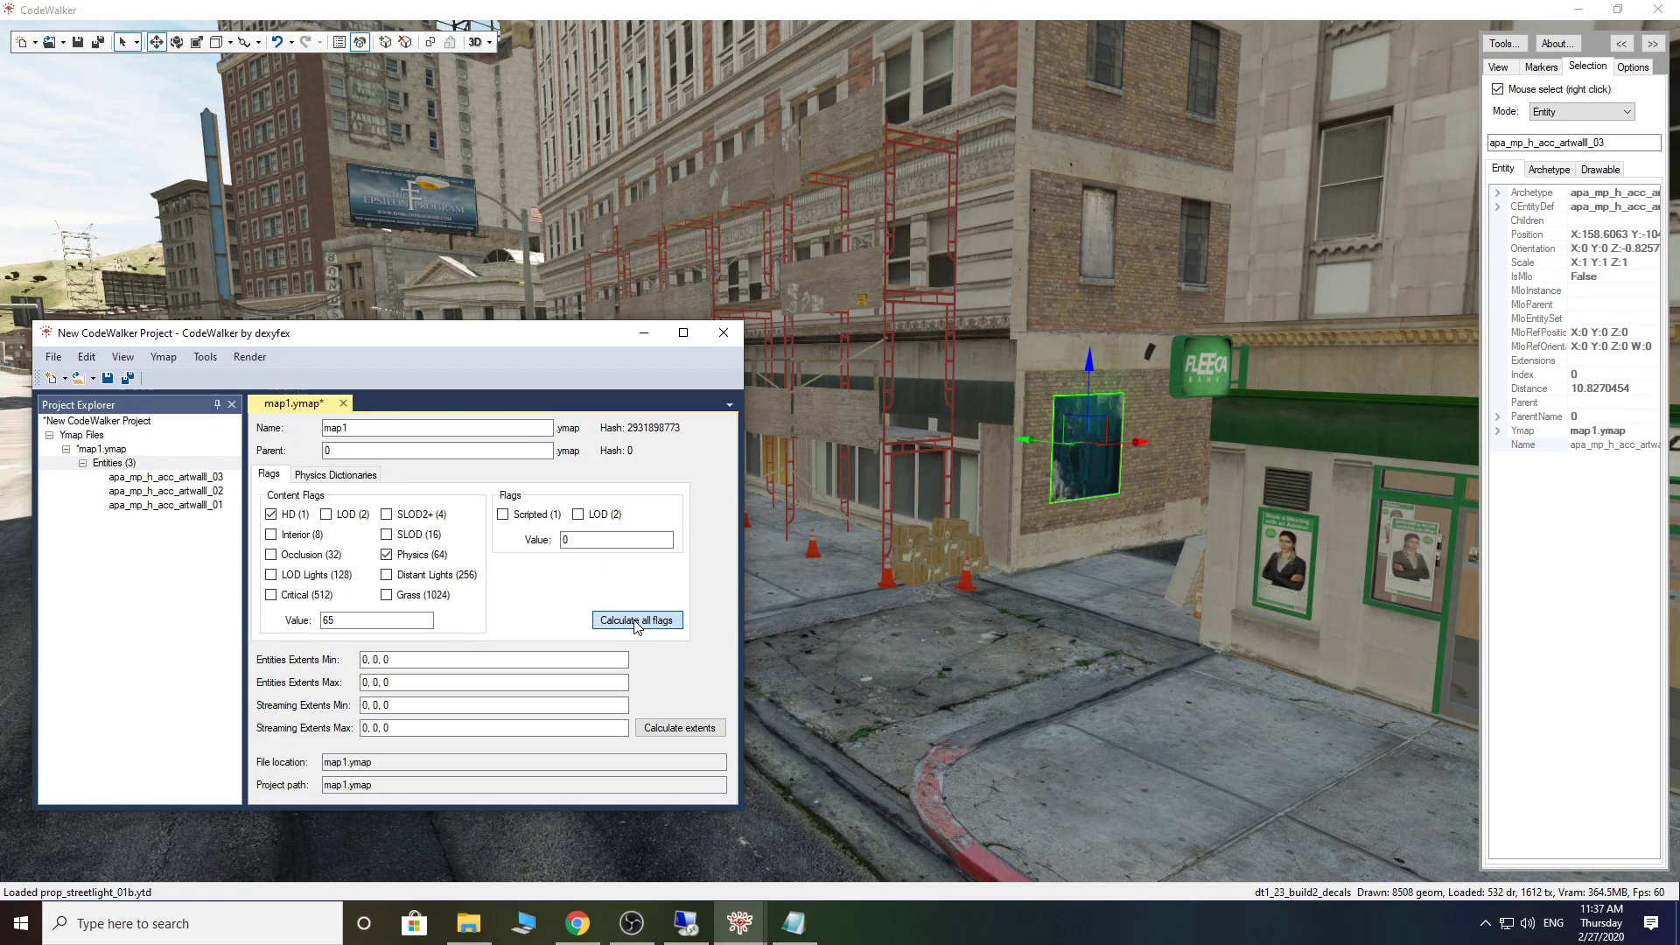
pyautogui.click(699, 735)
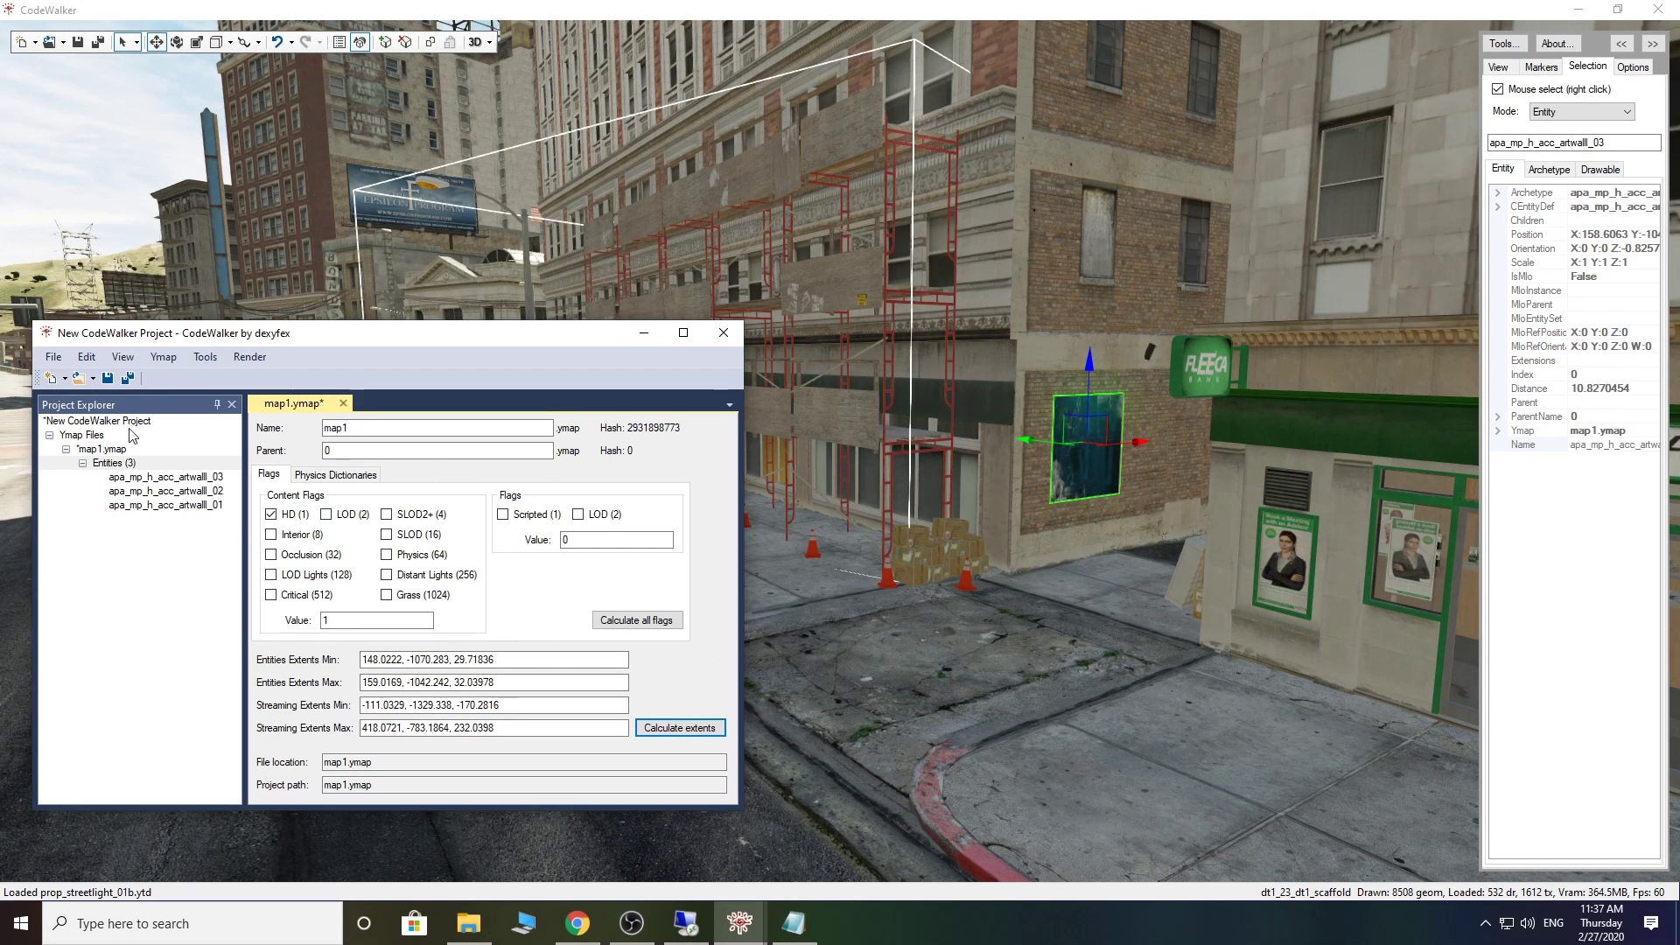
# Step: Save the ymap to the Desktop as fgdsdsdgsgdfd.ymap
pyautogui.click(129, 464)
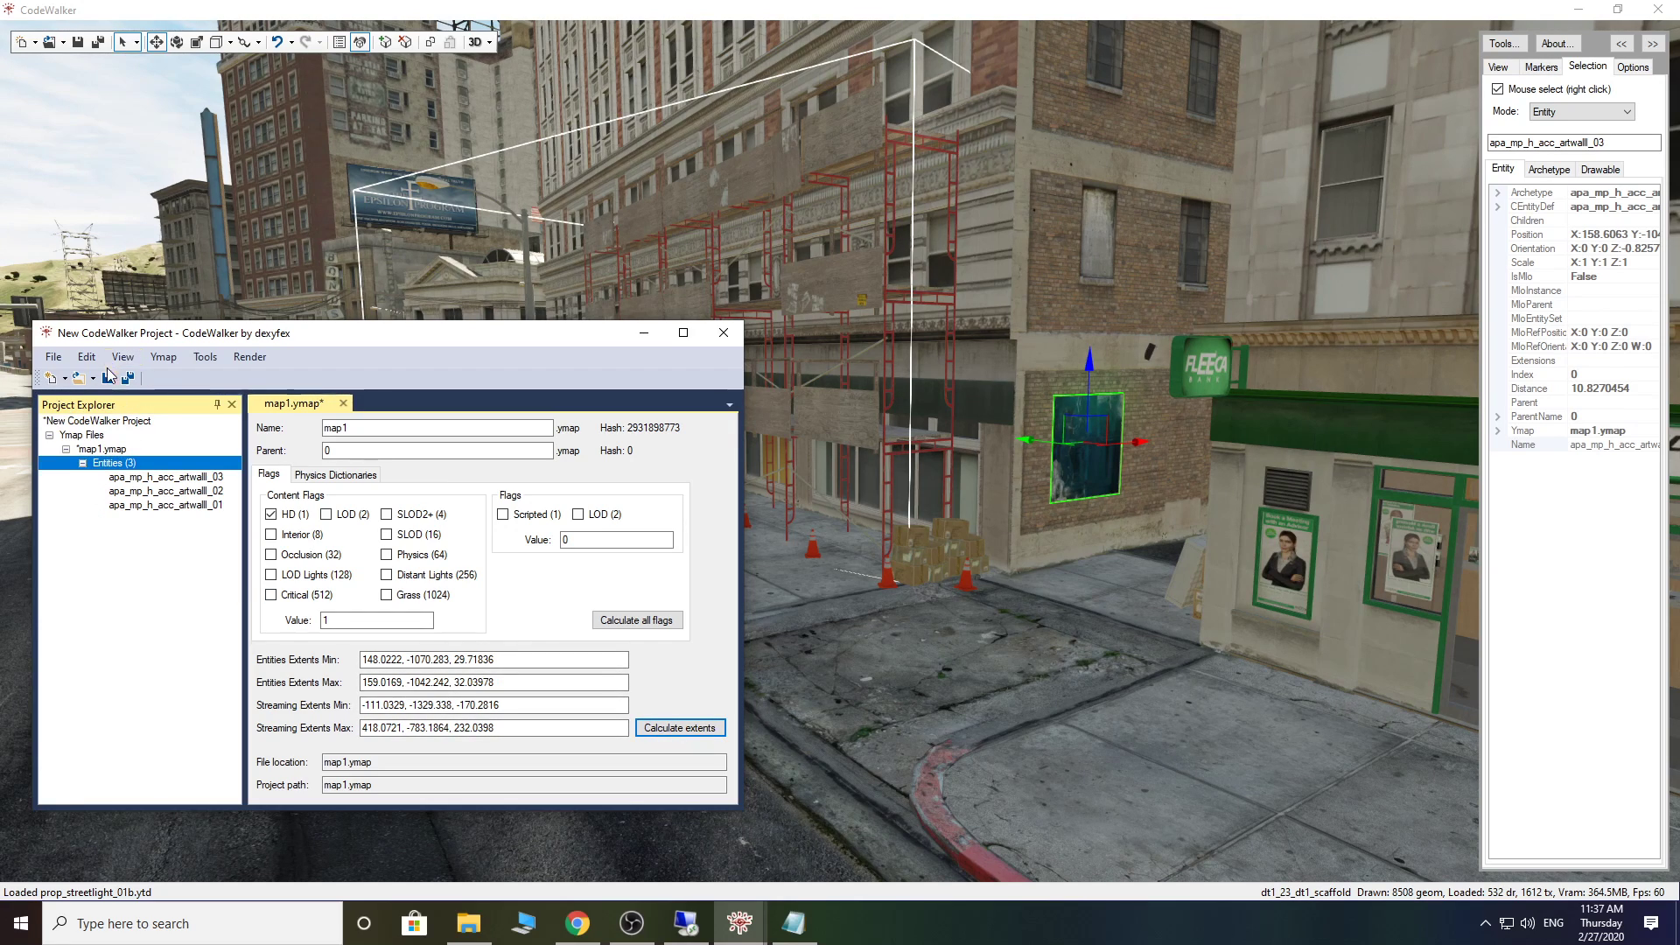
pyautogui.click(108, 378)
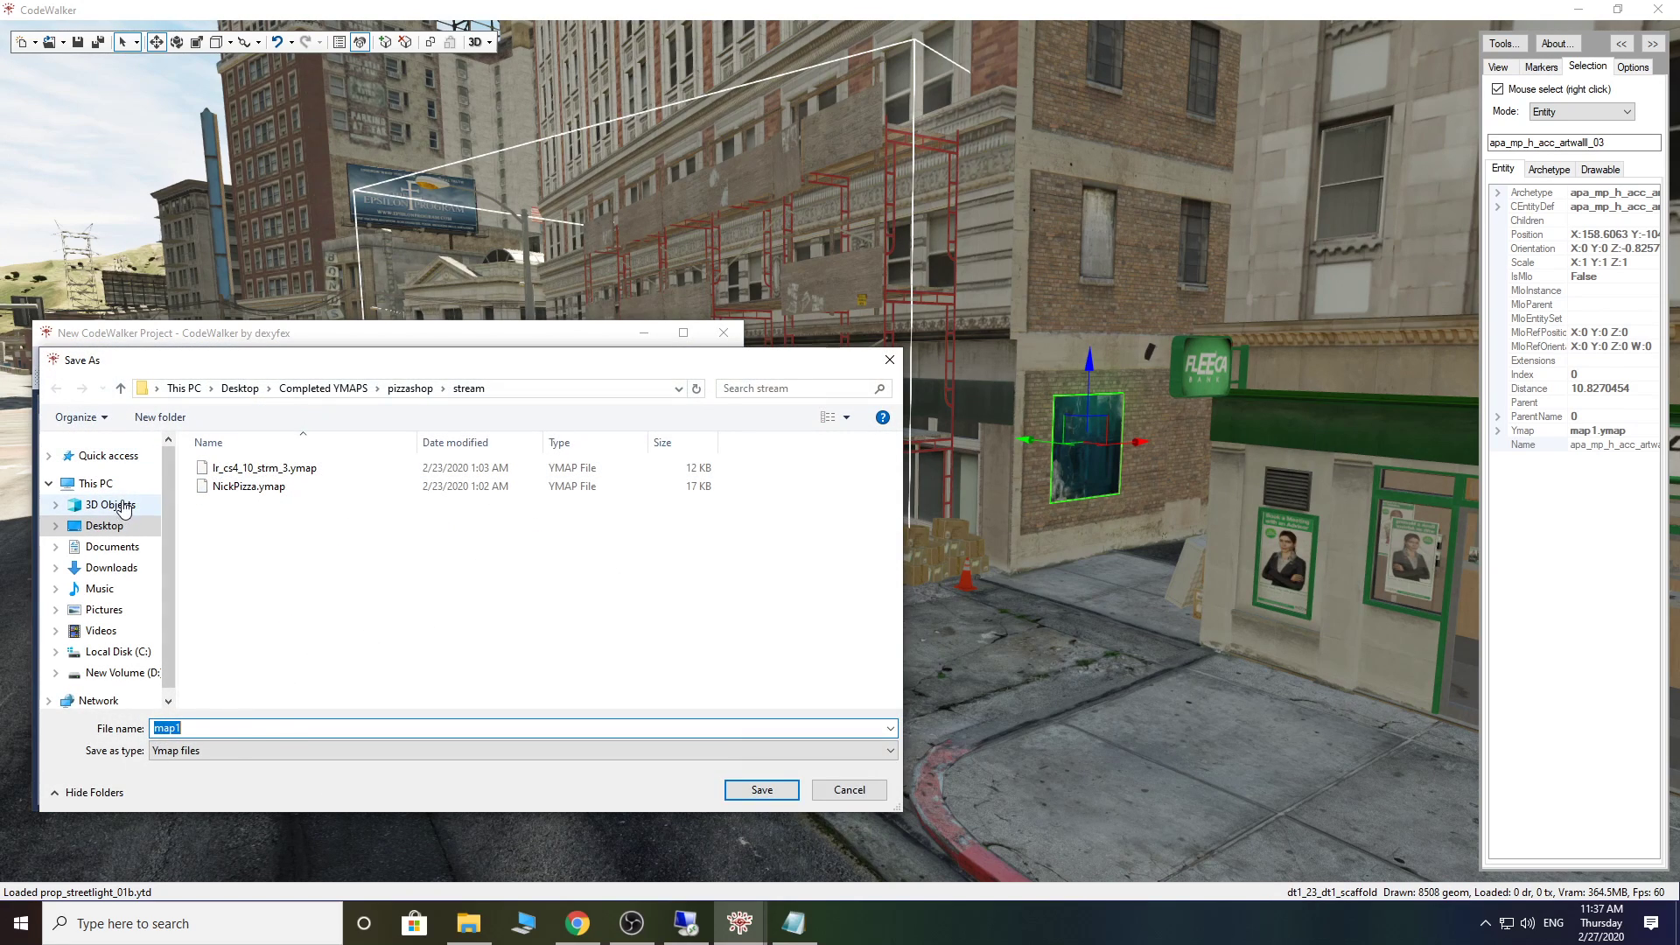
pyautogui.click(122, 525)
pyautogui.write('fgd')
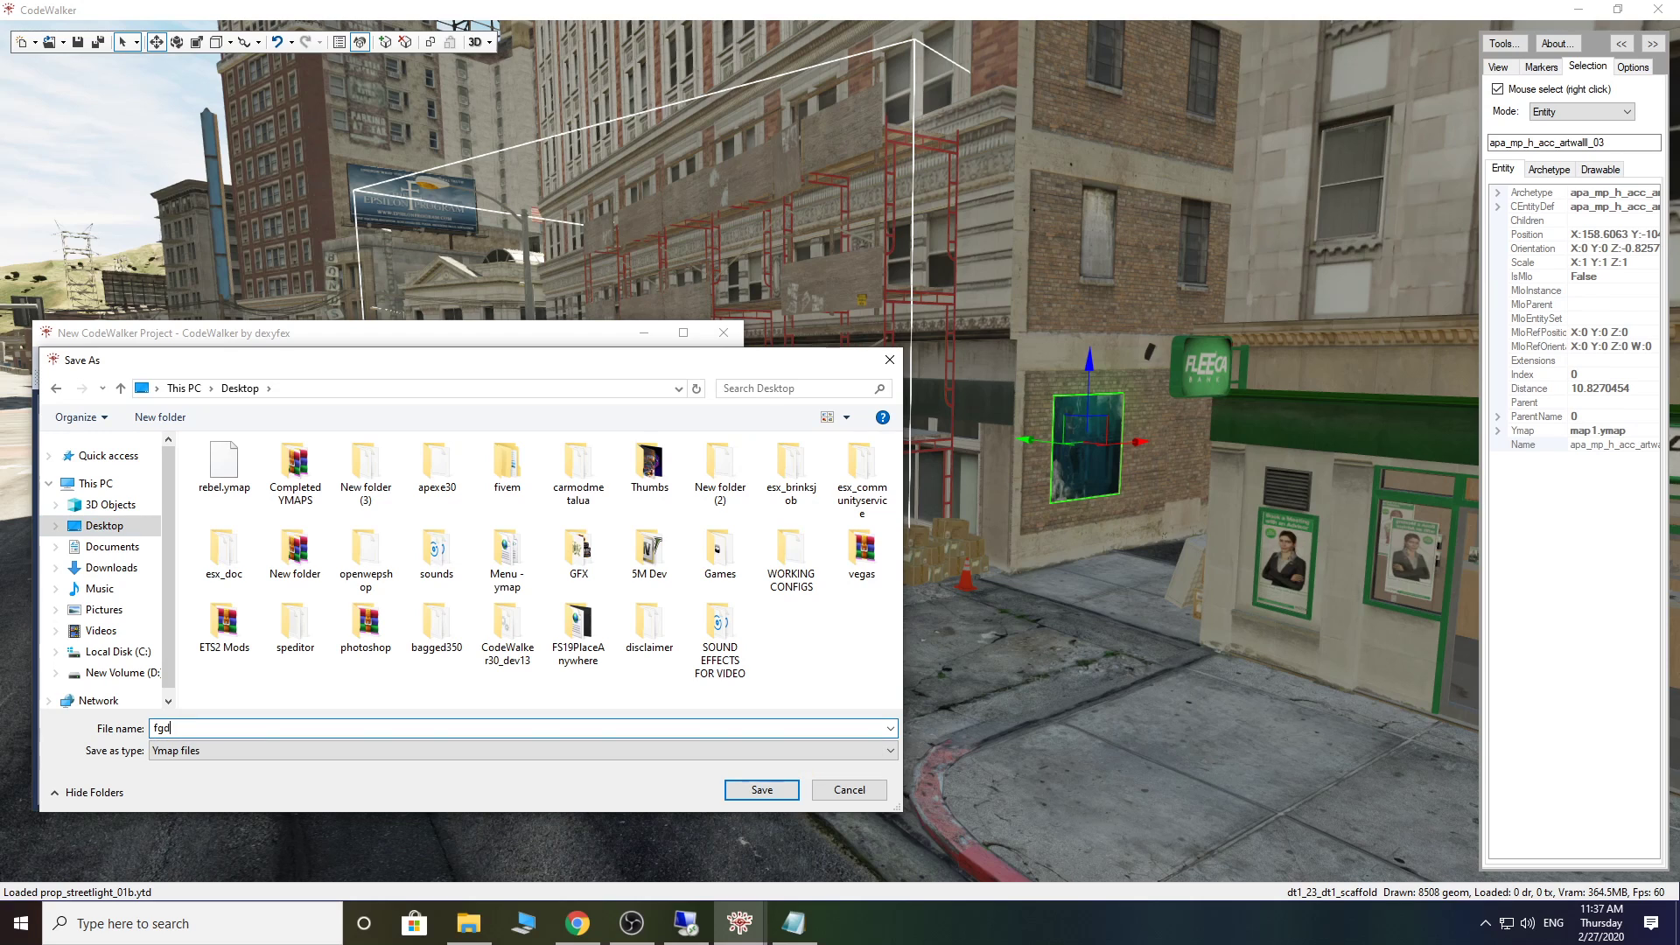
pyautogui.write('sdsdgsgdfd')
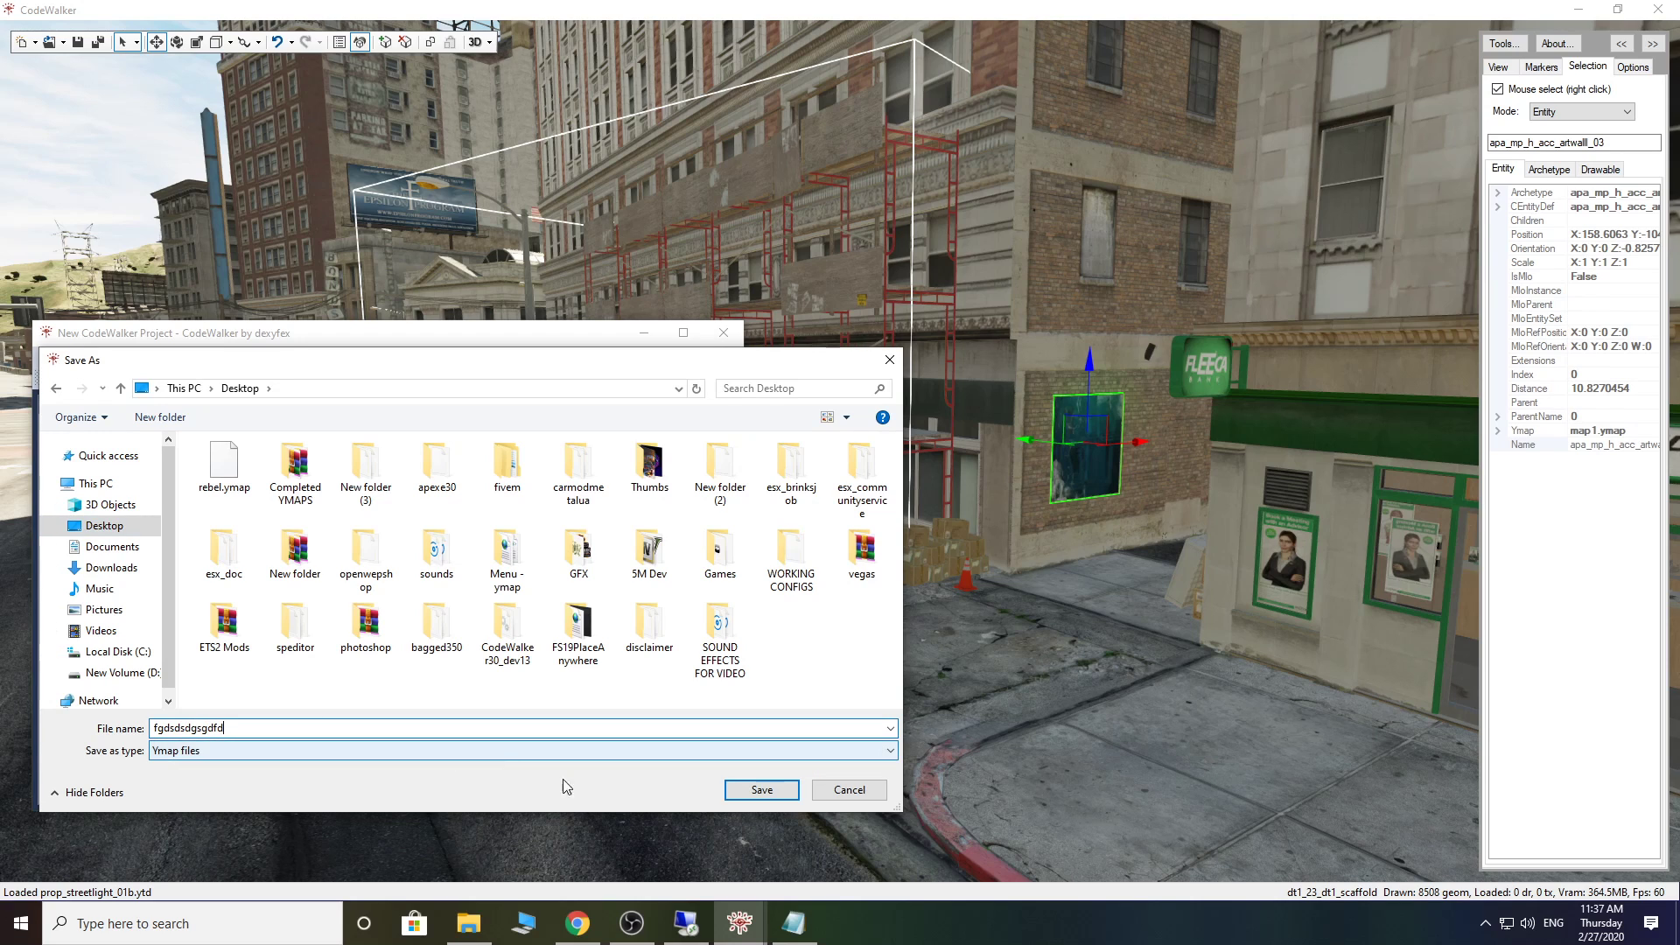
pyautogui.click(760, 790)
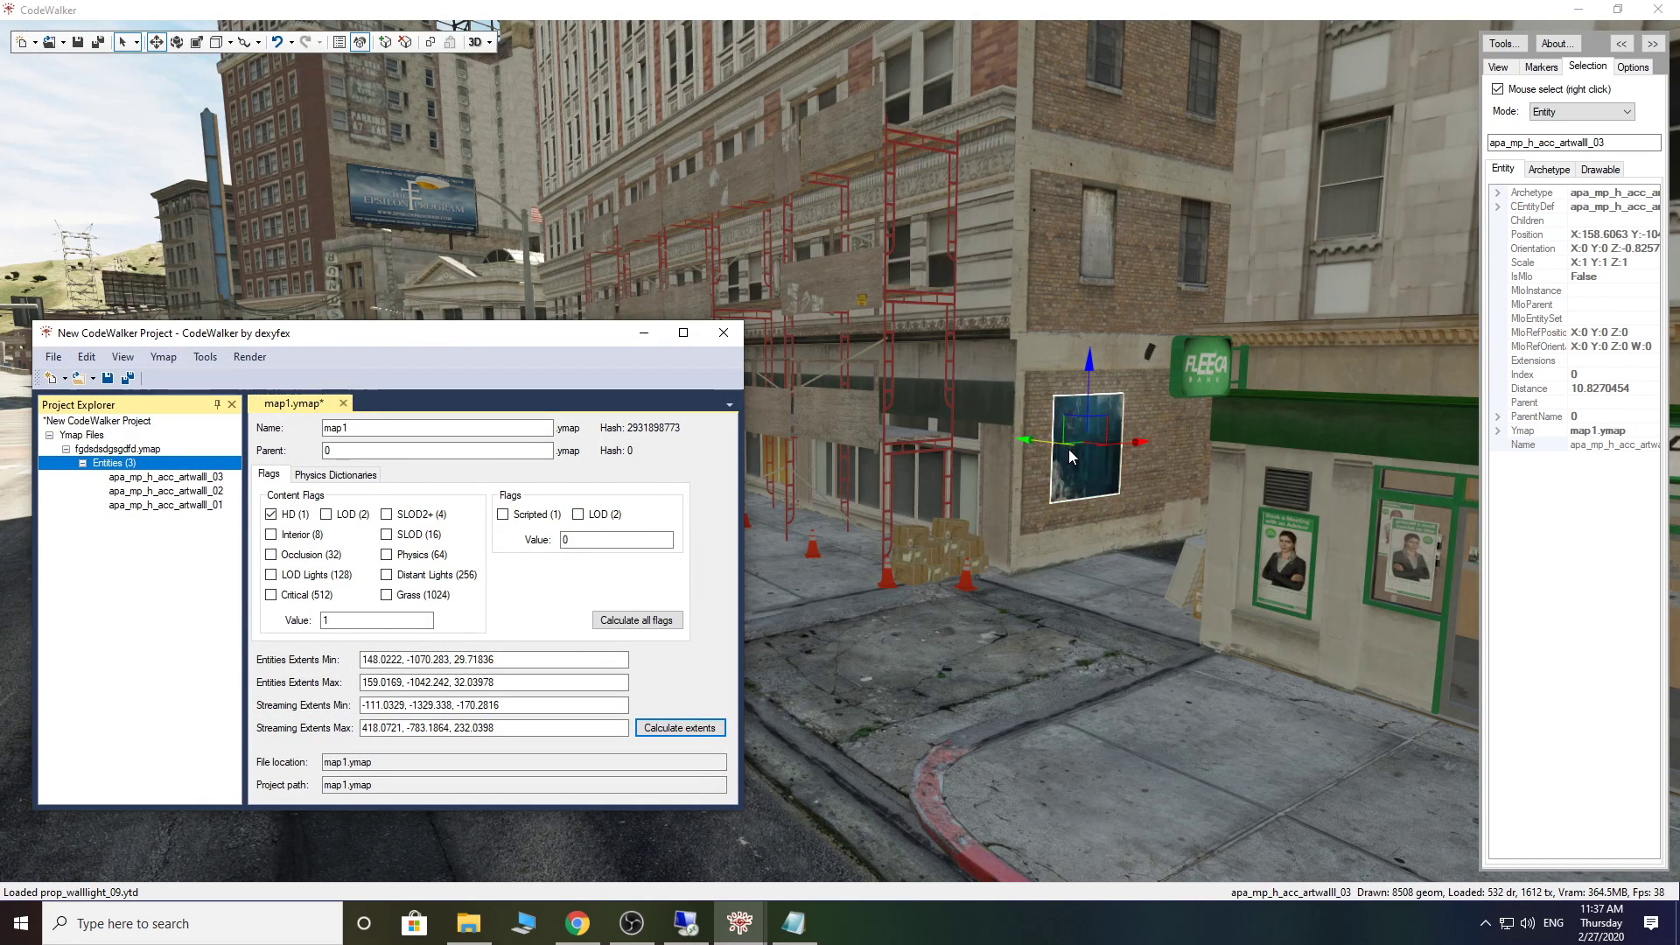
# Step: Copy the _03 art wall's archetype name from its properties, then hide the project window
pyautogui.moveTo(306, 338); pyautogui.dragTo(434, 380)
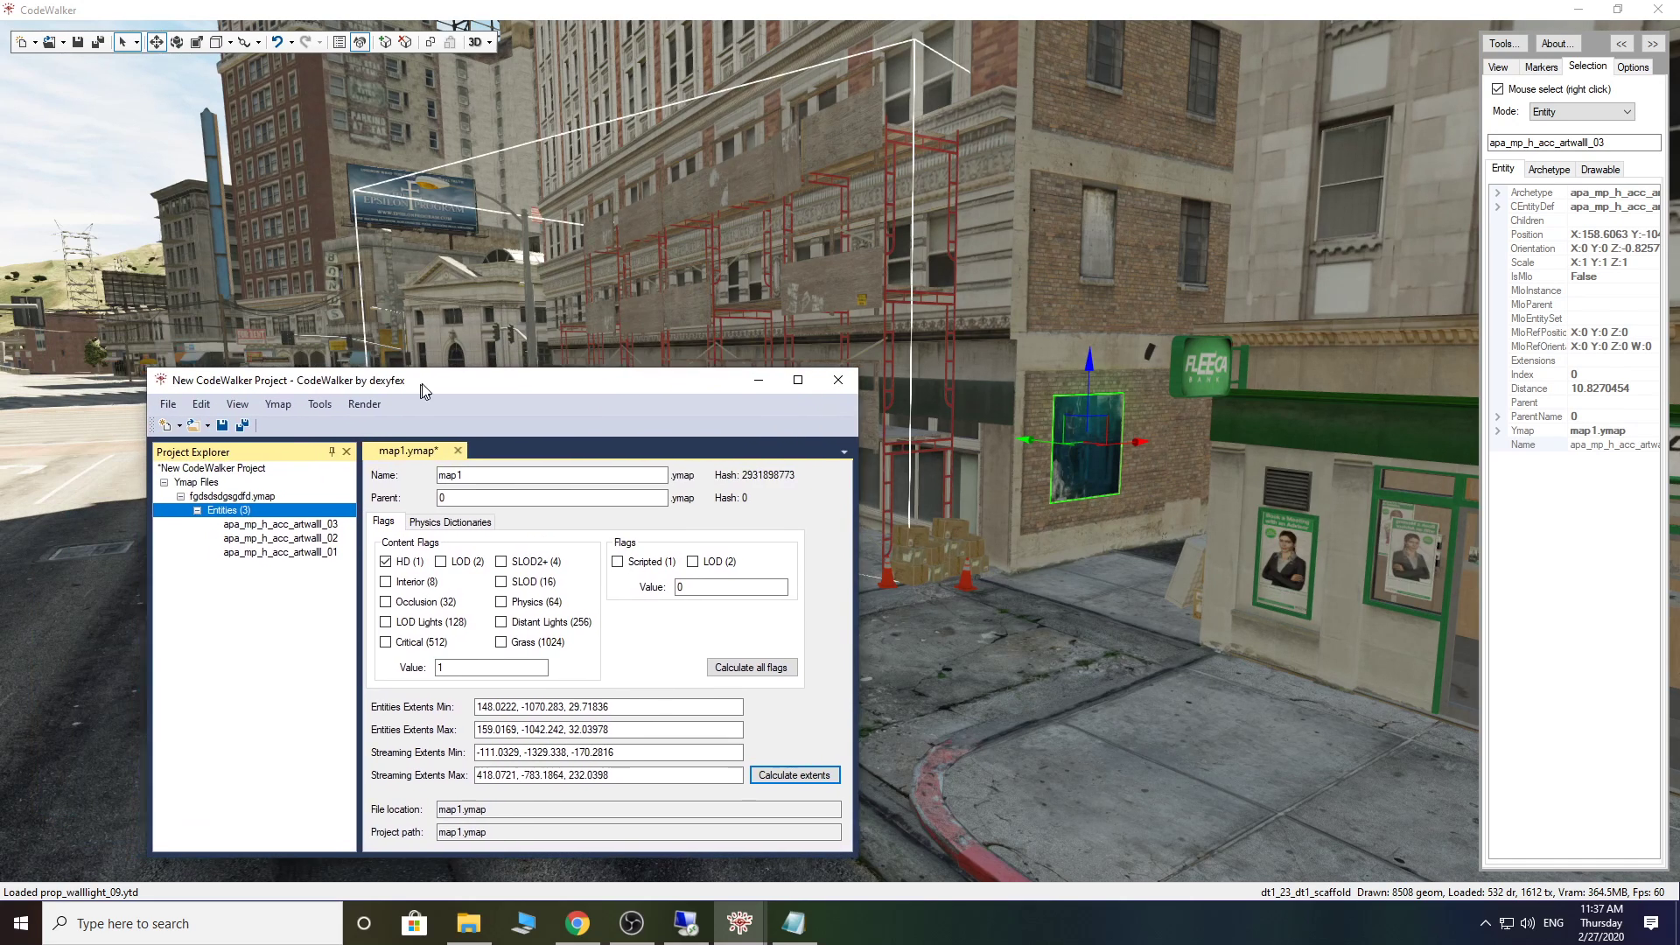
pyautogui.click(305, 520)
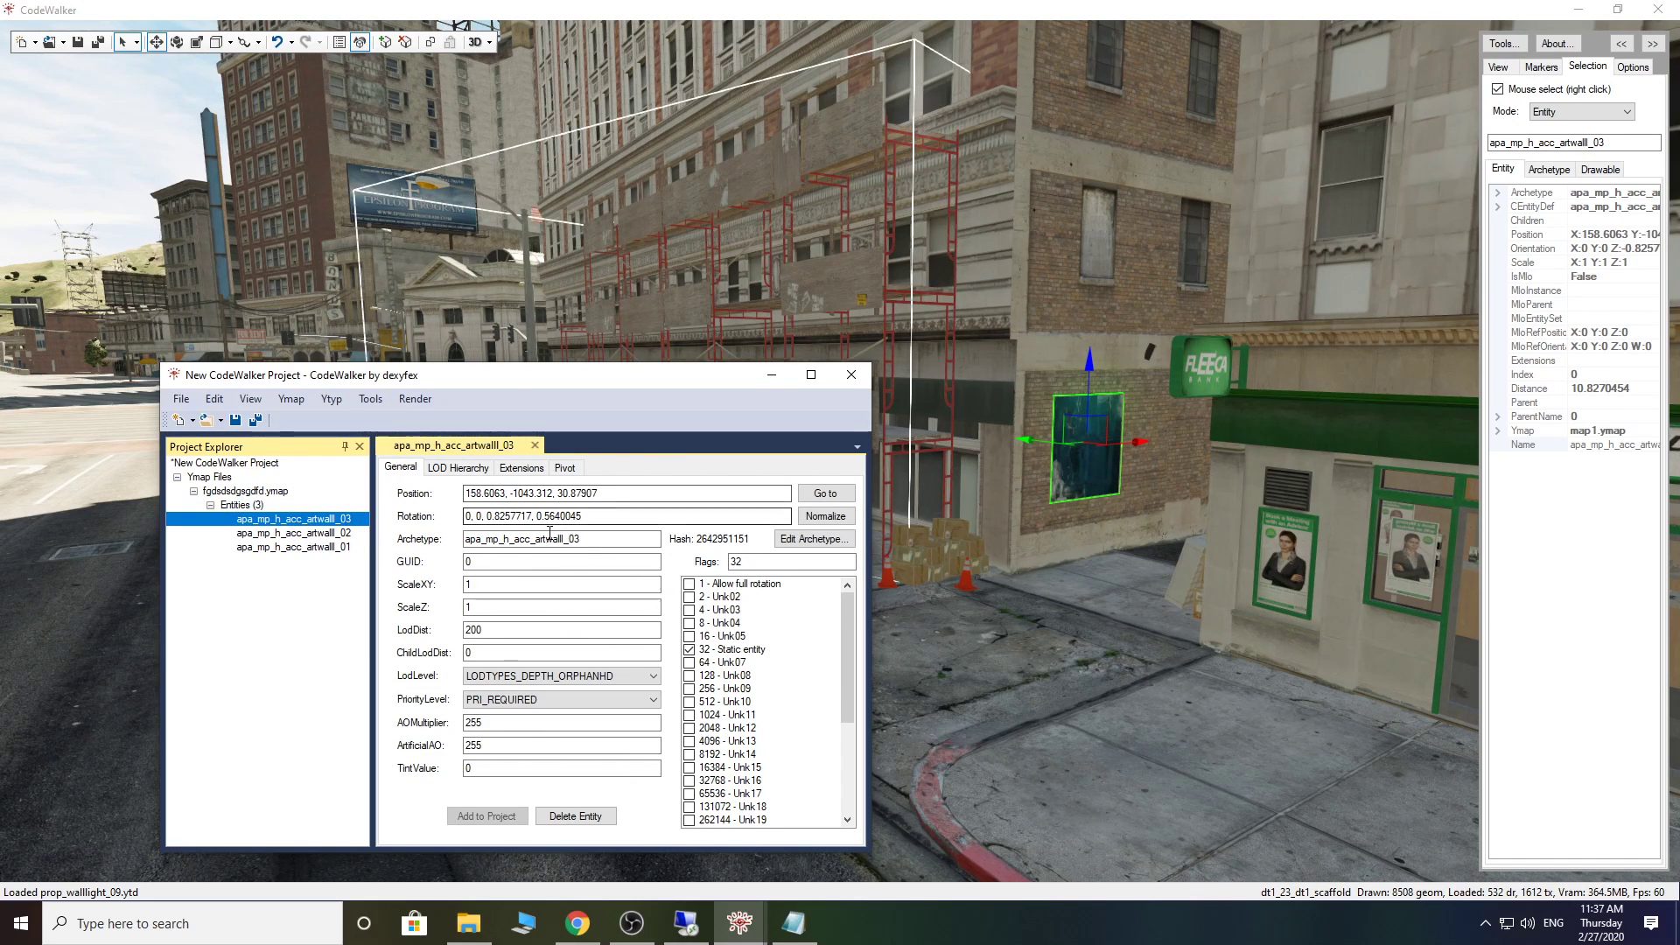
pyautogui.doubleClick(540, 538)
pyautogui.rightClick(555, 540)
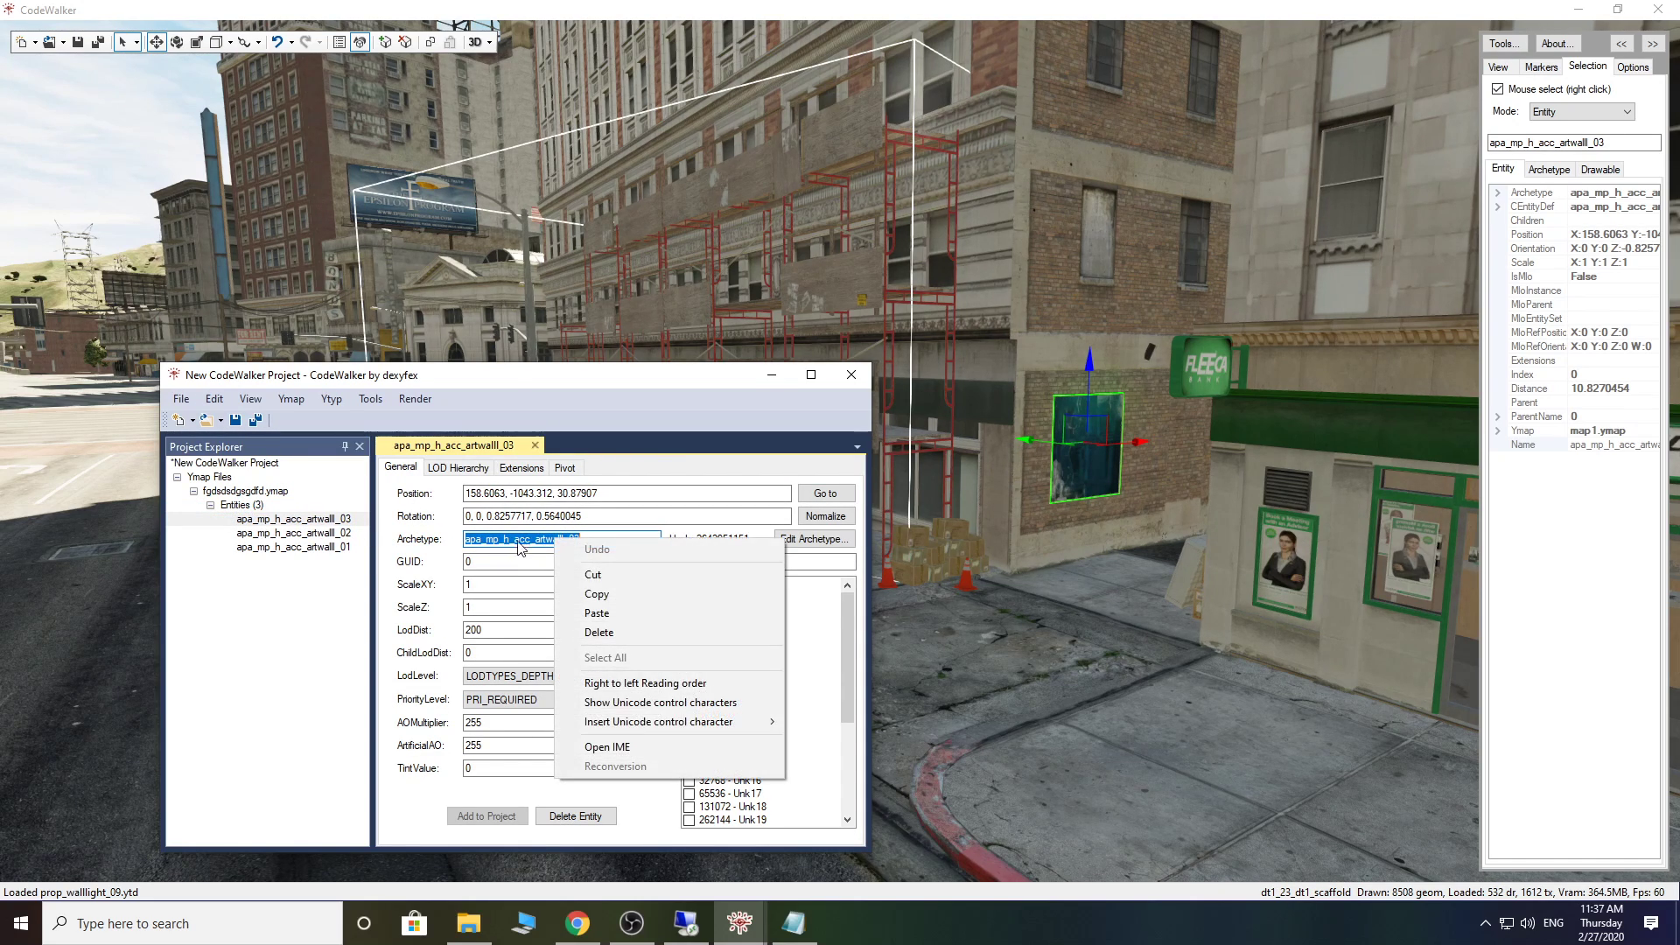
pyautogui.click(582, 599)
pyautogui.rightClick(559, 540)
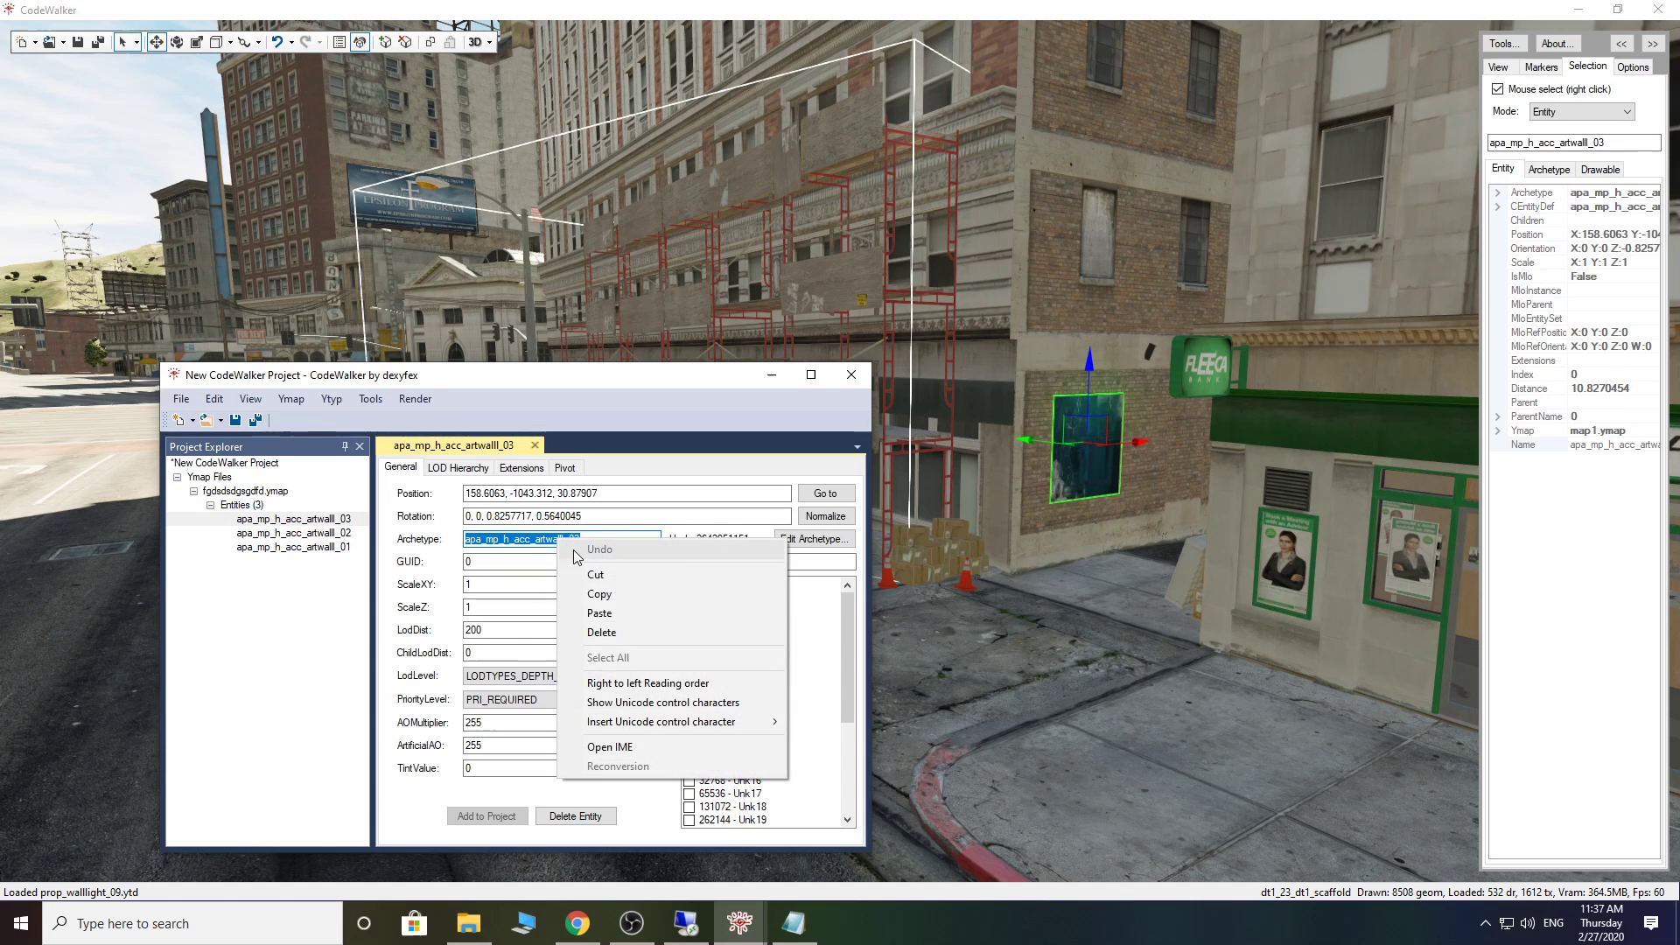
pyautogui.click(584, 594)
pyautogui.click(765, 381)
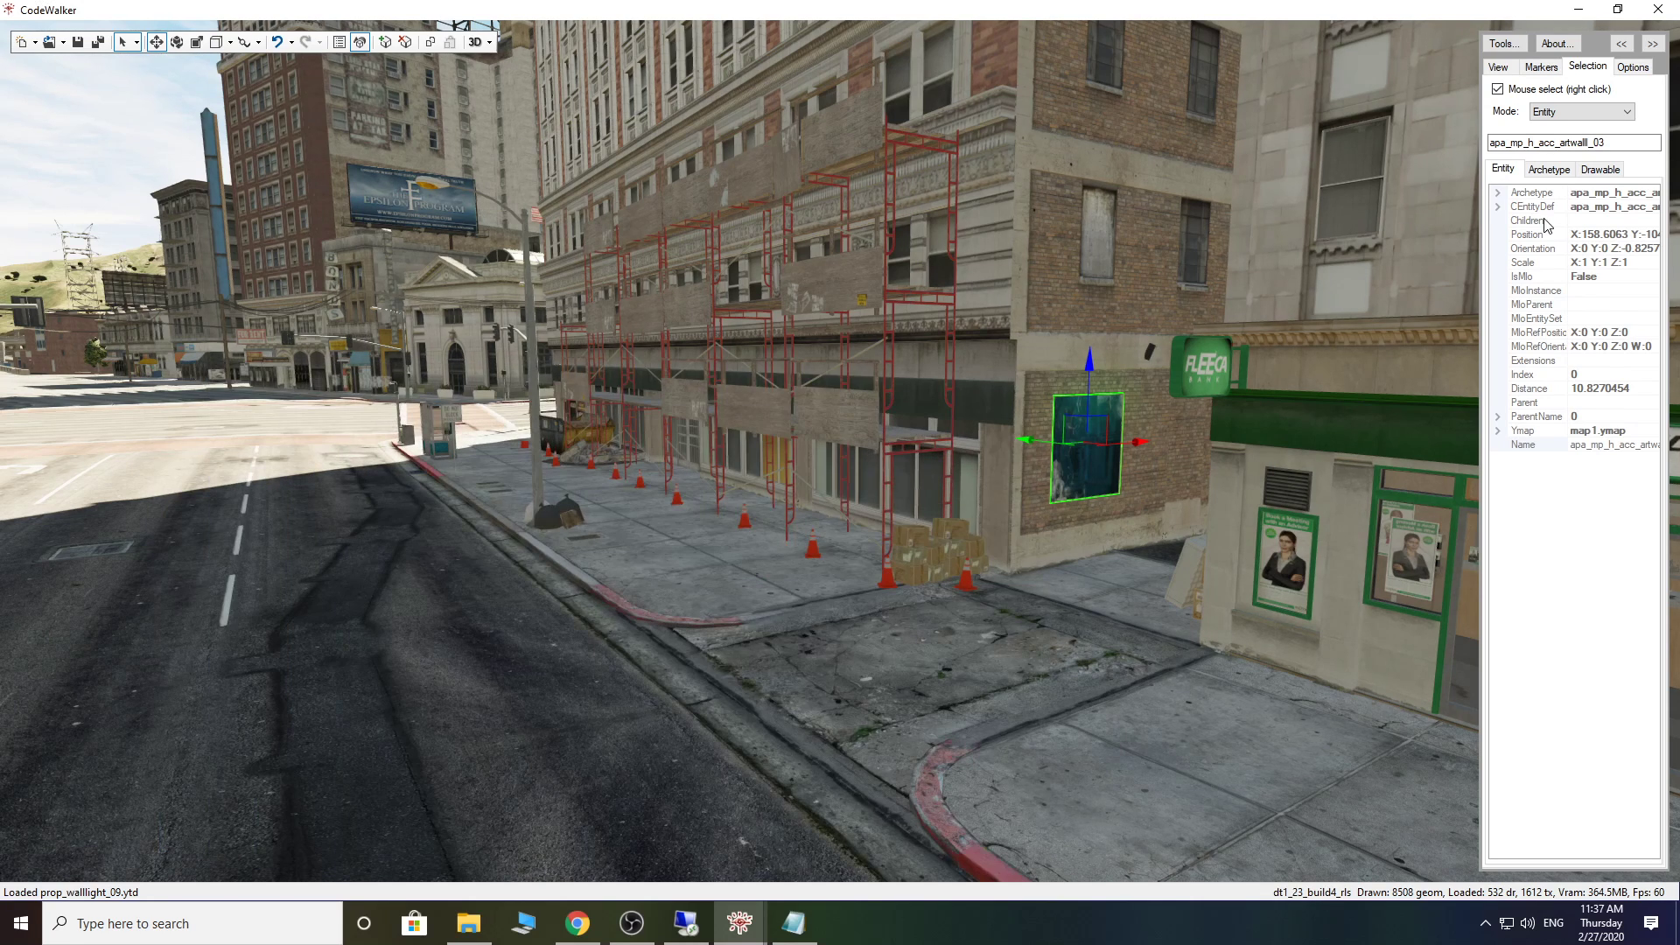
# Step: With CodeWalker minimized, open the 5M Dev desktop folder and select its OpenIV shortcut
pyautogui.click(1575, 10)
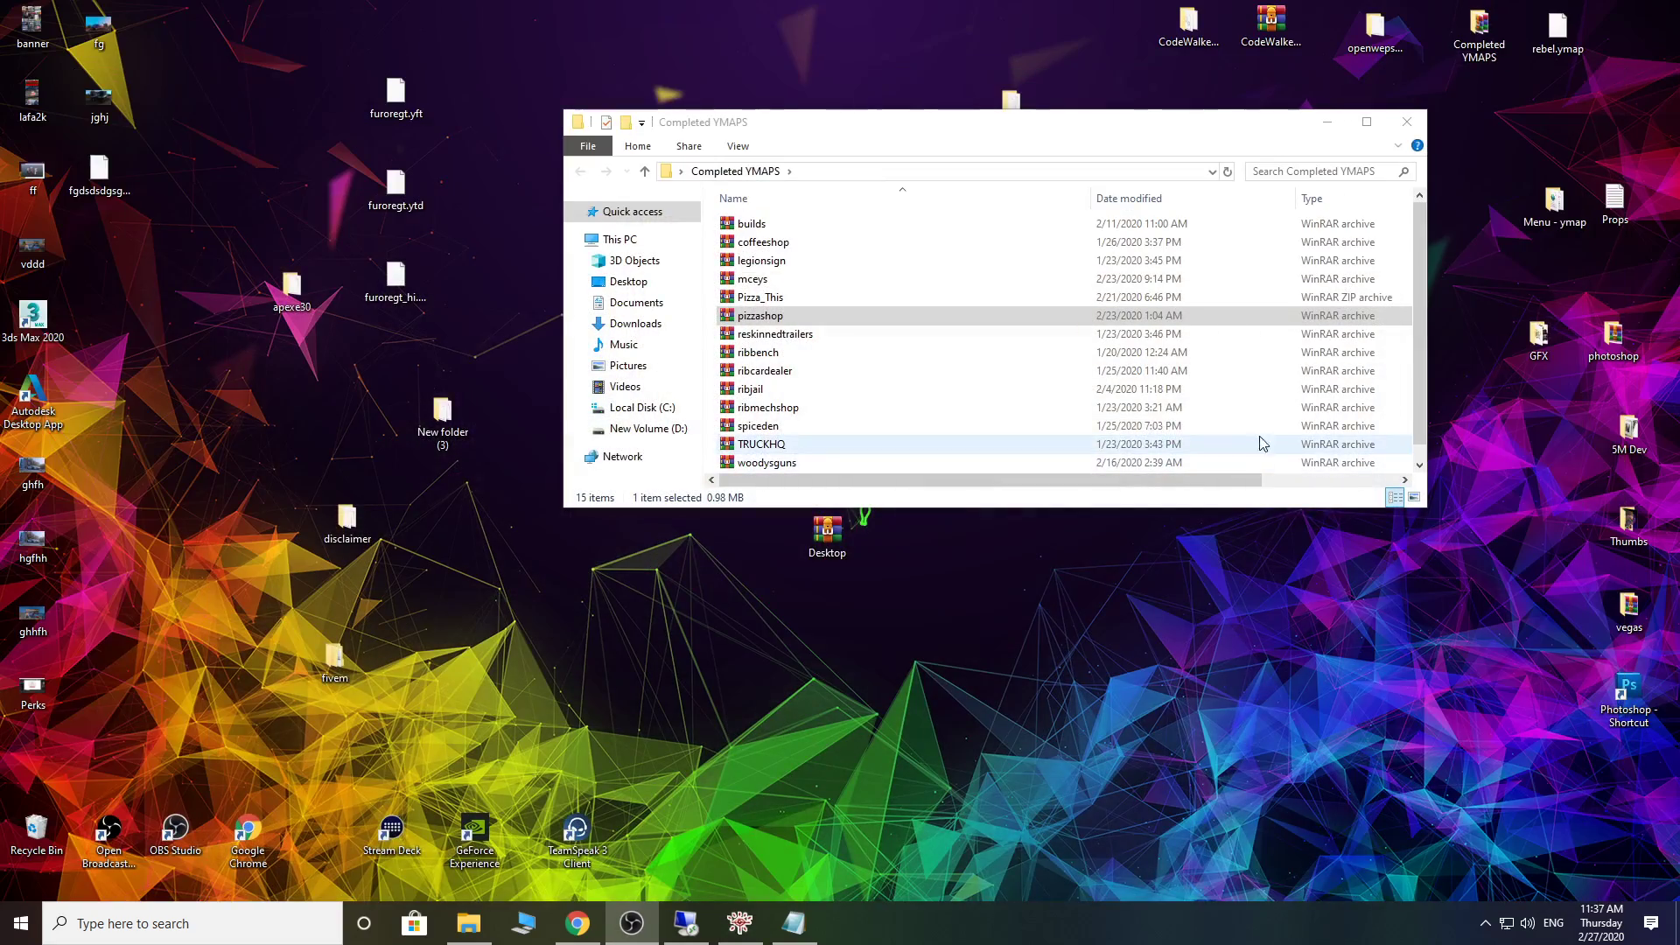
pyautogui.click(758, 919)
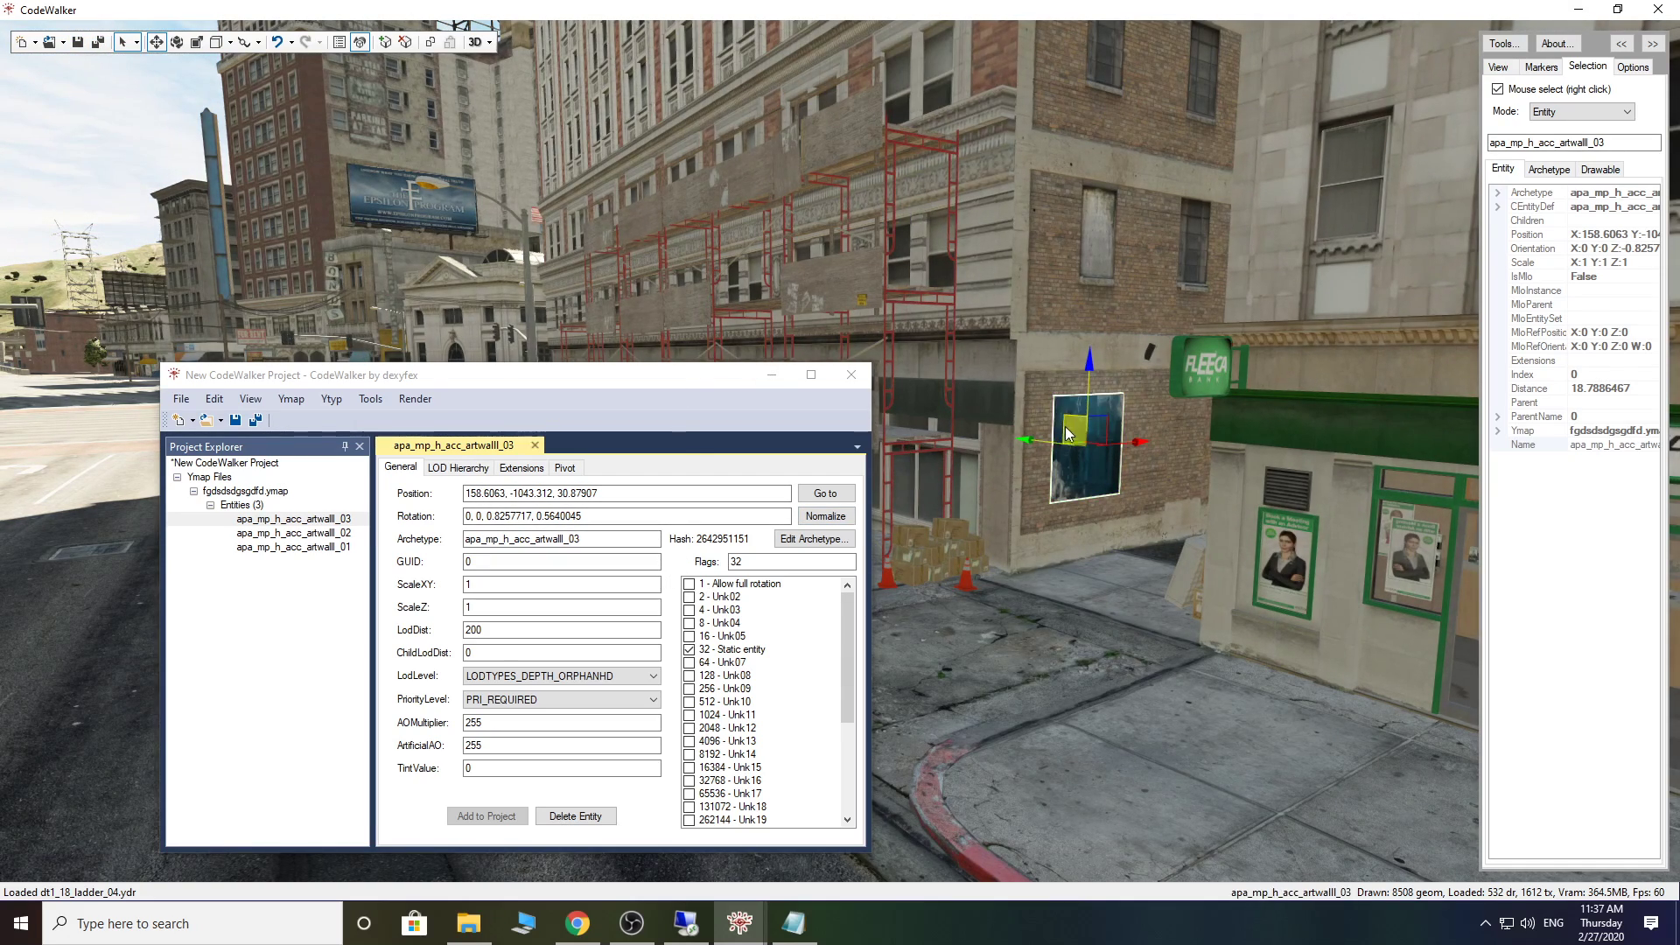
pyautogui.click(1575, 9)
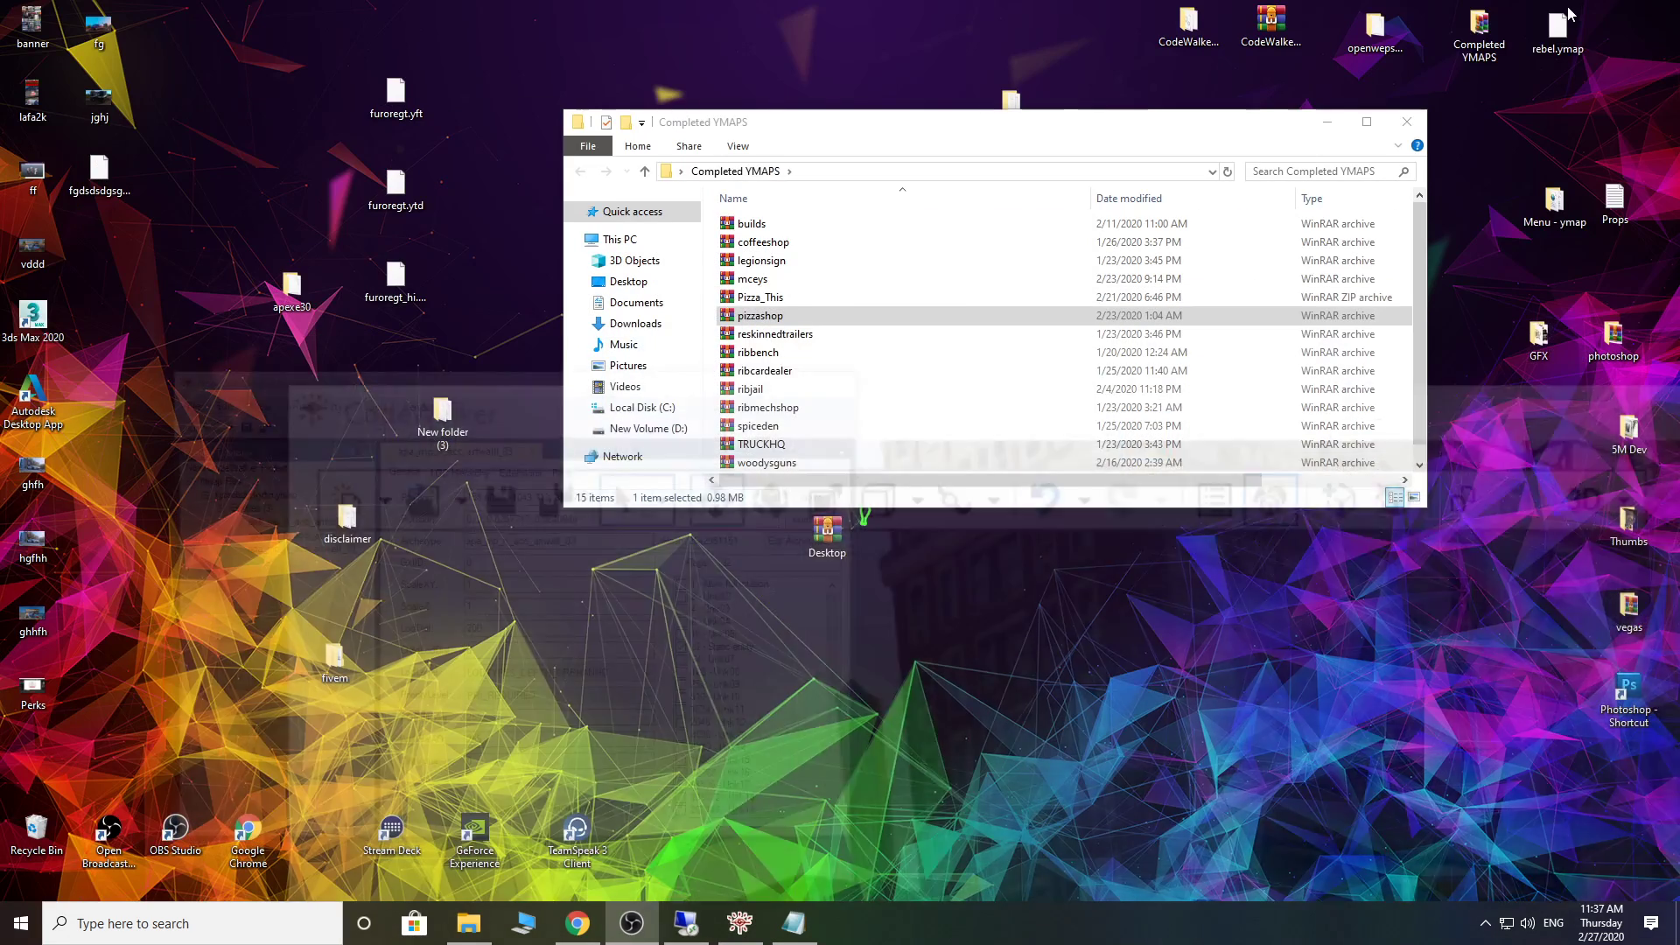
pyautogui.moveTo(1268, 143); pyautogui.dragTo(1092, 155)
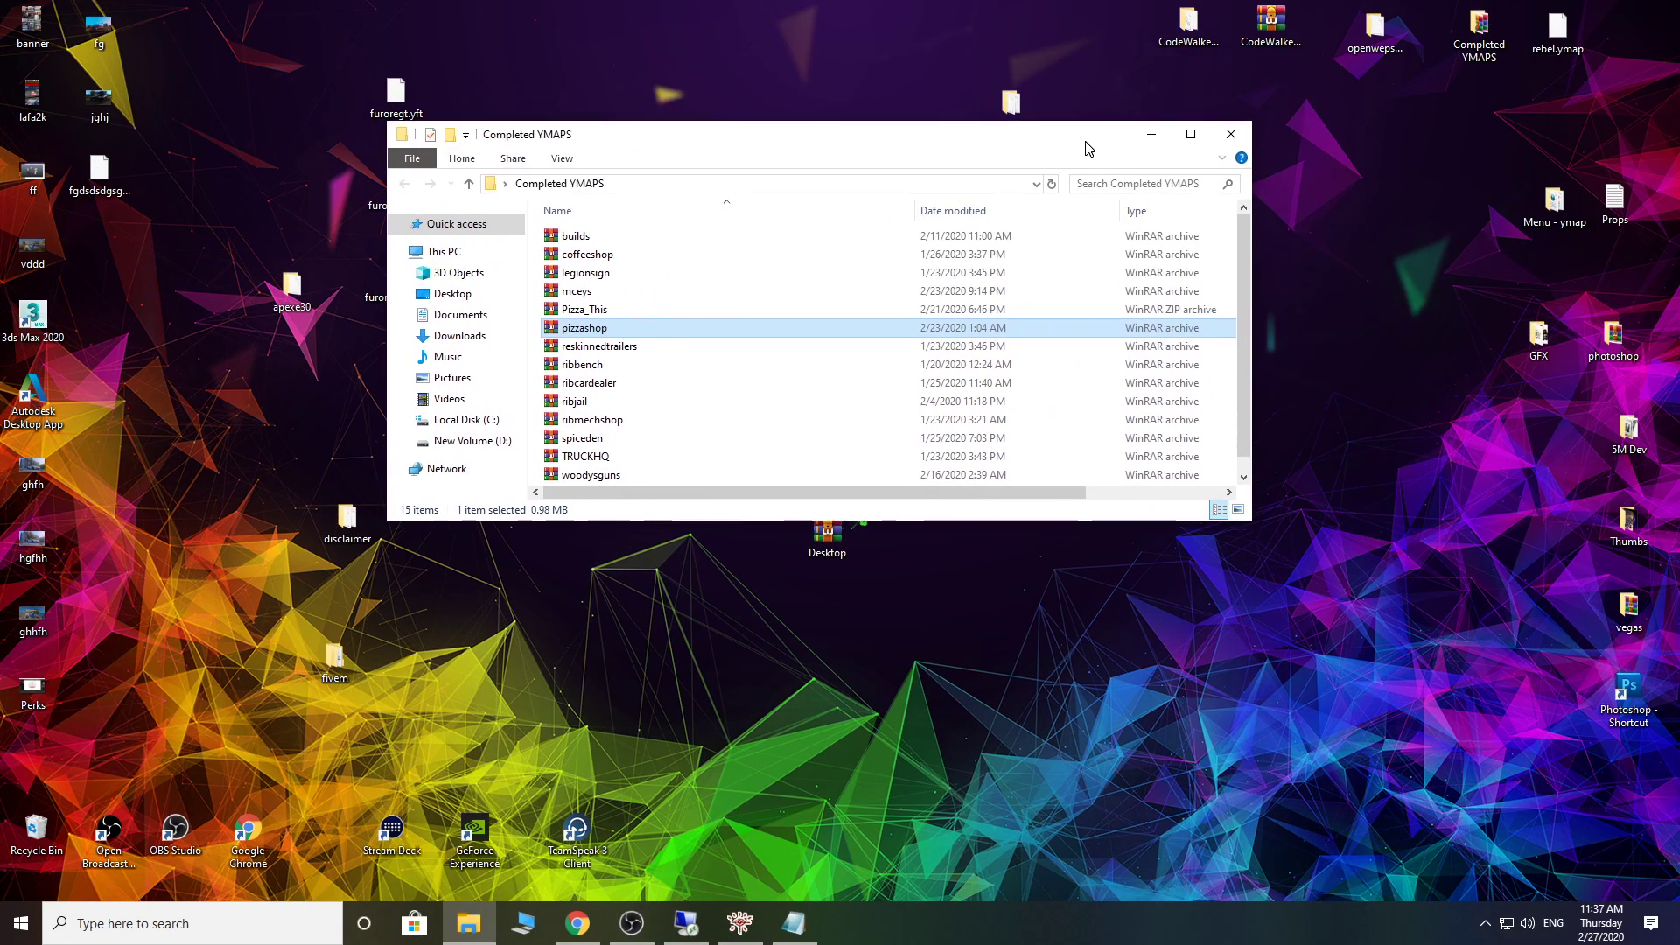
pyautogui.doubleClick(1627, 430)
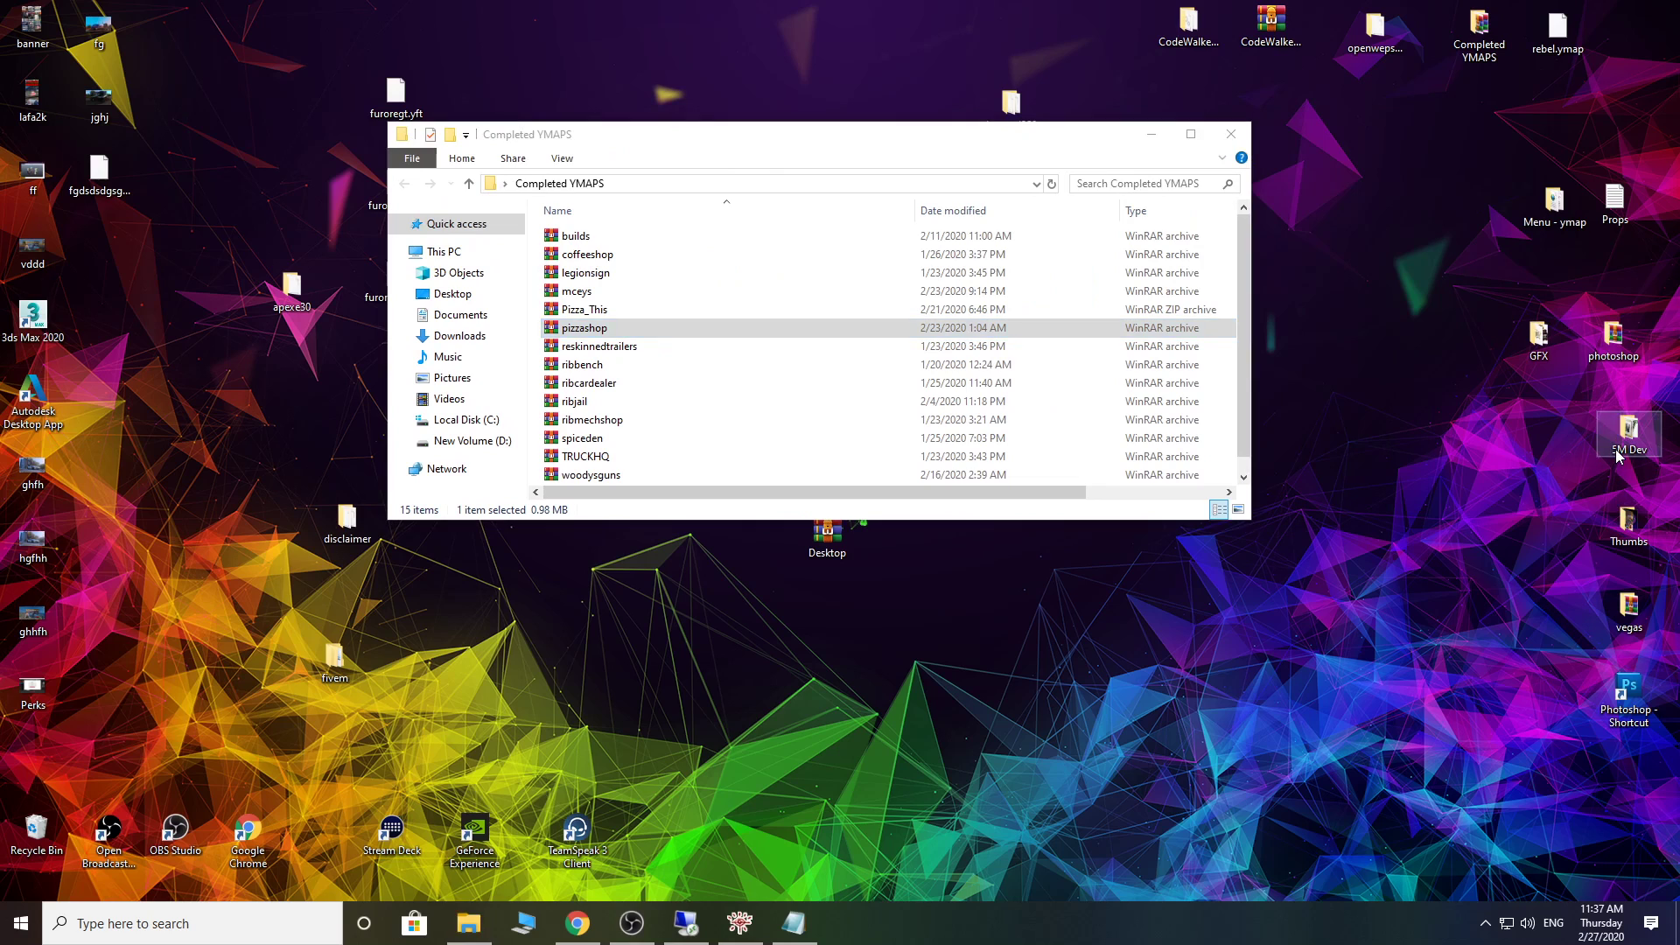
pyautogui.click(599, 276)
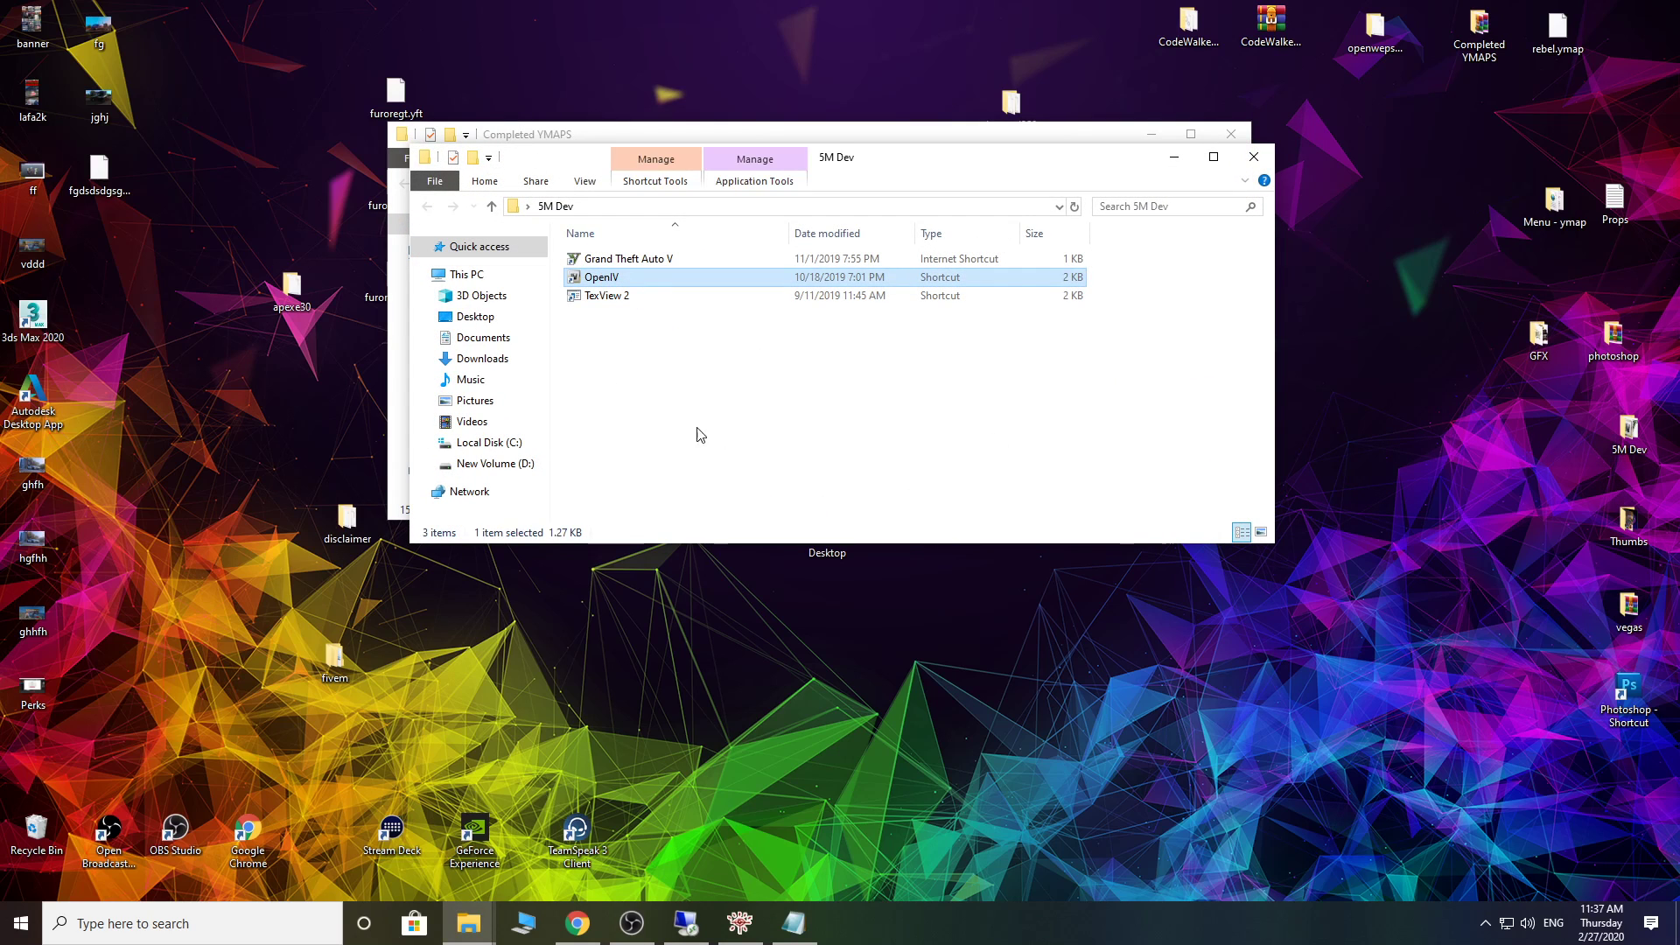
# Step: Launch OpenIV for GTA V, search all archives for the artwall name, and open int_mp_h_props.rpf
pyautogui.click(766, 529)
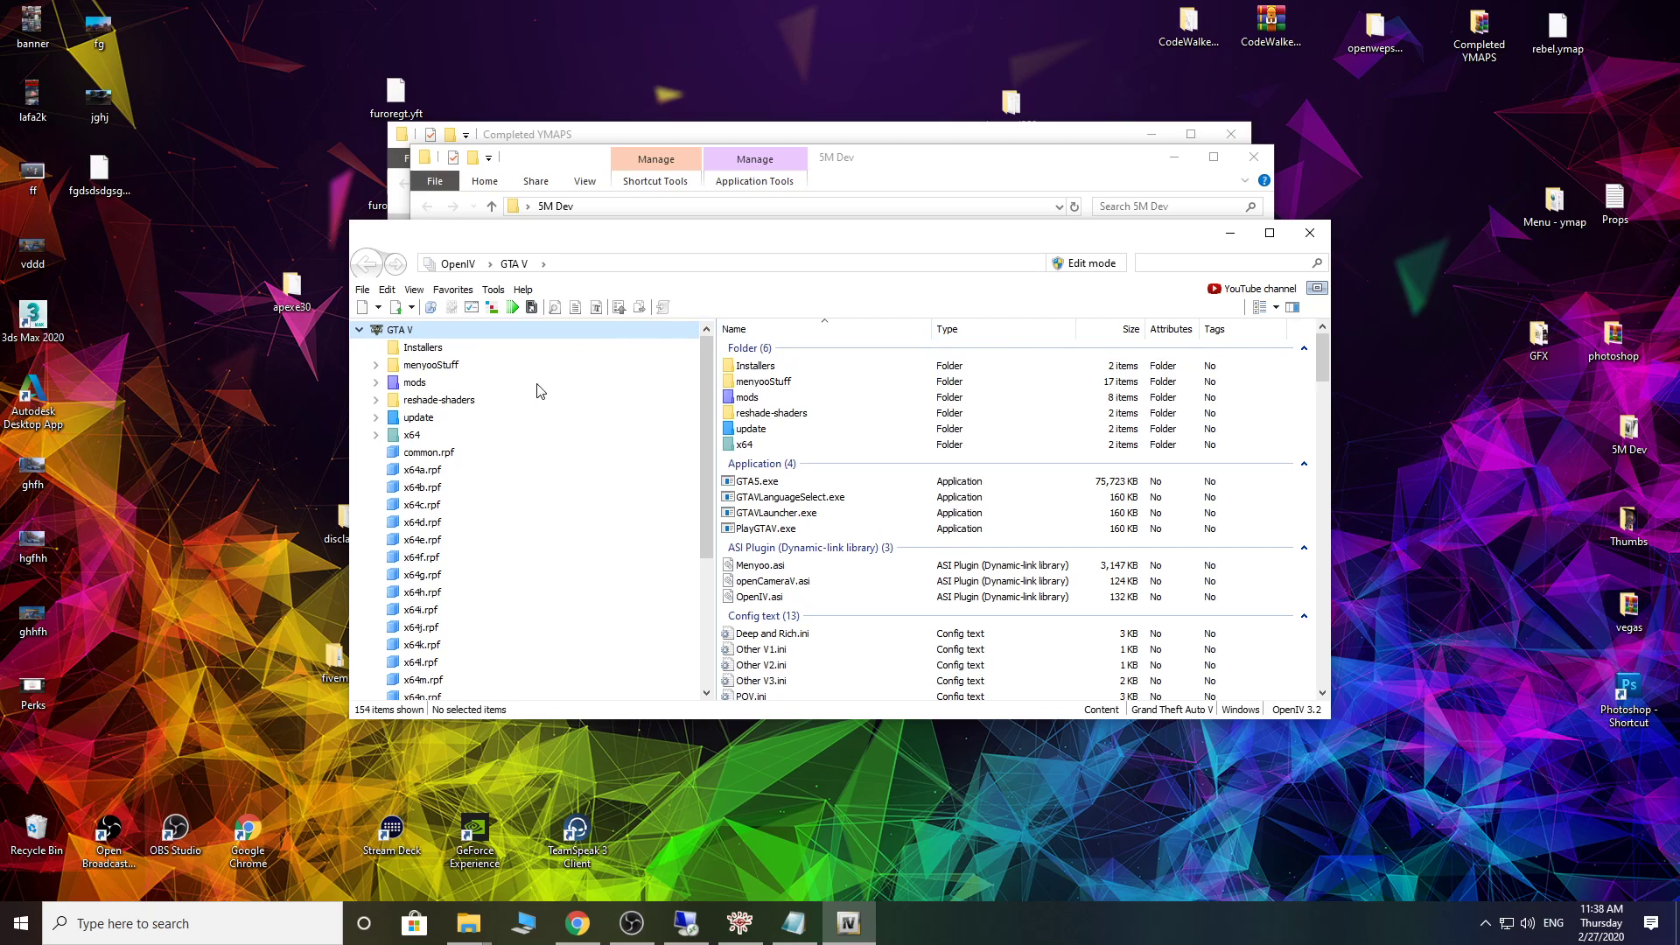
pyautogui.rightClick(1155, 263)
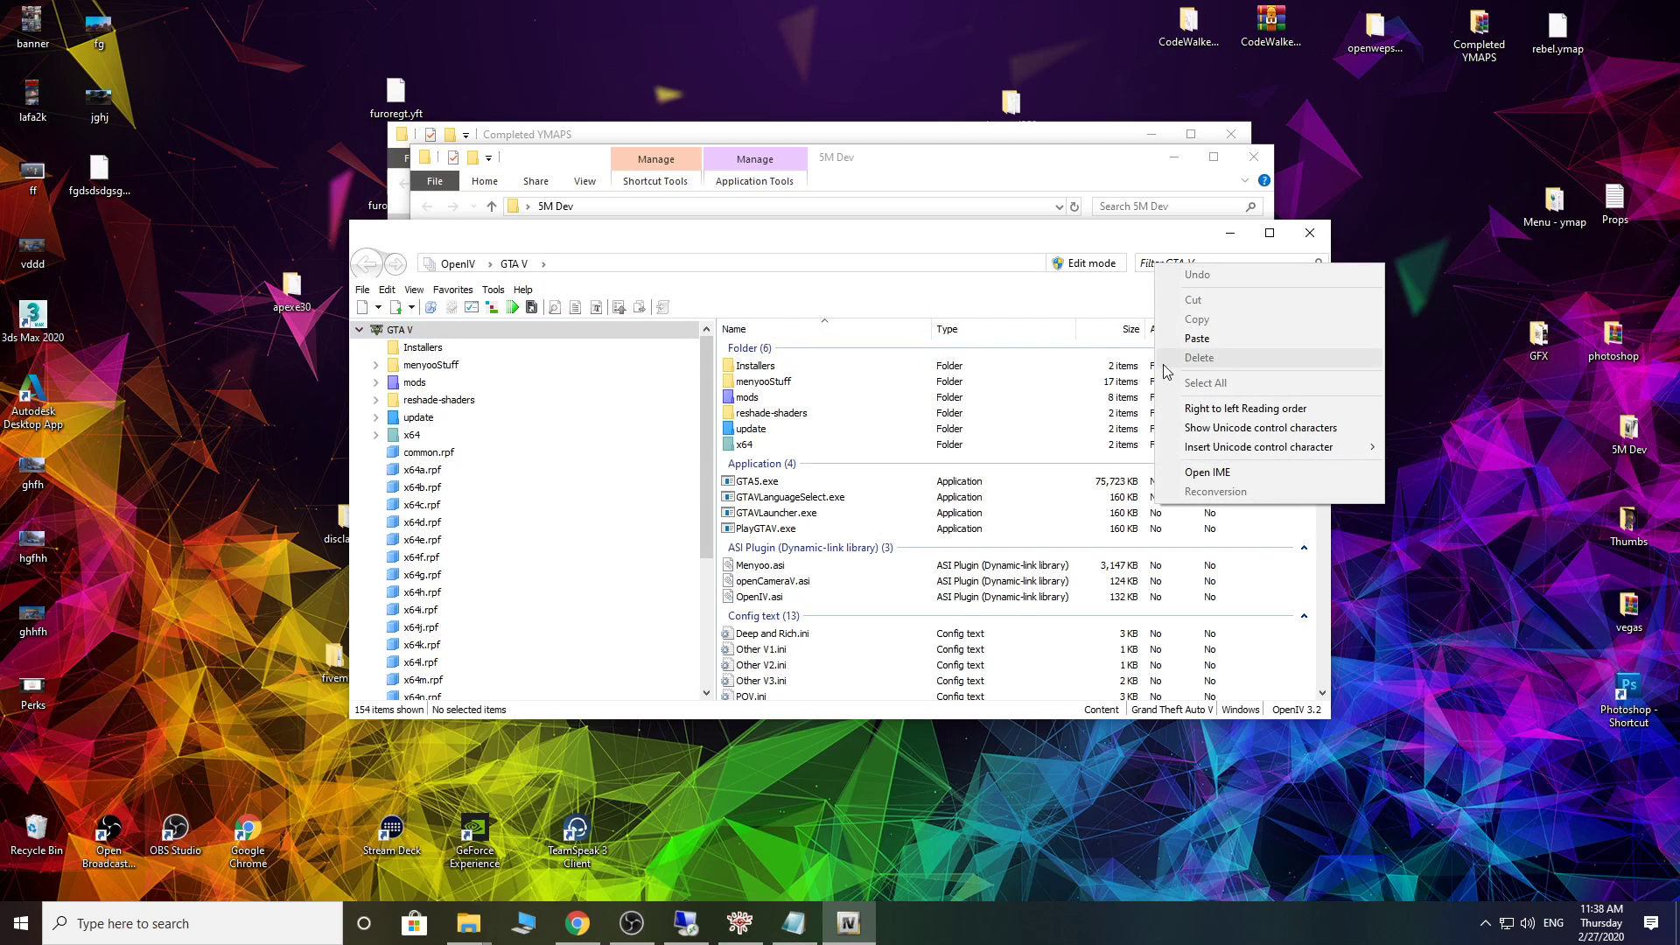
pyautogui.click(1197, 339)
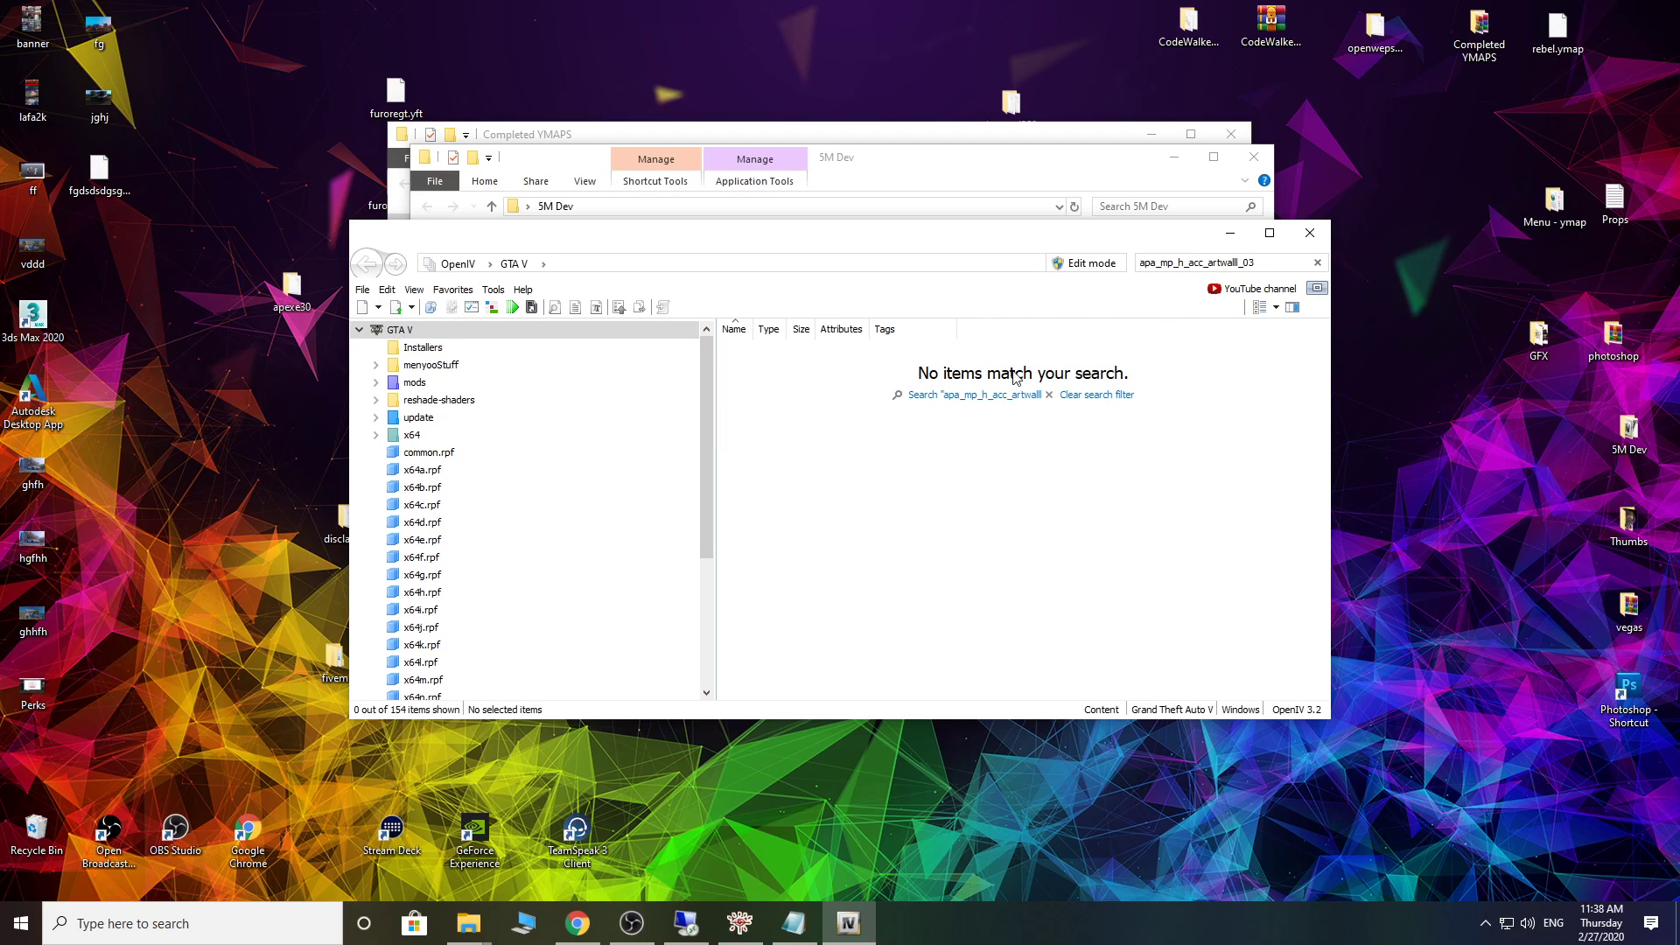
pyautogui.click(947, 396)
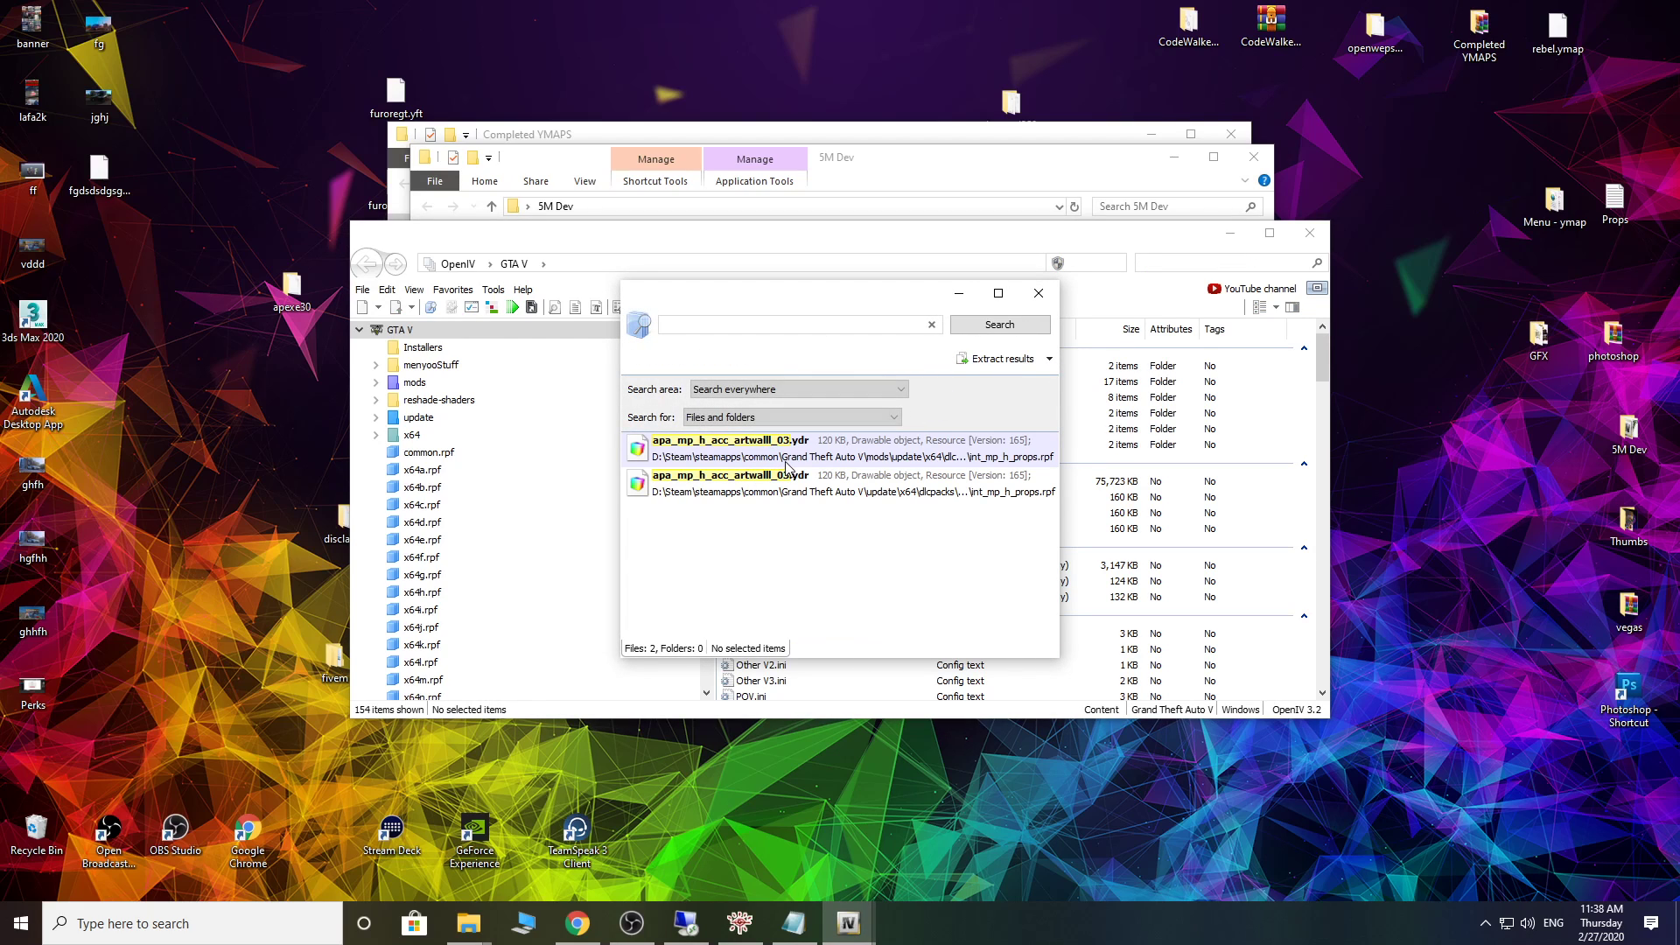
pyautogui.click(801, 456)
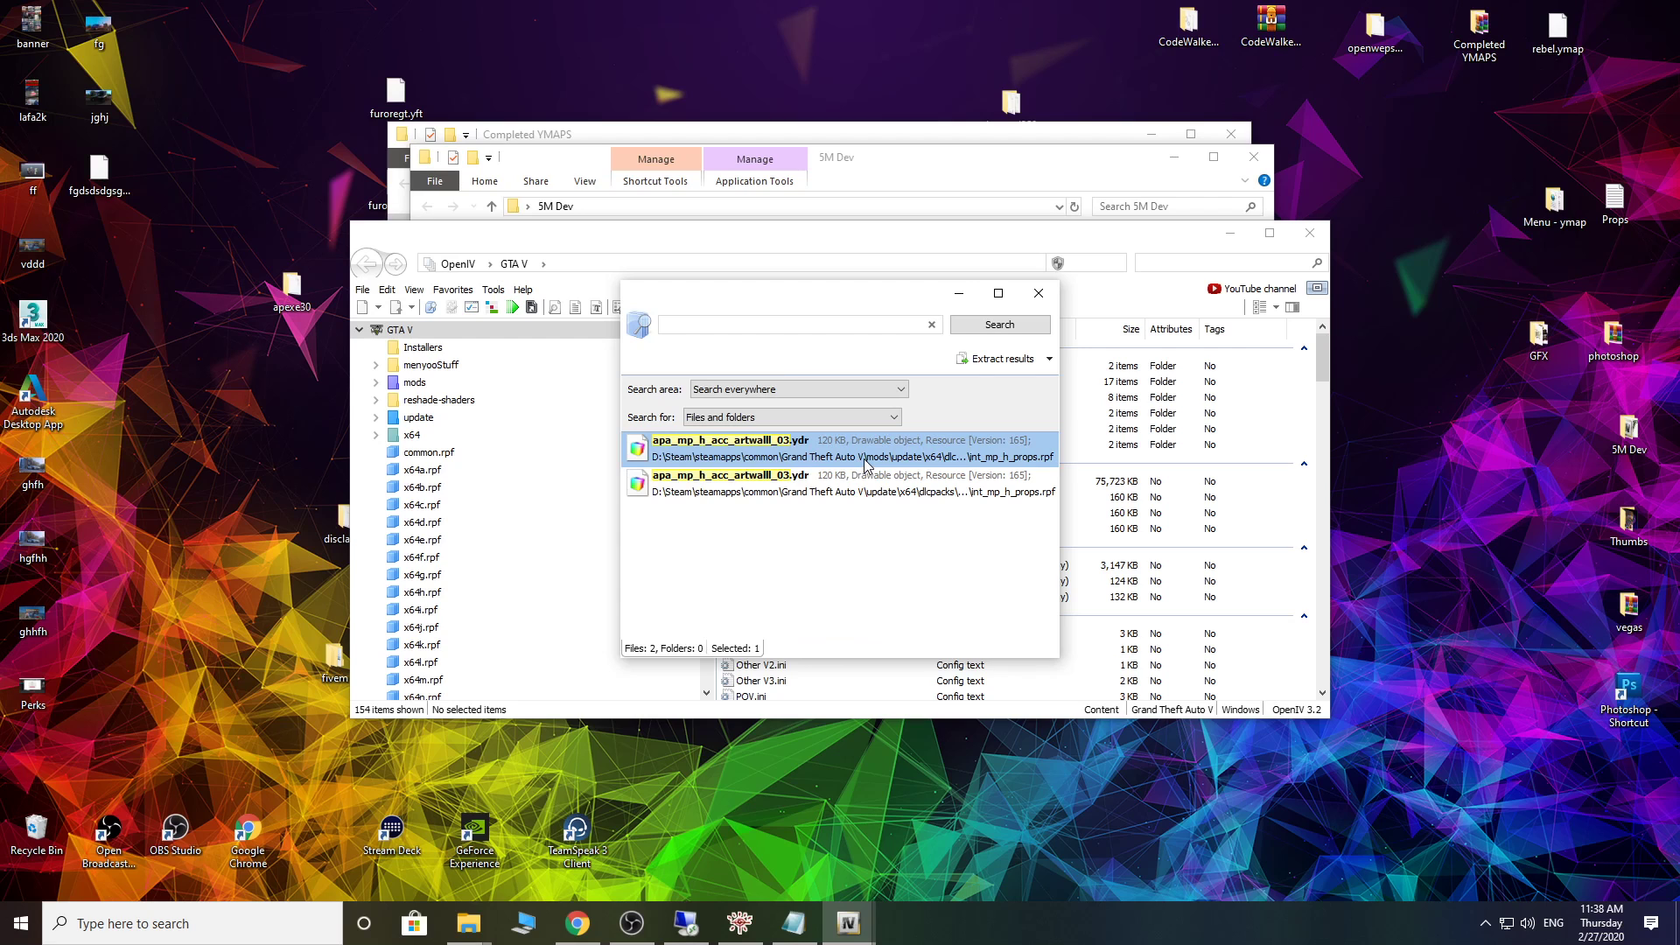
pyautogui.doubleClick(865, 462)
# Step: Preview the apa_mp_h_acc_artwalll_03.ydr blue painting model in Model Viewer
pyautogui.click(820, 437)
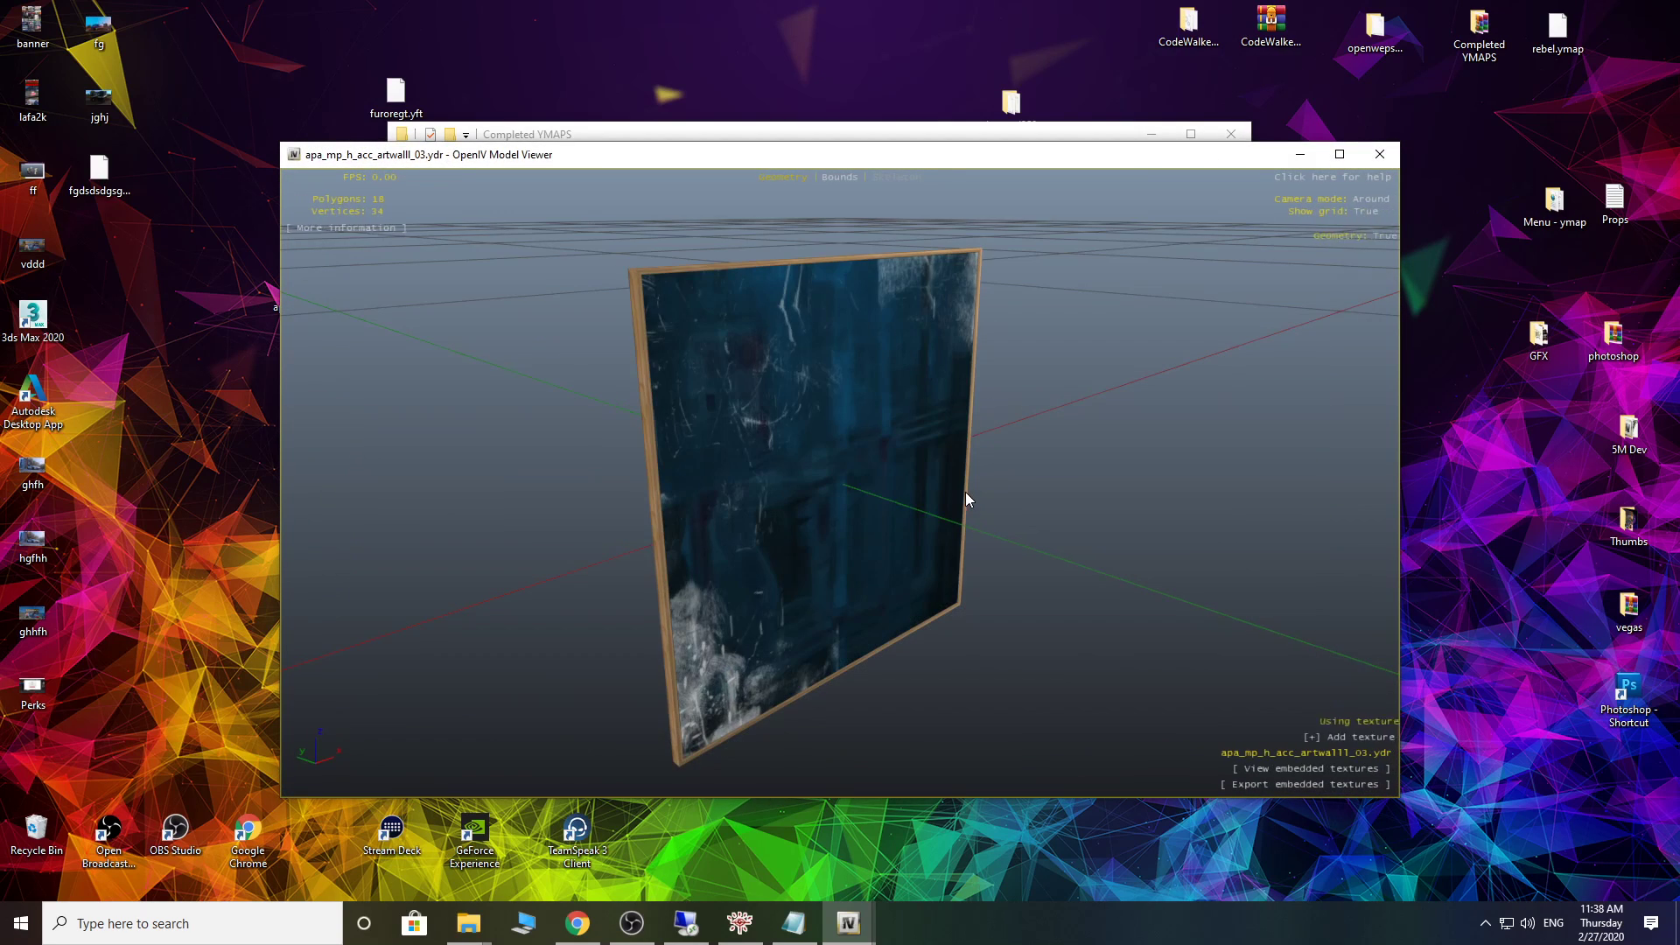
pyautogui.moveTo(964, 492)
pyautogui.mouseDown()
pyautogui.moveTo(654, 448)
pyautogui.moveTo(958, 516)
pyautogui.moveTo(754, 503)
pyautogui.moveTo(1080, 514)
pyautogui.moveTo(773, 514)
pyautogui.moveTo(1109, 366)
pyautogui.mouseUp()
pyautogui.moveTo(1099, 154); pyautogui.dragTo(1149, 484)
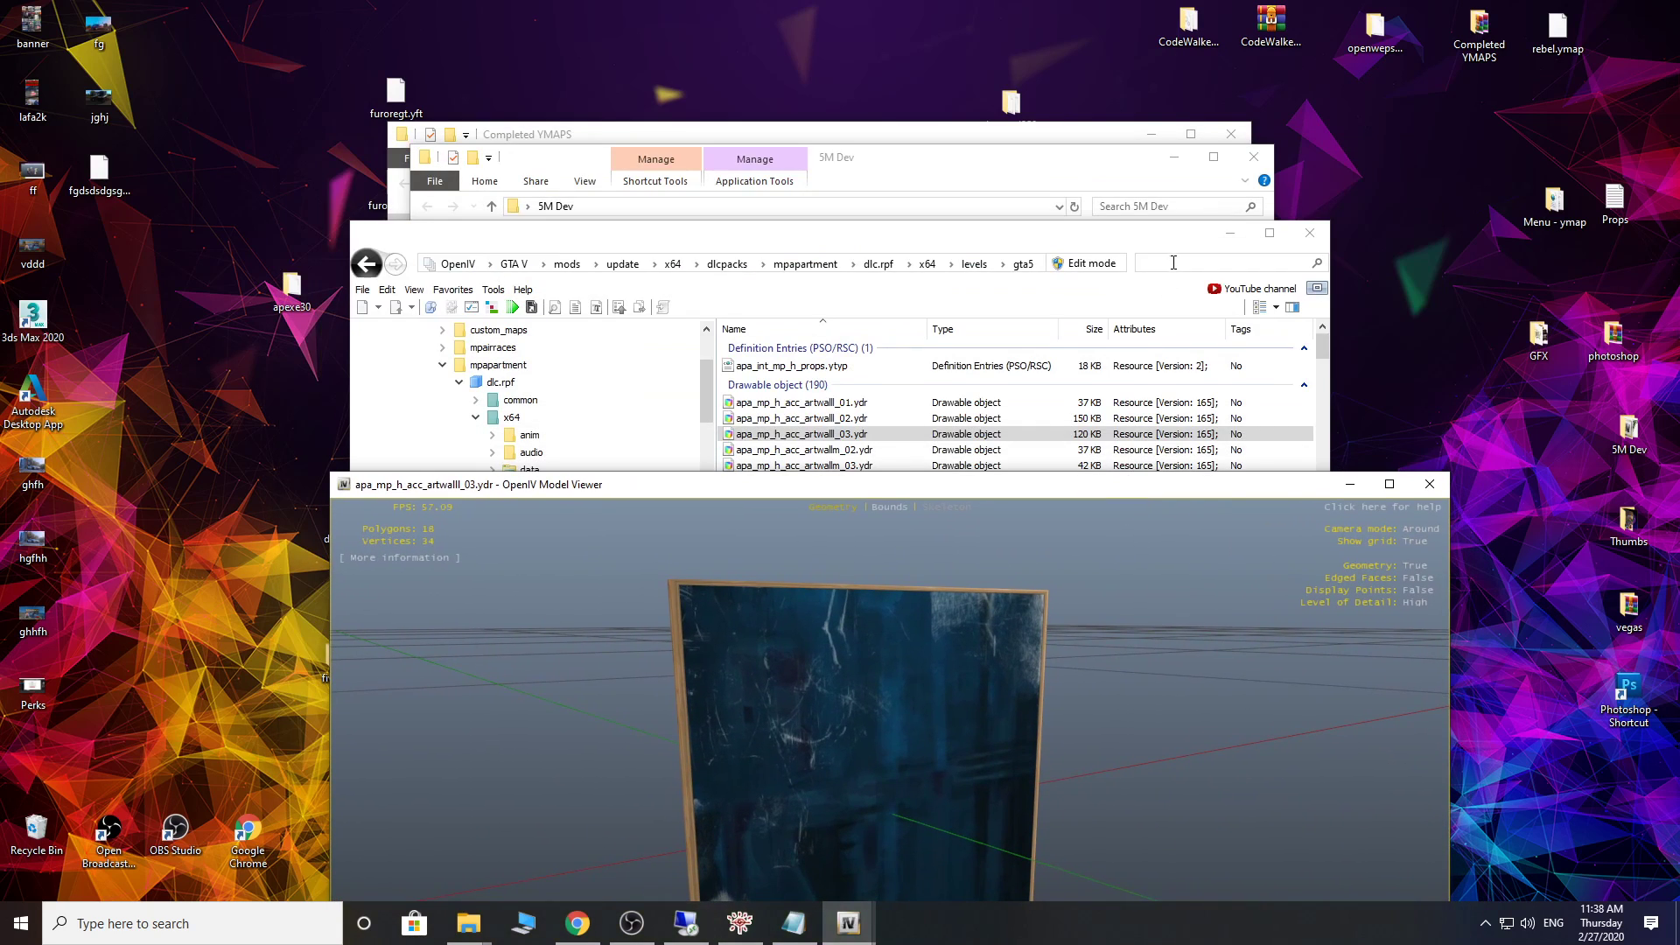
pyautogui.moveTo(994, 488); pyautogui.dragTo(1001, 318)
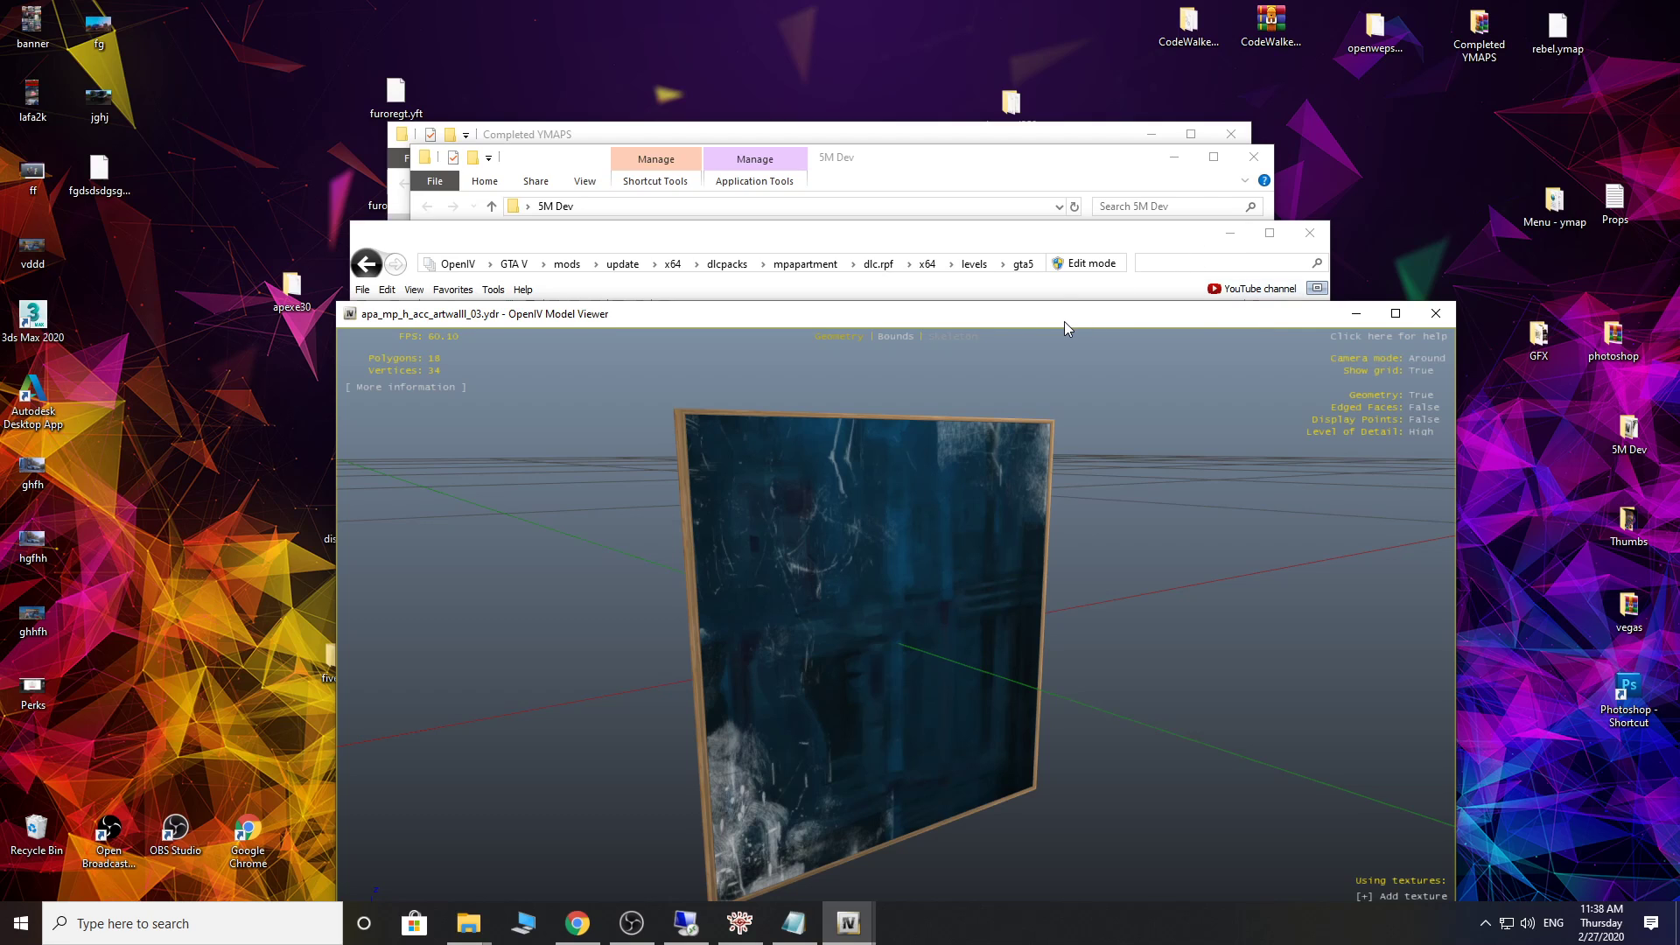
pyautogui.moveTo(1064, 322); pyautogui.dragTo(911, 348)
# Step: Close the model preview and switch OpenIV into edit mode
pyautogui.click(1343, 348)
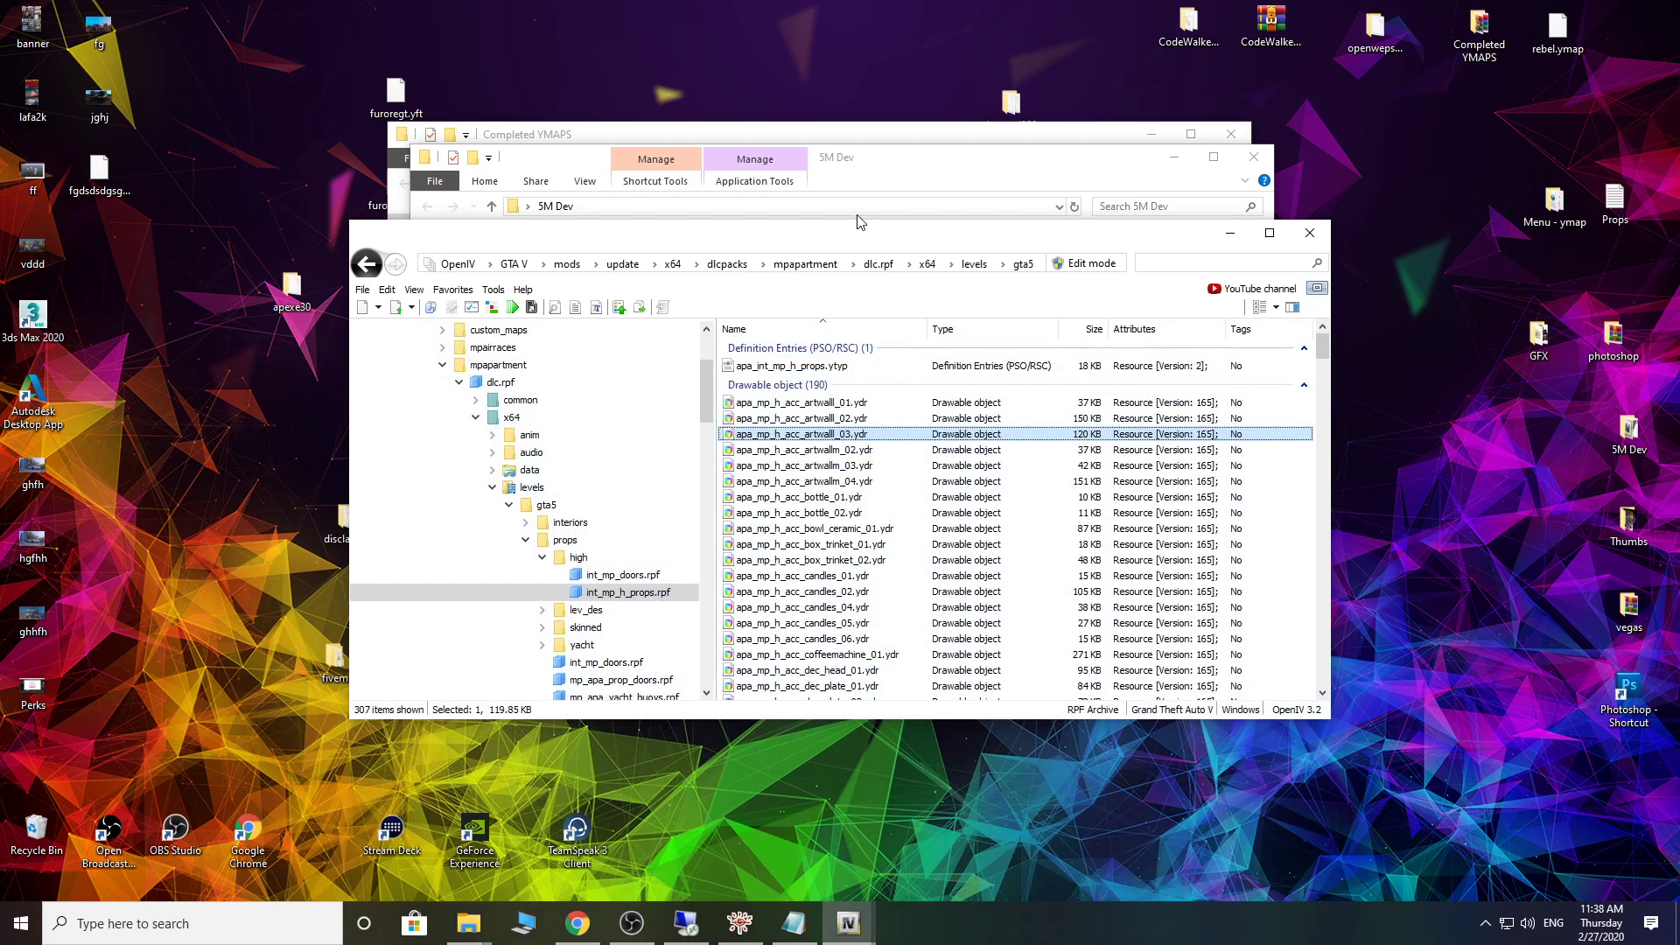
pyautogui.moveTo(1138, 232); pyautogui.dragTo(1346, 164)
pyautogui.click(1301, 196)
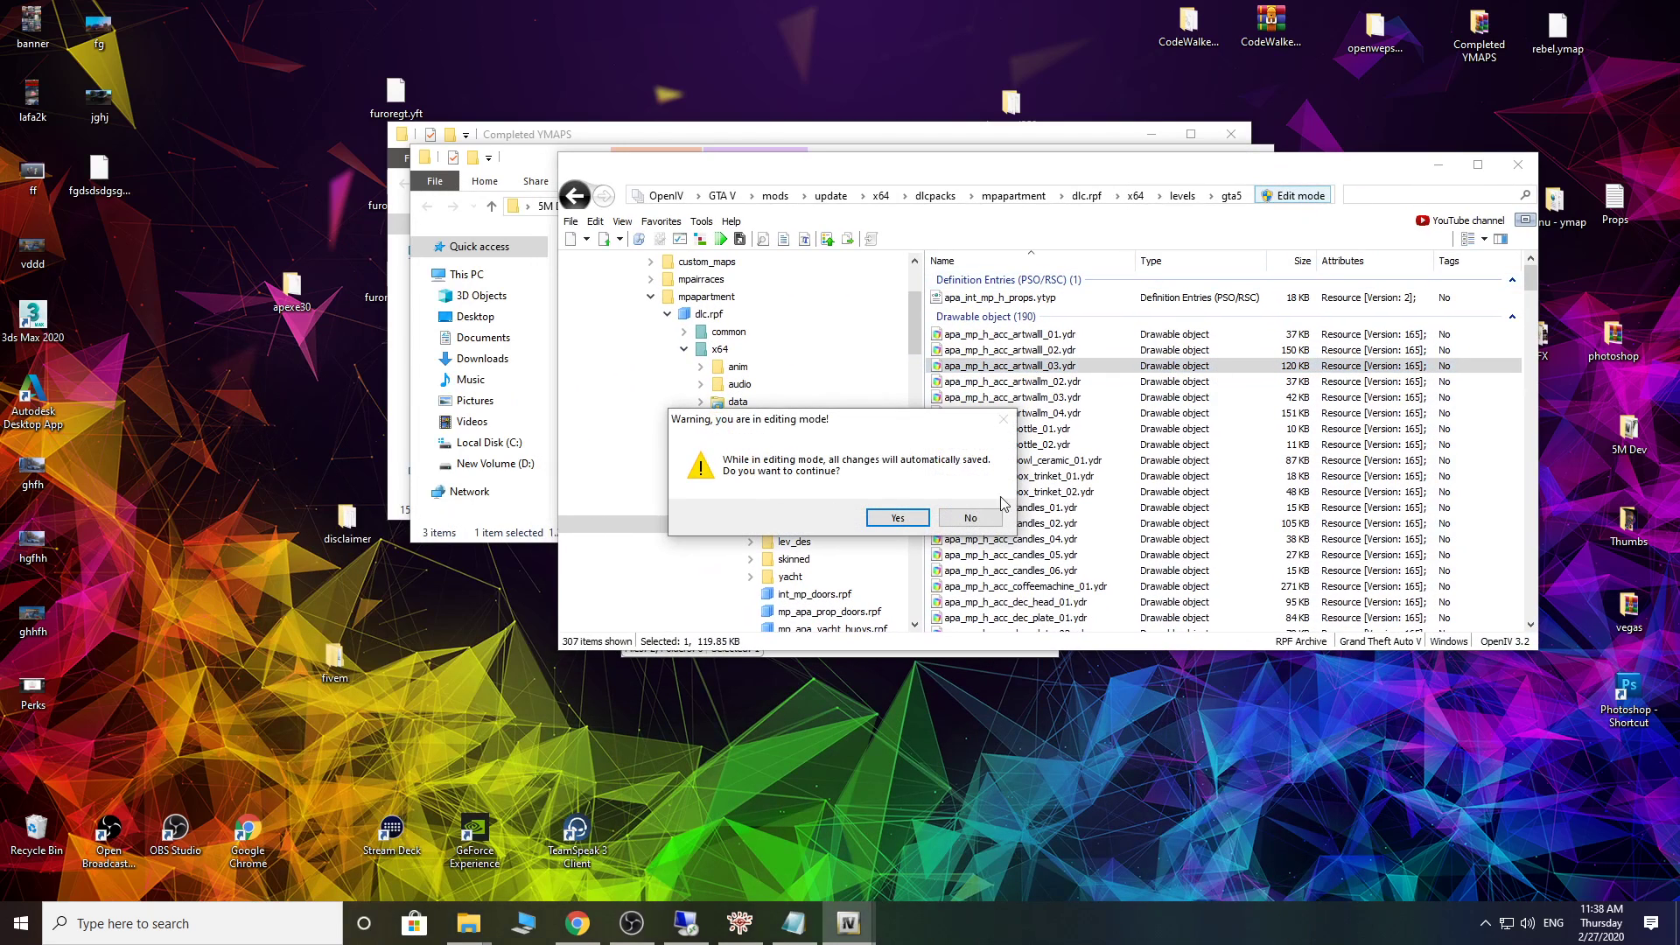
pyautogui.click(899, 518)
# Step: Export apa_mp_h_acc_artwalll_03.ydr to the Desktop, copy it, and bring the 5M Dev folder forward
pyautogui.click(1005, 372)
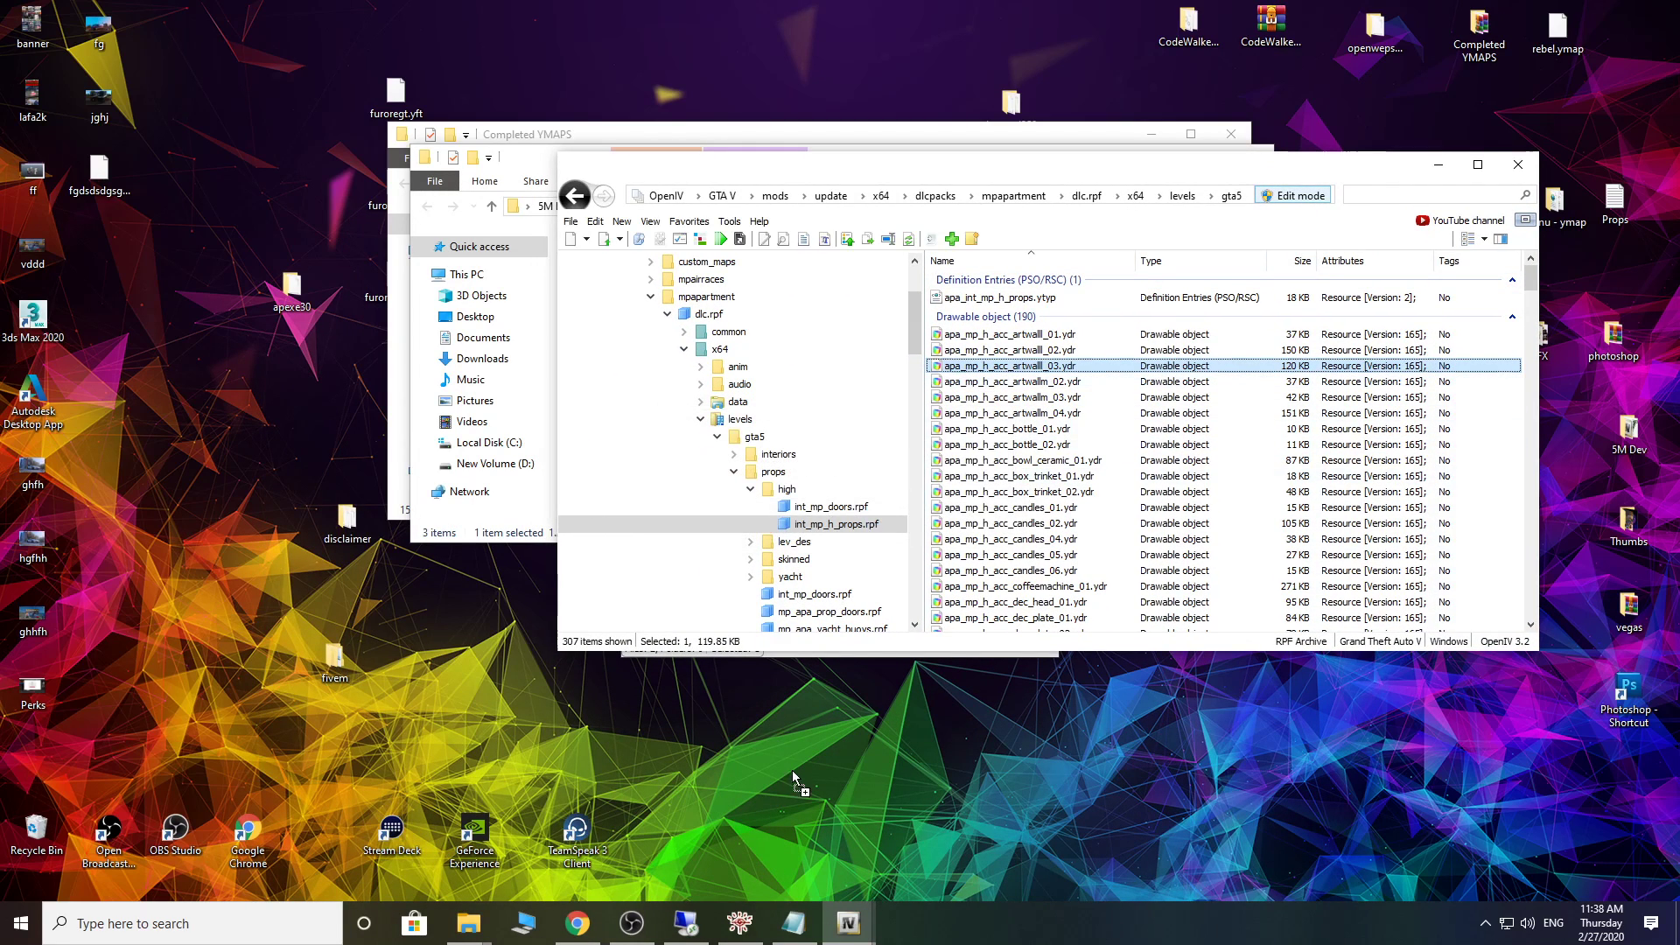
pyautogui.moveTo(793, 774); pyautogui.dragTo(800, 766)
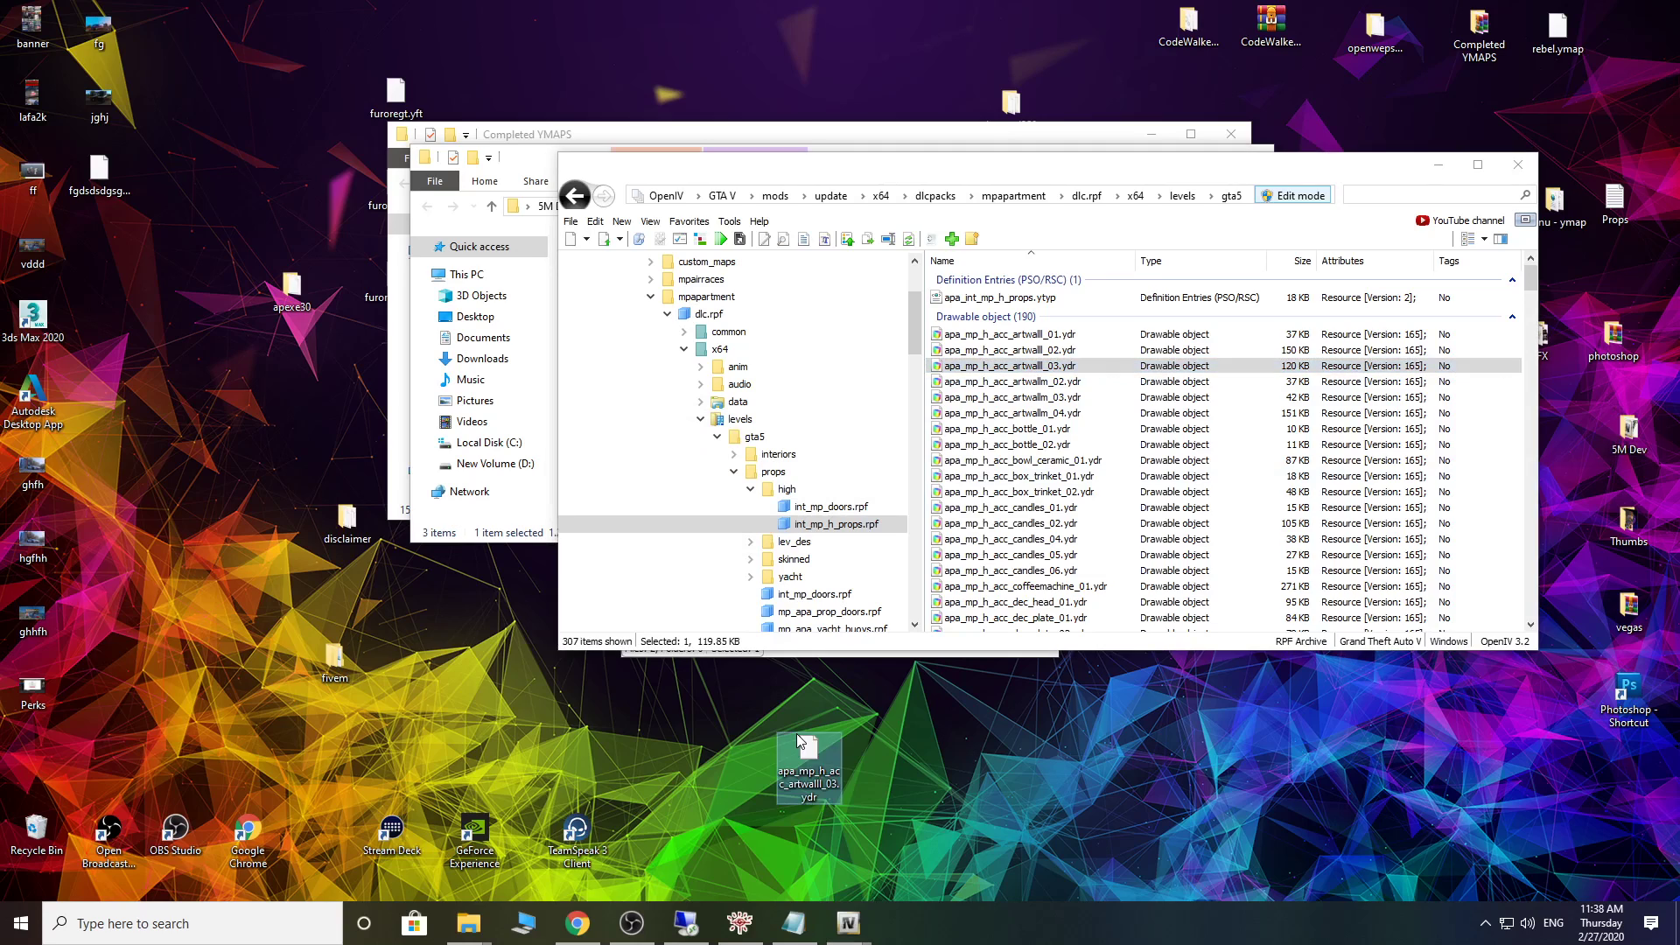
pyautogui.rightClick(814, 777)
pyautogui.click(847, 663)
pyautogui.click(1097, 368)
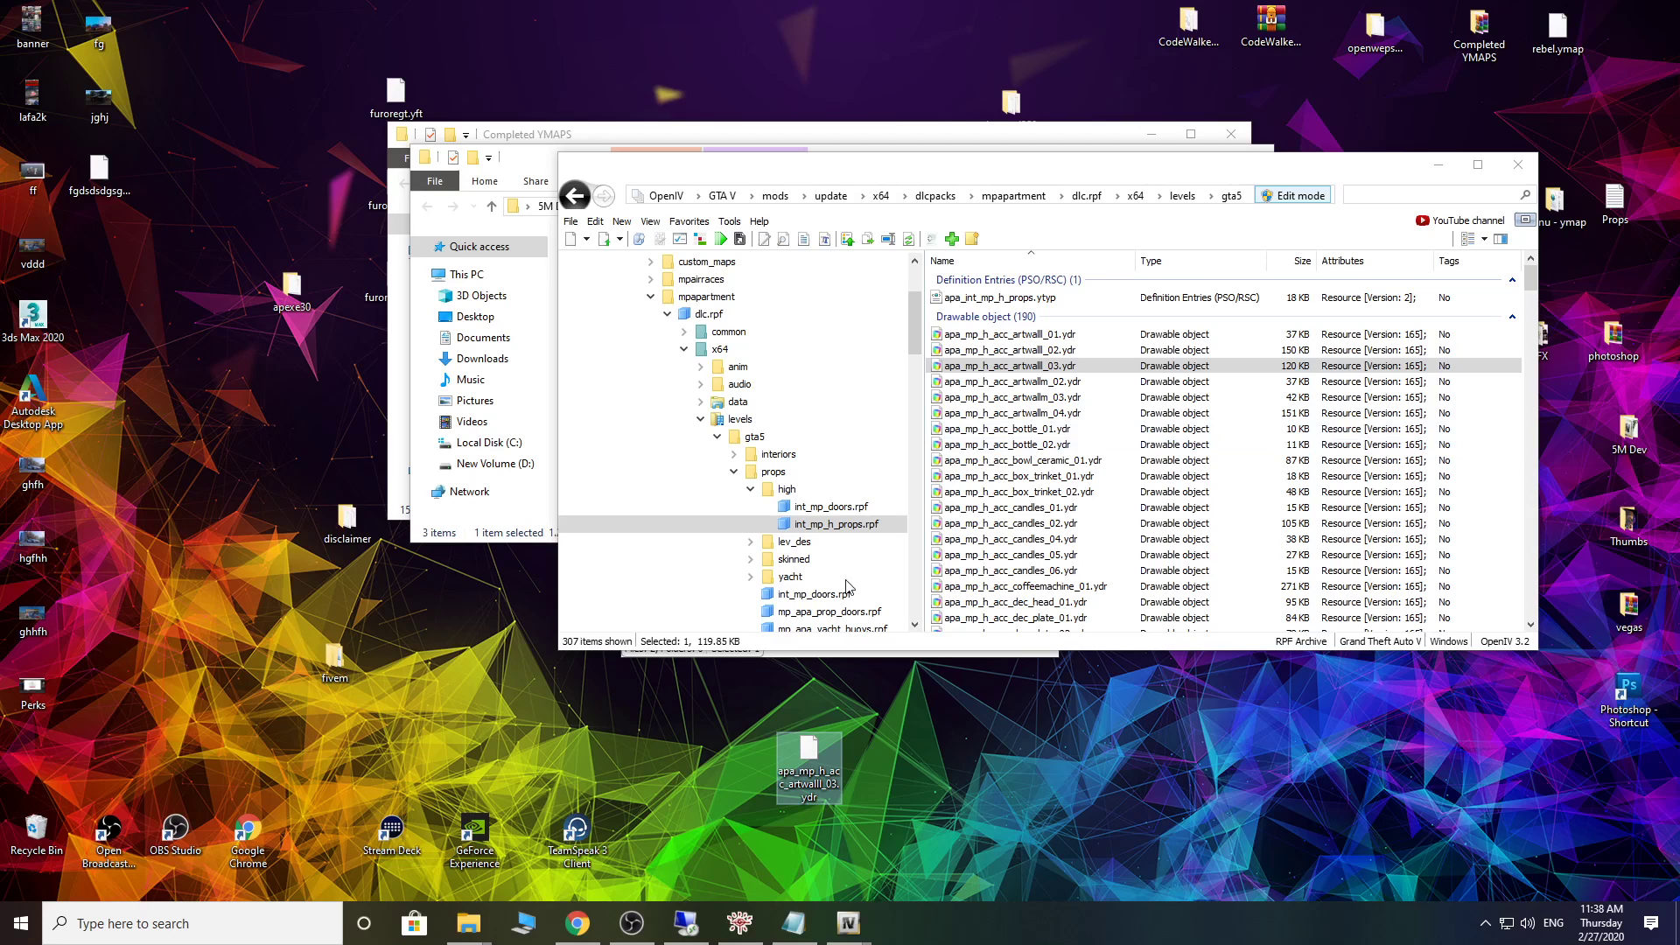
pyautogui.click(467, 929)
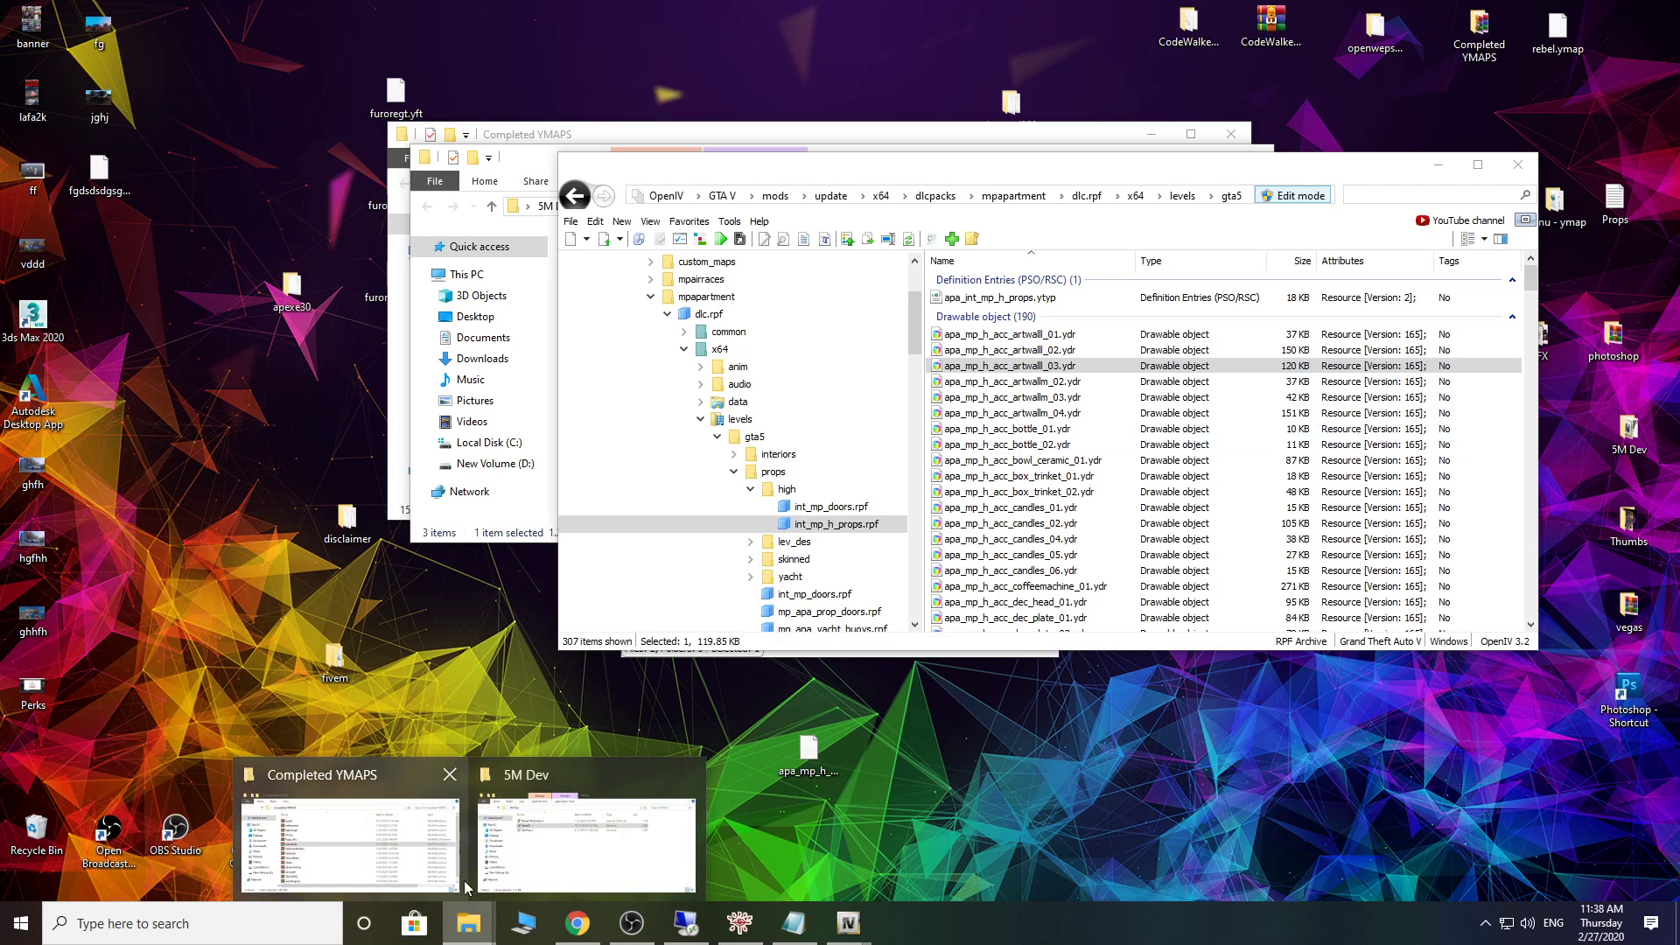
pyautogui.click(483, 858)
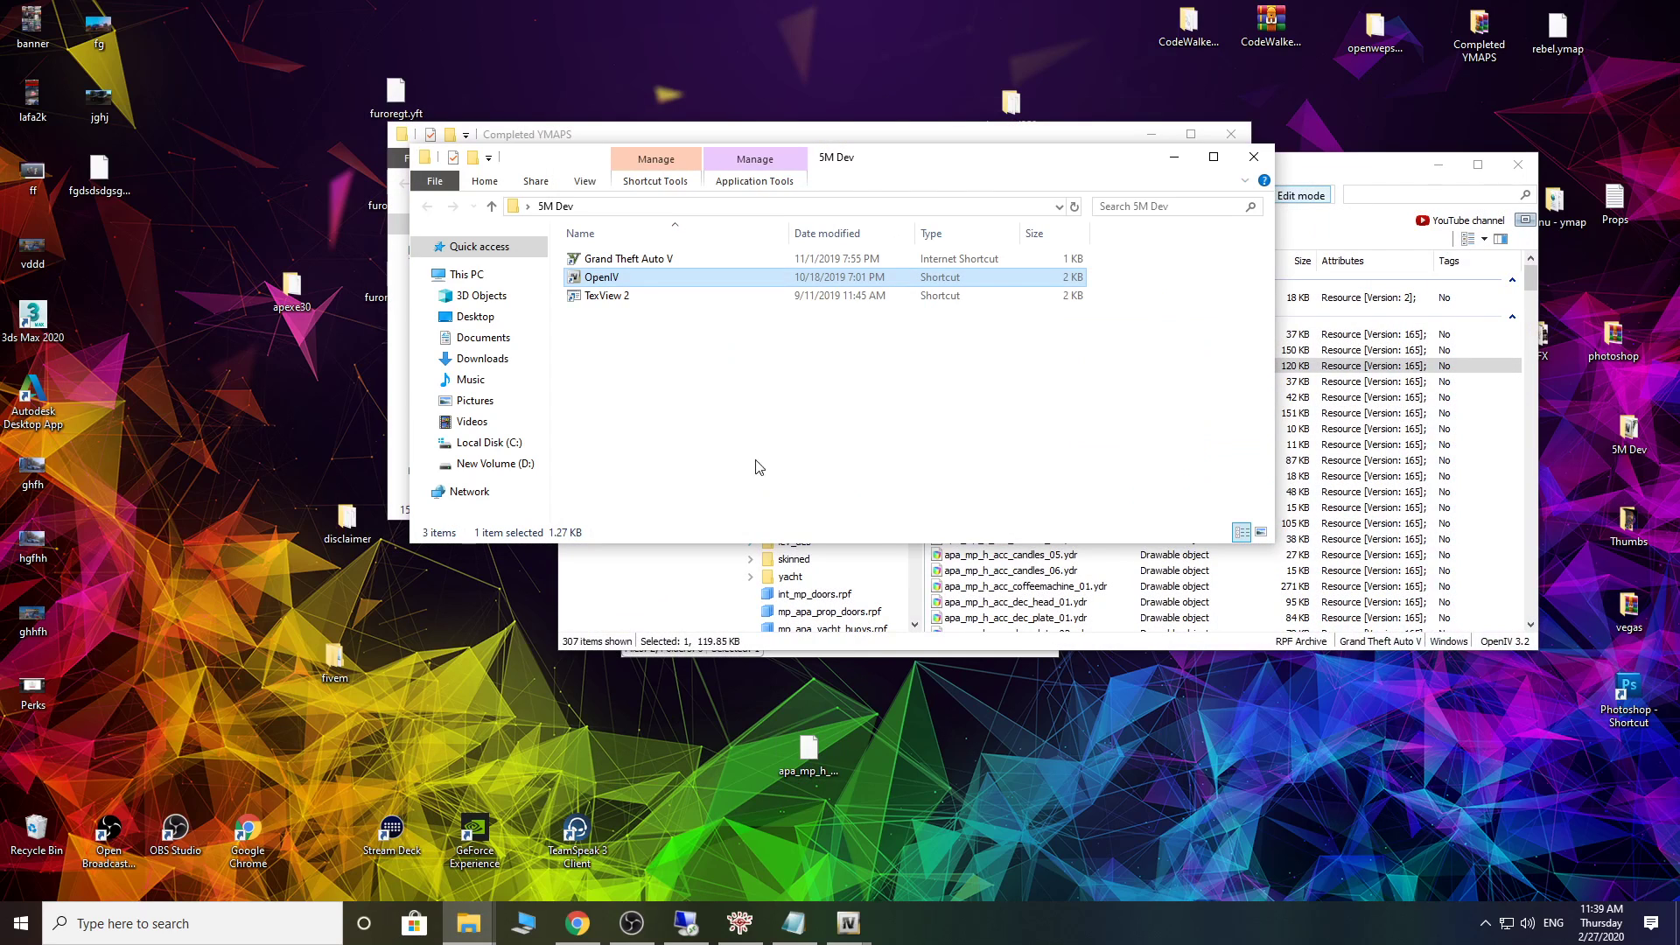
# Step: Navigate to D:\Steam\steamapps\common\Grand Theft Auto V\mods in File Explorer
pyautogui.click(495, 464)
pyautogui.doubleClick(648, 333)
pyautogui.scroll(-3, 677, 375)
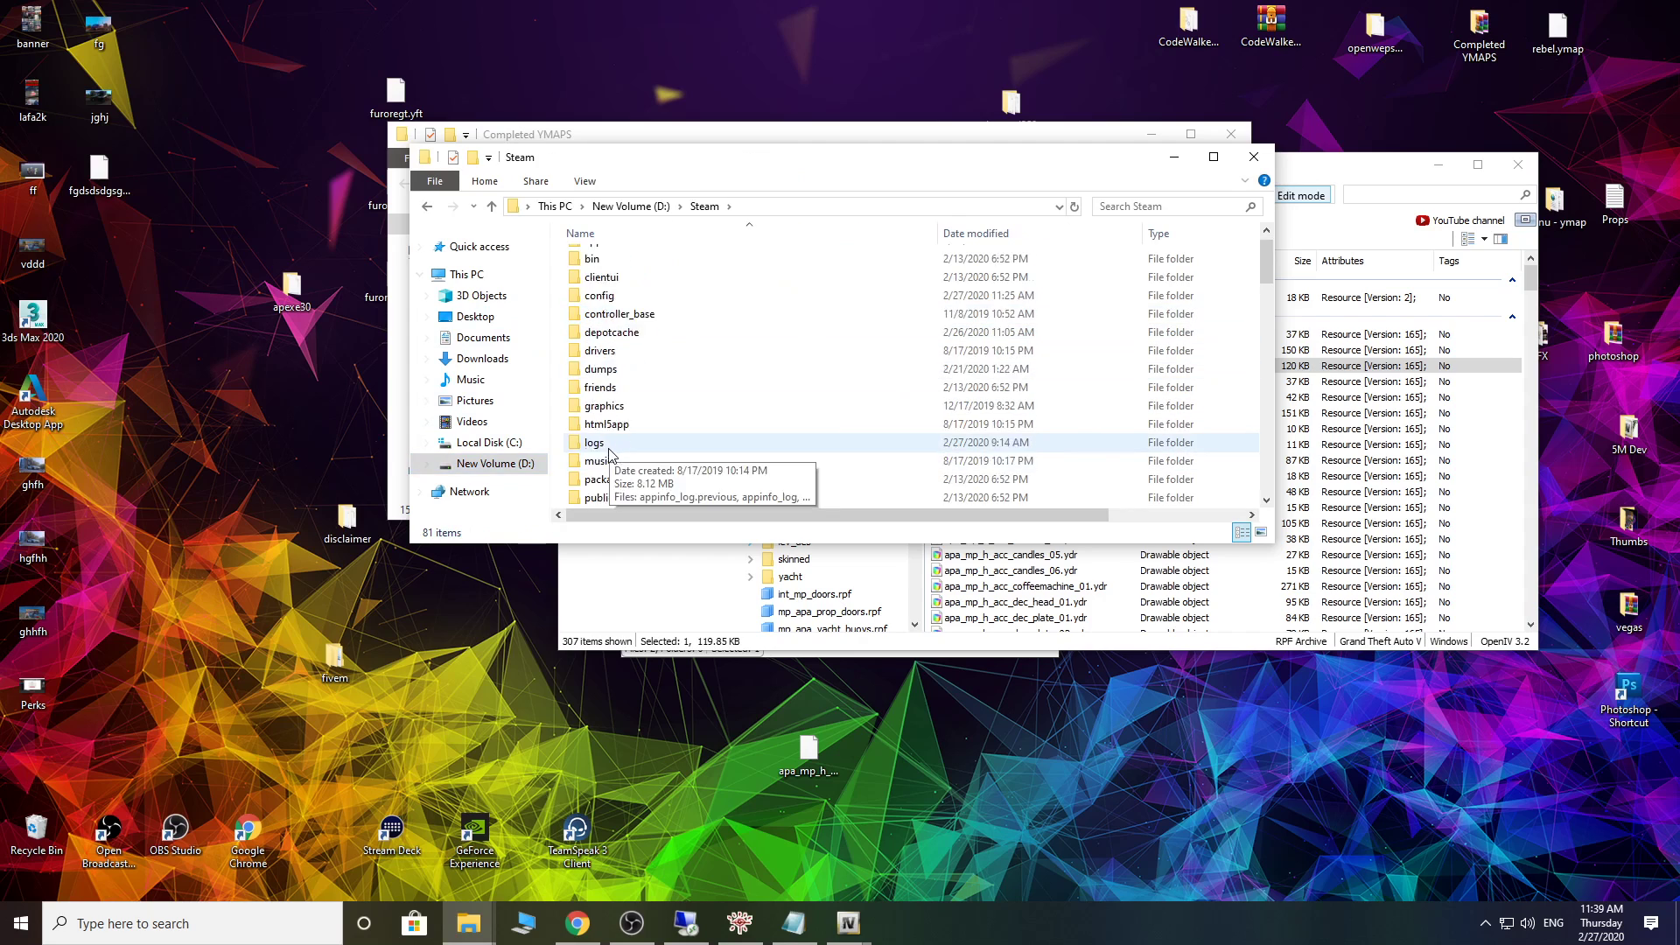
pyautogui.doubleClick(619, 439)
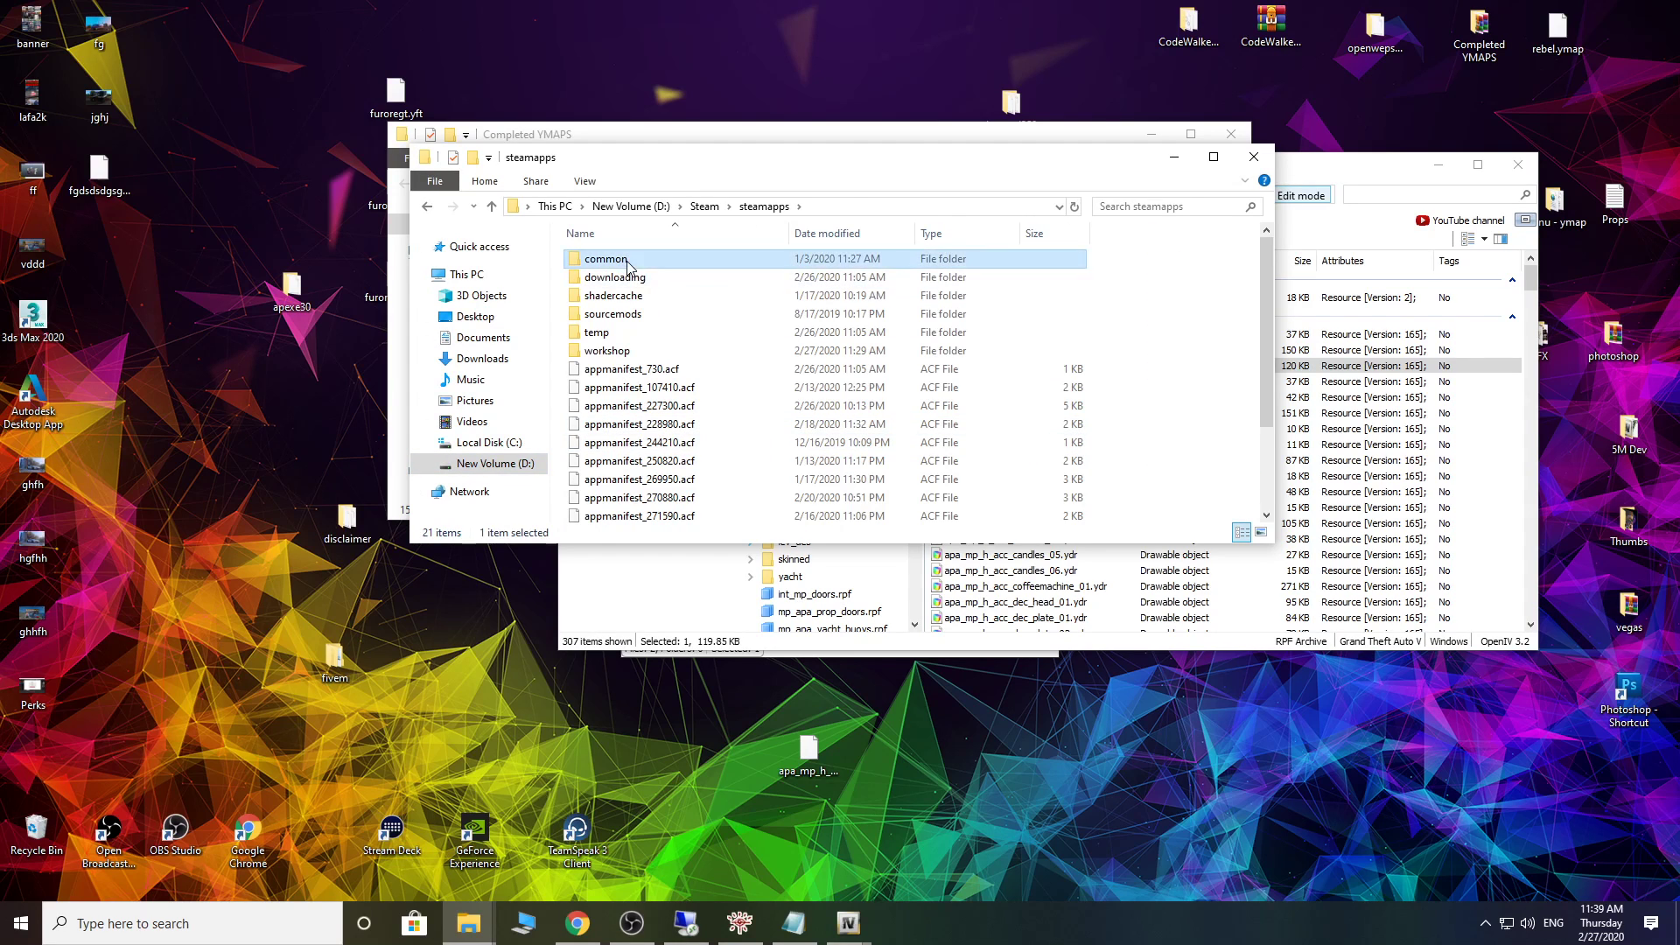
pyautogui.doubleClick(626, 260)
pyautogui.click(648, 407)
pyautogui.doubleClick(649, 407)
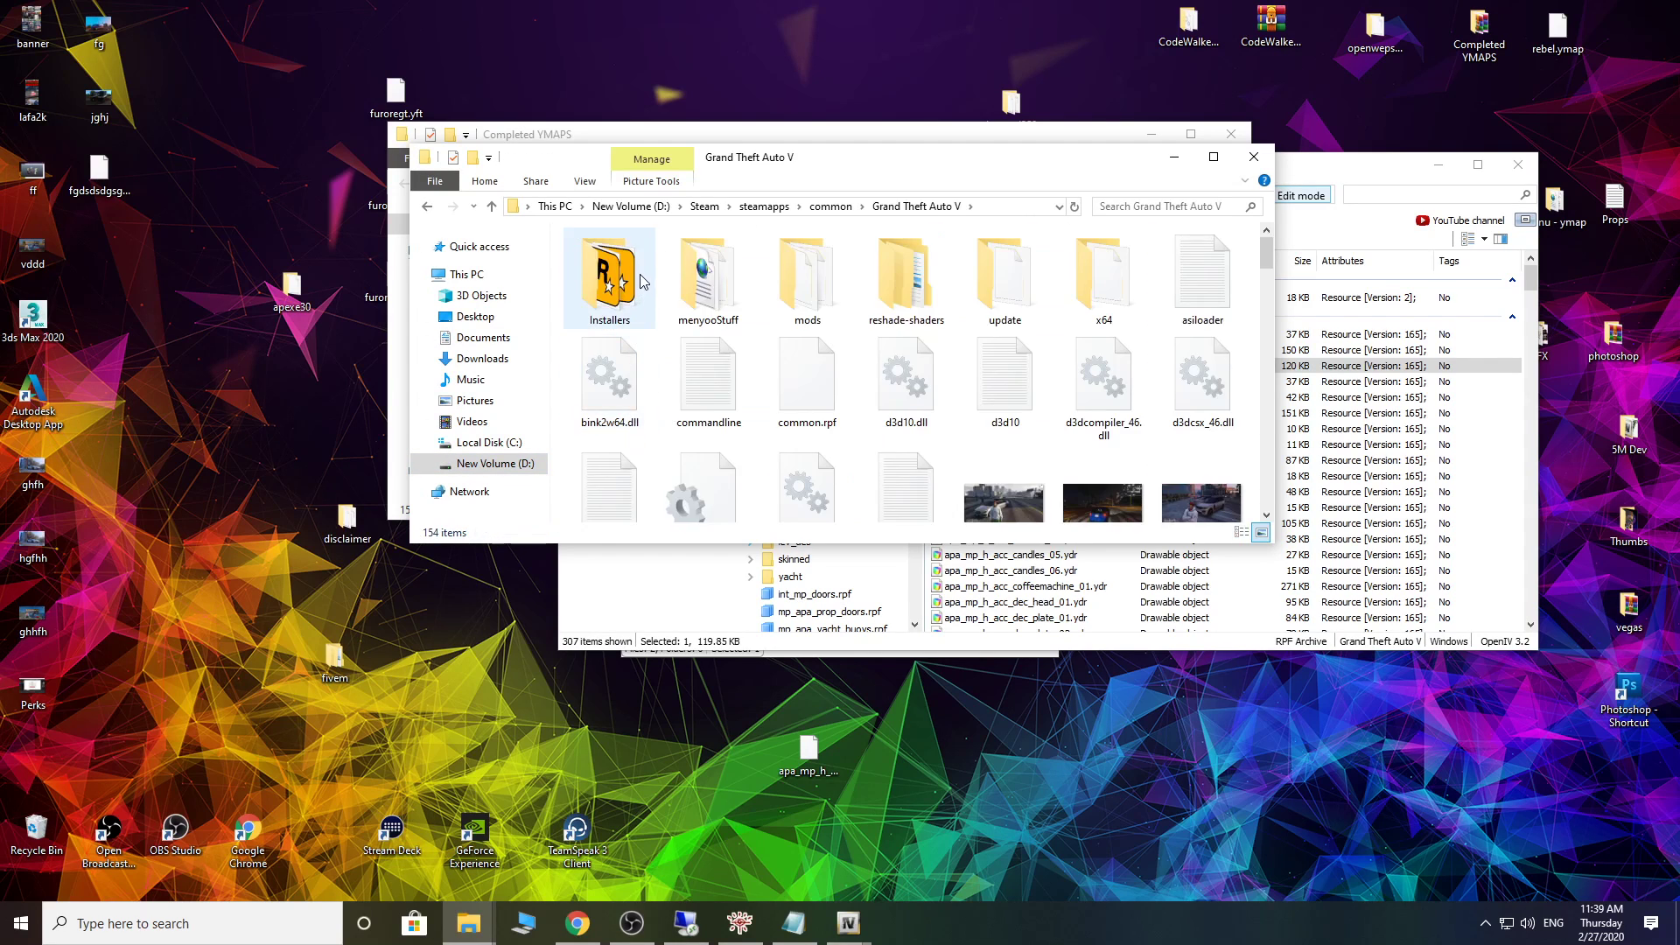
pyautogui.doubleClick(822, 308)
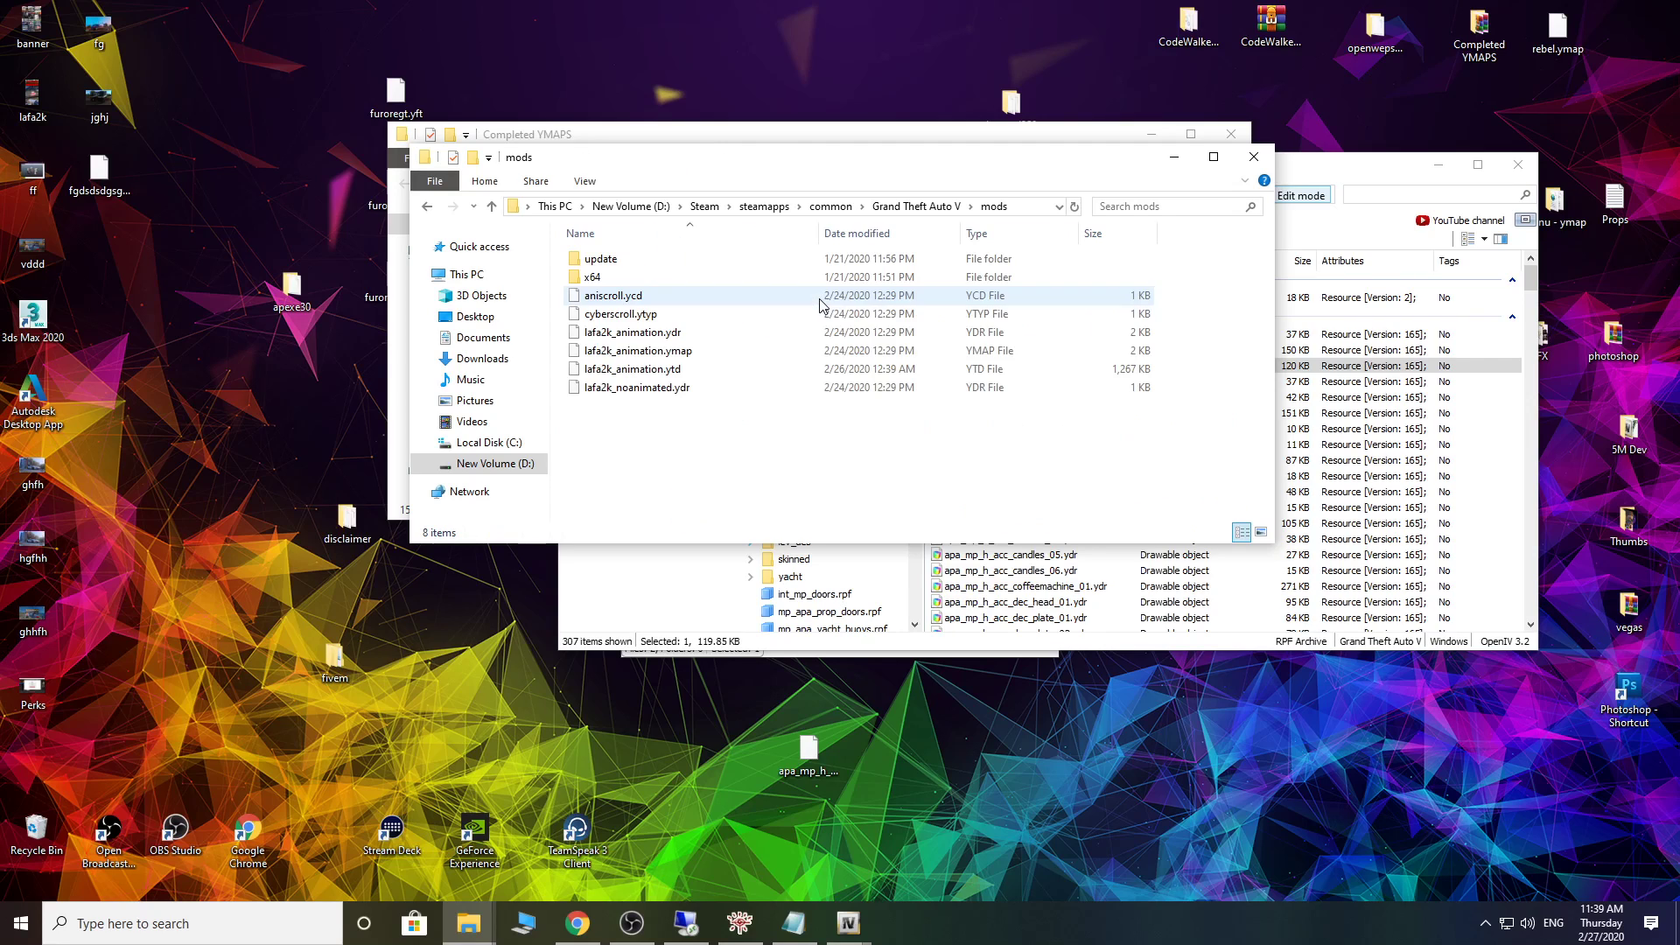
# Step: Delete the loose mods files, paste apa_mp_h_acc_artwalll_03.ydr there, and minimize both Explorer windows
pyautogui.moveTo(688, 444); pyautogui.dragTo(652, 294)
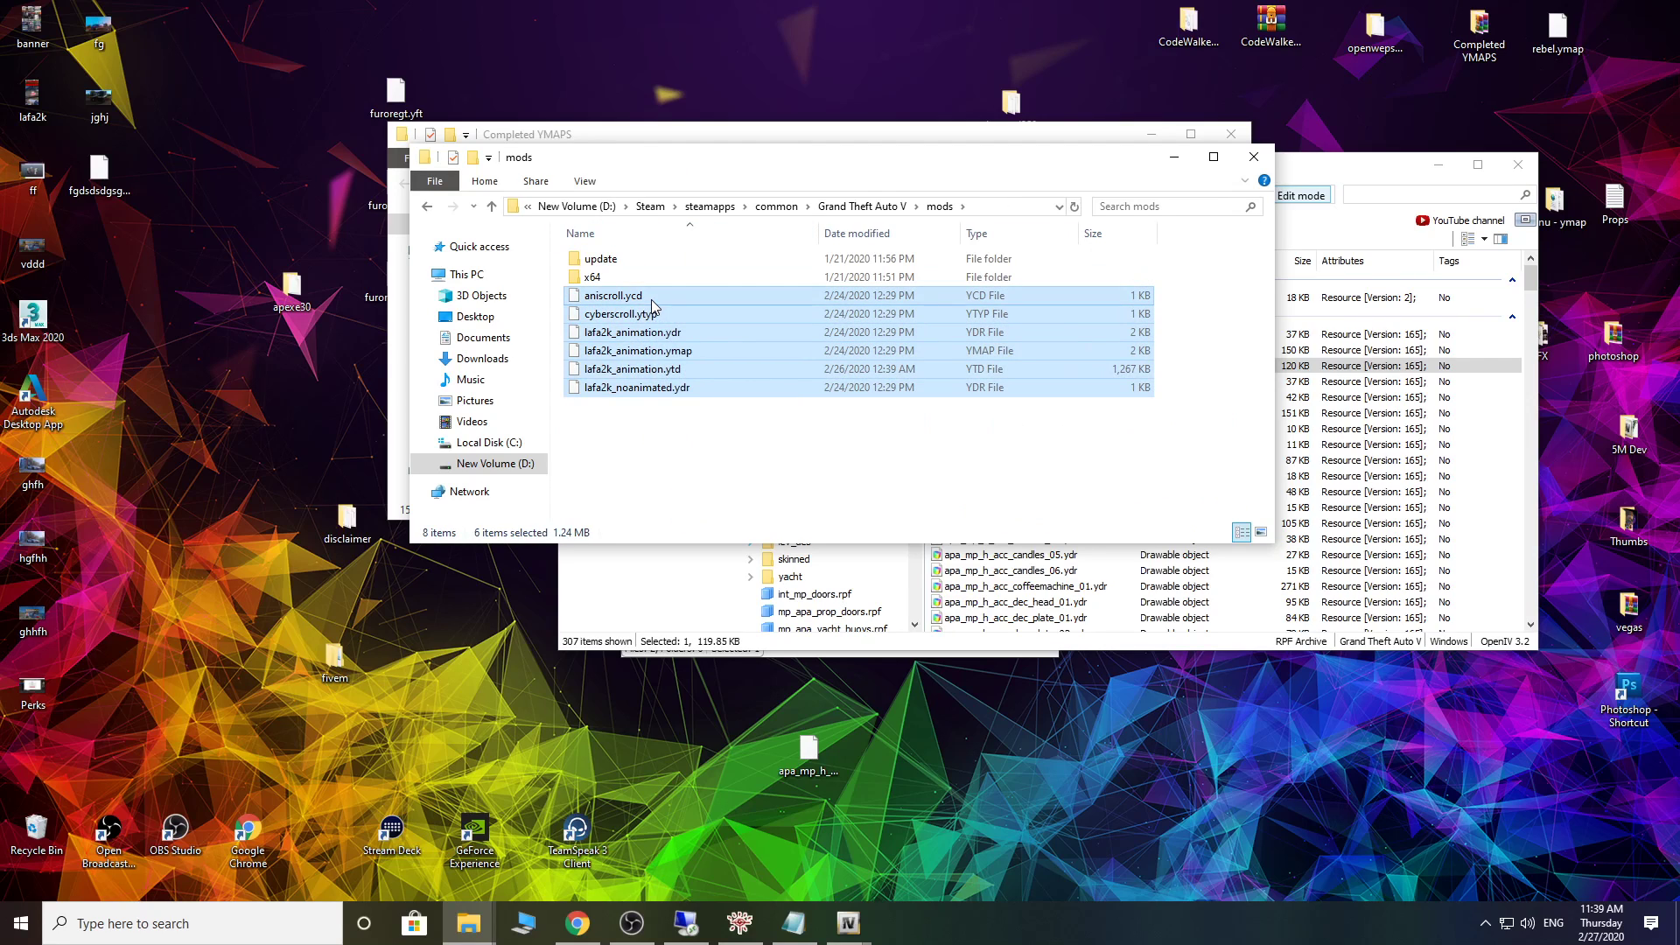
pyautogui.press('Delete')
pyautogui.rightClick(673, 377)
pyautogui.click(715, 496)
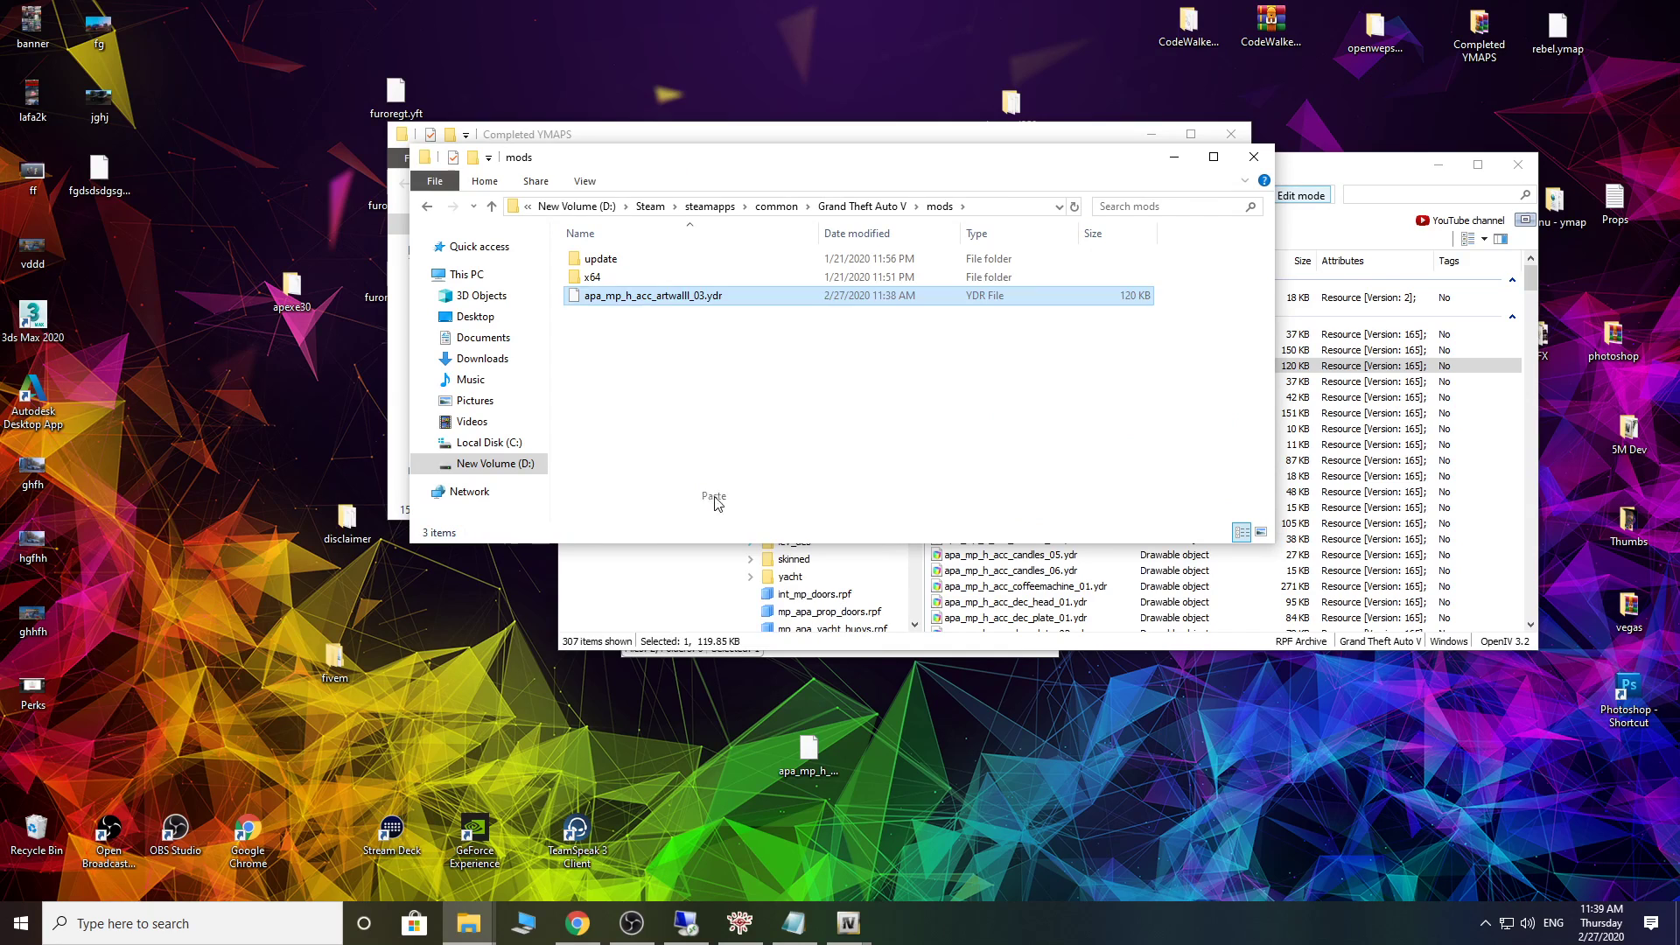
pyautogui.click(1174, 157)
pyautogui.click(1151, 134)
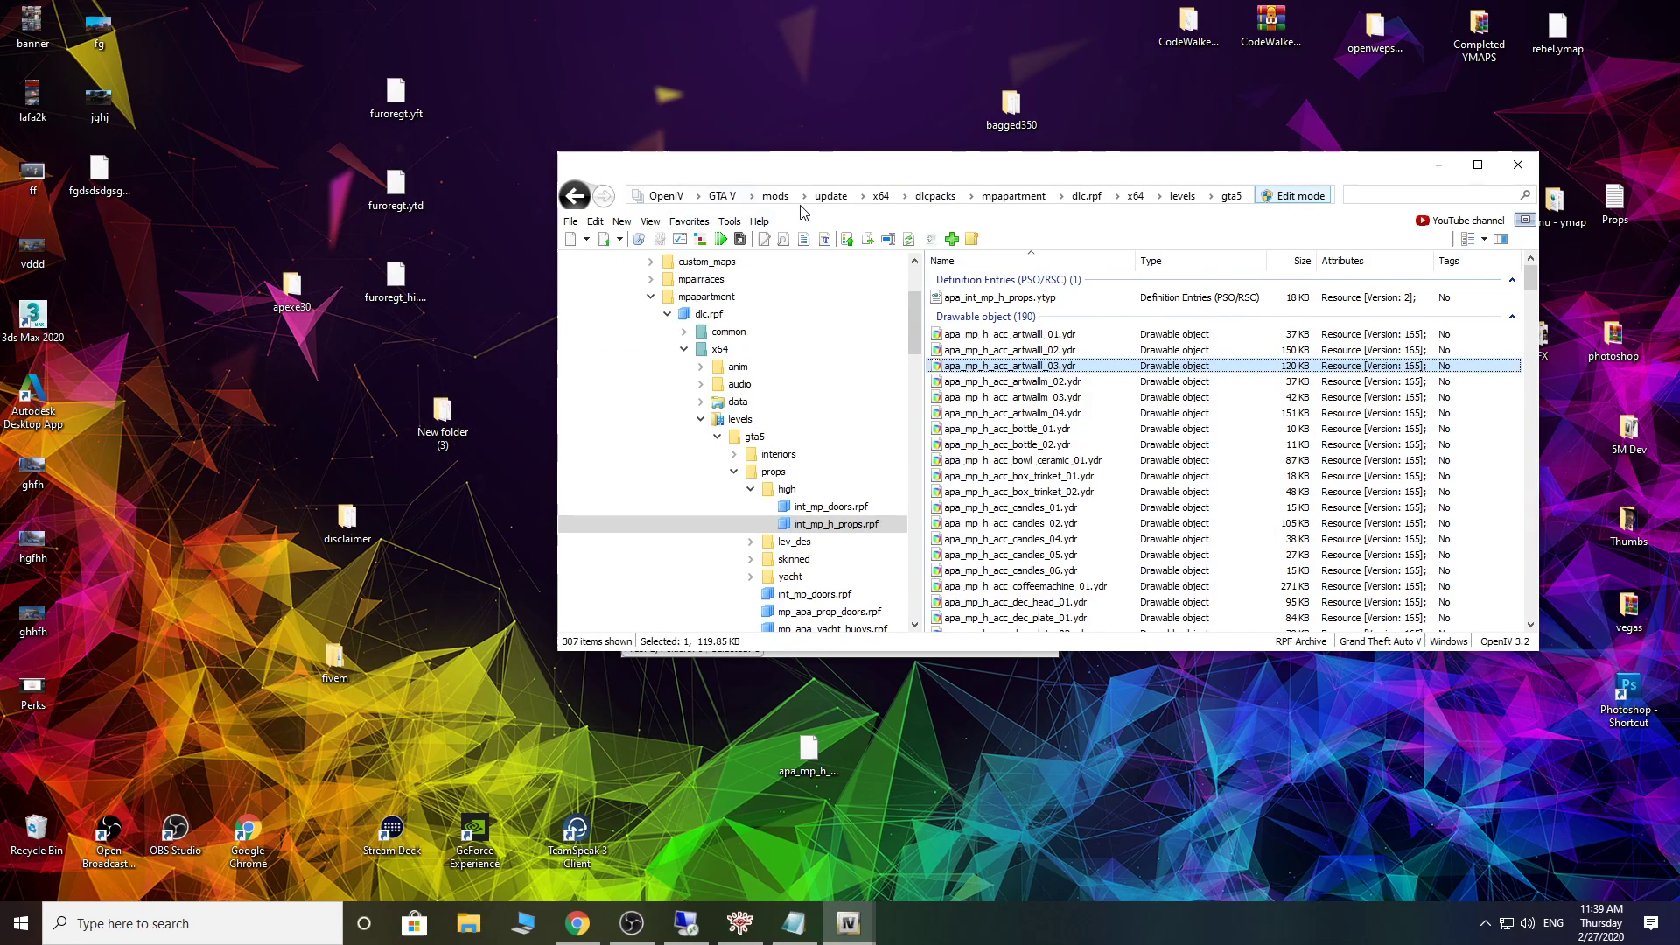
# Step: Return OpenIV to the mods folder, preview the artwall .ydr, and switch on edit mode
pyautogui.click(775, 196)
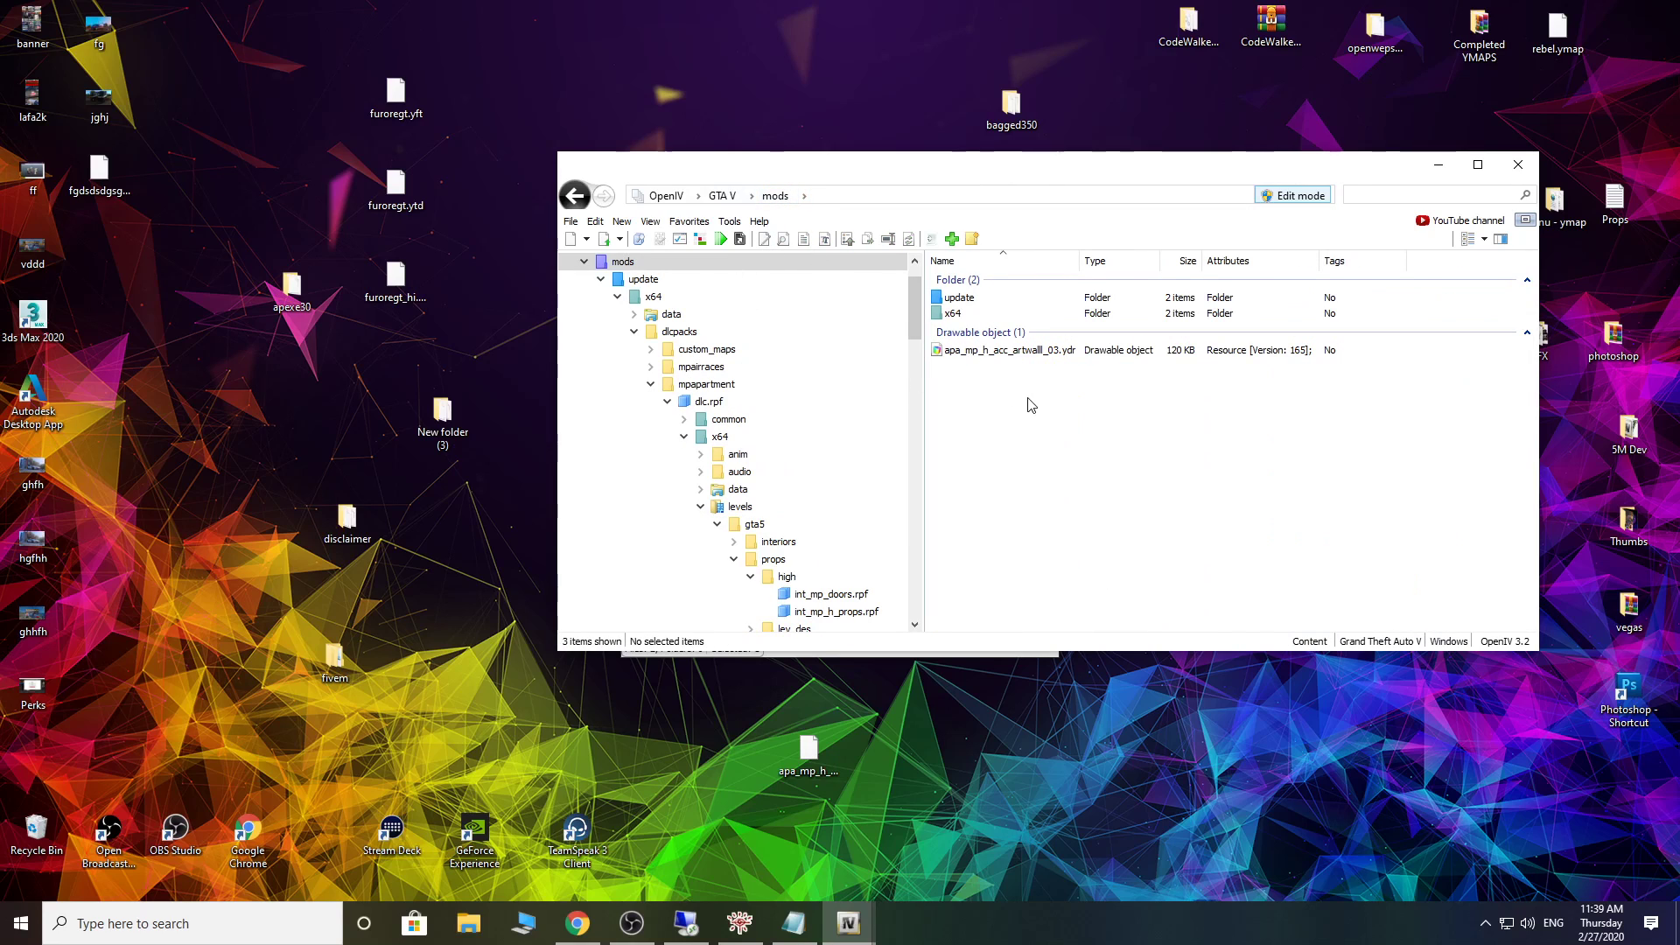
pyautogui.moveTo(1082, 189); pyautogui.dragTo(771, 162)
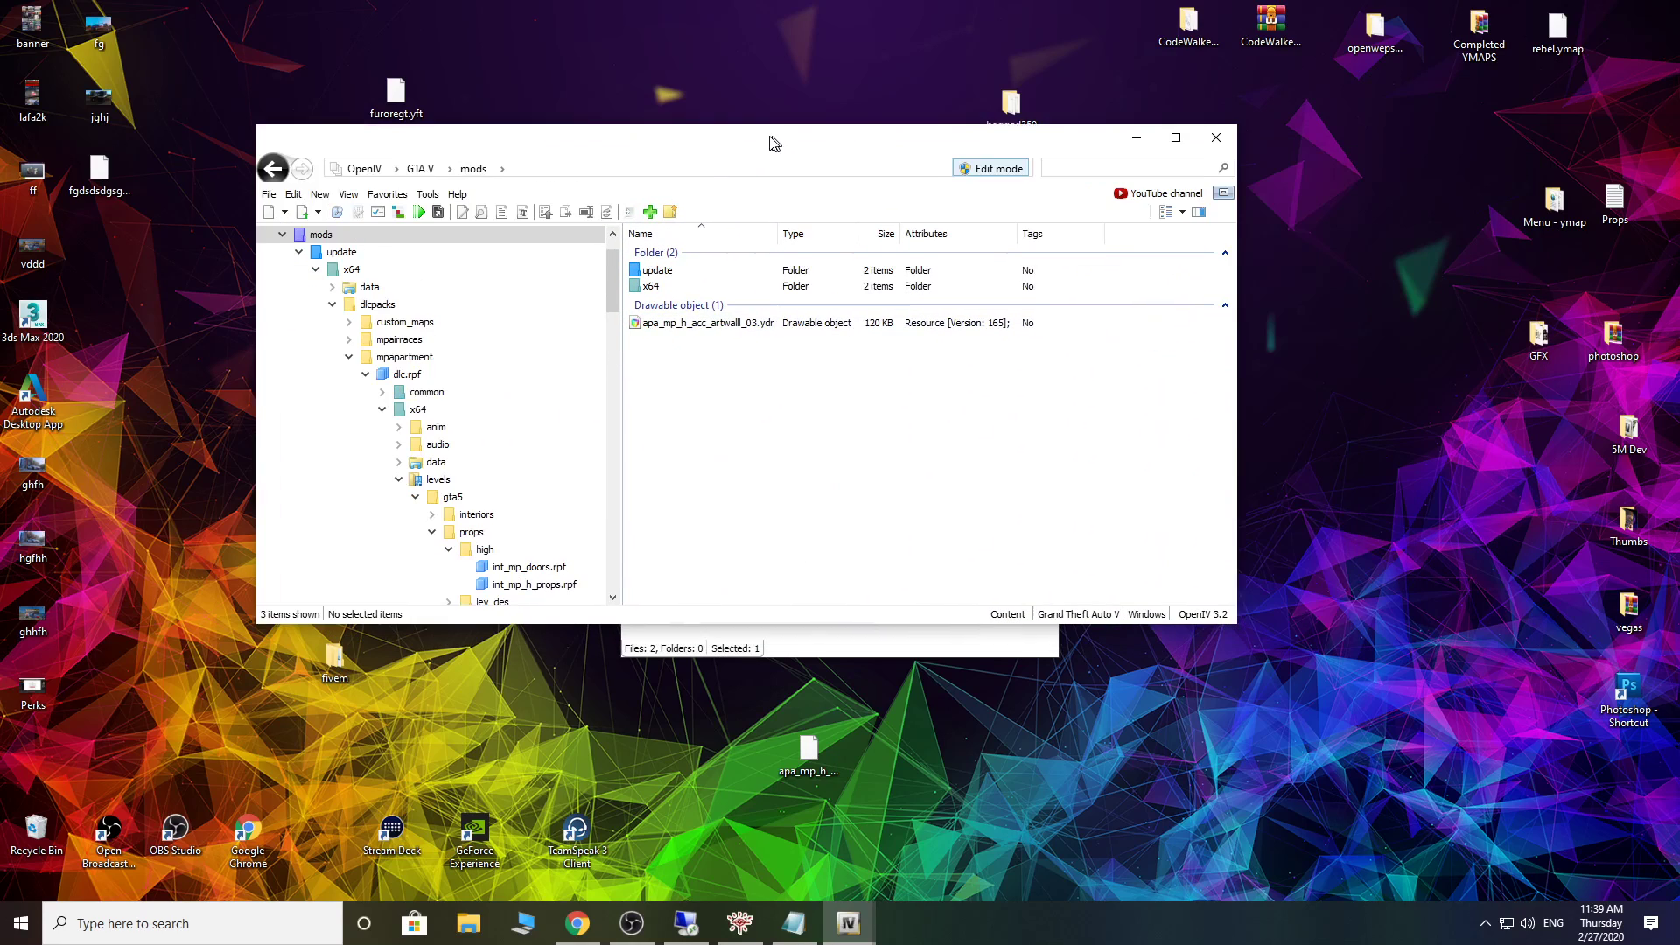
pyautogui.doubleClick(783, 322)
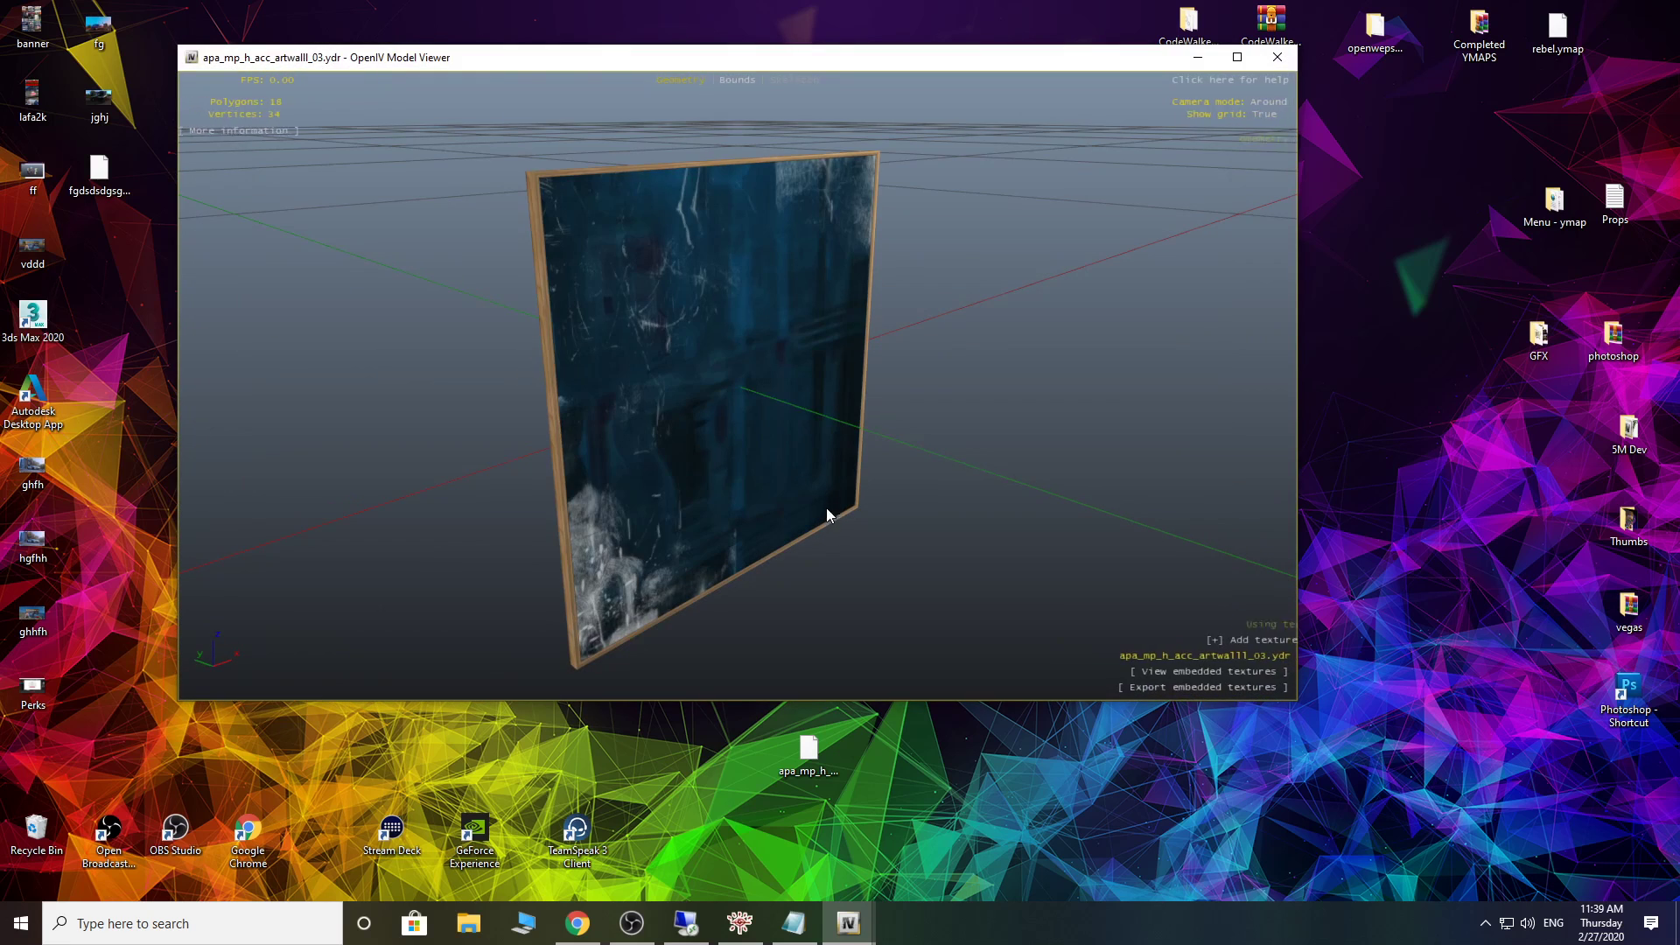
pyautogui.click(1266, 63)
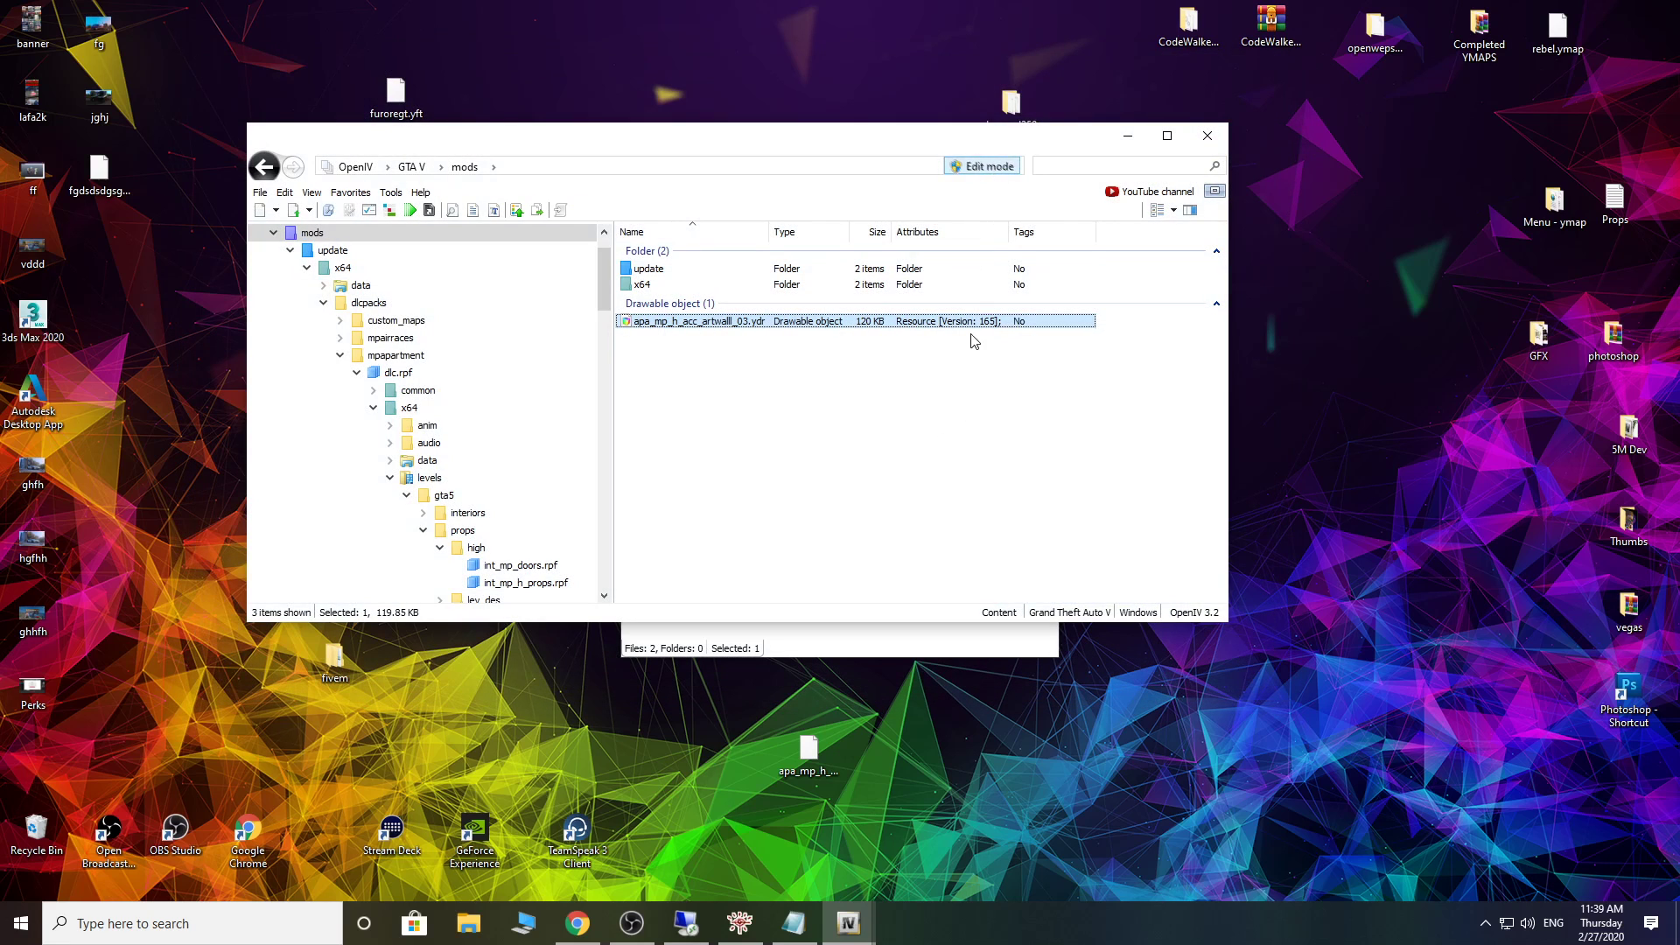
pyautogui.click(976, 171)
pyautogui.click(896, 518)
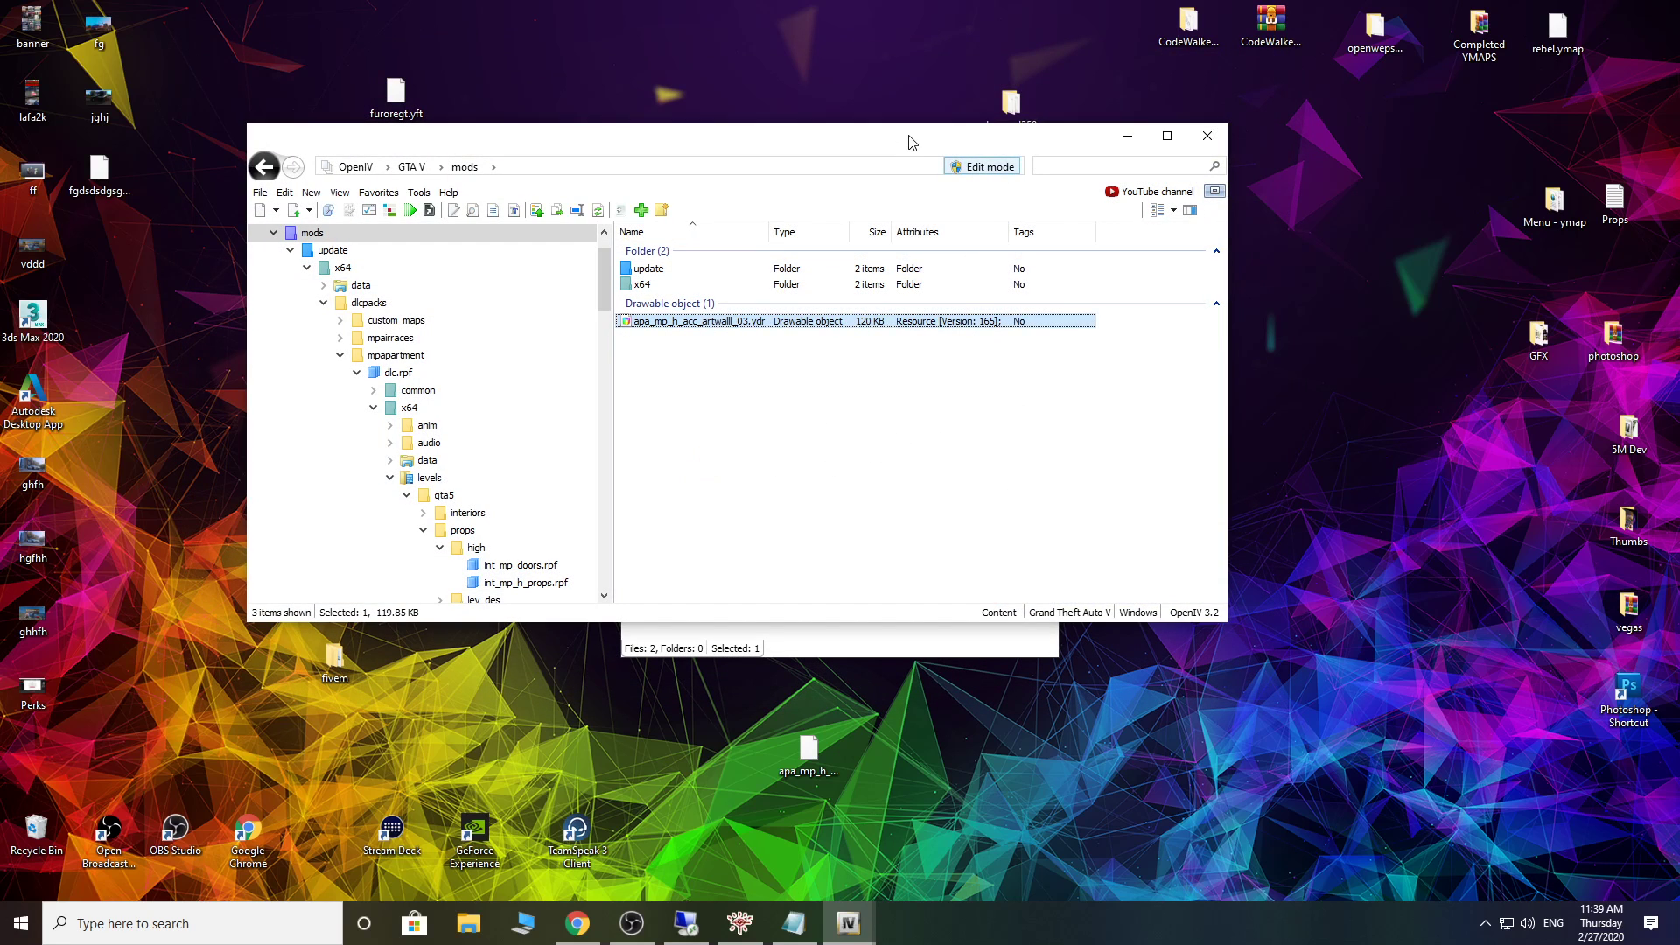
# Step: Reposition the OpenIV window and preview the artwall model again in Model Viewer
pyautogui.moveTo(910, 140); pyautogui.dragTo(1097, 137)
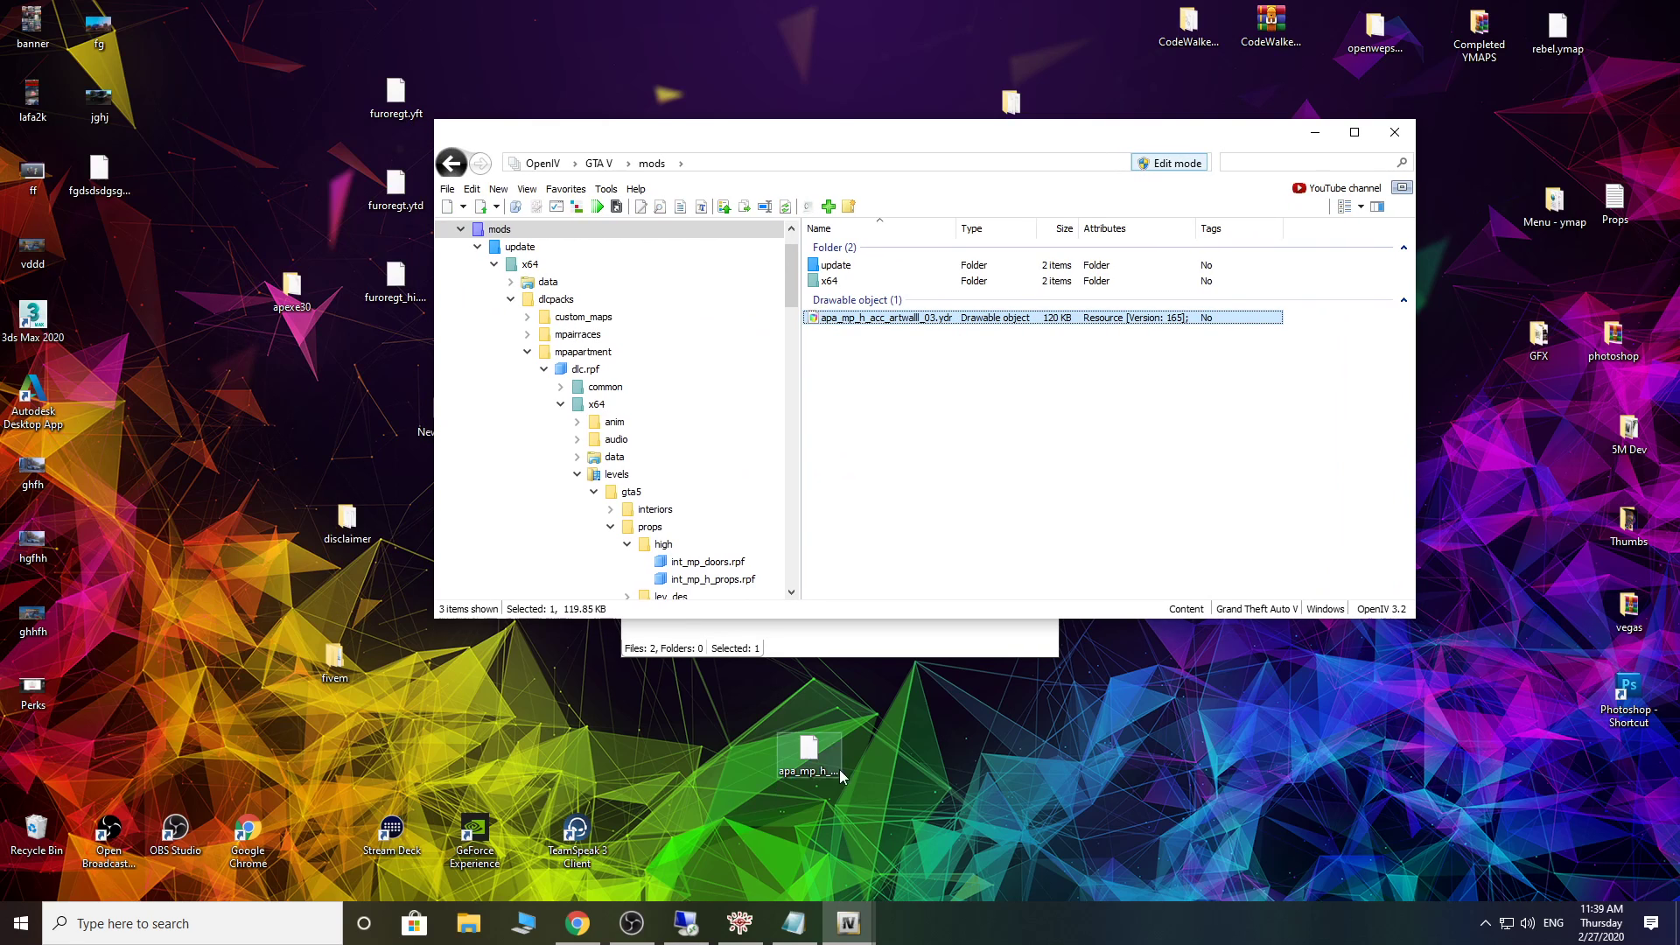
pyautogui.moveTo(1066, 140); pyautogui.dragTo(858, 170)
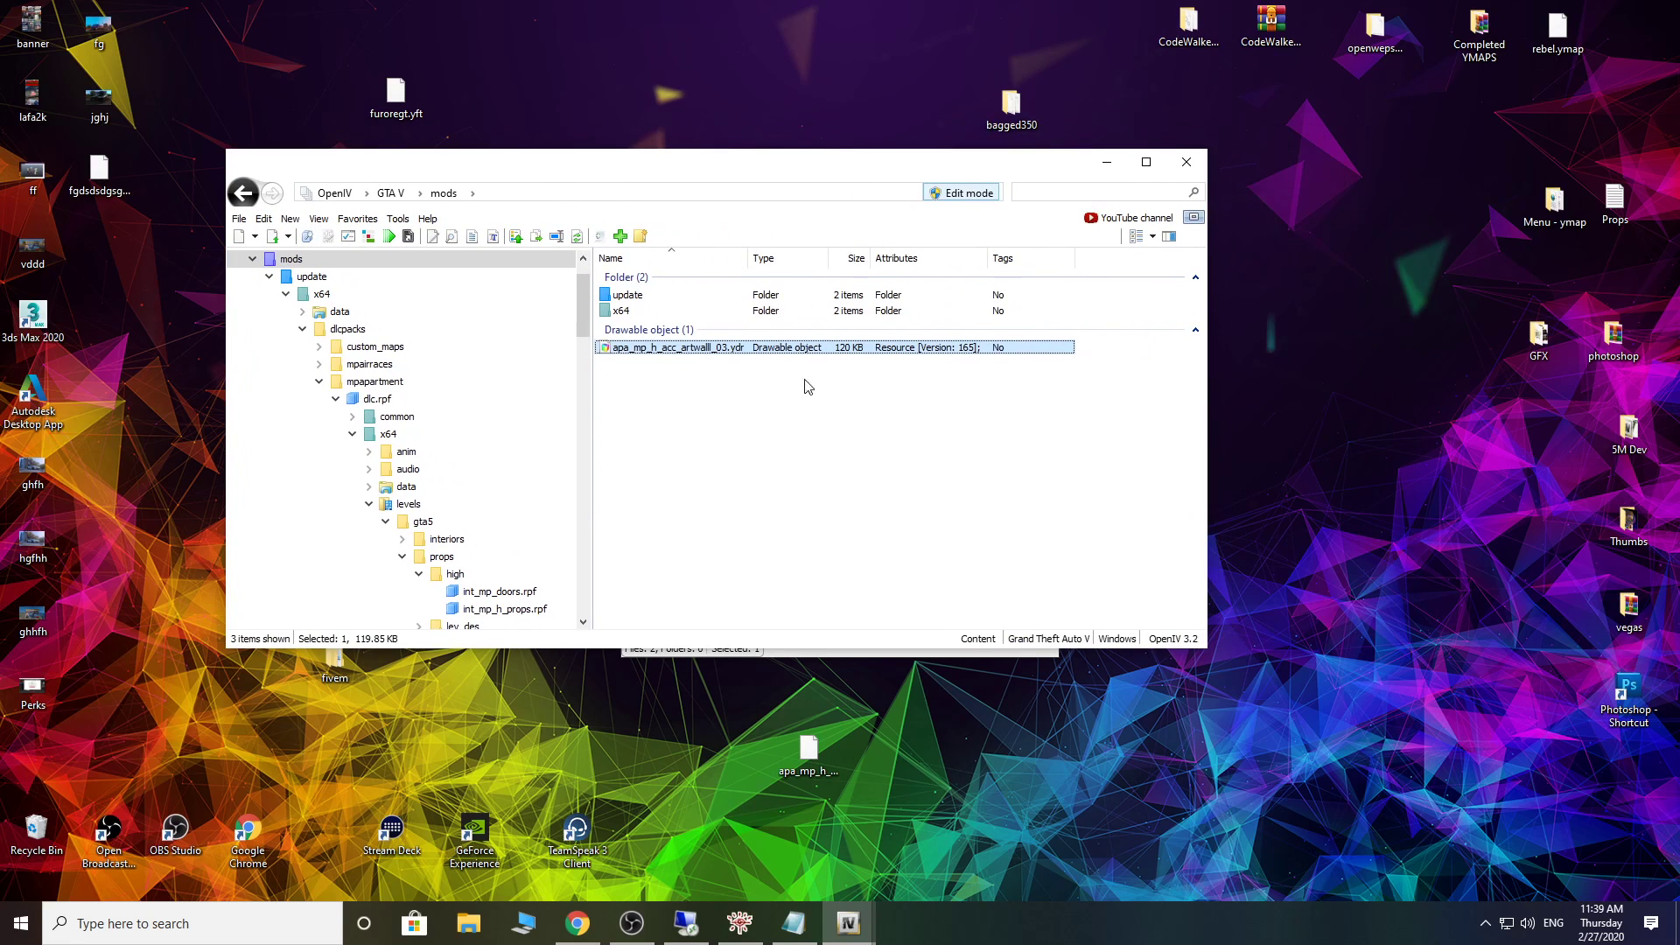
pyautogui.doubleClick(748, 348)
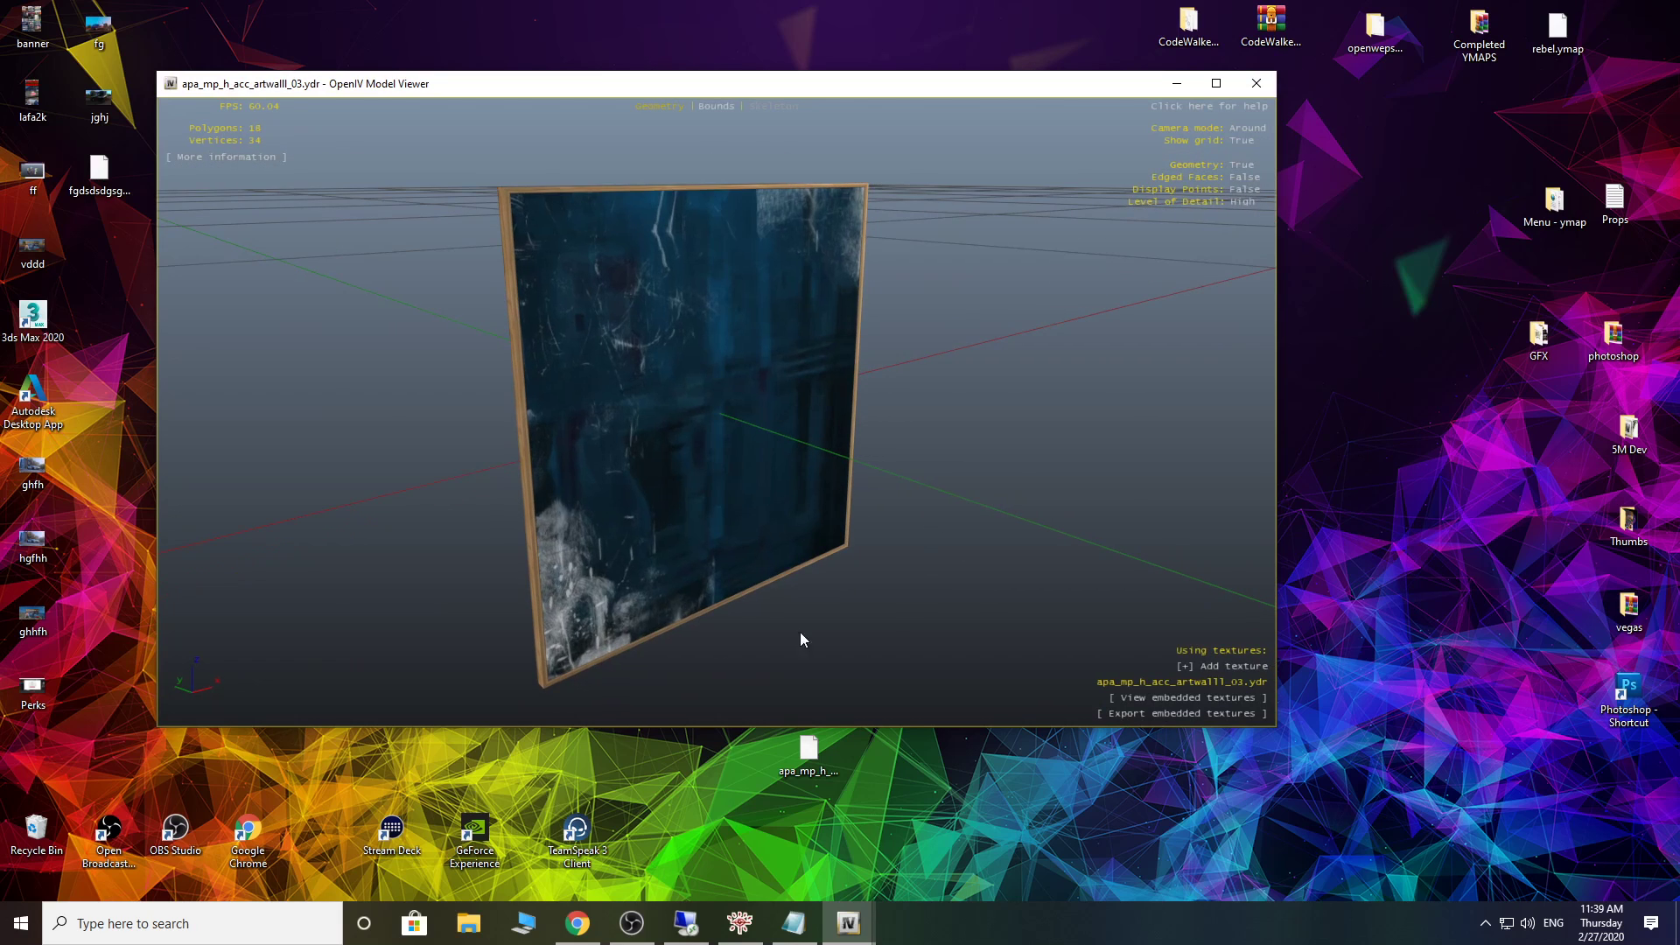
pyautogui.click(1257, 83)
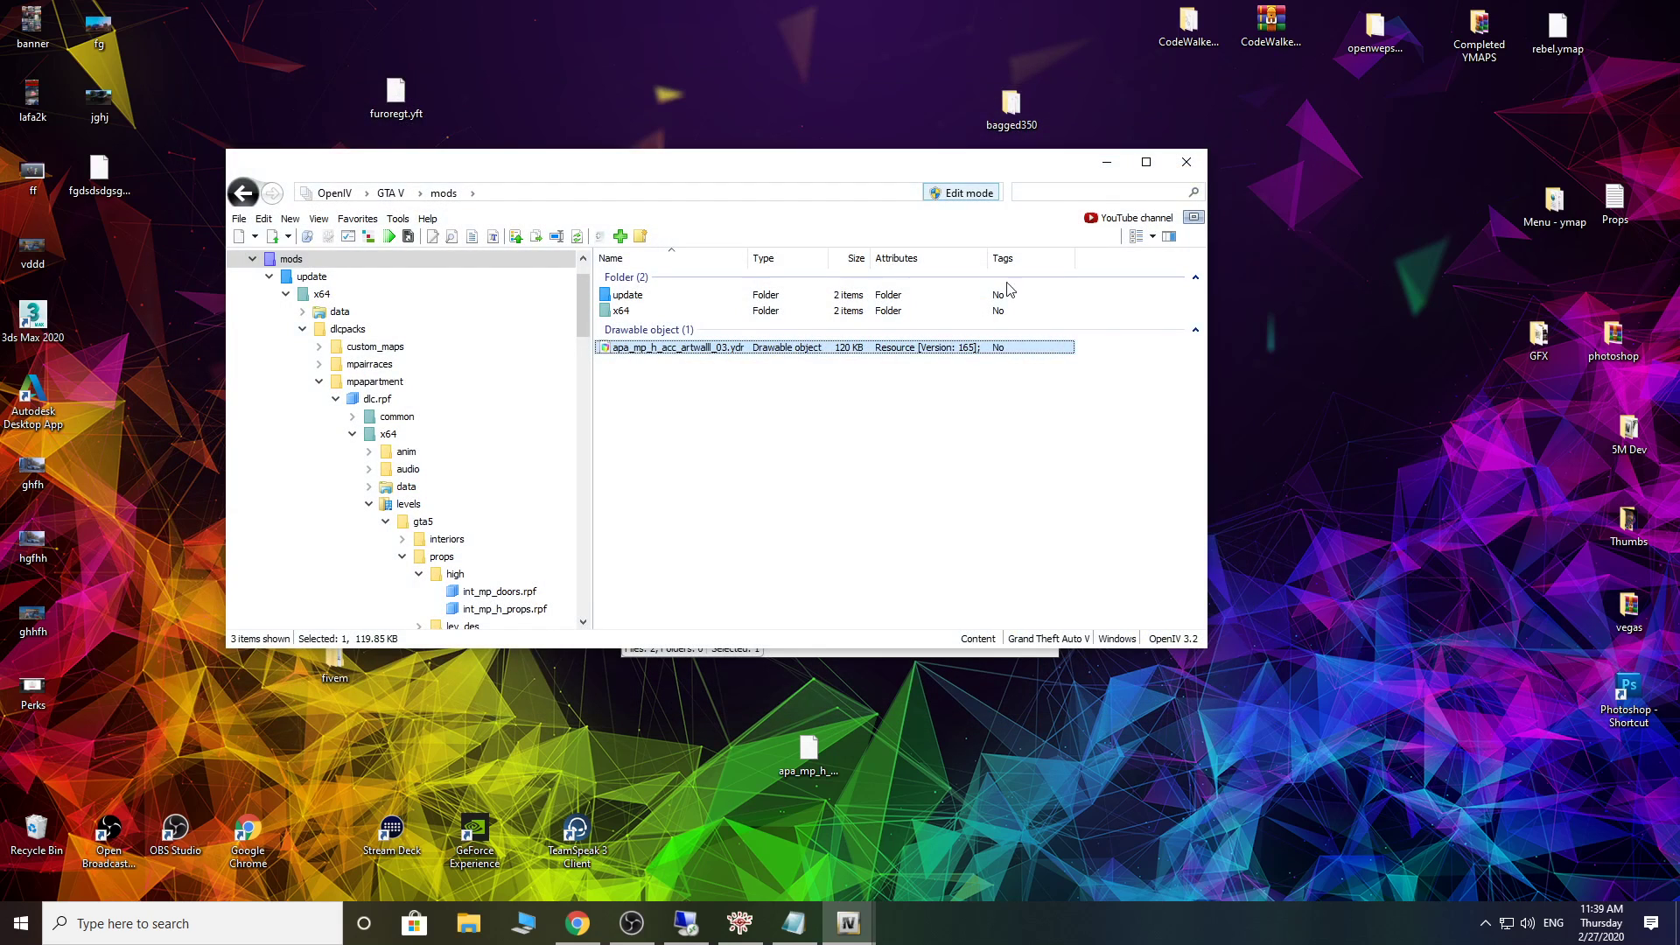
# Step: Create a new desktop folder named gfdhdgd
pyautogui.rightClick(1313, 362)
pyautogui.moveTo(1383, 555)
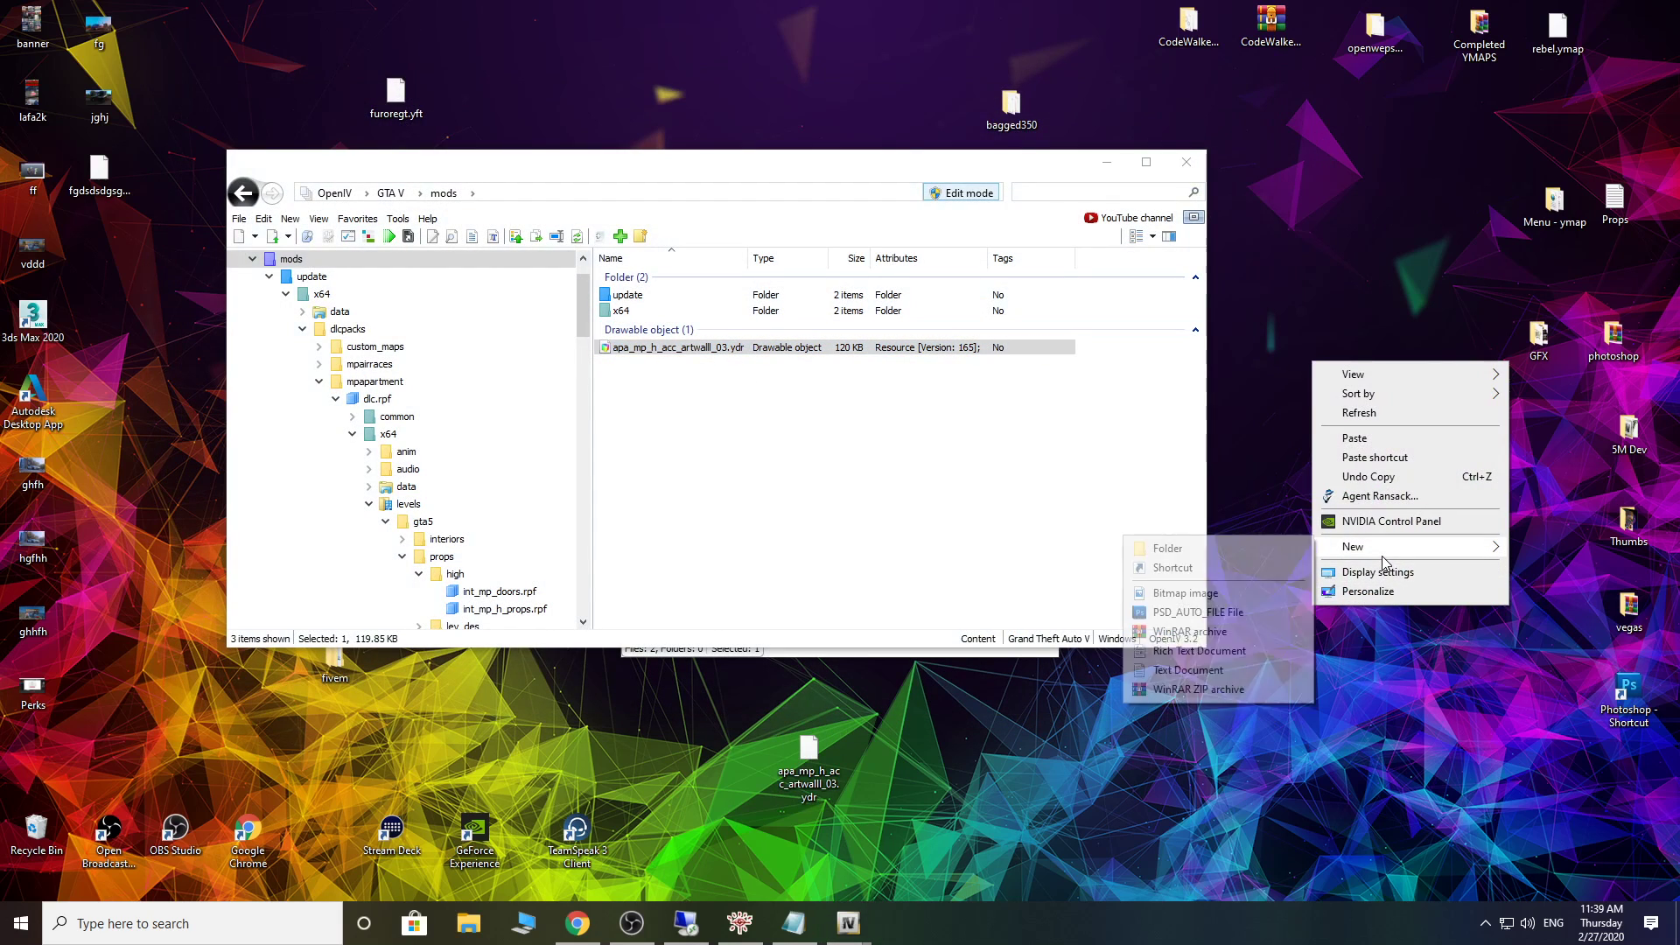
pyautogui.click(1271, 554)
pyautogui.write('gfdhdgd')
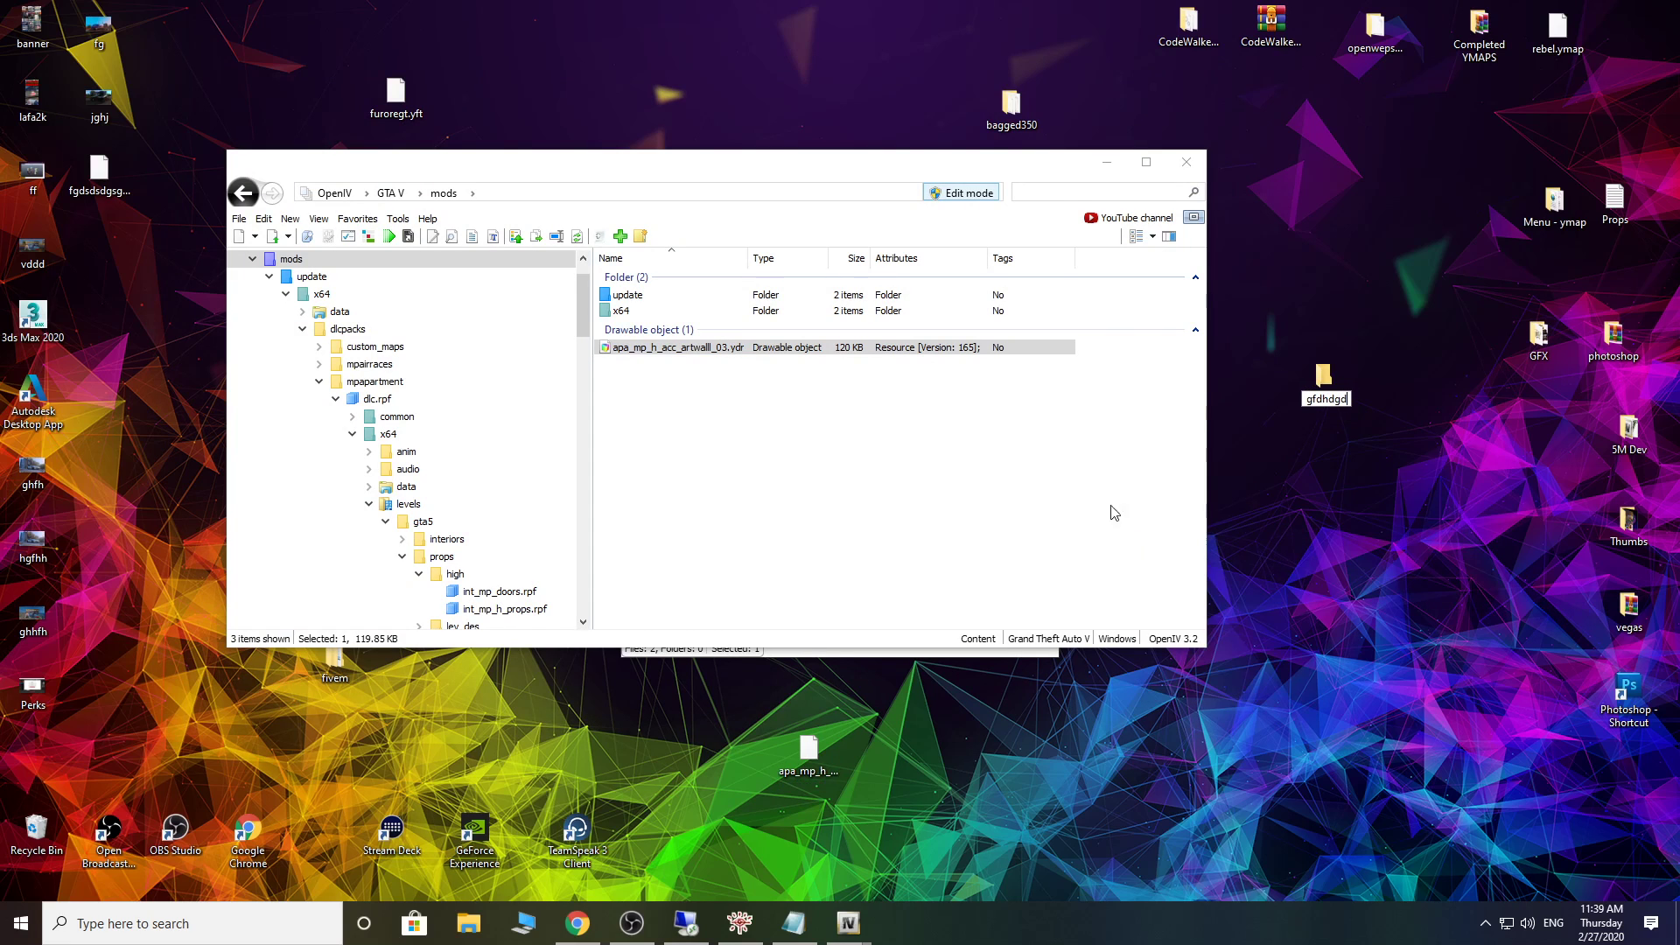
# Step: Export apa_mp_h_acc_artwalll_03.ydr to openFormats into the gfdhdgd folder
pyautogui.click(761, 423)
pyautogui.rightClick(722, 352)
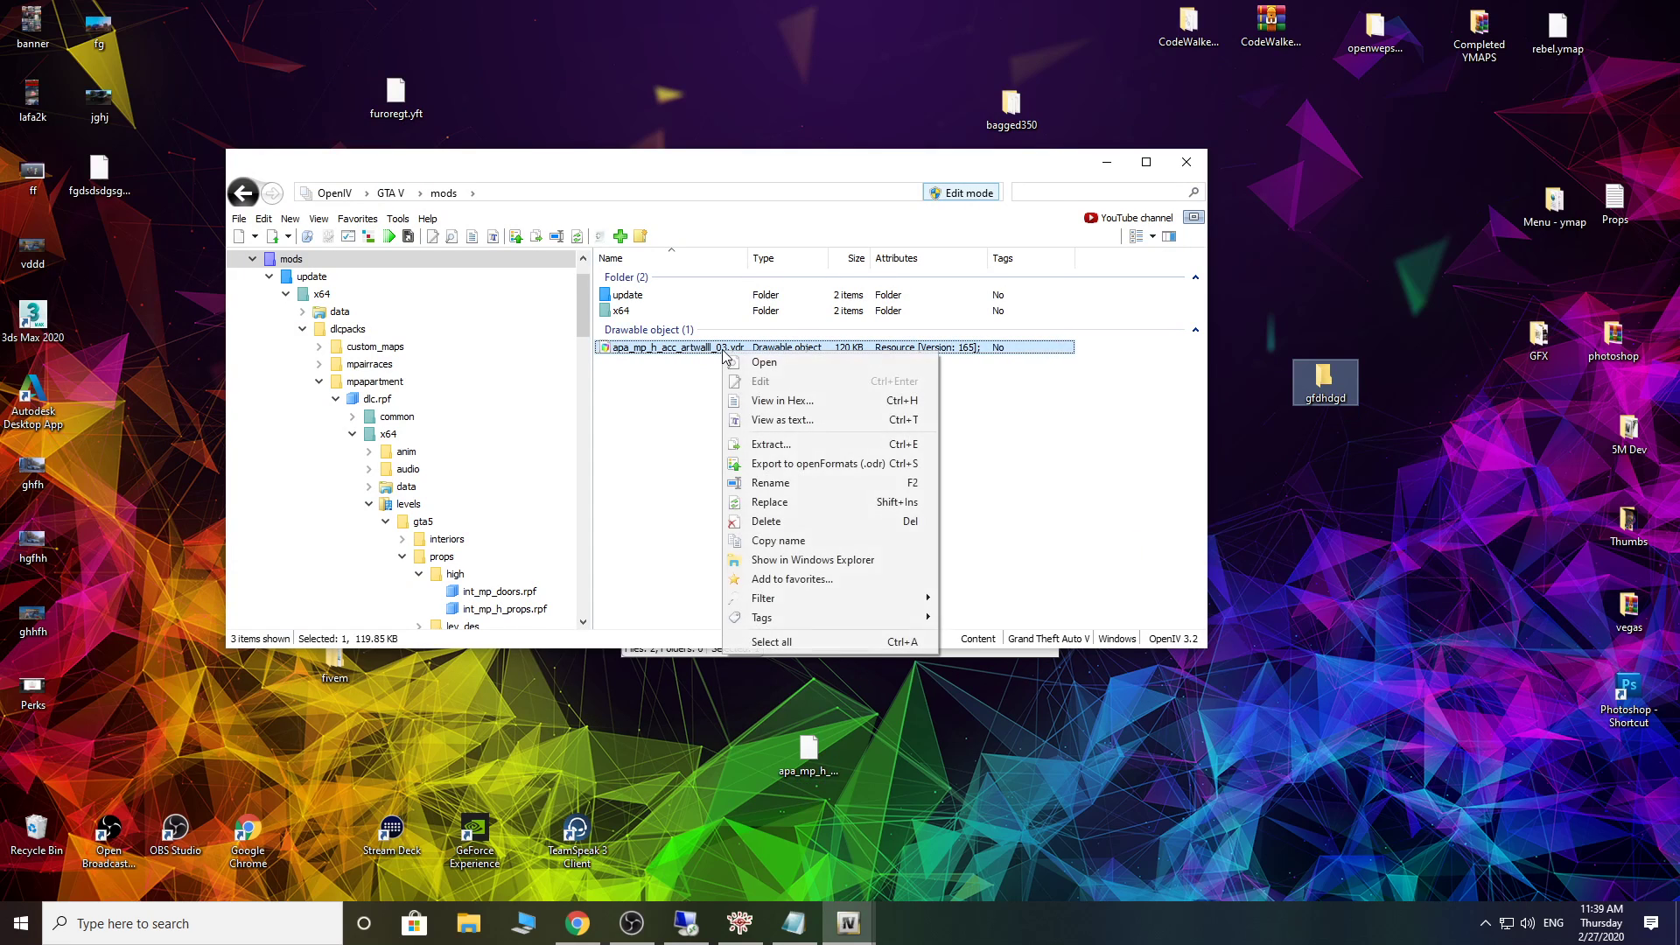
pyautogui.click(832, 464)
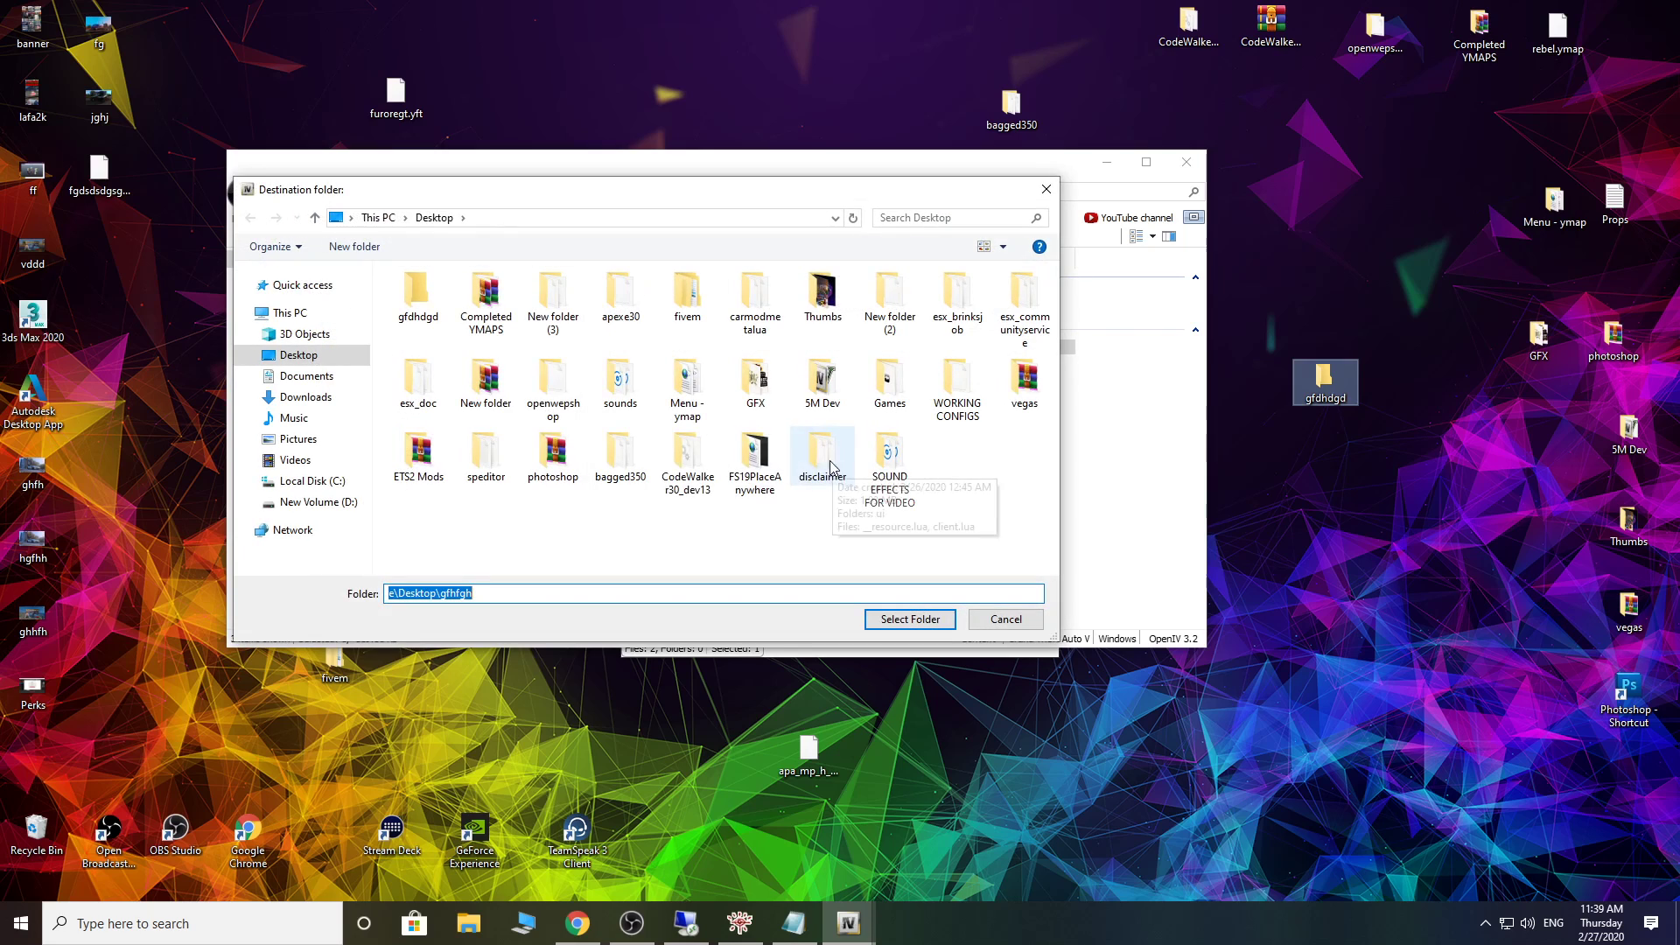
pyautogui.click(431, 299)
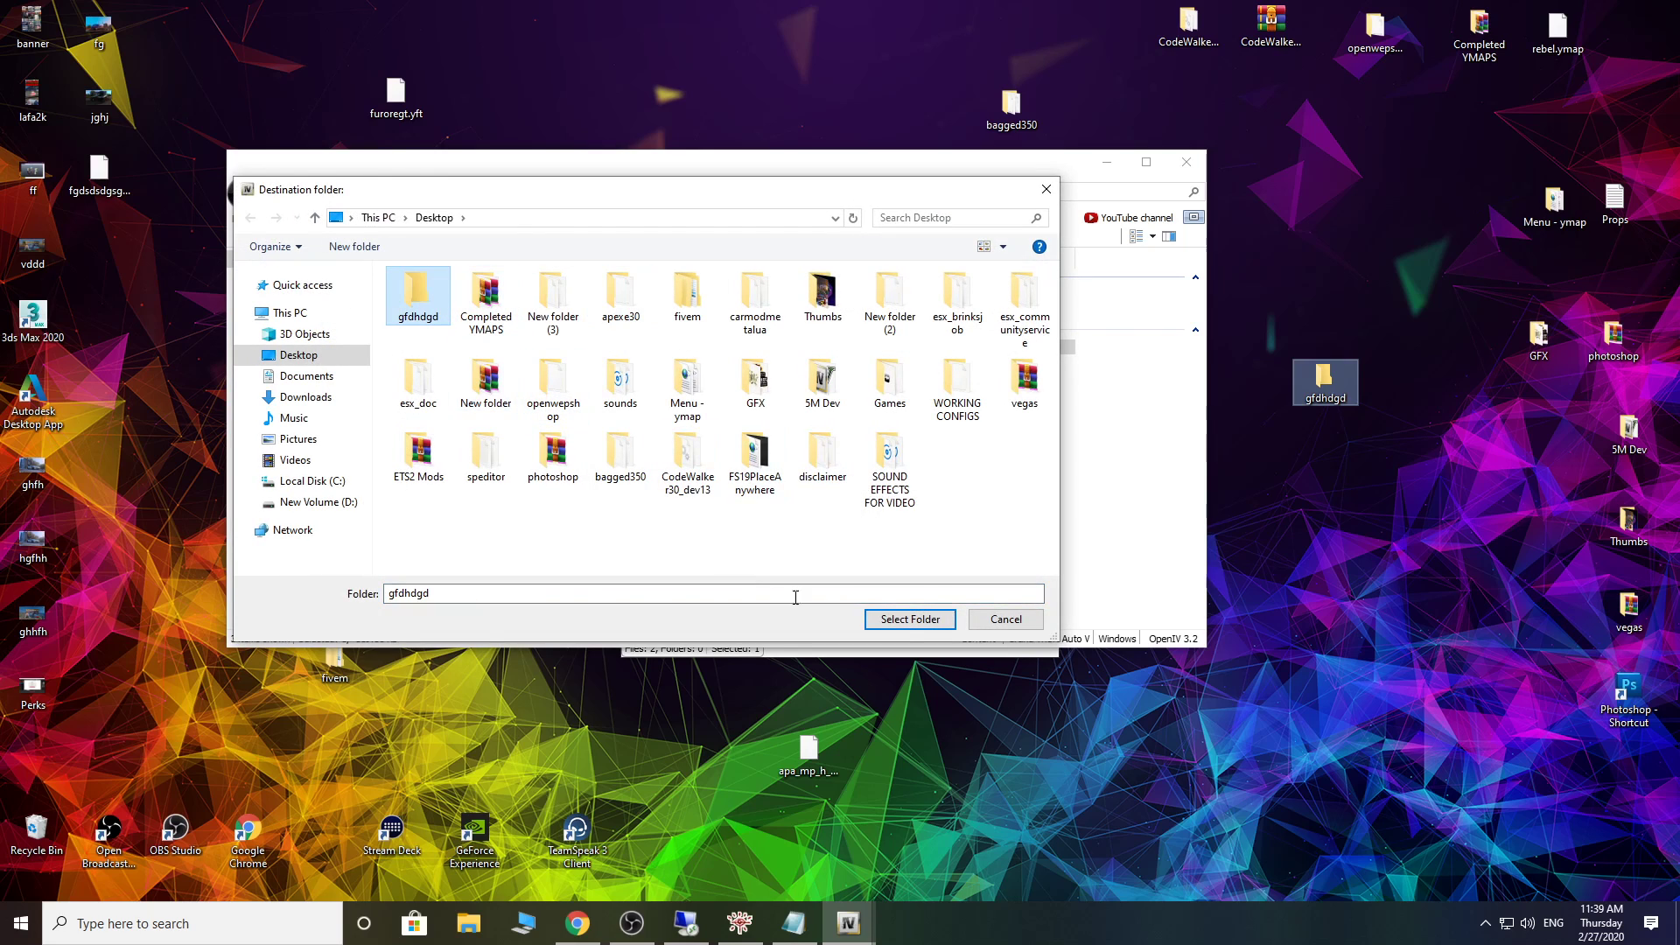
pyautogui.click(907, 619)
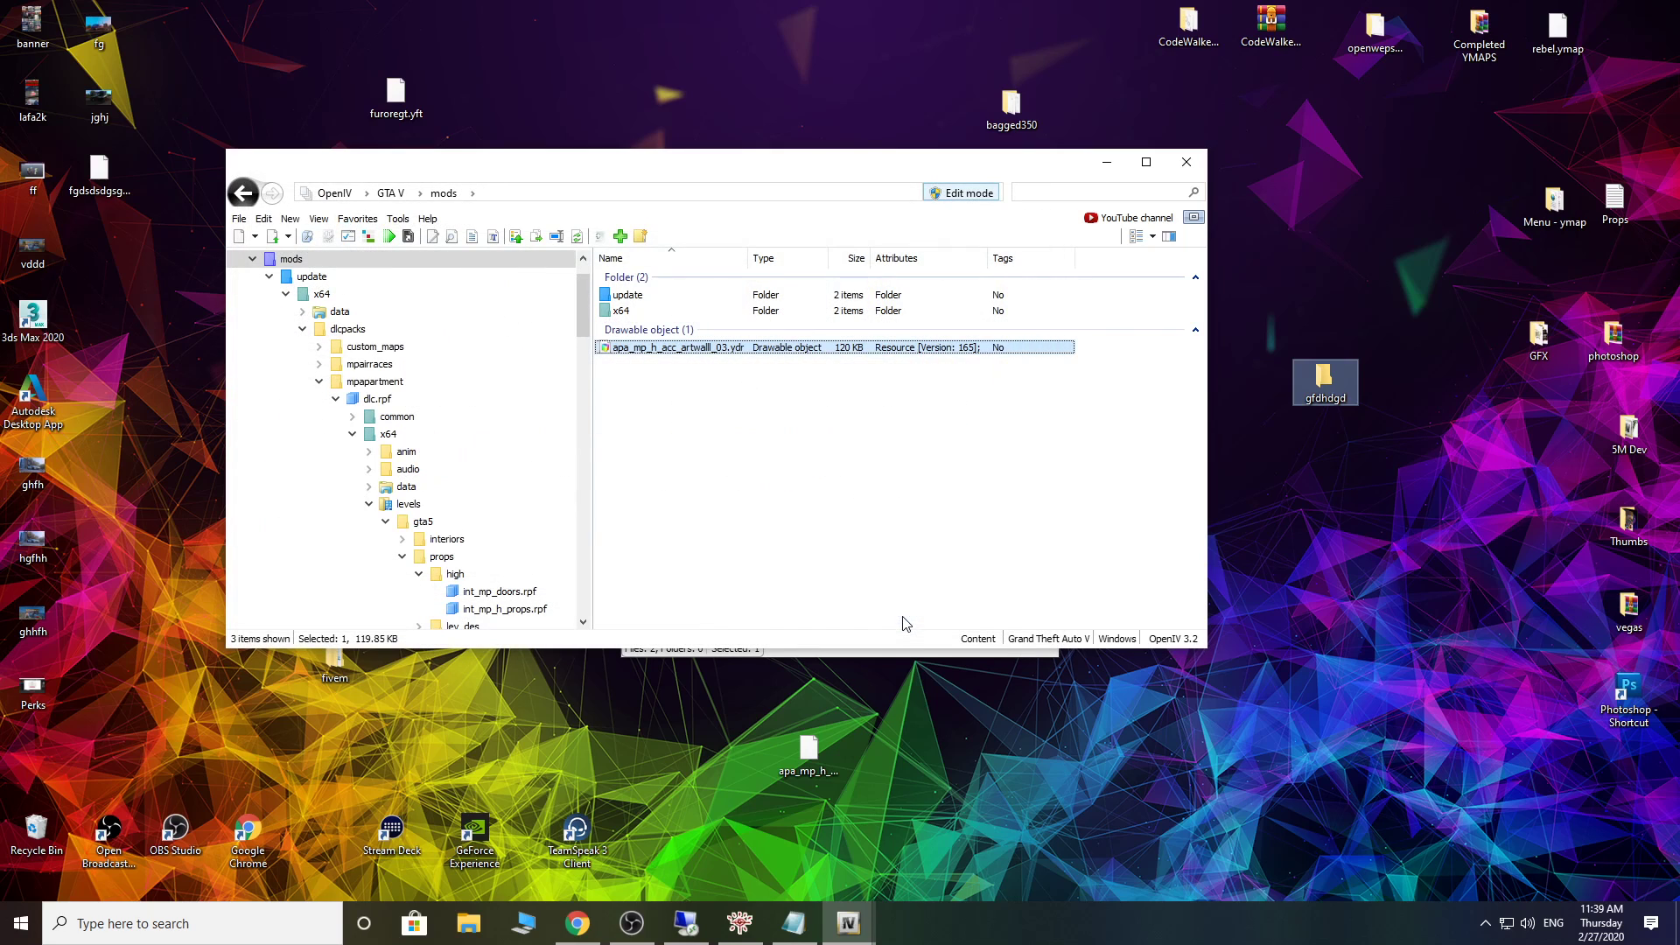
# Step: Open the exported apa_mp_h_acc_artwalll_03 folder in Large icons and open p_h_acc_artwalll03_a_d in Photoshop
pyautogui.doubleClick(1342, 393)
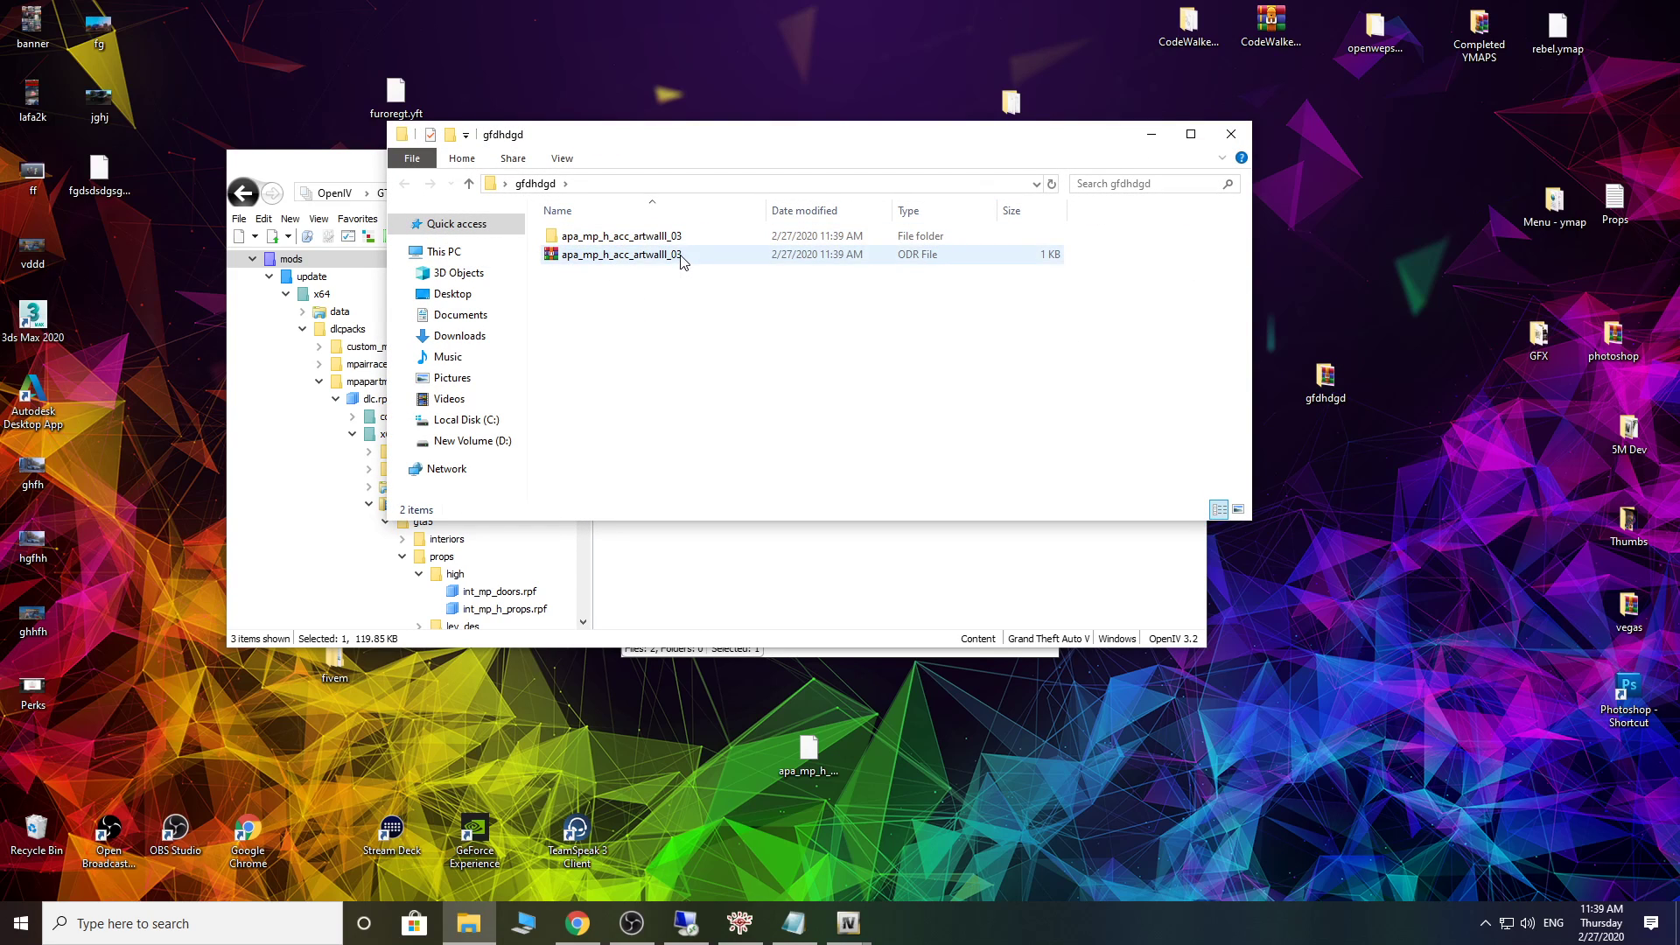
pyautogui.doubleClick(674, 236)
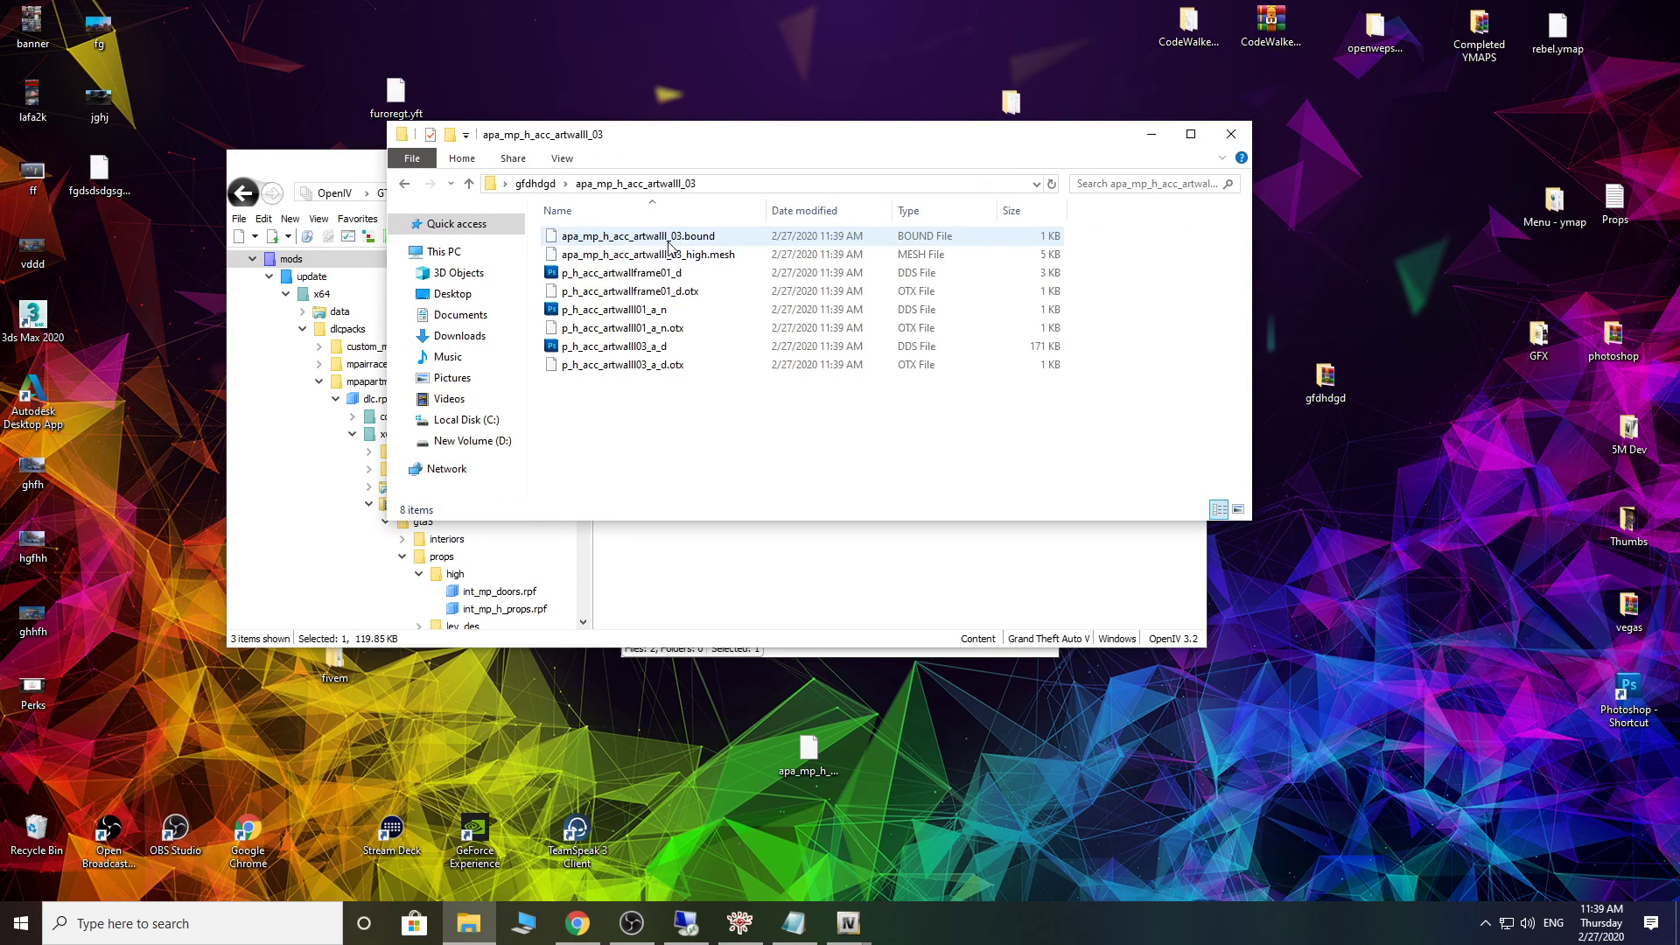
pyautogui.click(560, 158)
pyautogui.click(665, 184)
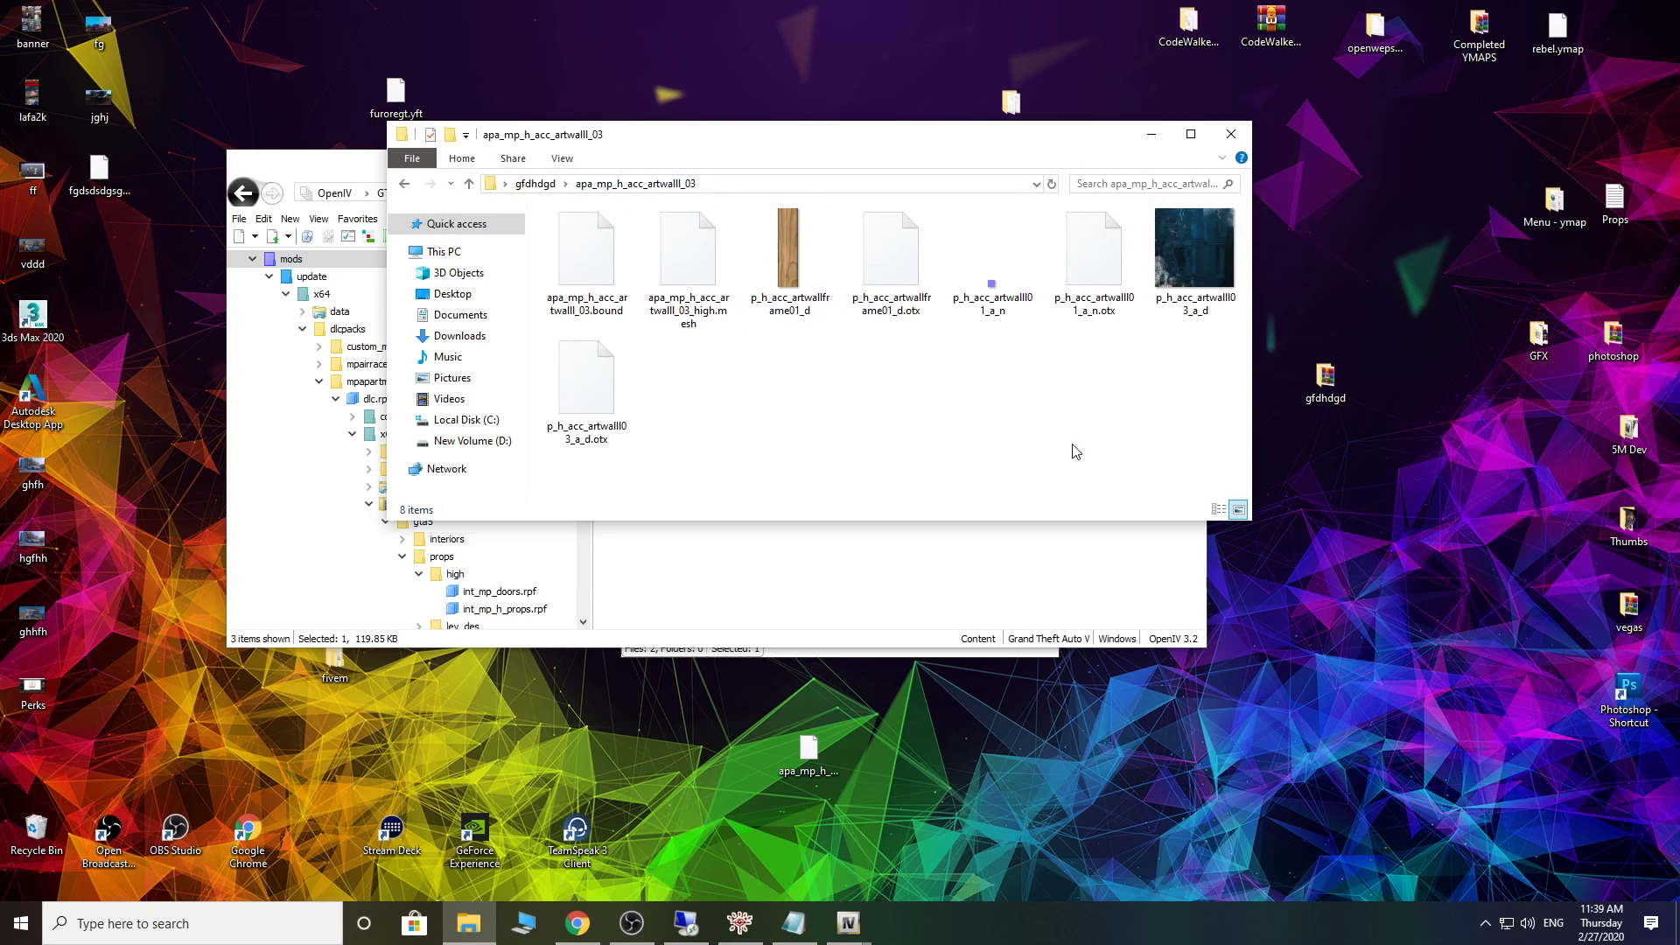
pyautogui.click(1190, 280)
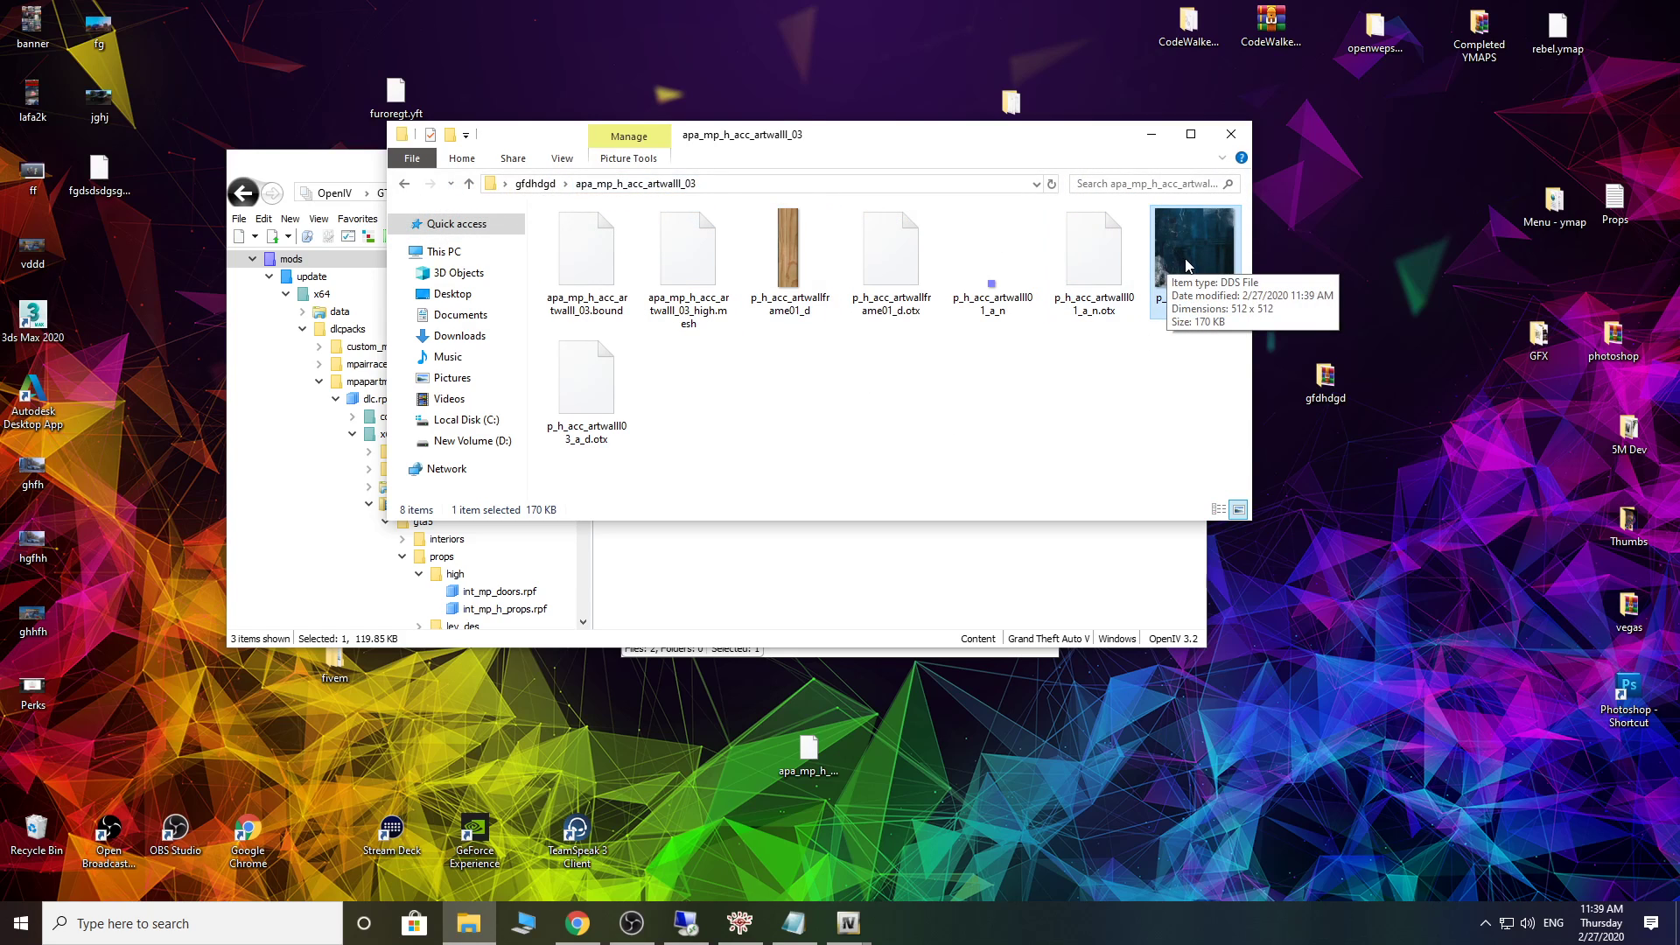
pyautogui.doubleClick(1195, 258)
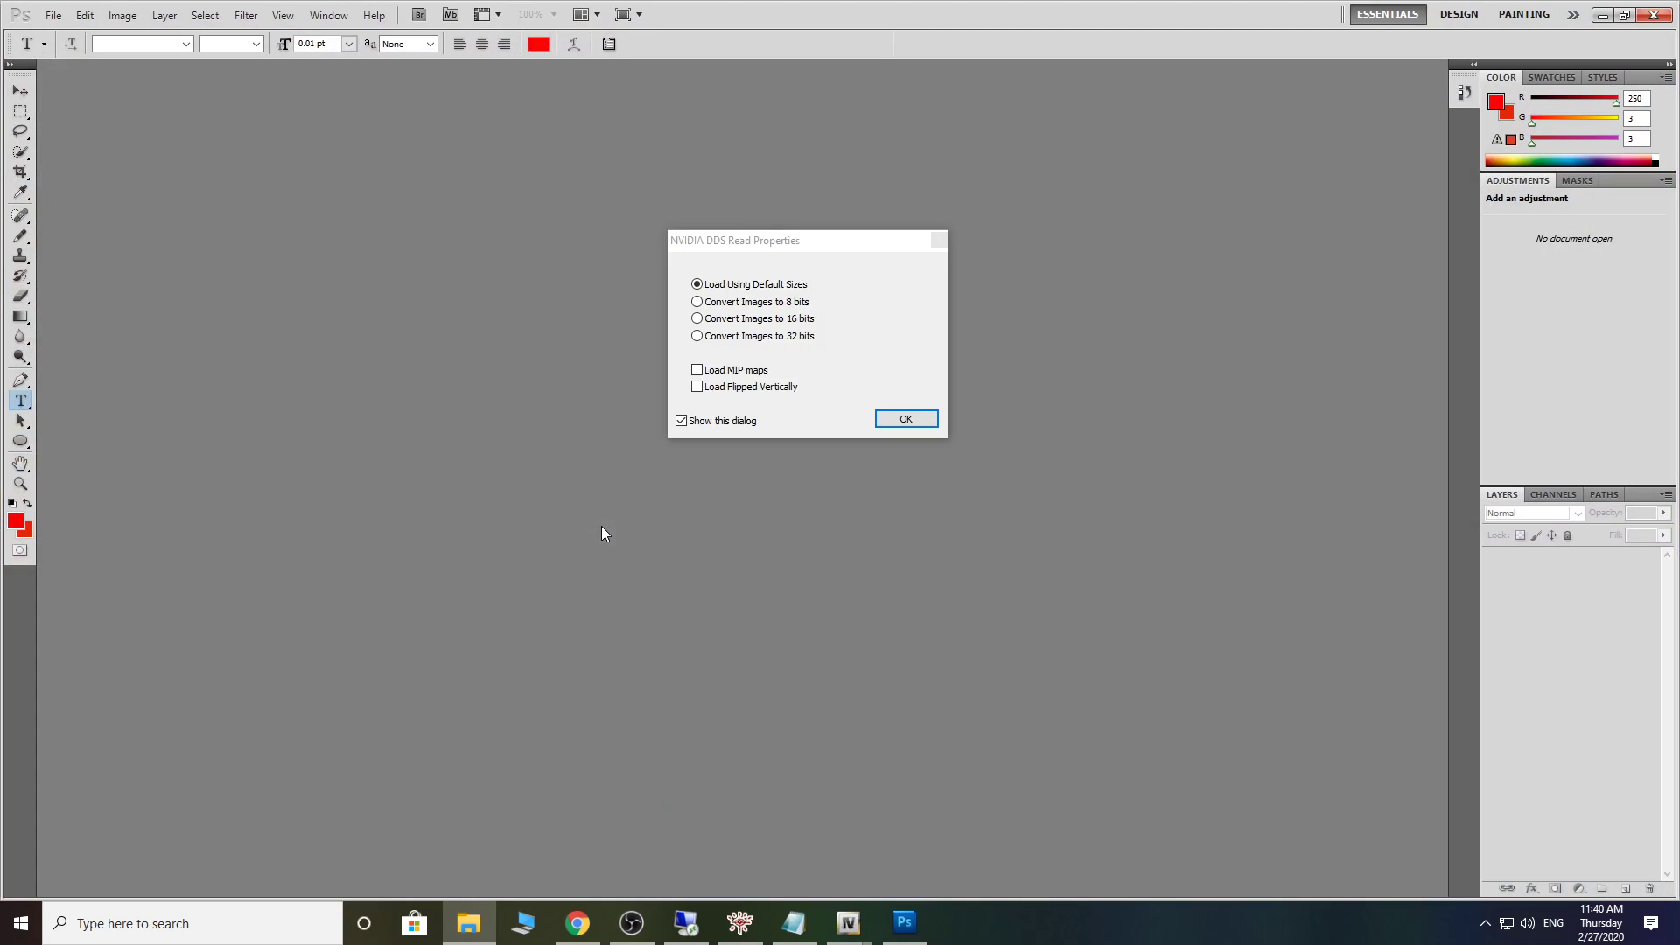
# Step: Load the DDS with default options and add 'RIBSOSAY TEST' text near the poster centre
pyautogui.click(884, 415)
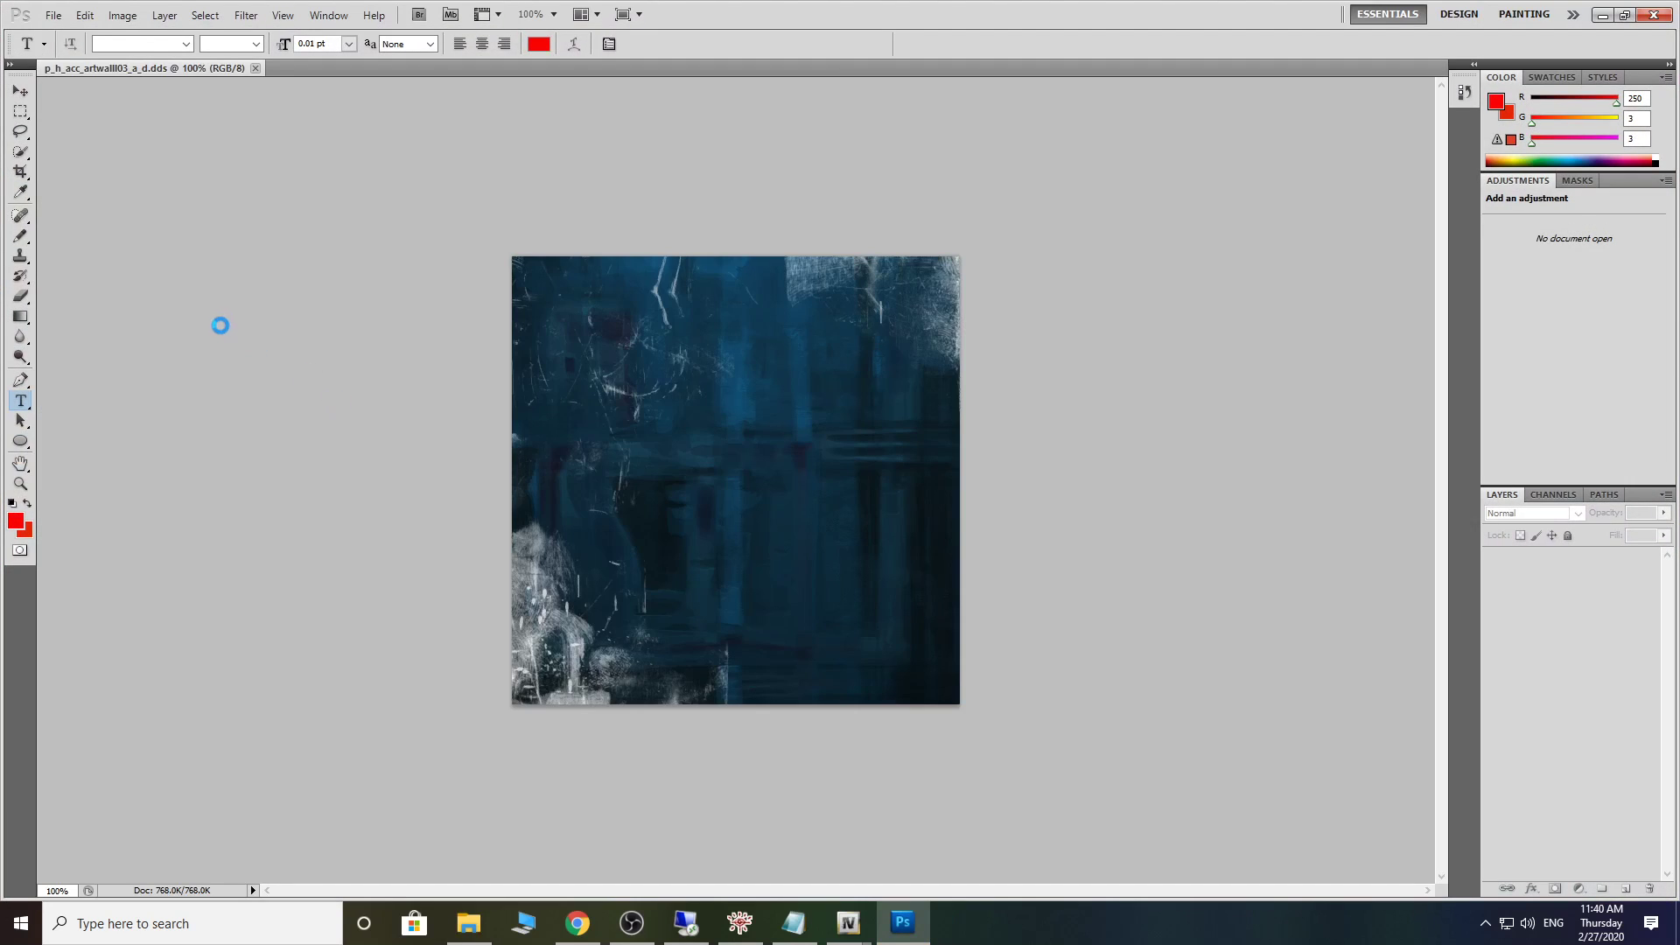
pyautogui.click(576, 399)
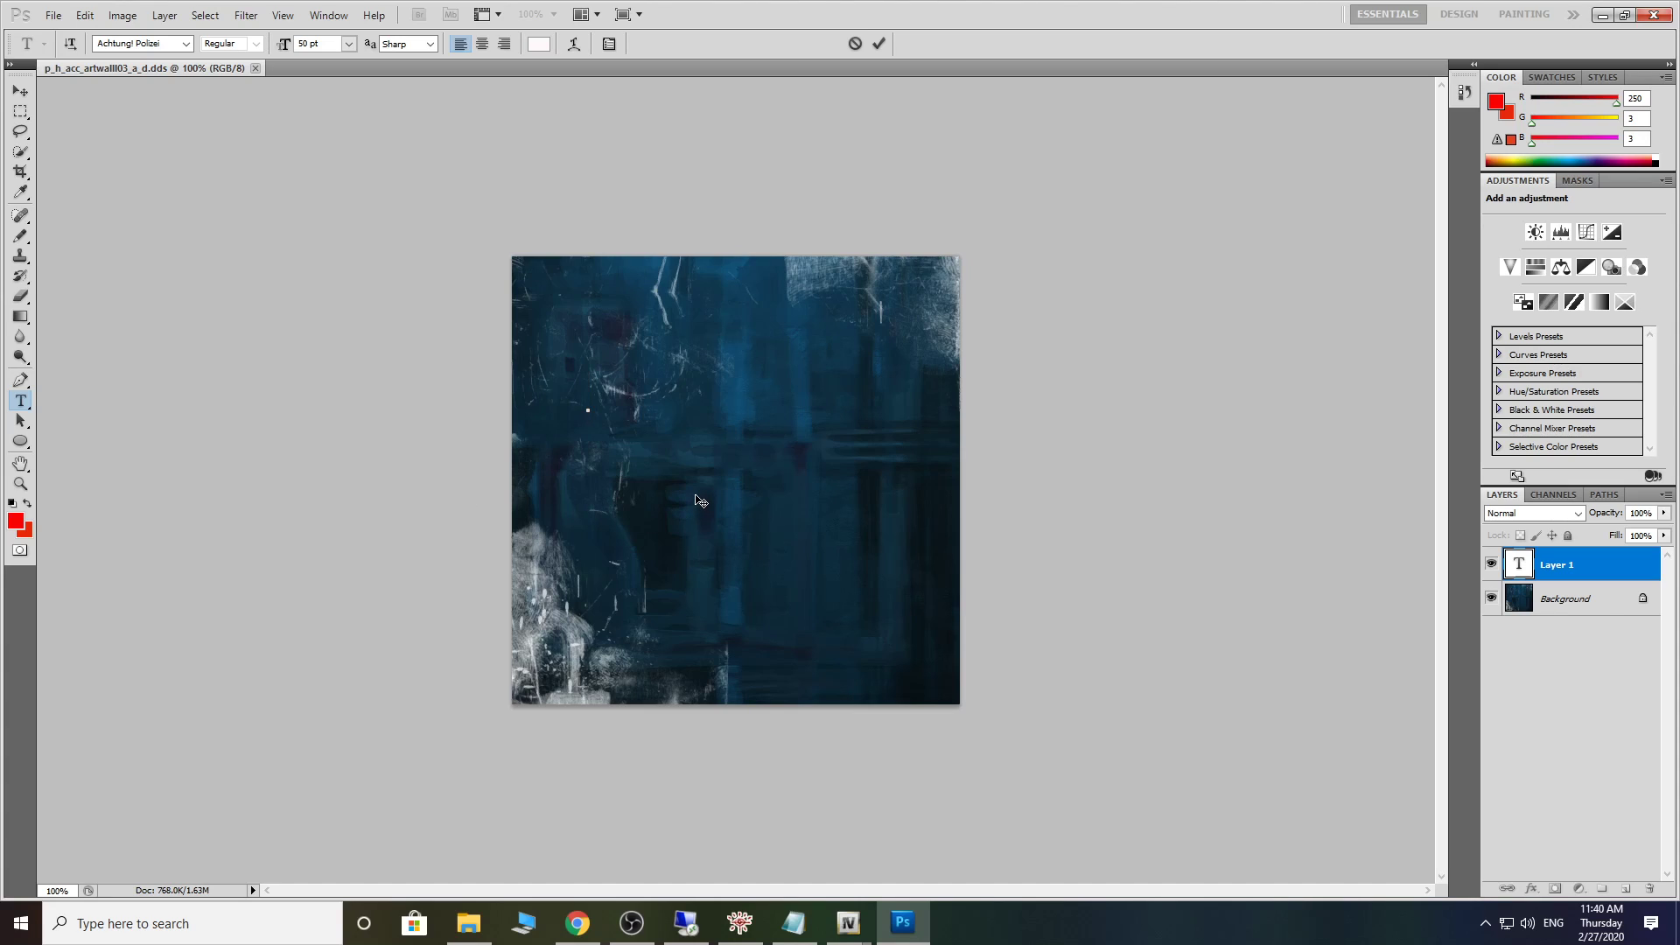
pyautogui.write('RIBSO')
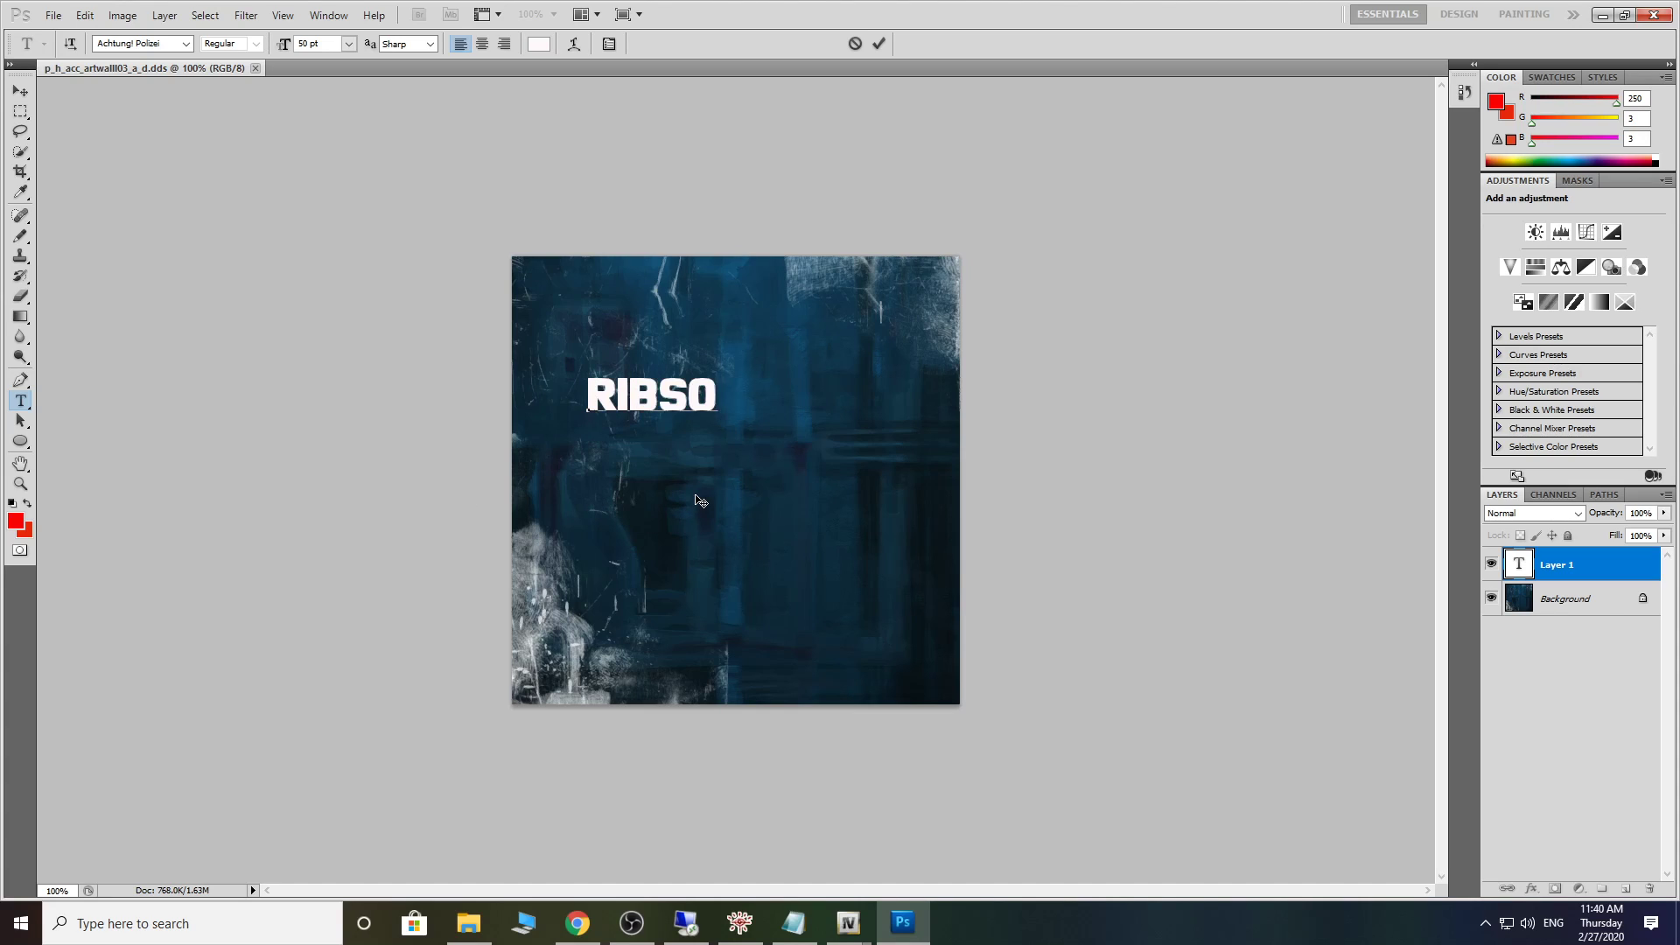
pyautogui.write('SAY TEST')
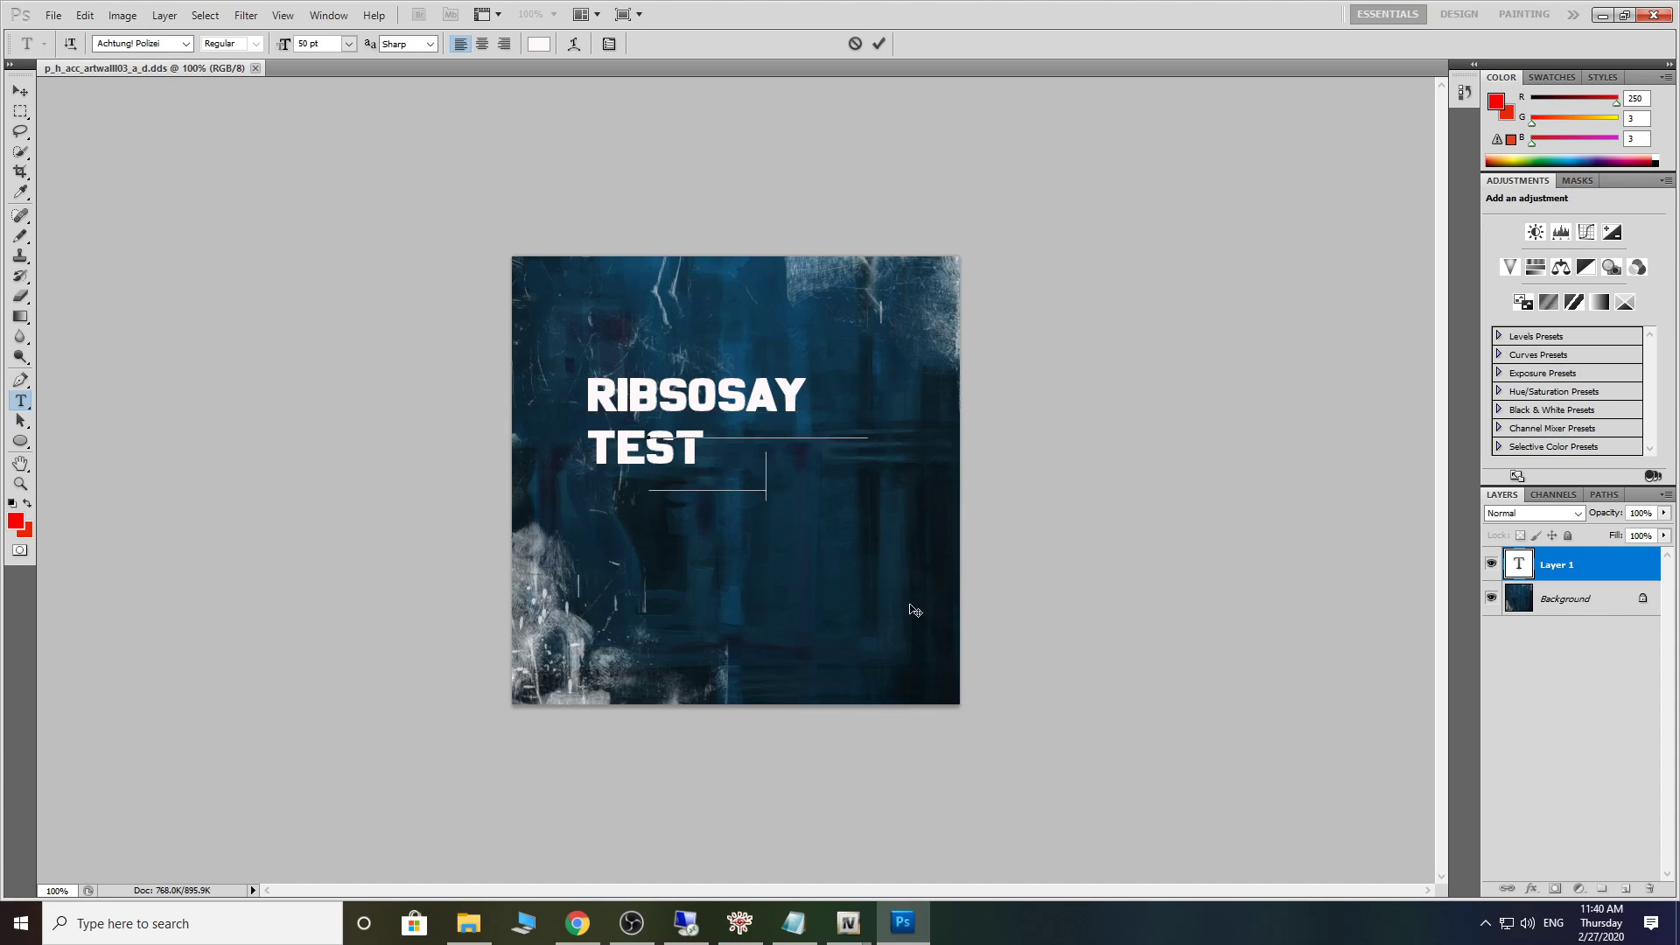
pyautogui.moveTo(908, 607); pyautogui.dragTo(749, 398)
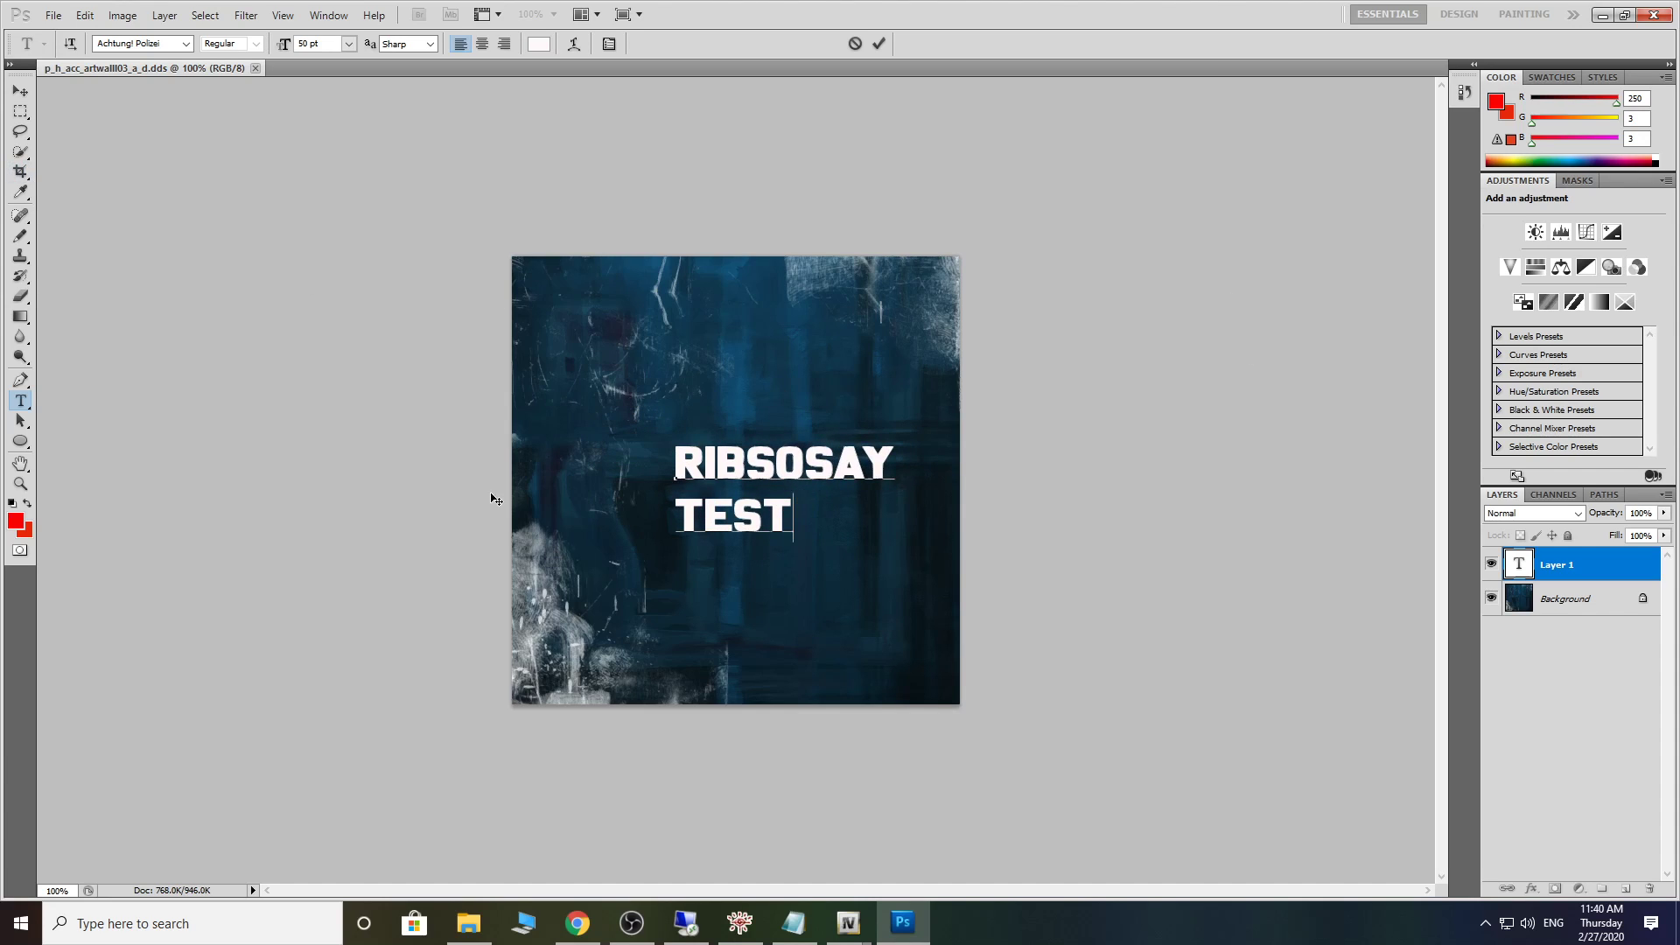
# Step: Save the poster in D3D/DDS format over p_h_acc_artwalll03_a_d.dds, then close Photoshop
pyautogui.click(55, 17)
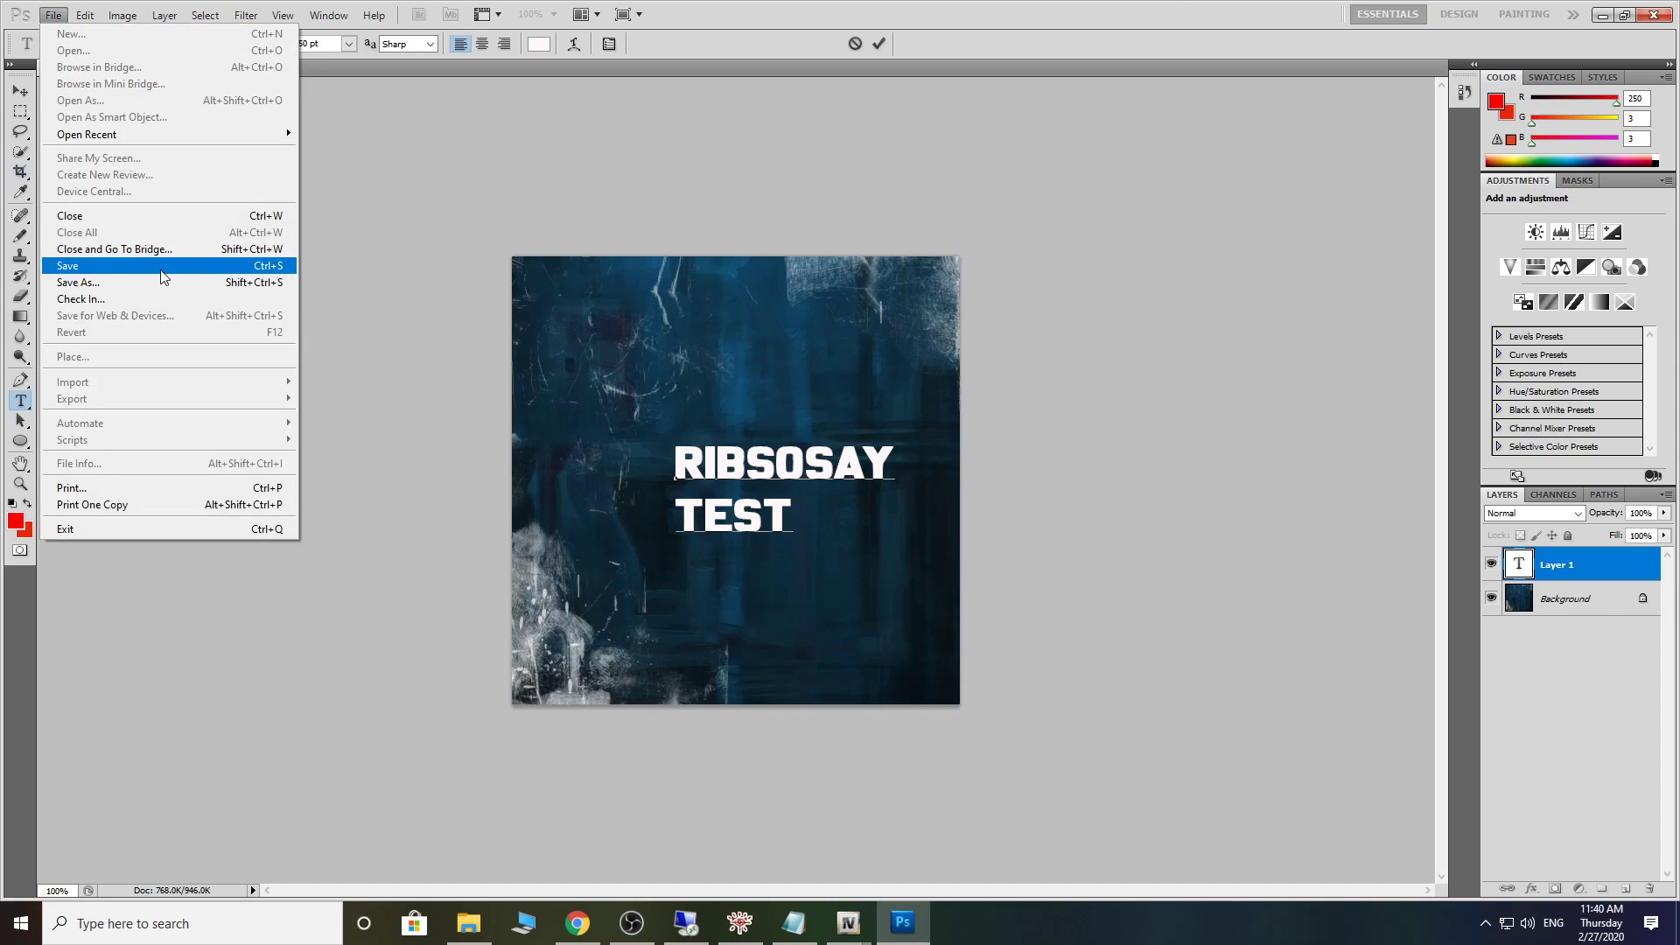
pyautogui.click(537, 209)
pyautogui.click(51, 17)
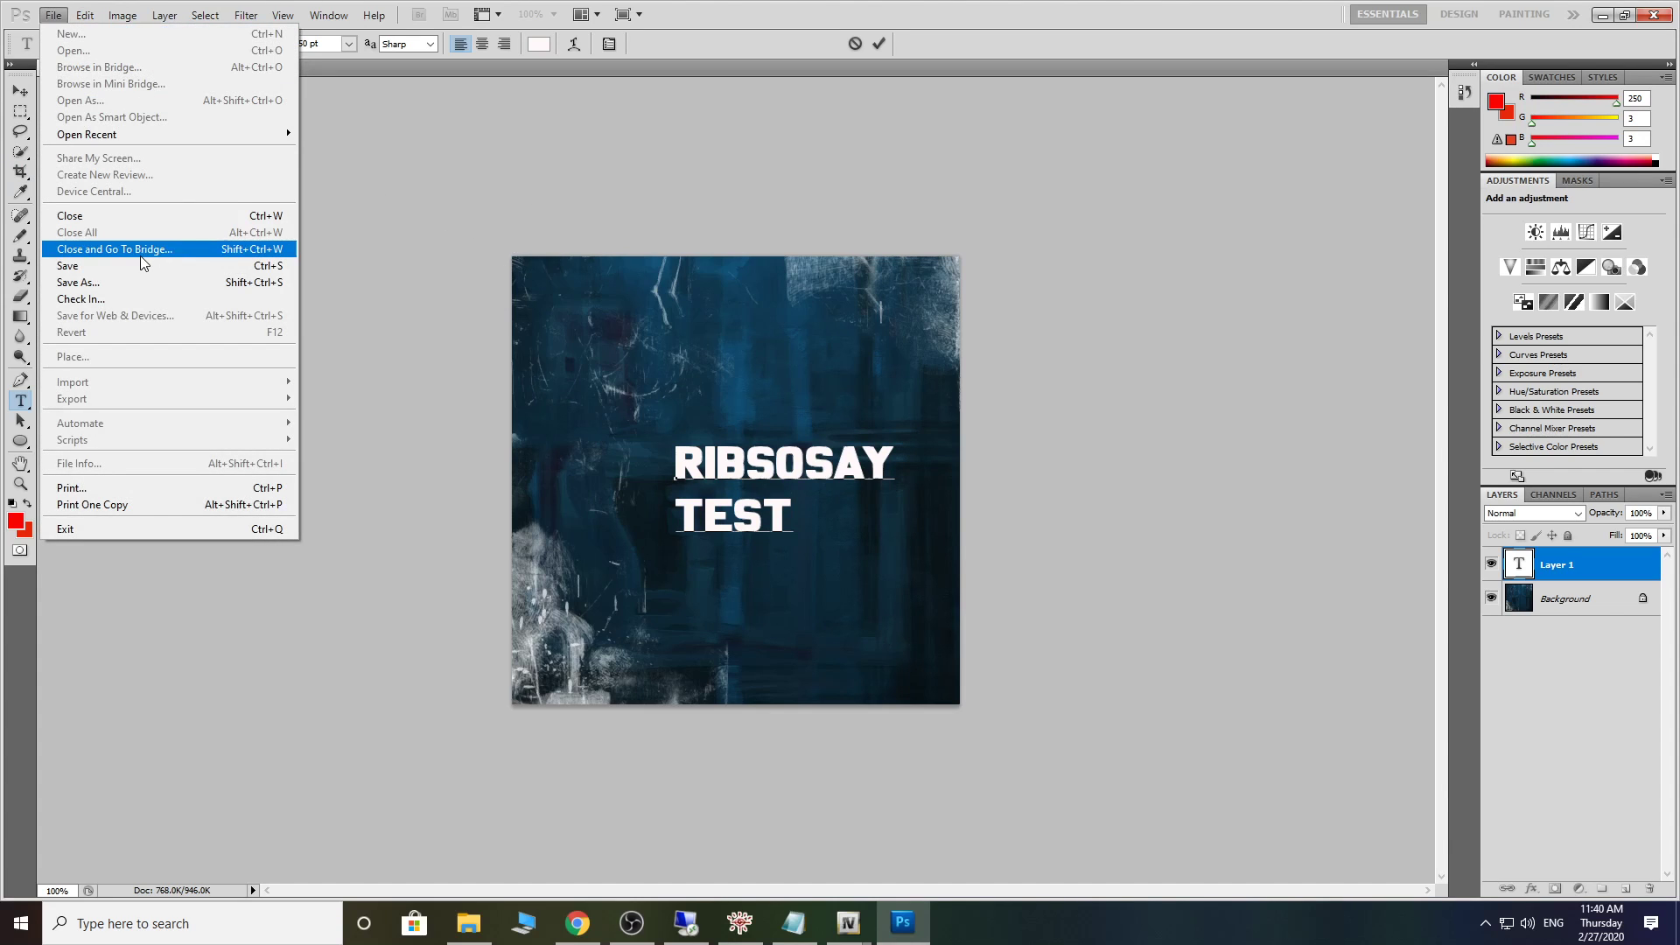
pyautogui.click(121, 282)
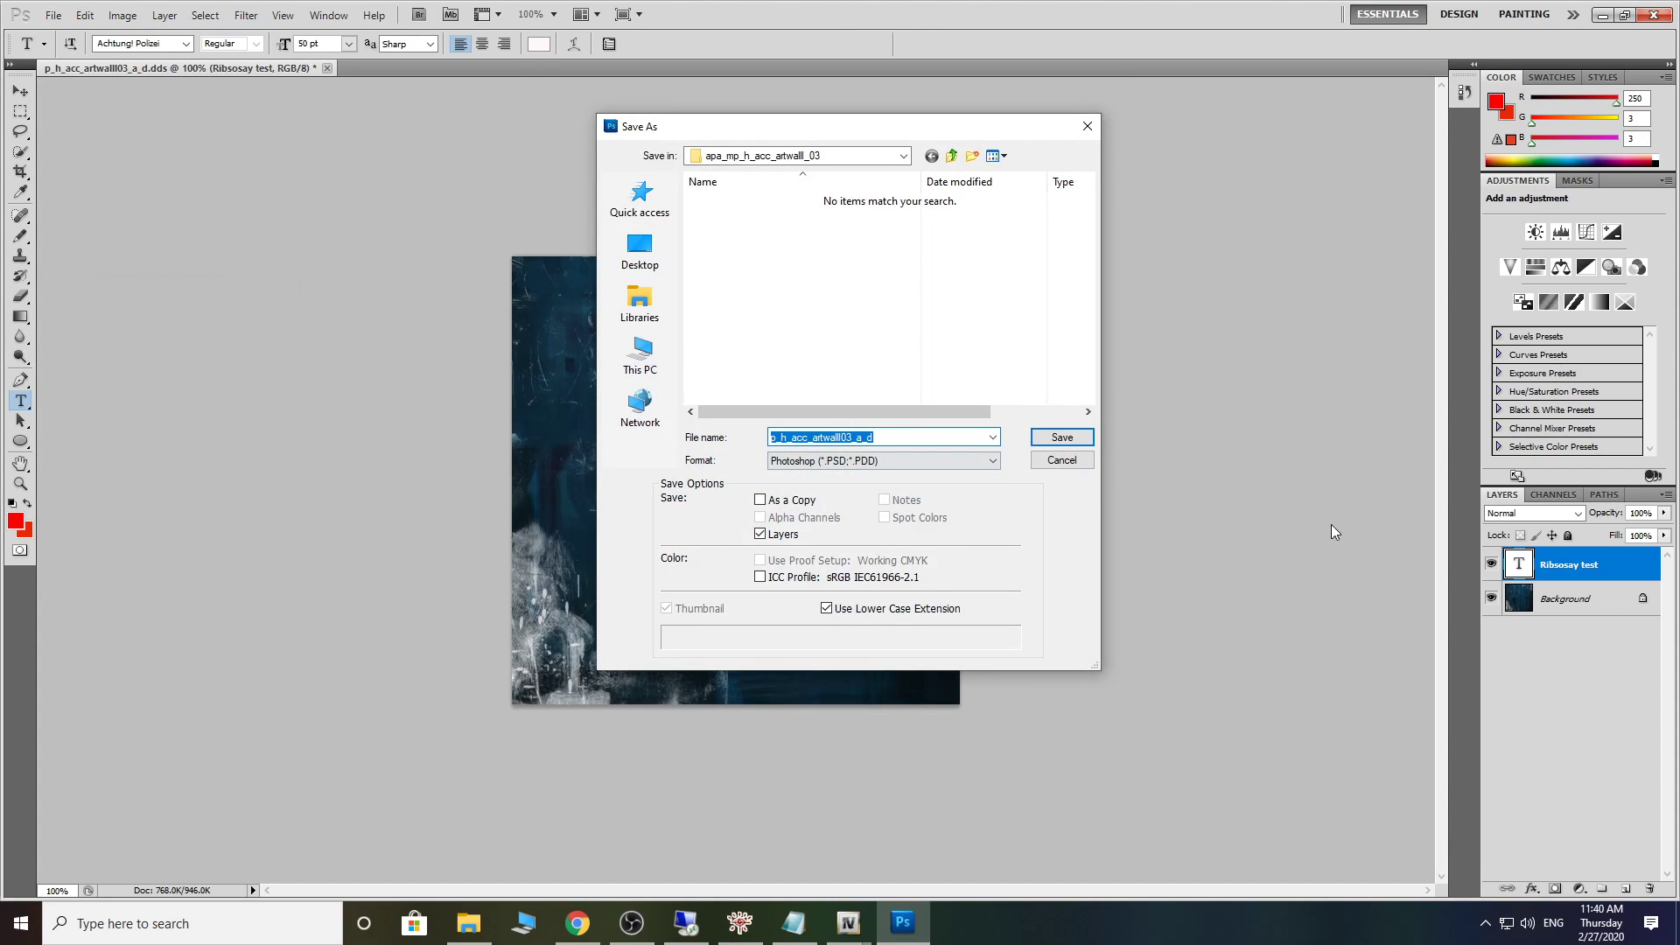
pyautogui.click(900, 462)
pyautogui.click(866, 523)
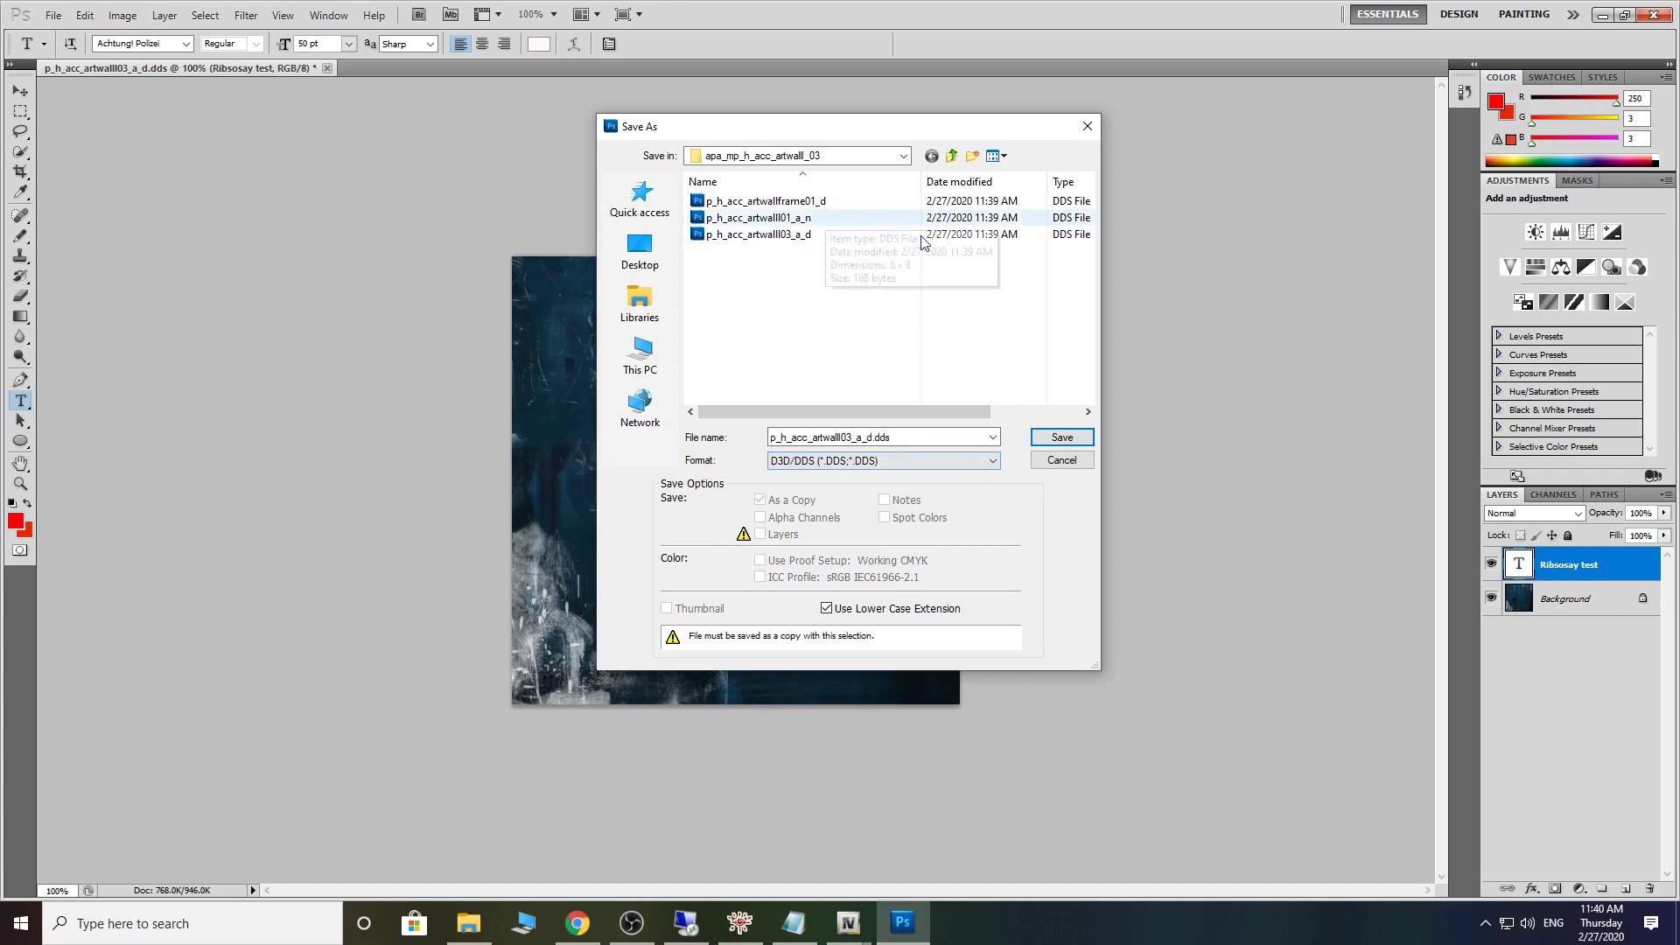
pyautogui.click(1062, 436)
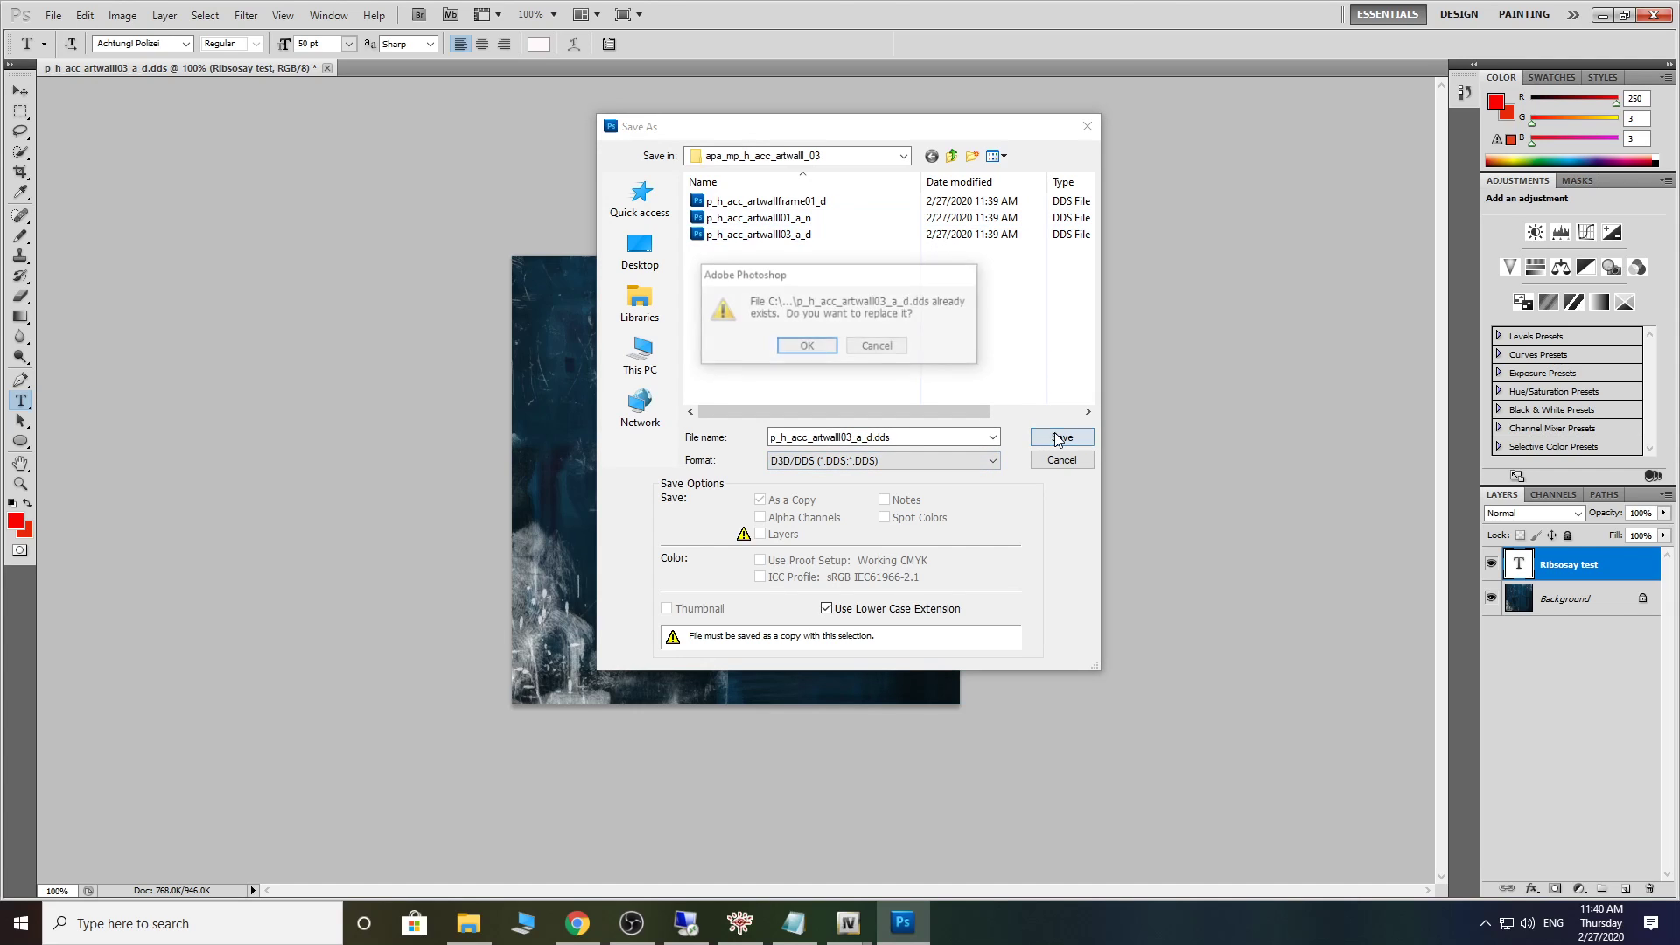
pyautogui.click(805, 347)
pyautogui.click(924, 235)
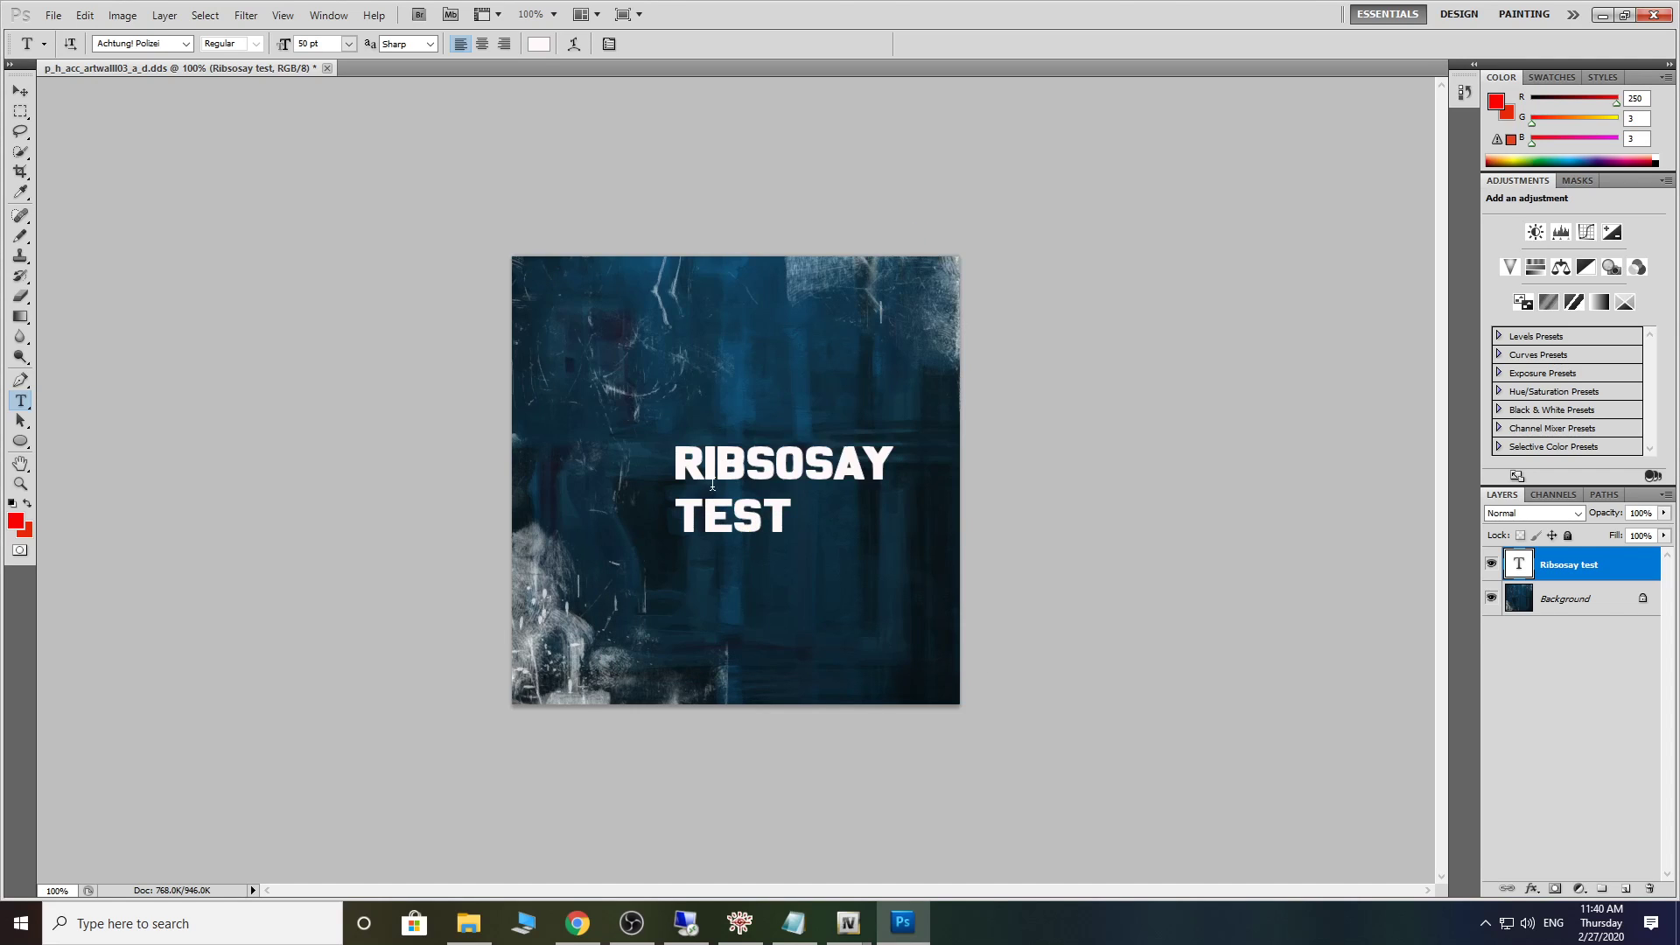
pyautogui.click(1654, 15)
# Step: Discard Photoshop's layered changes, close the texture folder, and inspect the artwall model preview in OpenIV
pyautogui.click(861, 350)
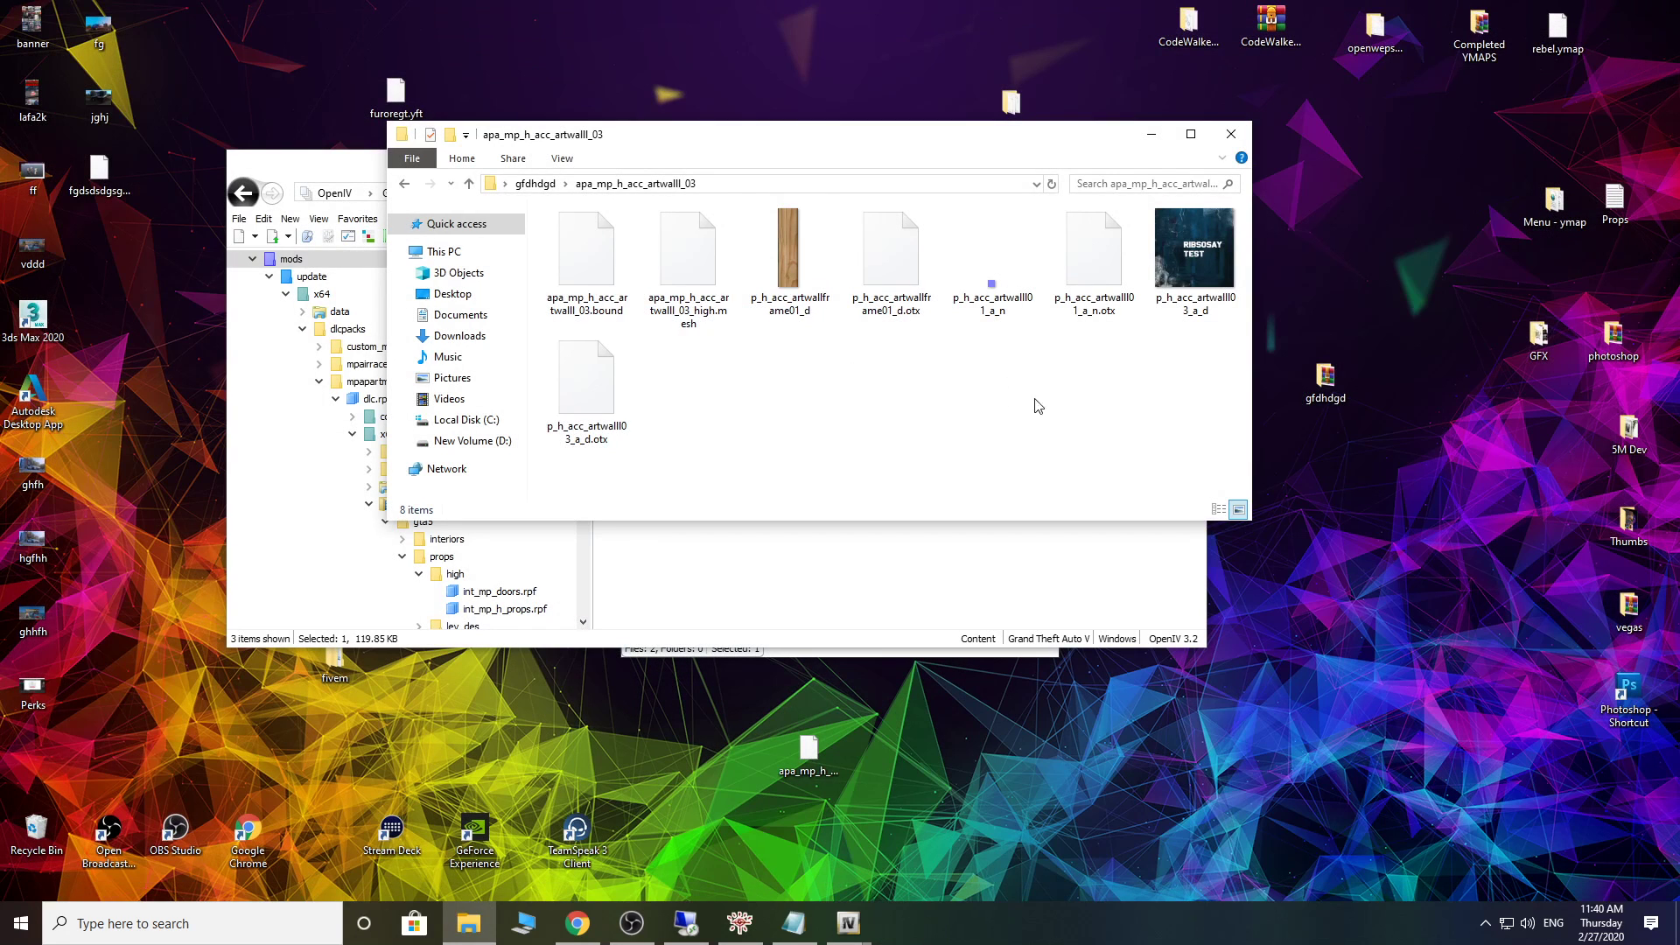
pyautogui.moveTo(1173, 306)
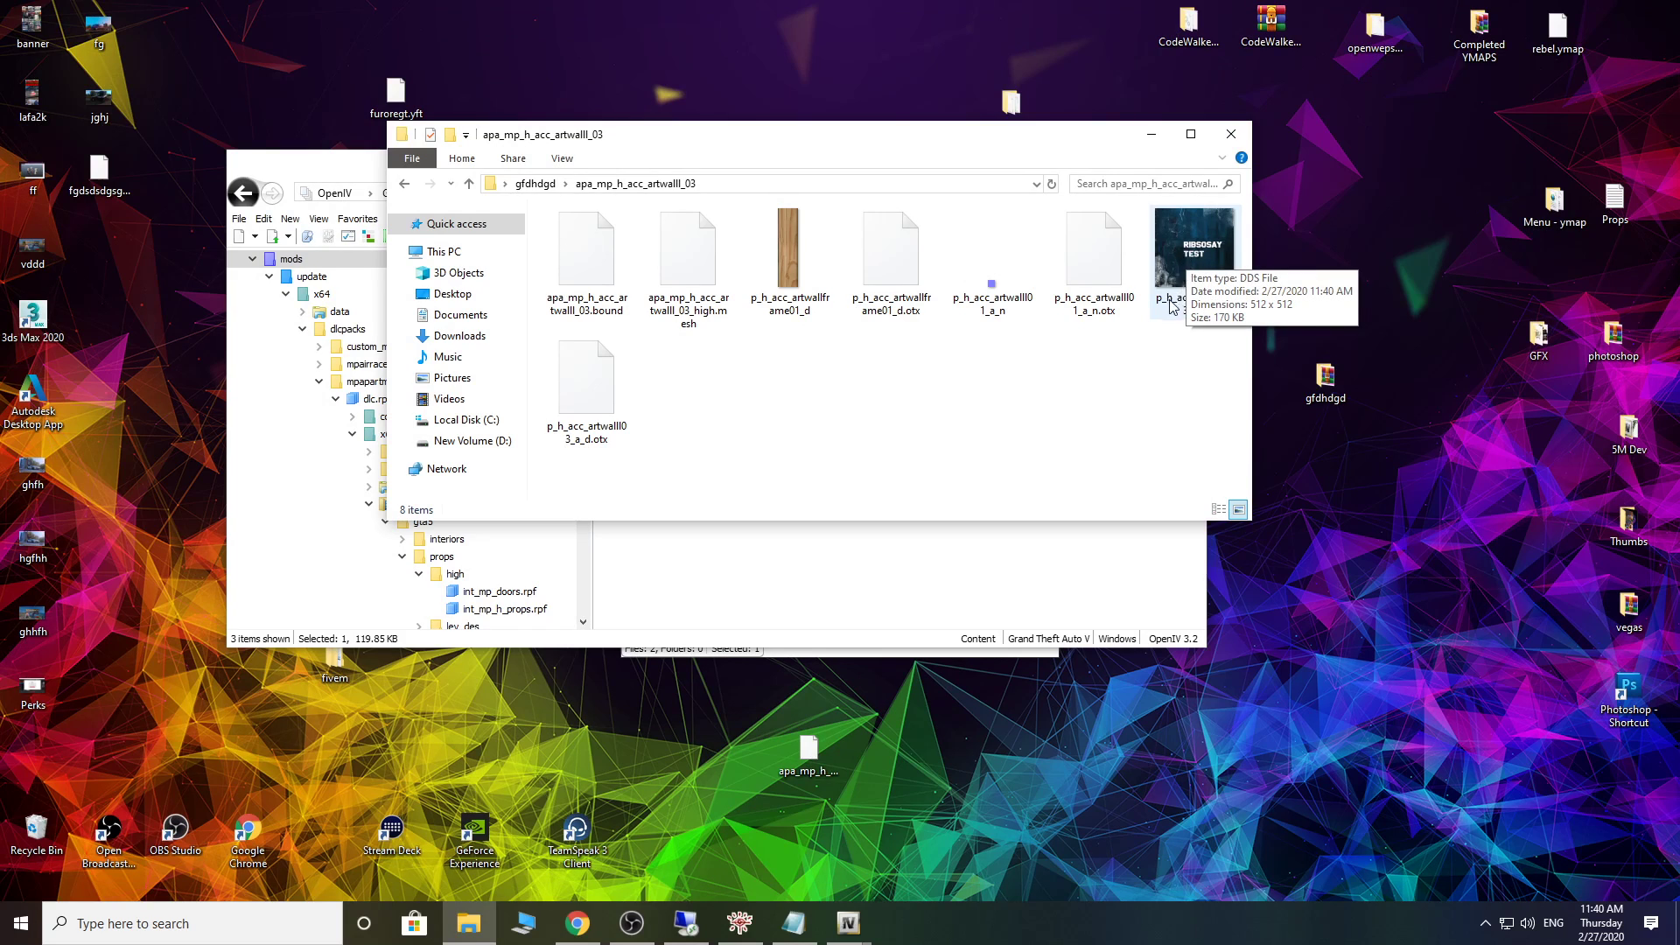
pyautogui.click(1232, 134)
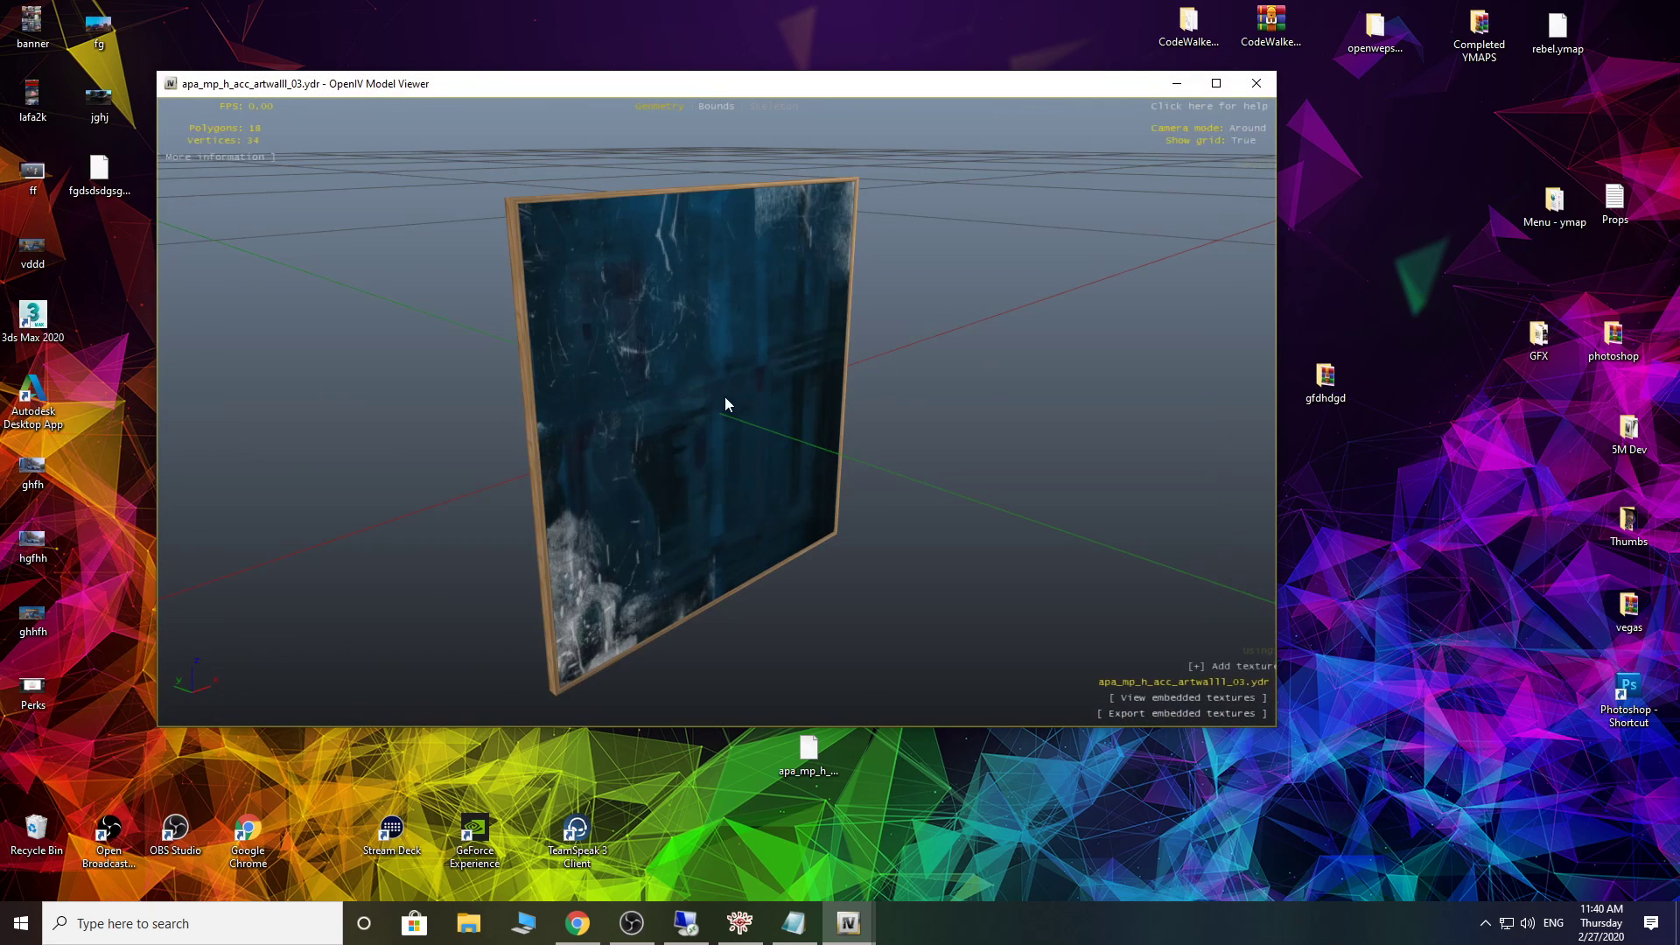
pyautogui.moveTo(866, 315); pyautogui.dragTo(806, 265)
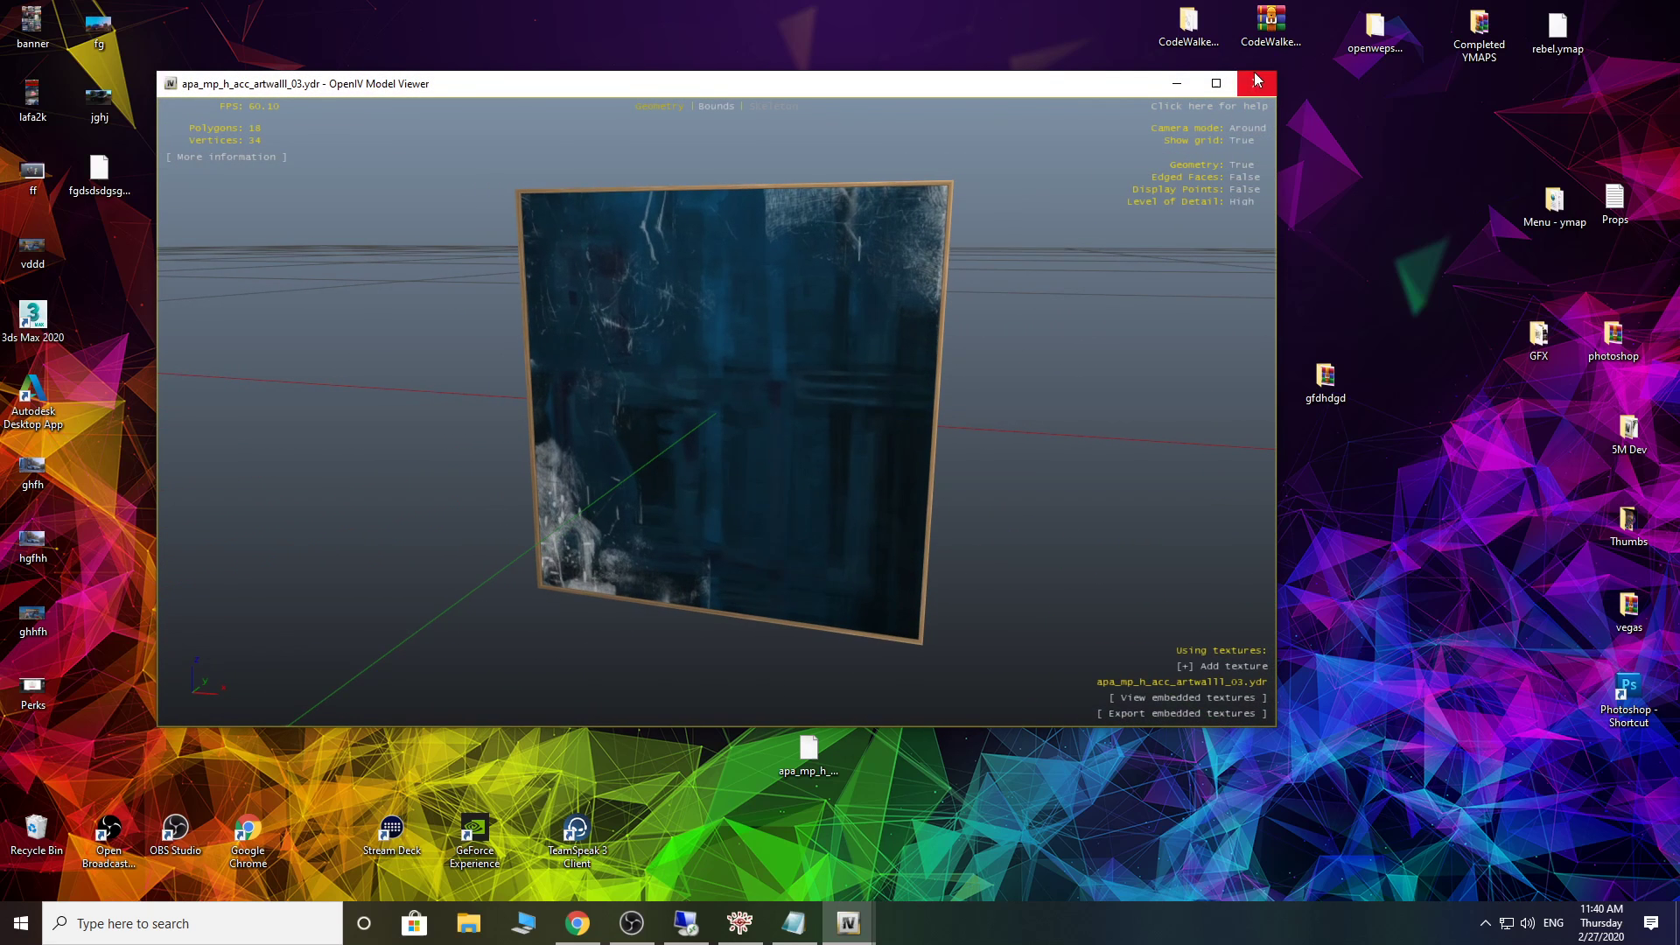
pyautogui.click(1258, 83)
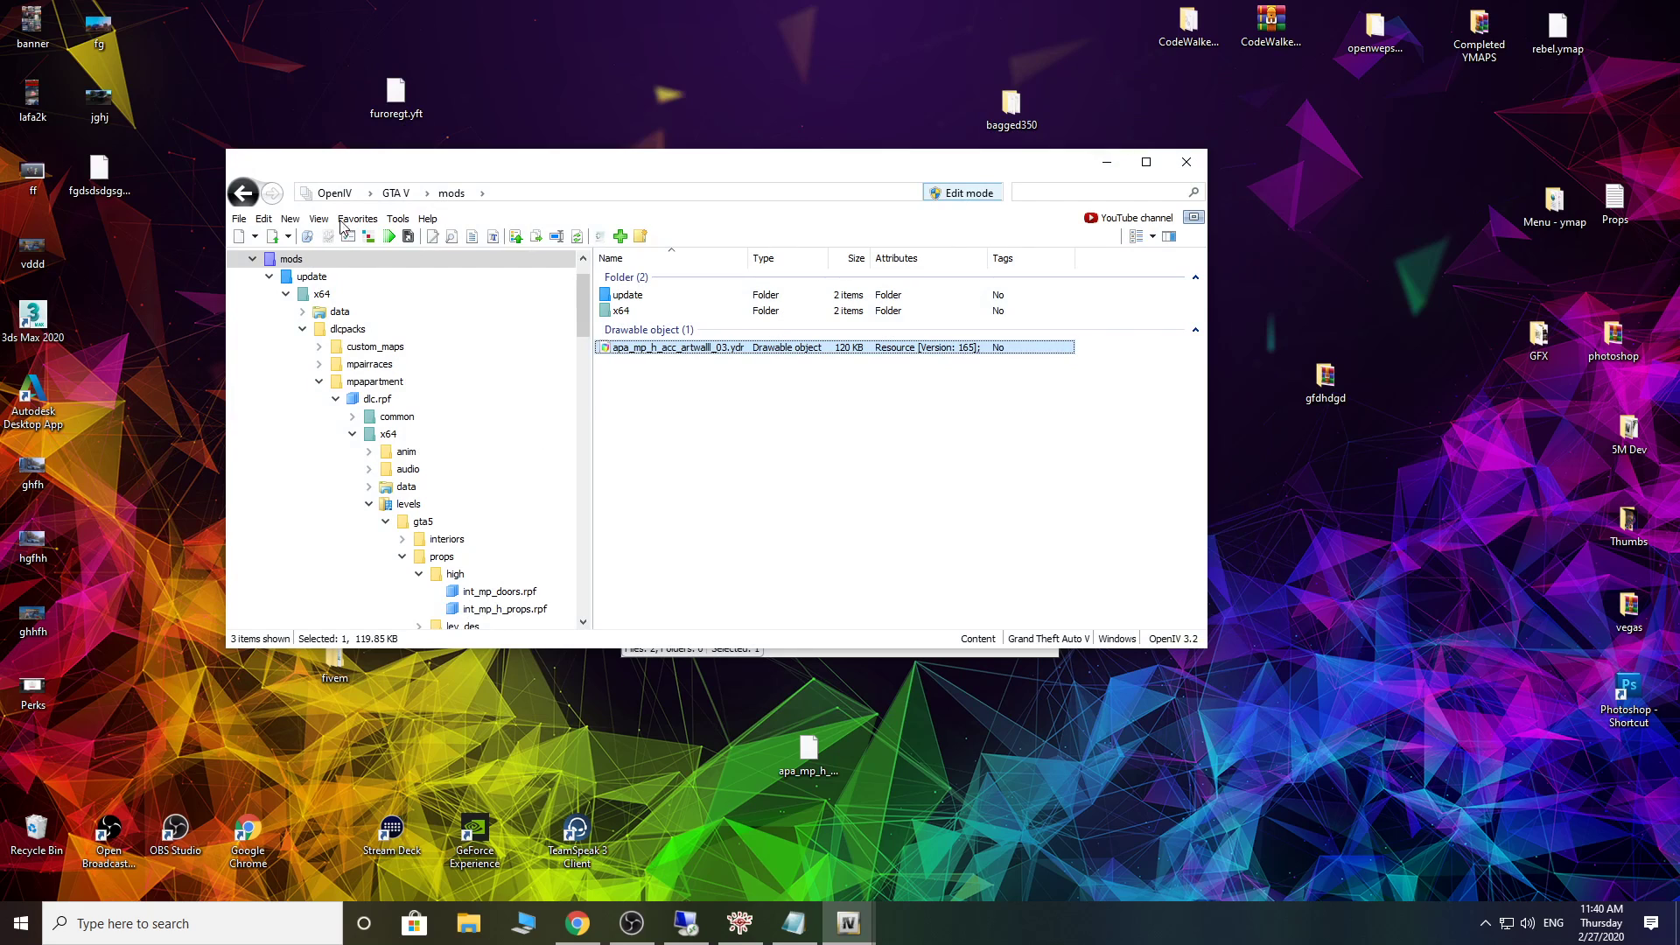
# Step: Import apa_mp_h_acc_artwalll_03.odr from openFormats to rebuild the artwall .ydr
pyautogui.click(296, 221)
pyautogui.click(289, 220)
pyautogui.click(285, 220)
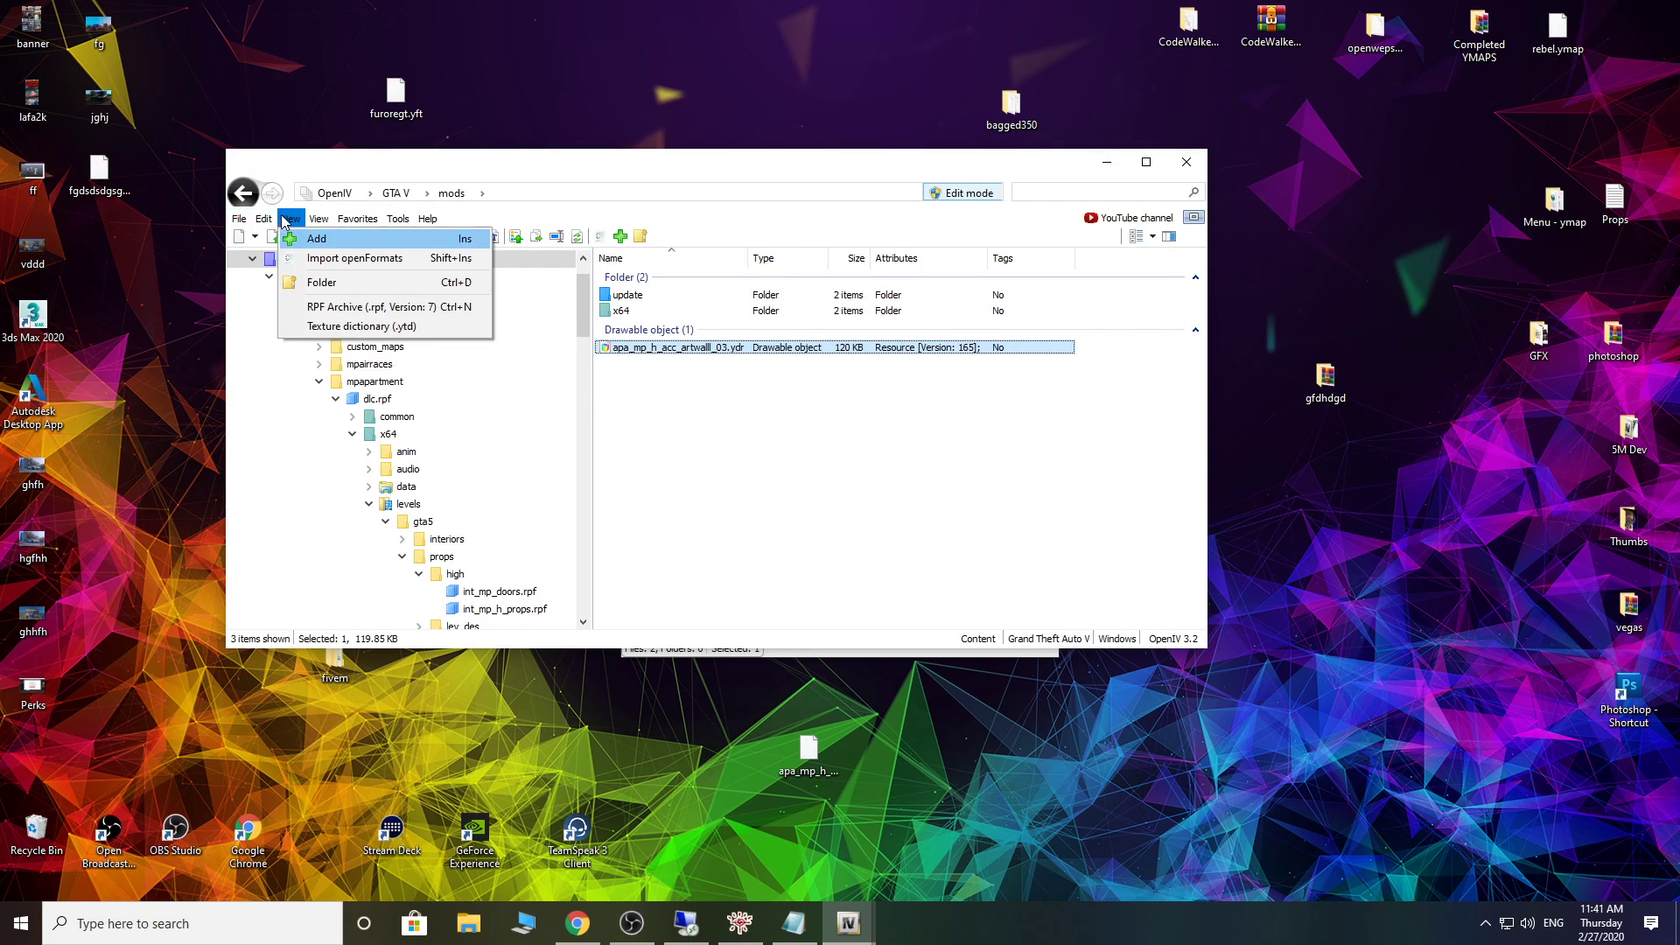
pyautogui.click(371, 256)
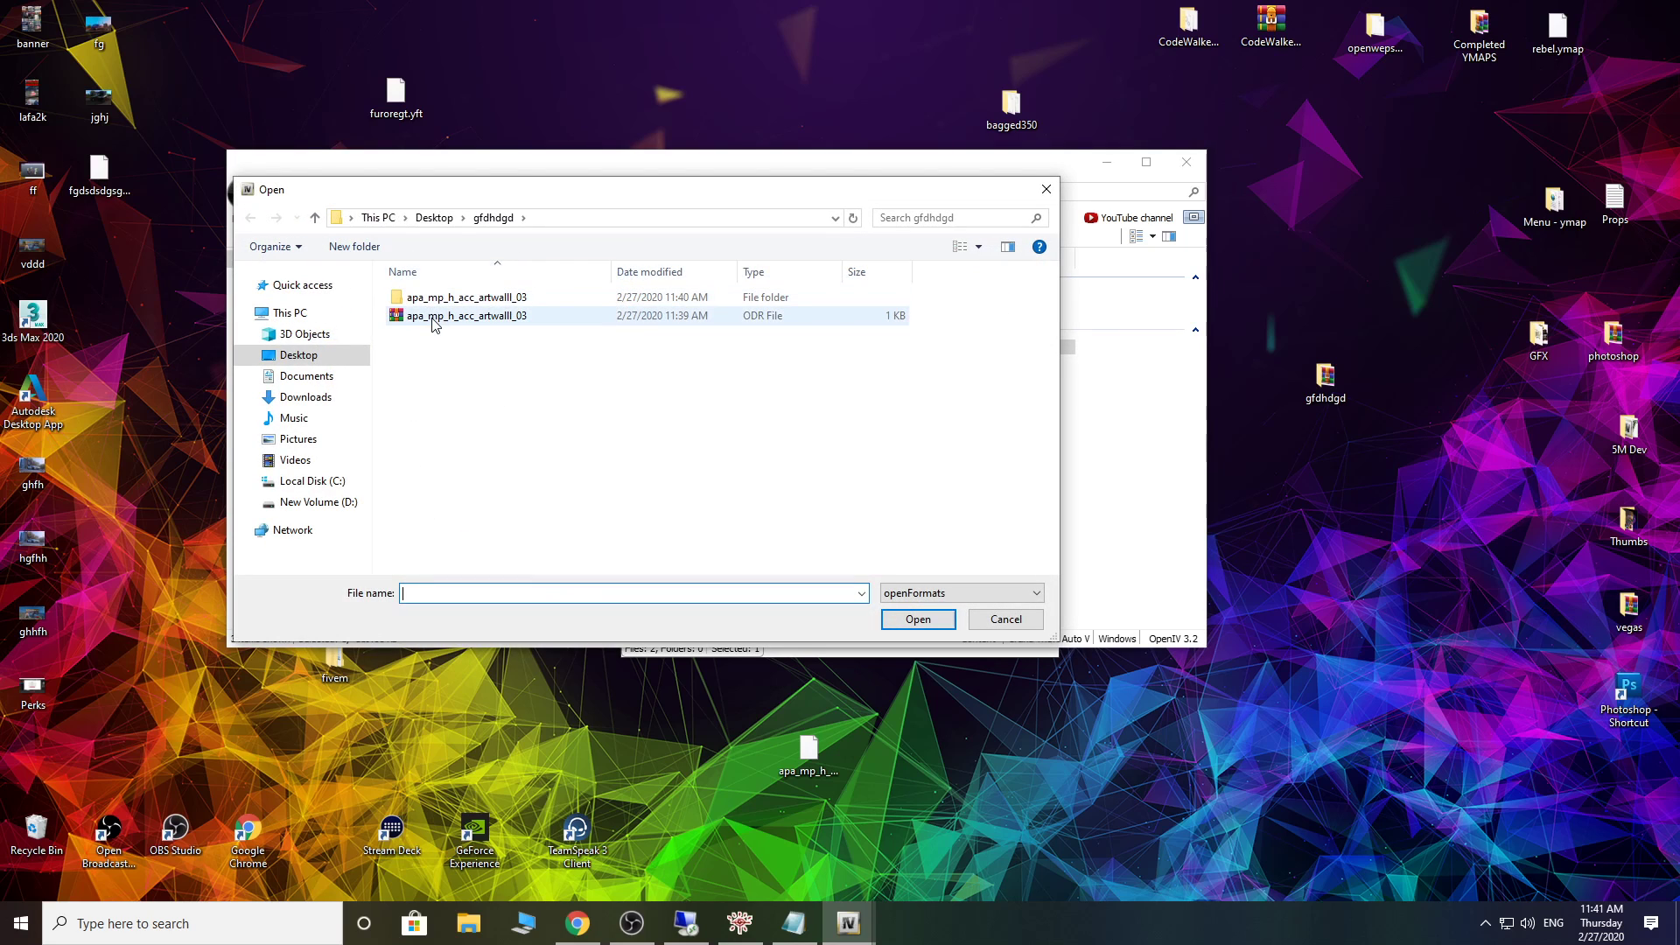
pyautogui.click(435, 317)
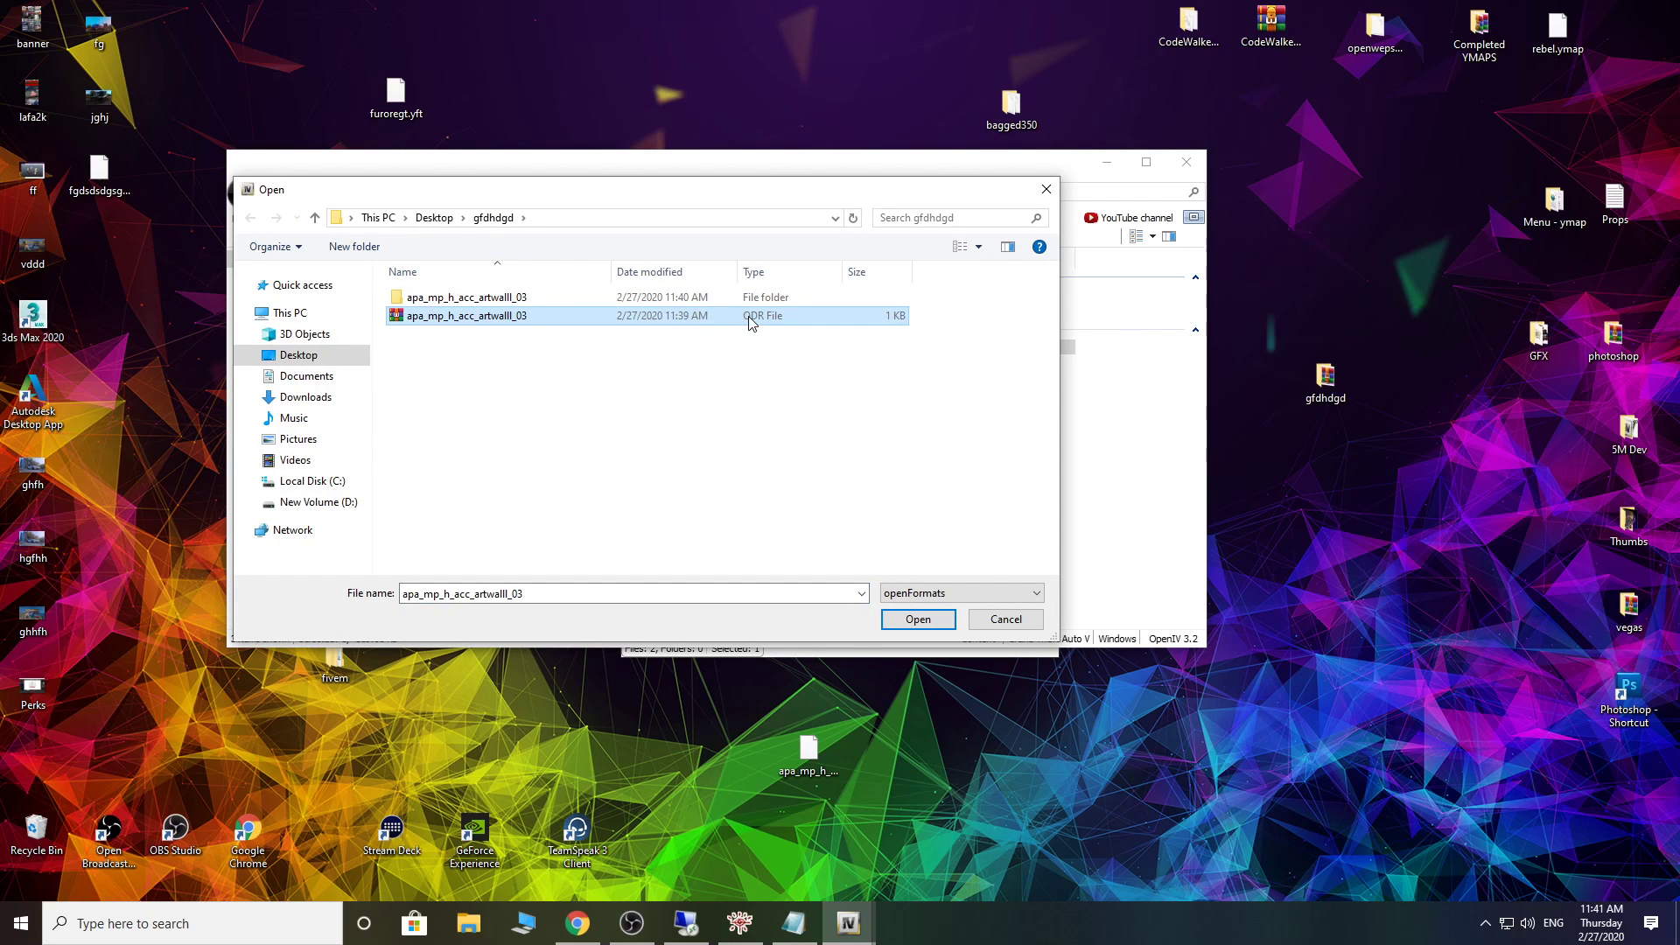
pyautogui.click(942, 625)
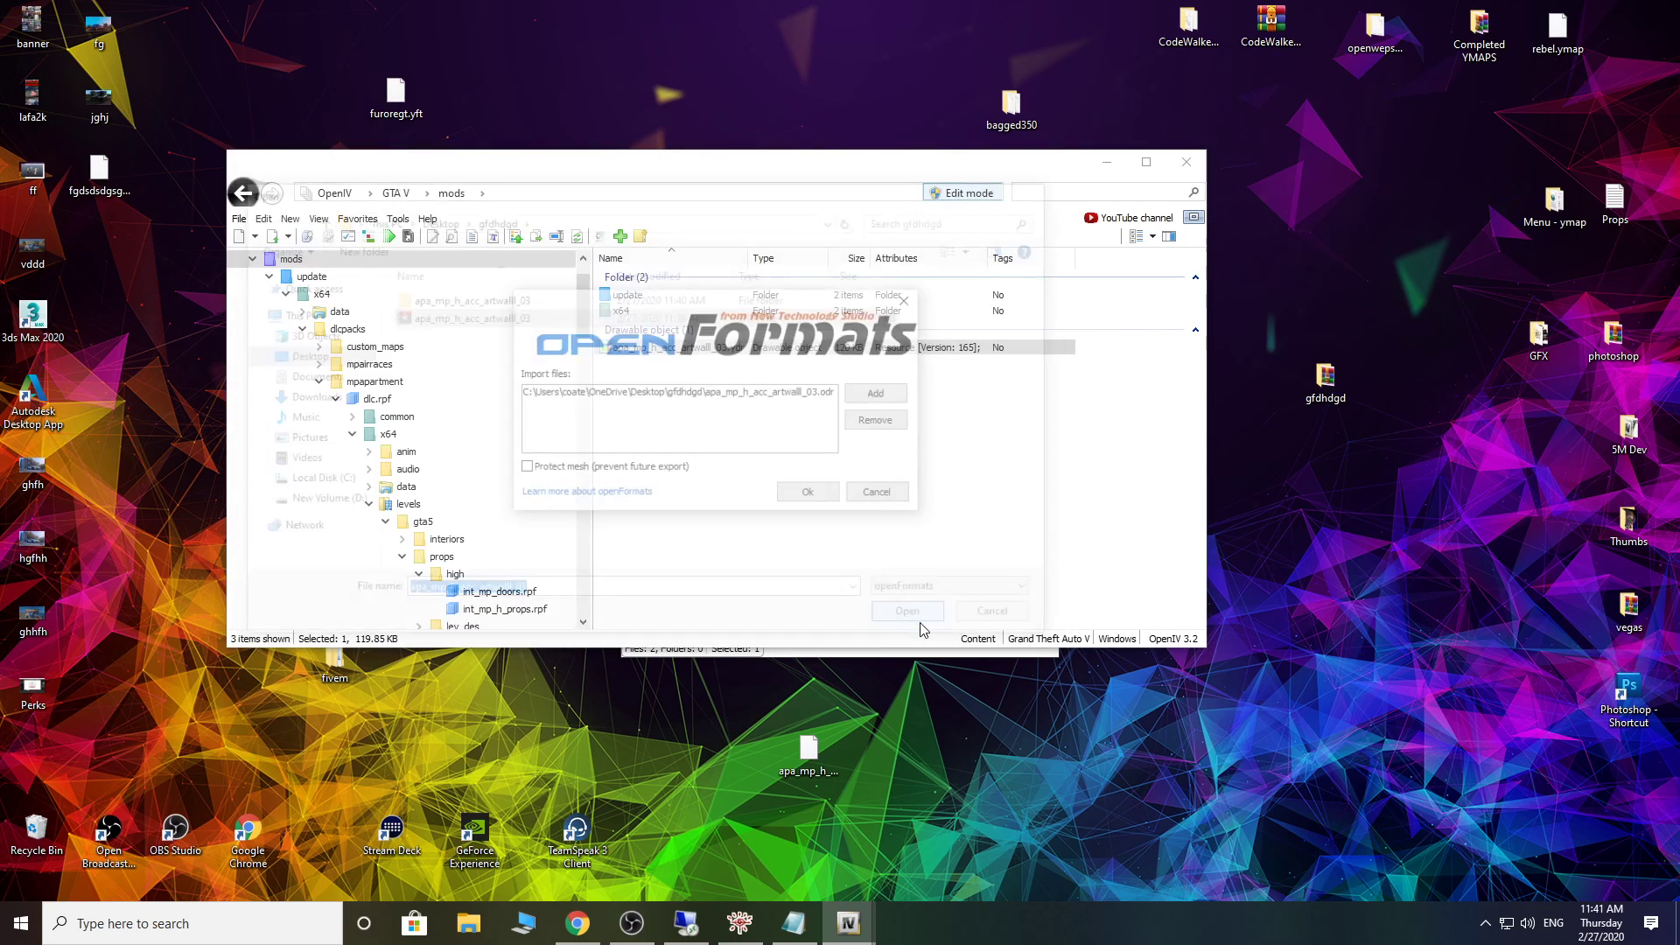
pyautogui.click(814, 493)
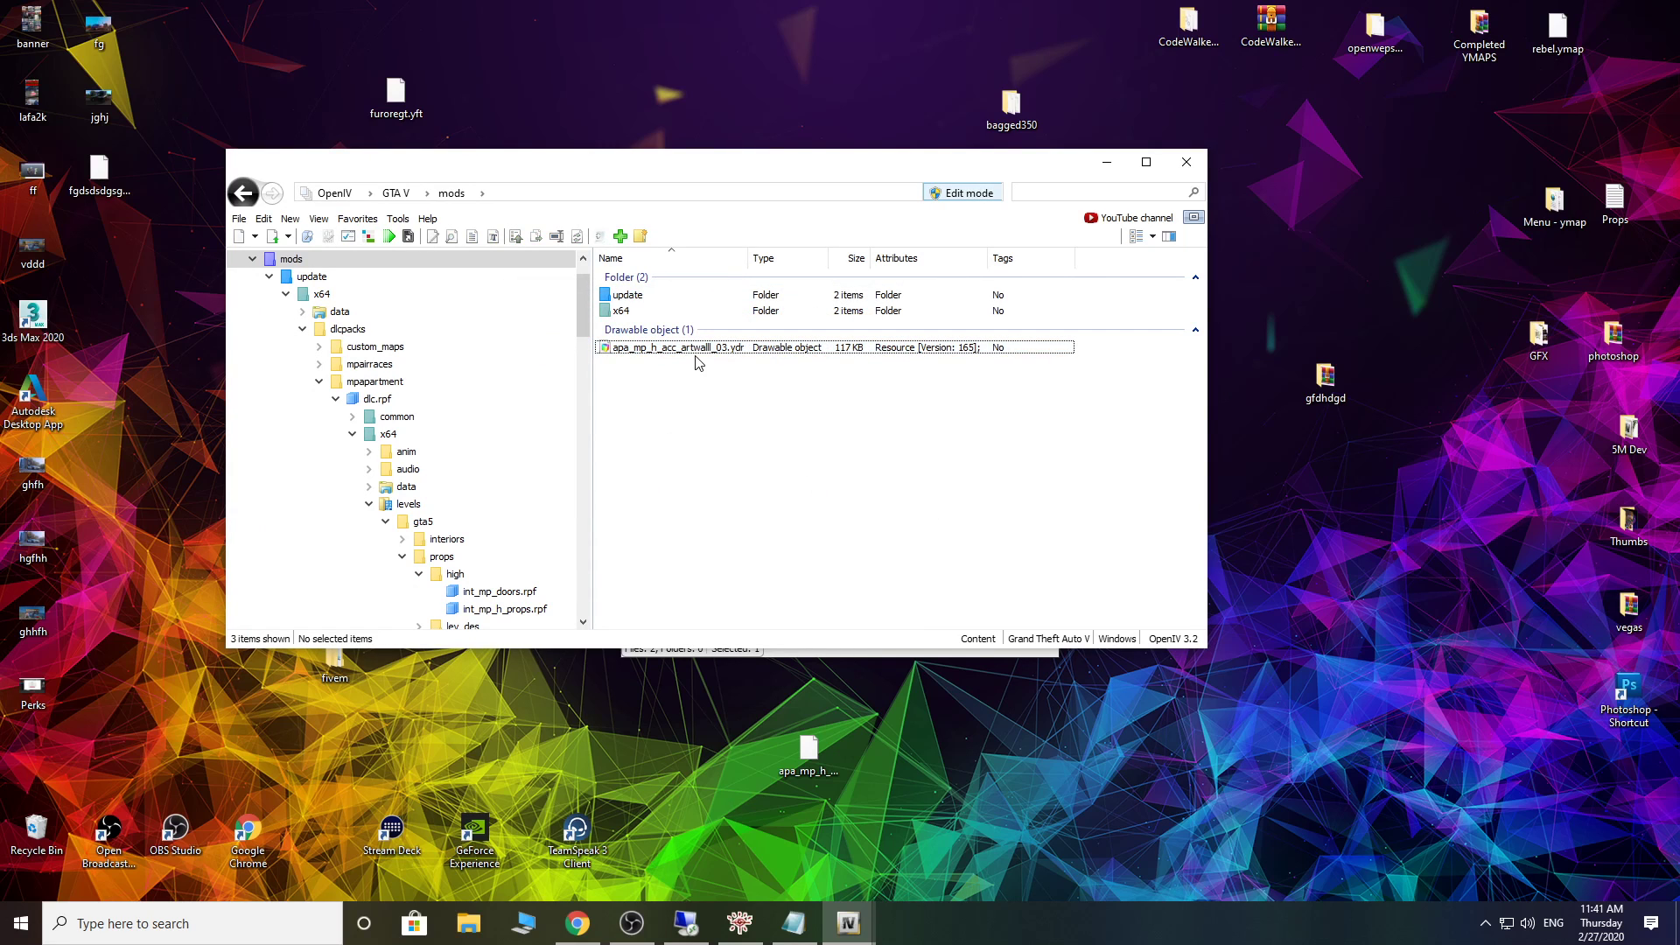
# Step: Preview the rebuilt model and orbit it to confirm the RIBSOSAY TEST poster
pyautogui.click(699, 348)
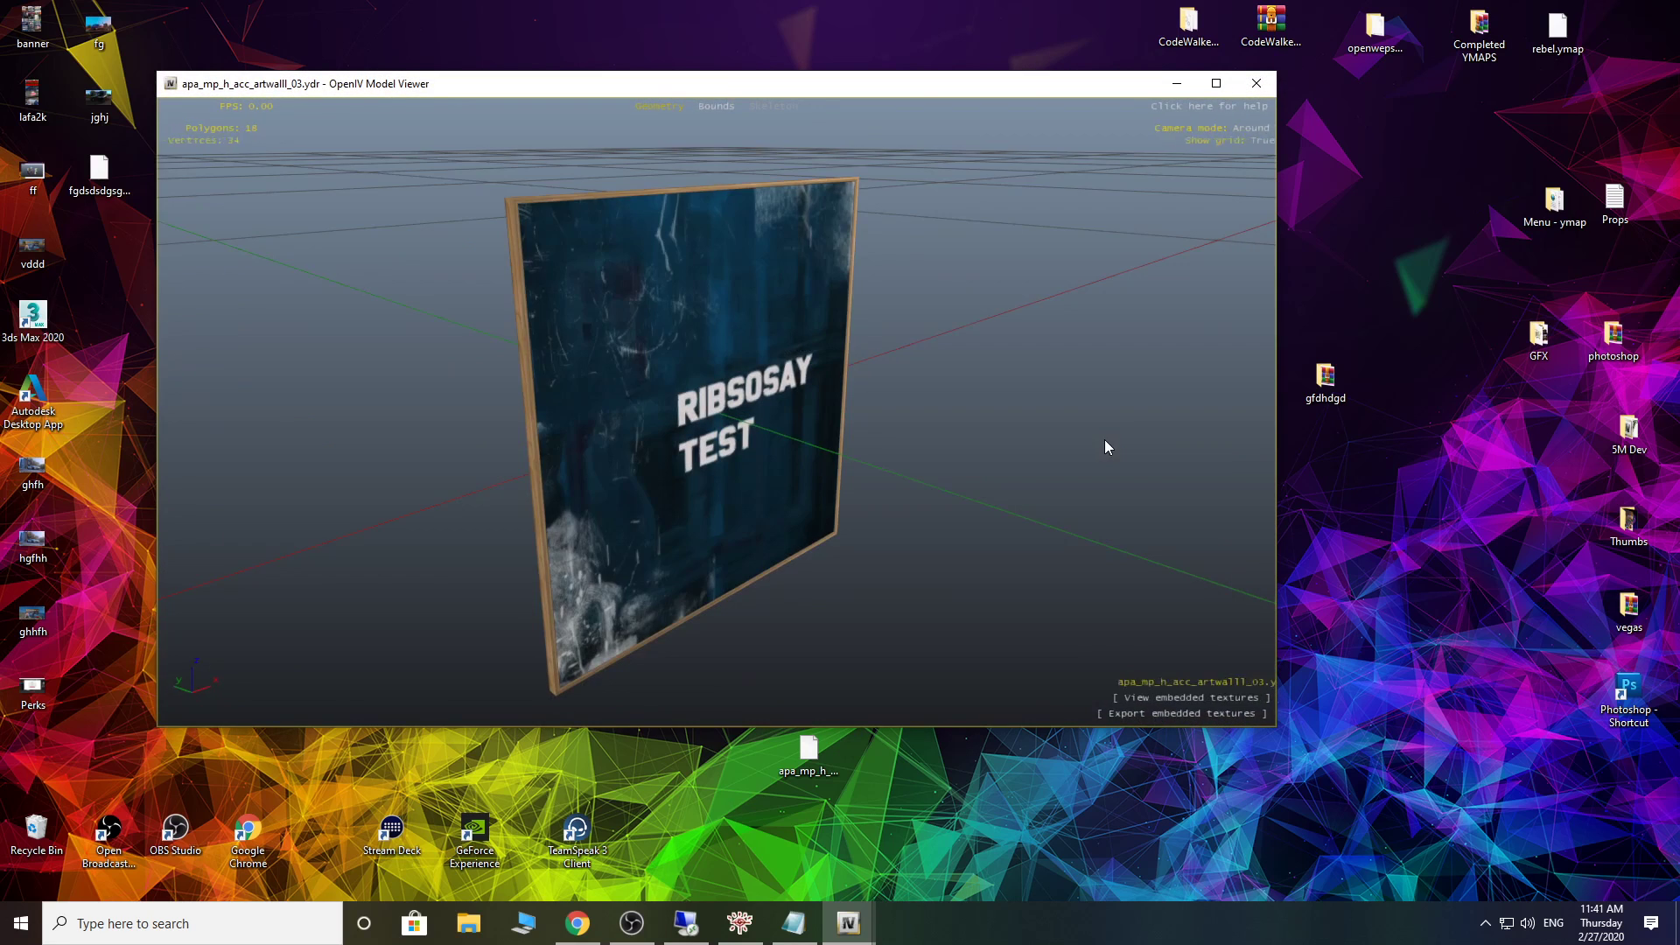
pyautogui.moveTo(1104, 439)
pyautogui.mouseDown()
pyautogui.moveTo(1208, 438)
pyautogui.moveTo(660, 424)
pyautogui.moveTo(1037, 380)
pyautogui.moveTo(588, 325)
pyautogui.moveTo(1045, 451)
pyautogui.moveTo(988, 469)
pyautogui.moveTo(559, 413)
pyautogui.moveTo(1110, 500)
pyautogui.moveTo(716, 408)
pyautogui.mouseUp()
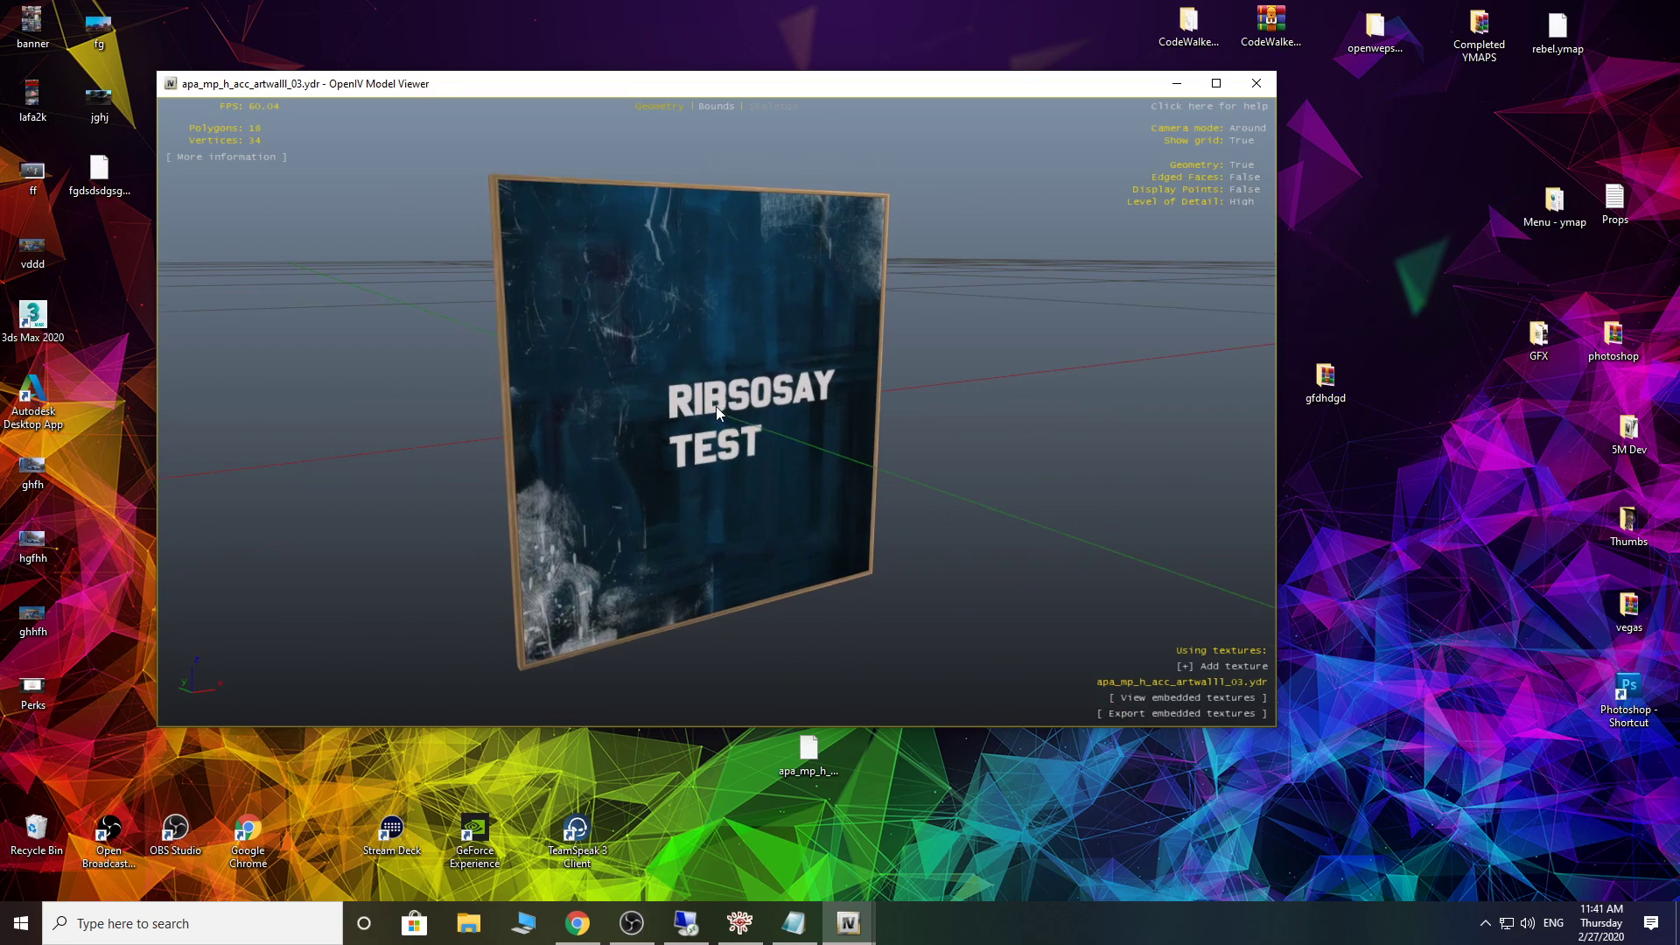
pyautogui.click(1257, 83)
# Step: Copy the rebuilt .ydr to the desktop, replacing the old copy, and close OpenIV
pyautogui.moveTo(723, 356); pyautogui.dragTo(1384, 529)
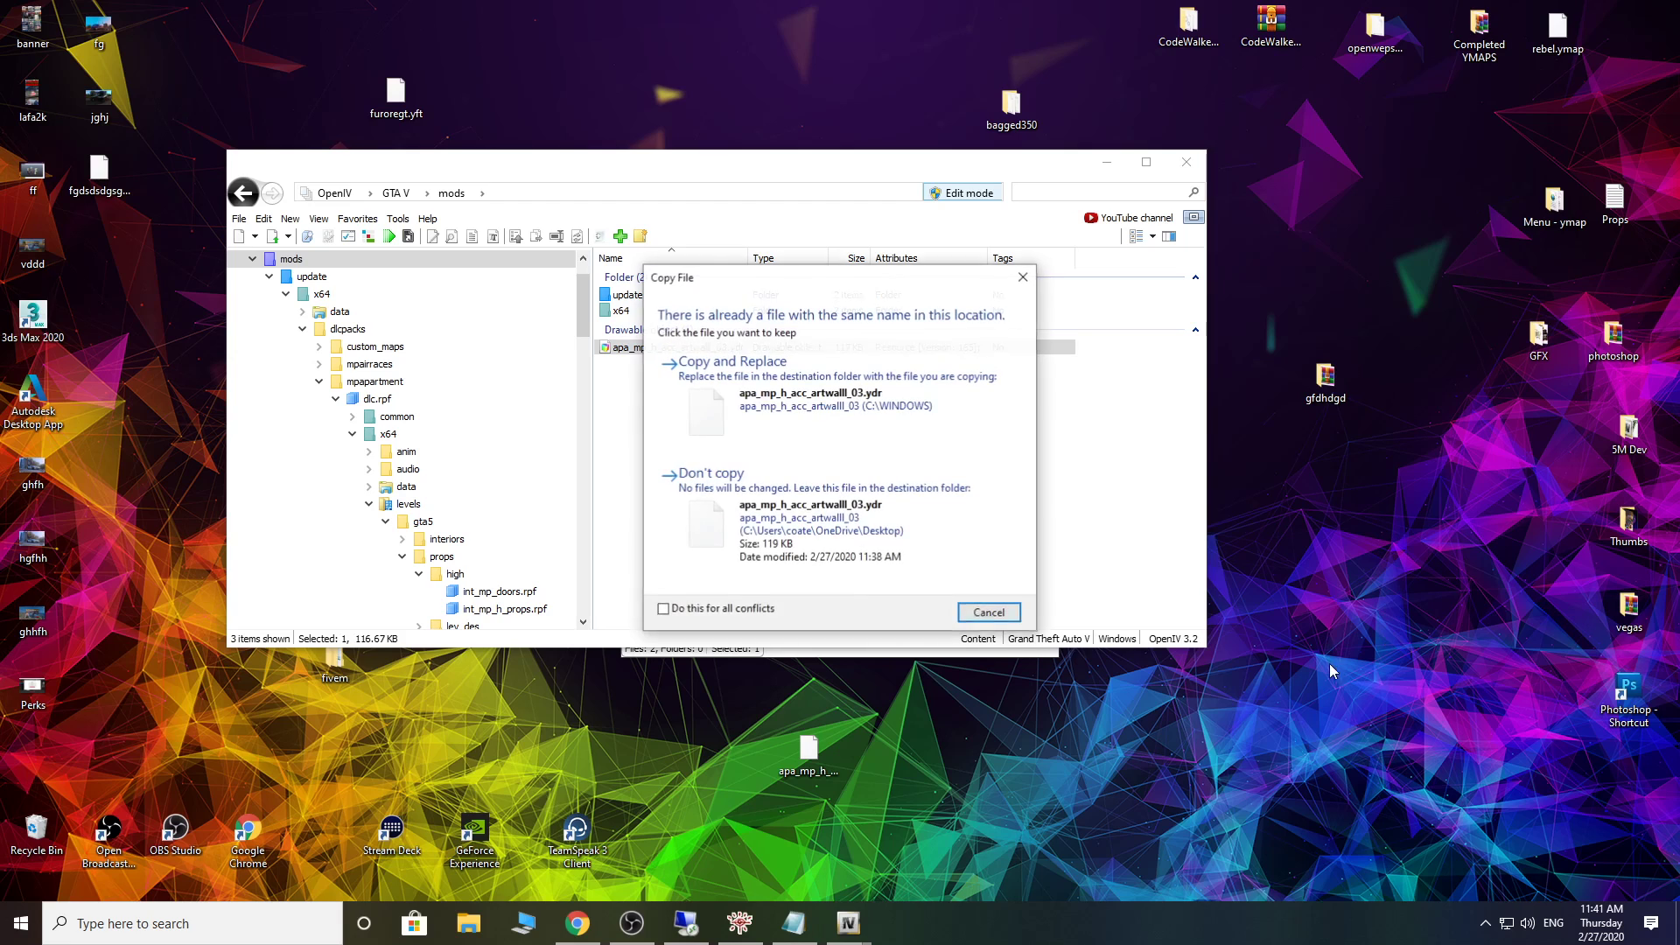
pyautogui.click(820, 433)
pyautogui.click(1187, 162)
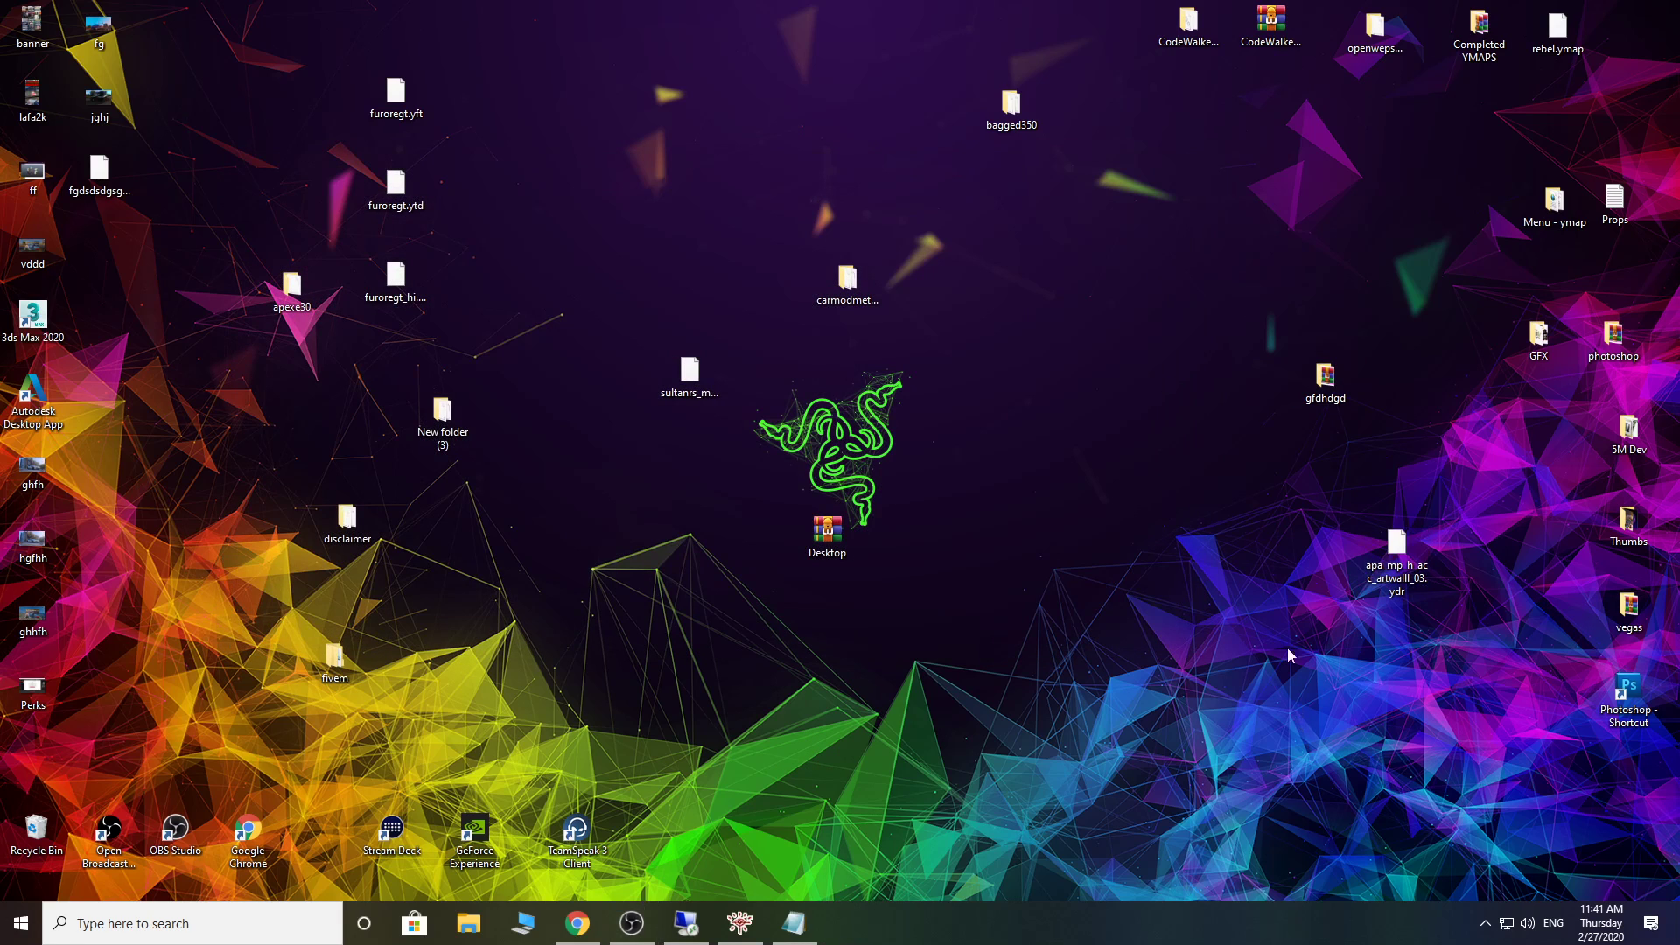
# Step: Arrange fgdsdsdgsgdfd.ymap and the .ydr side by side on the desktop and select both
pyautogui.rightClick(1396, 568)
pyautogui.press('Escape')
pyautogui.click(1214, 604)
pyautogui.moveTo(110, 173); pyautogui.dragTo(1055, 410)
pyautogui.moveTo(1405, 564); pyautogui.dragTo(1084, 407)
pyautogui.moveTo(1226, 538); pyautogui.dragTo(1015, 385)
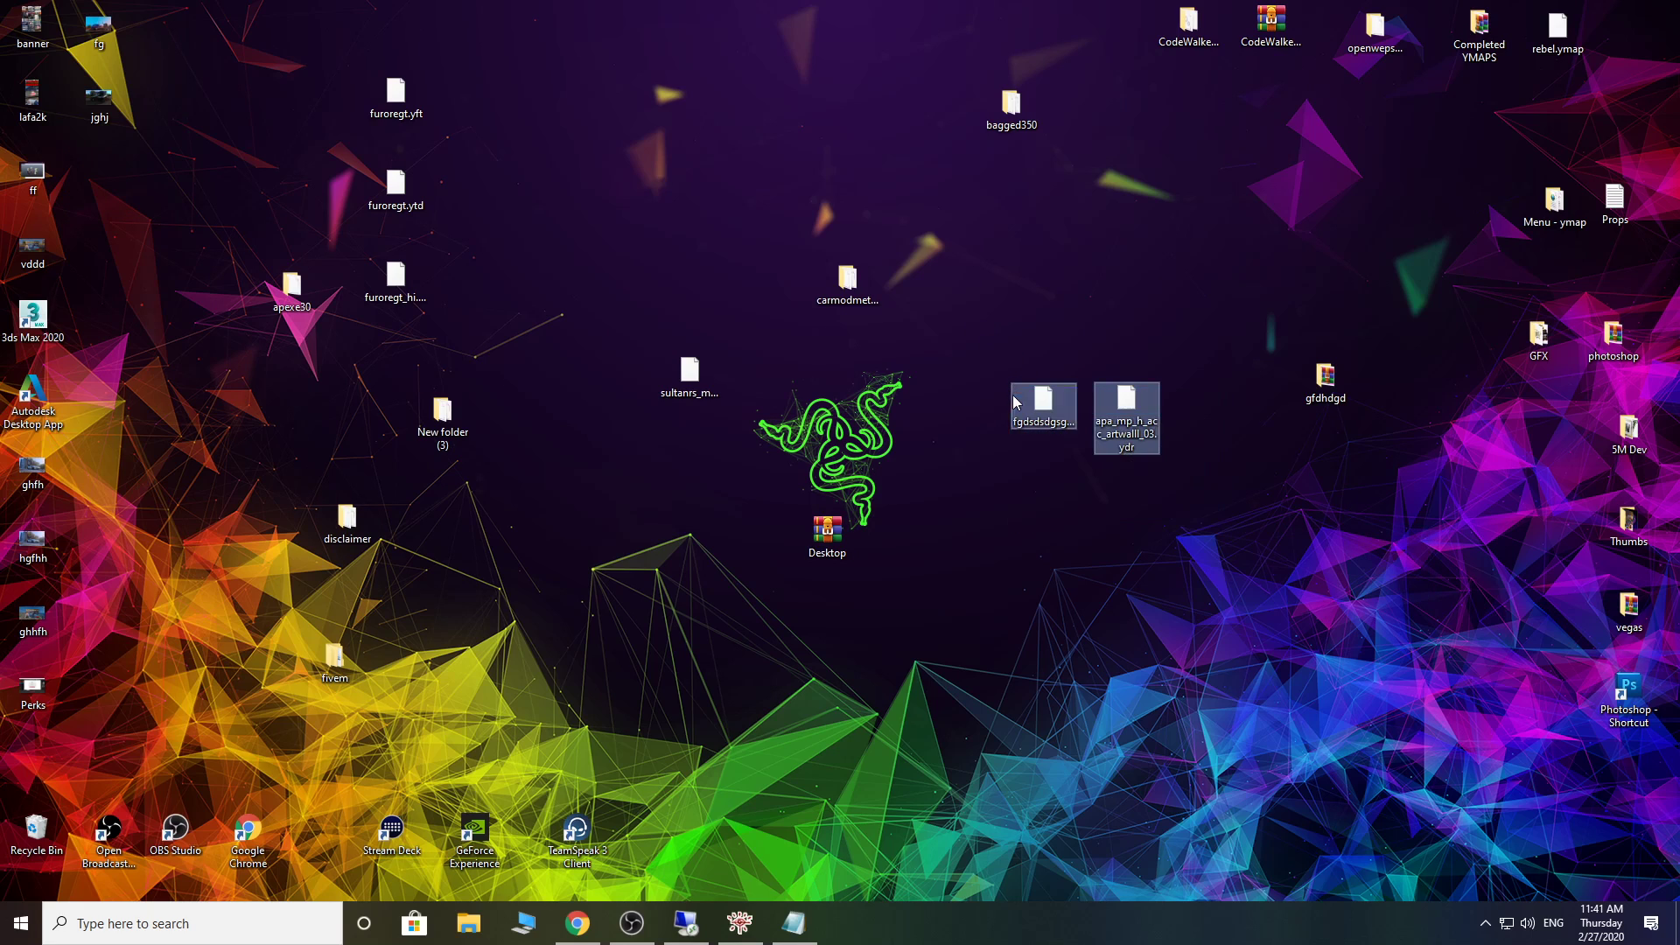
pyautogui.rightClick(1035, 406)
# Step: Copy both files and try connecting to the server via Remote Desktop Connection, dismissing the error
pyautogui.click(1075, 629)
pyautogui.click(687, 923)
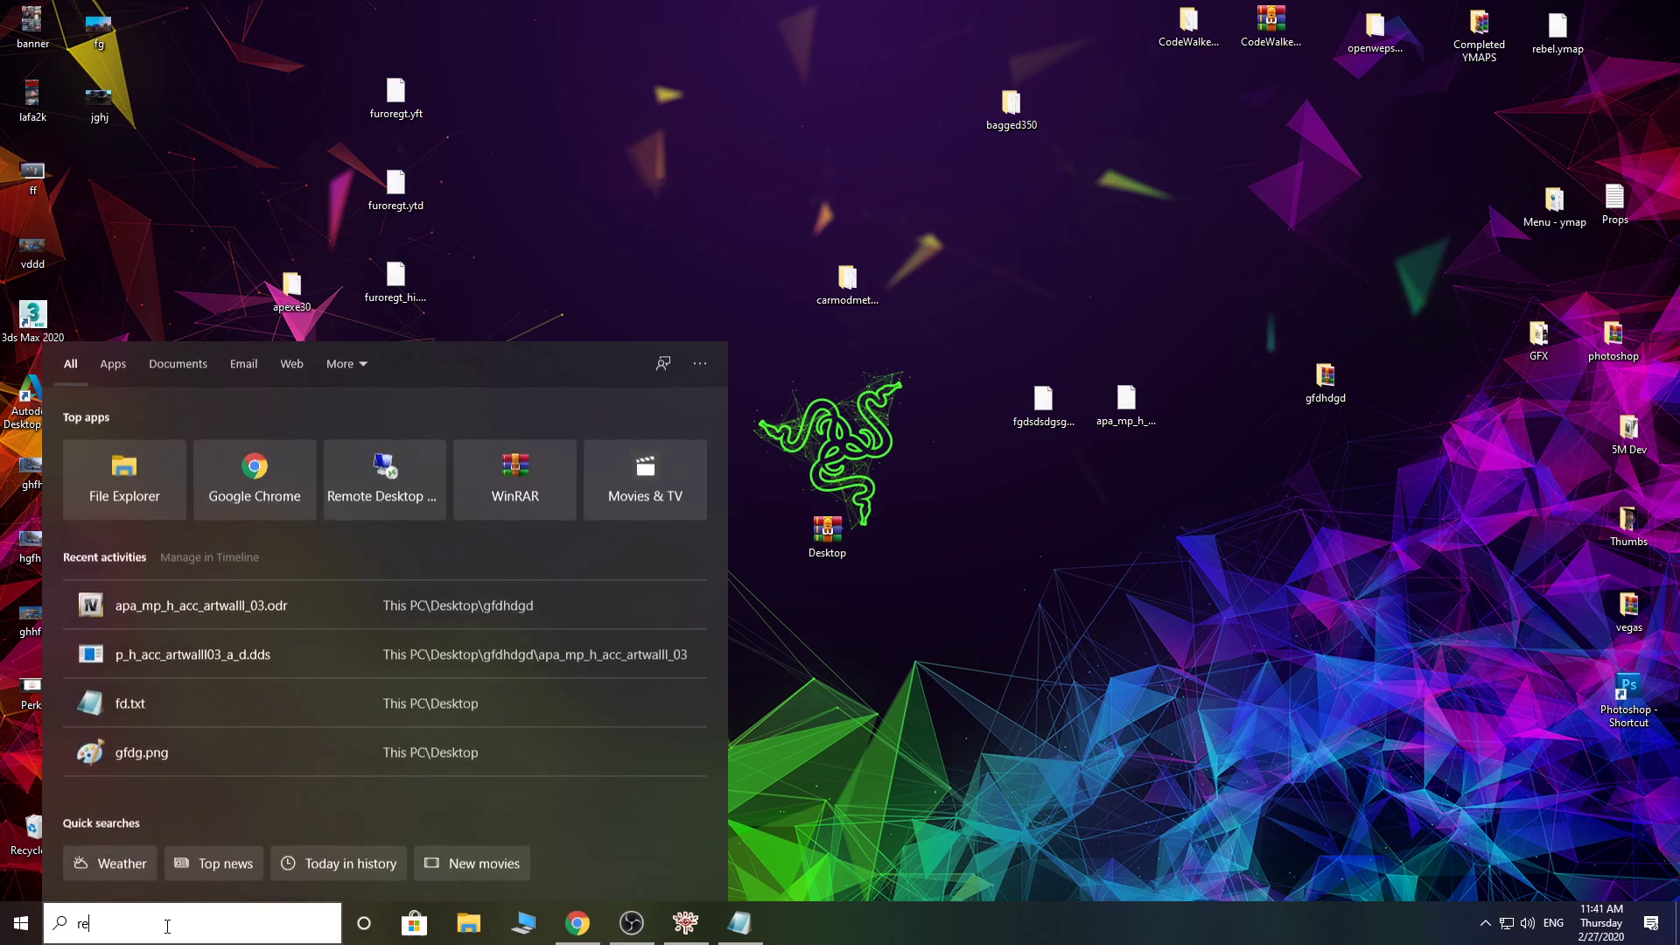
pyautogui.write('remote')
pyautogui.click(250, 446)
pyautogui.click(894, 375)
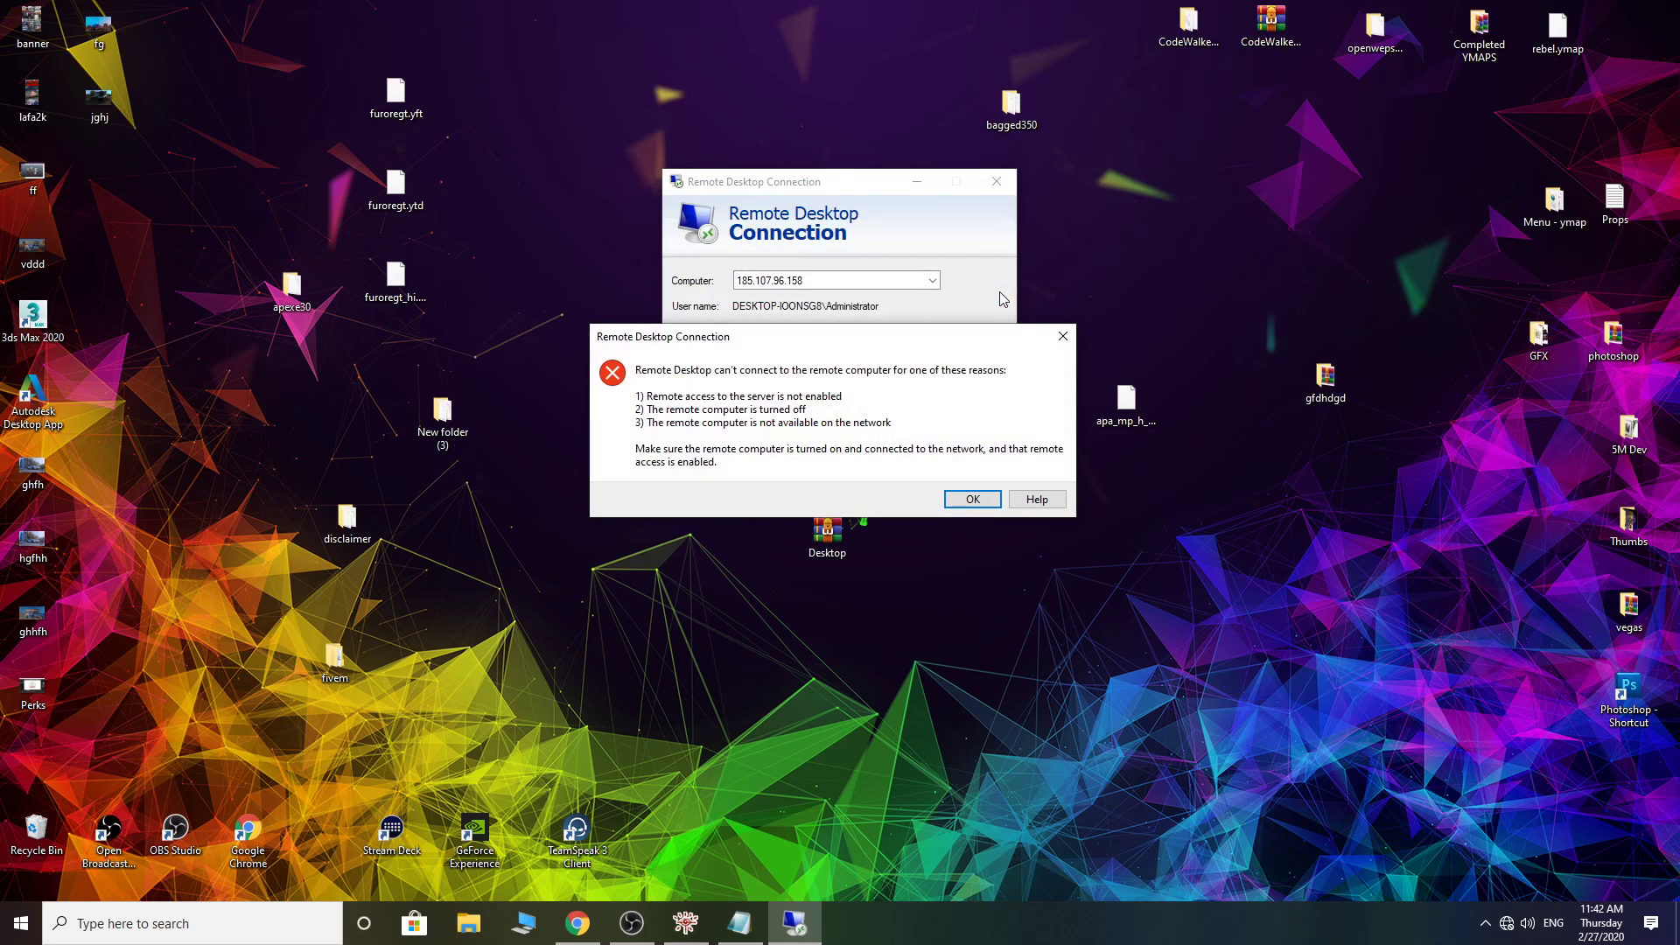
pyautogui.click(972, 499)
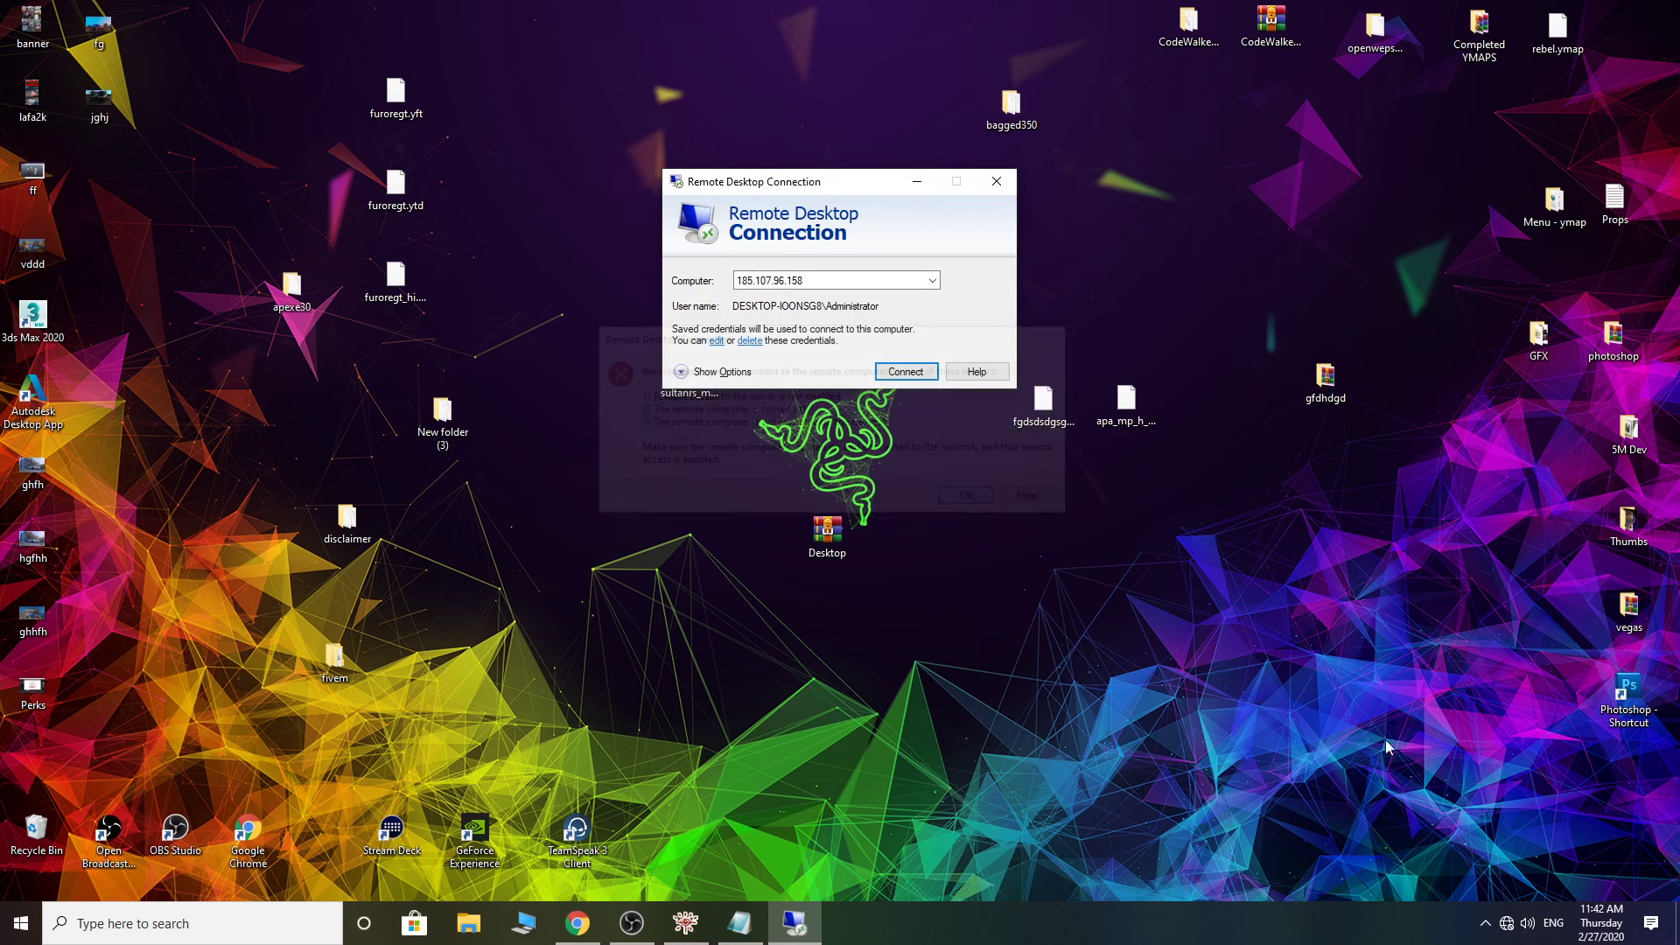
# Step: Run Windows Network Diagnostics from the network tray icon's Troubleshoot problems
pyautogui.rightClick(1512, 925)
pyautogui.click(1527, 879)
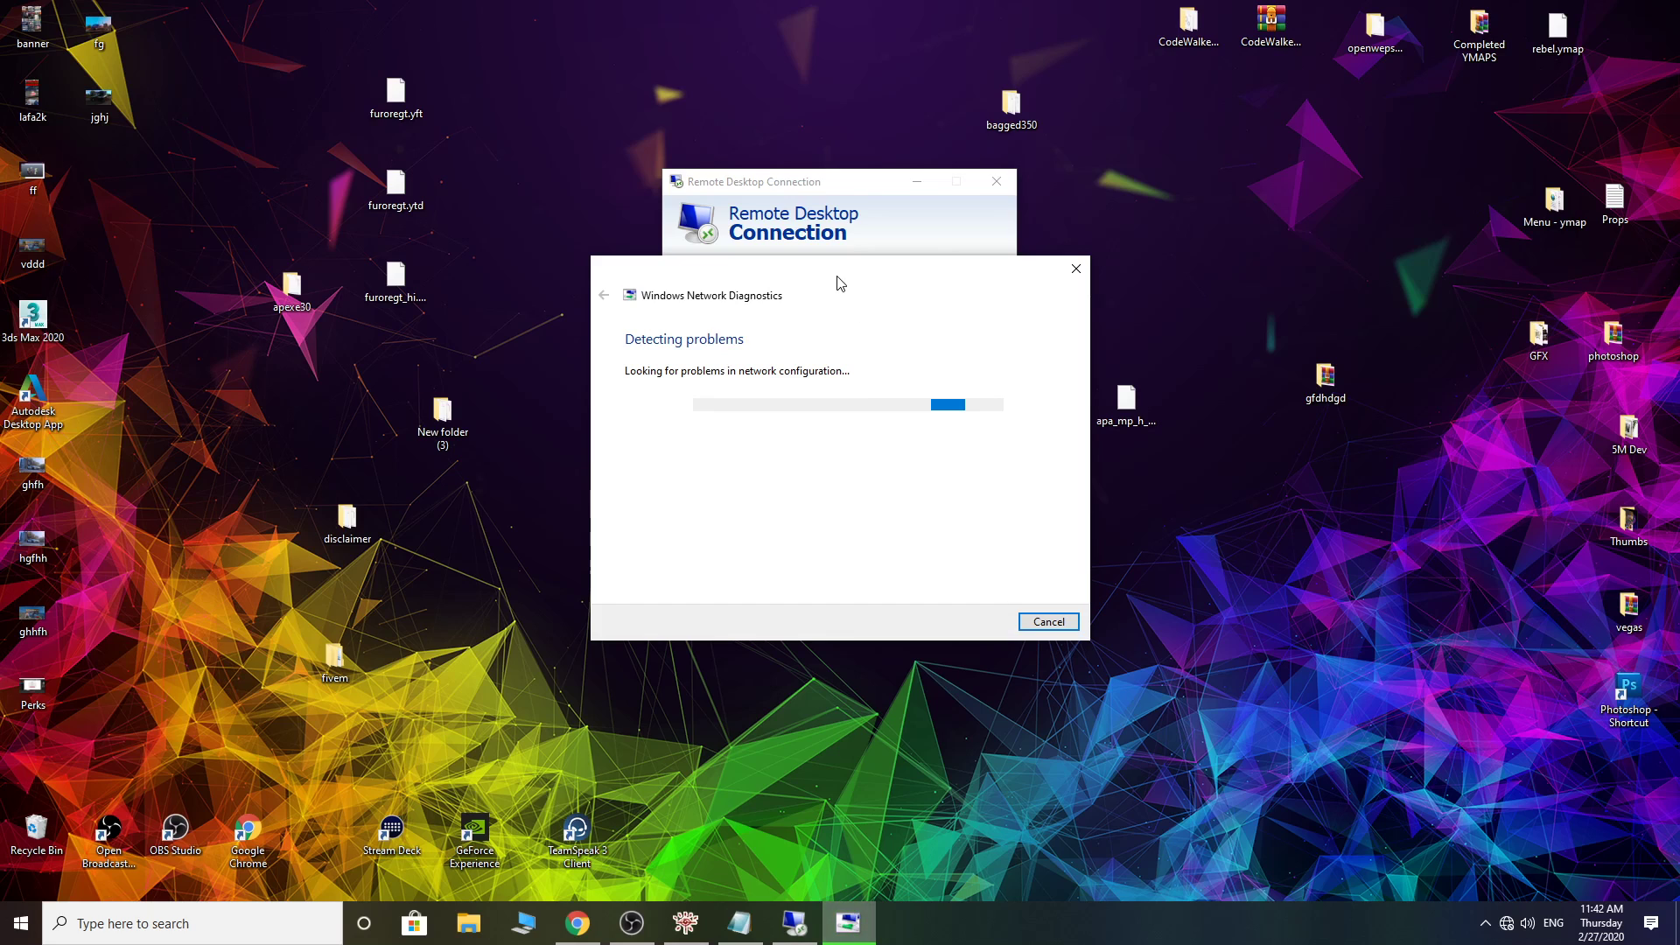
pyautogui.moveTo(838, 282); pyautogui.dragTo(1394, 380)
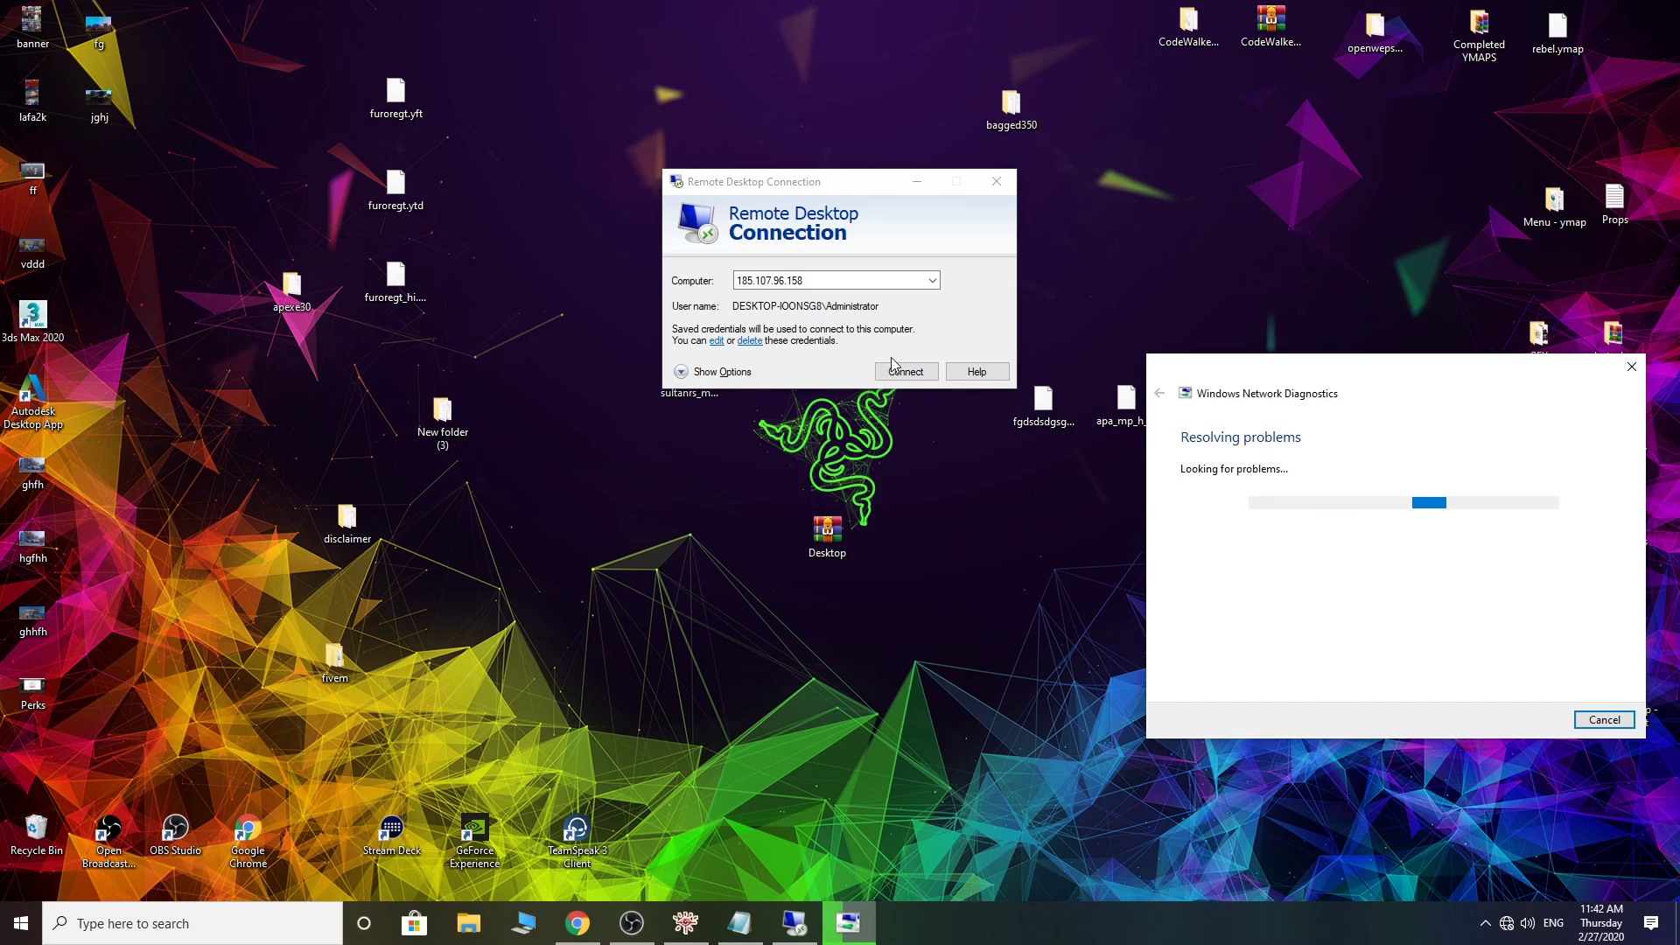
# Step: Close Network Diagnostics and select the ymap and edited artwall .ydr files on the desktop
pyautogui.click(1037, 516)
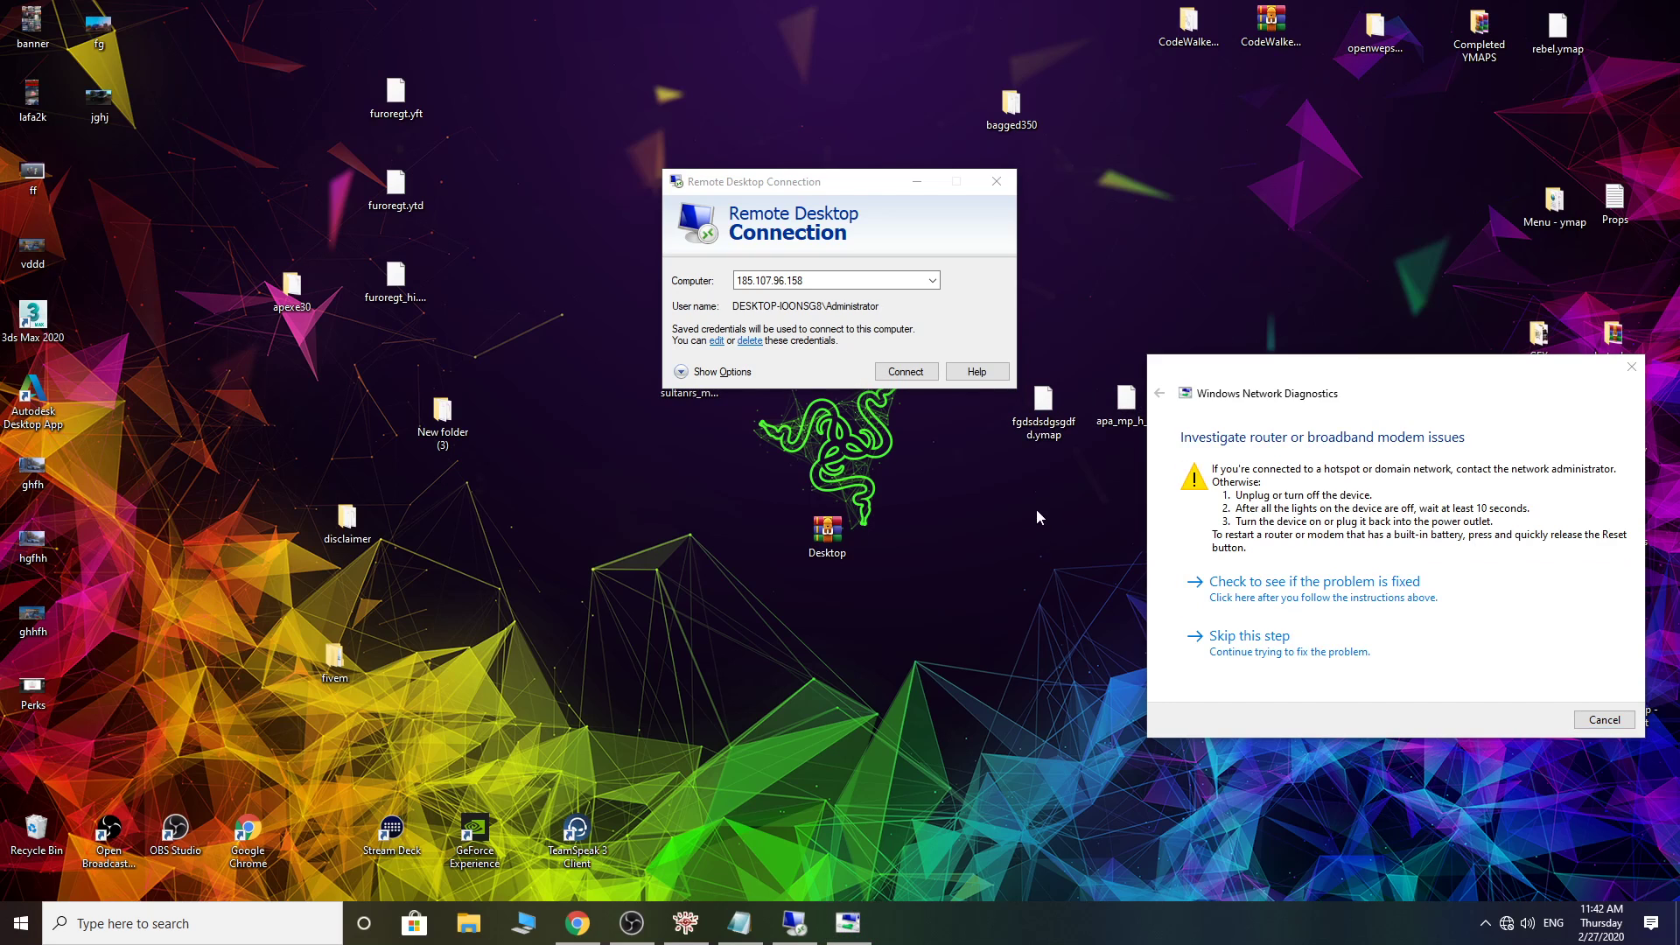
pyautogui.click(1631, 366)
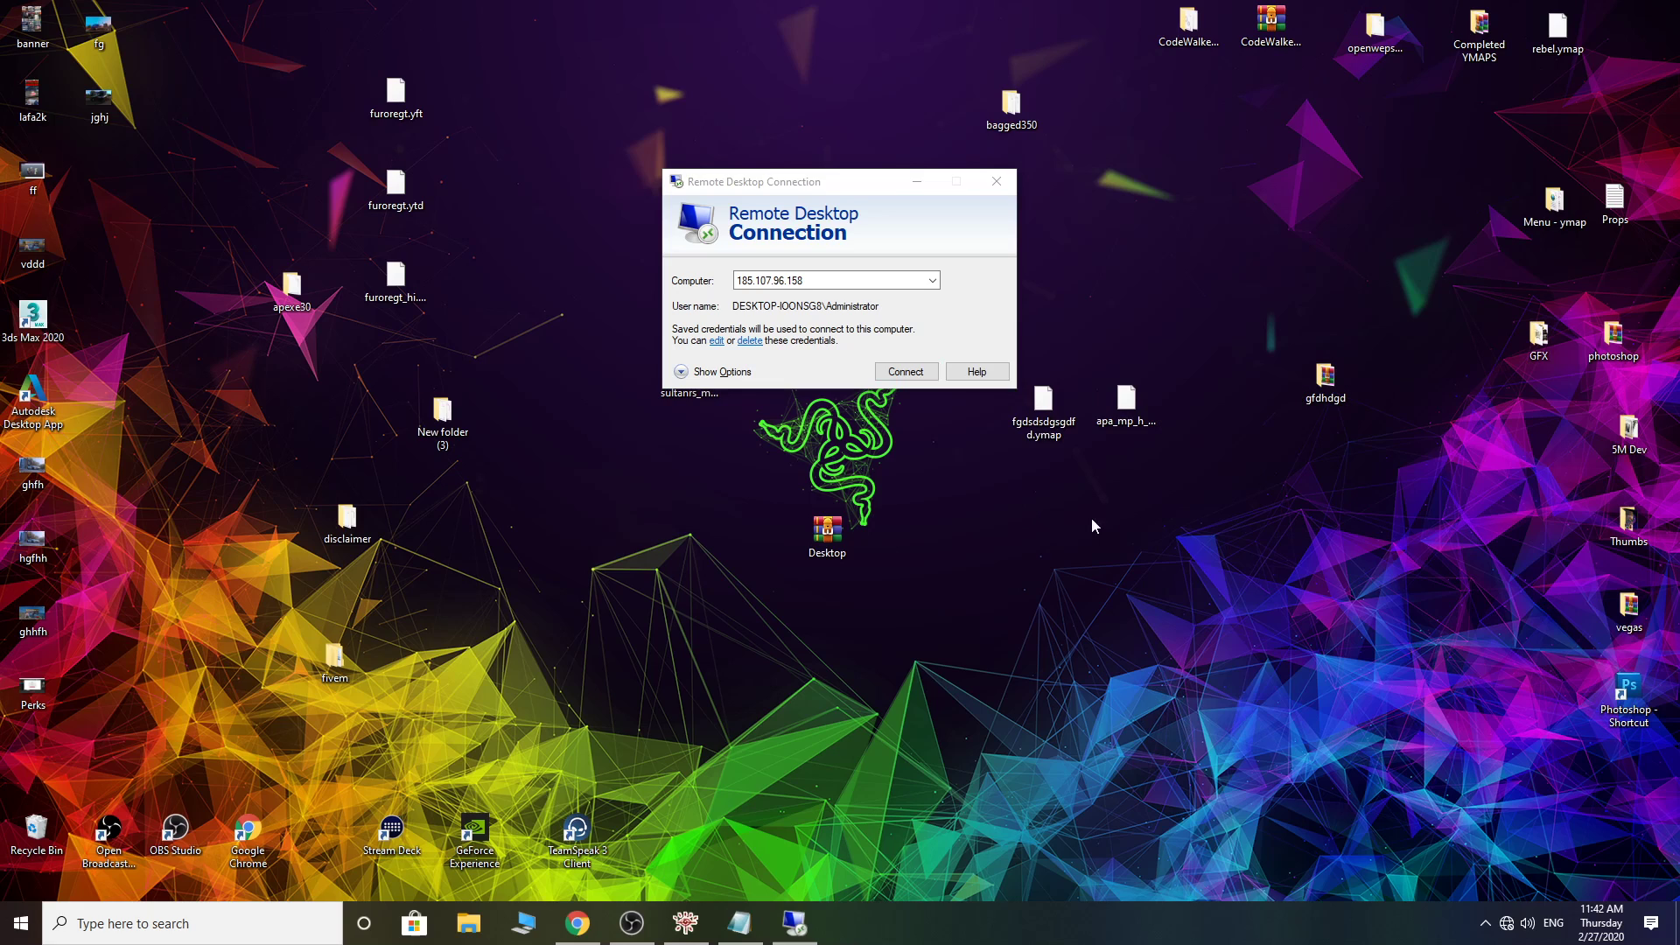
pyautogui.moveTo(1045, 484); pyautogui.dragTo(1142, 328)
pyautogui.moveTo(1052, 423); pyautogui.dragTo(1155, 305)
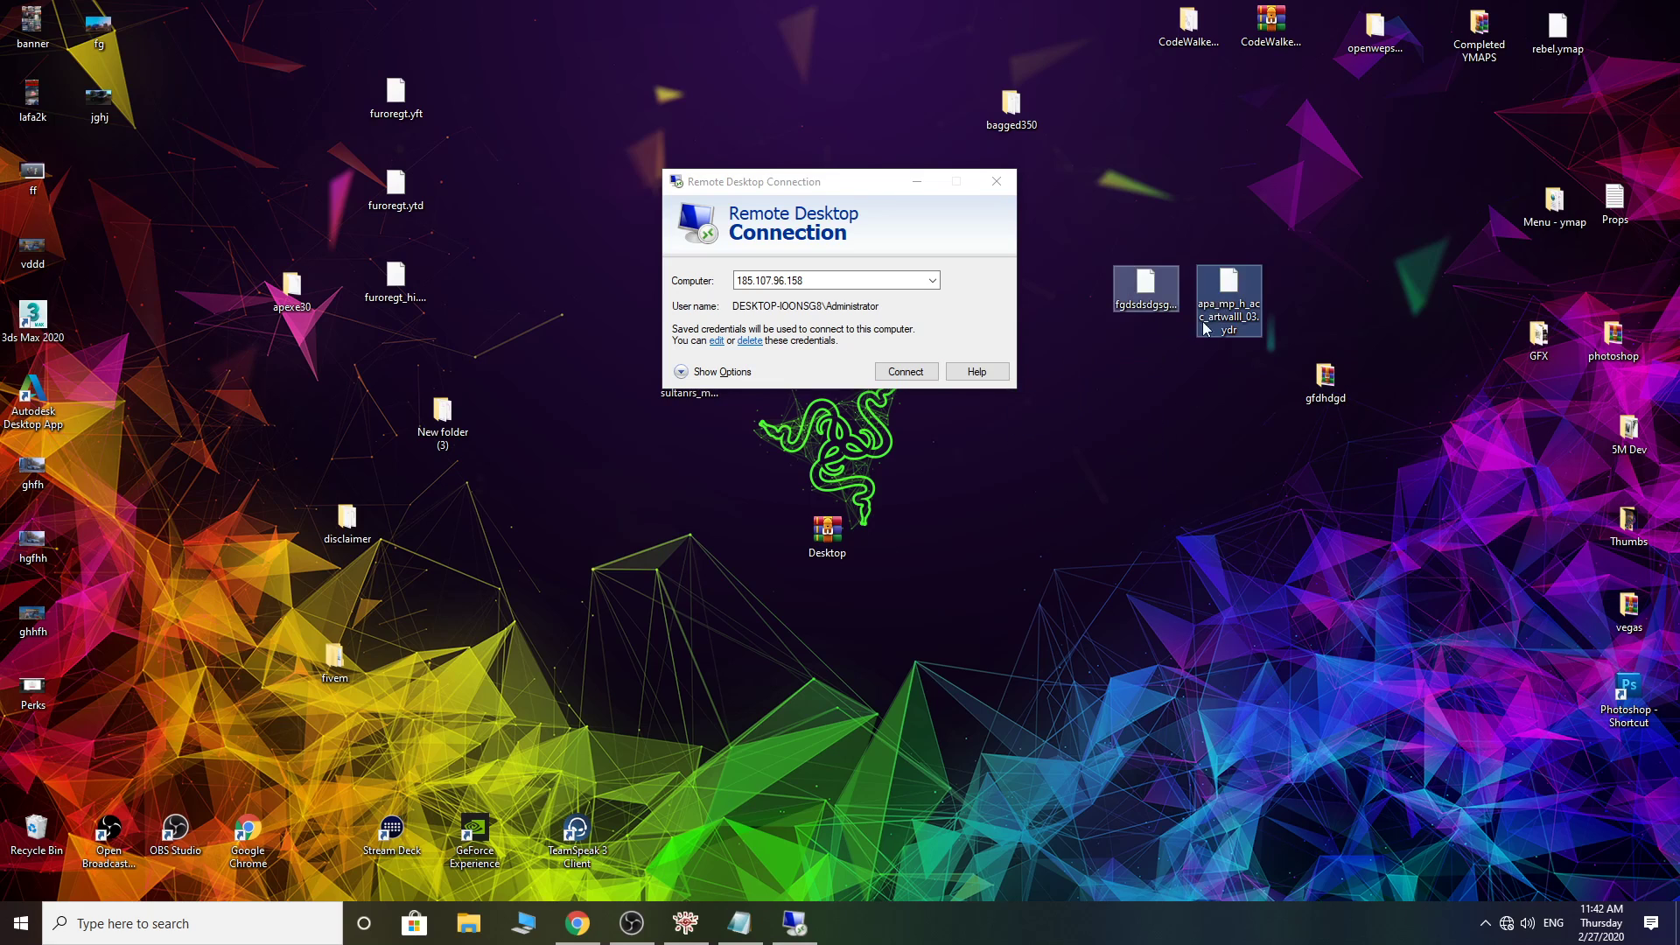
pyautogui.click(1155, 305)
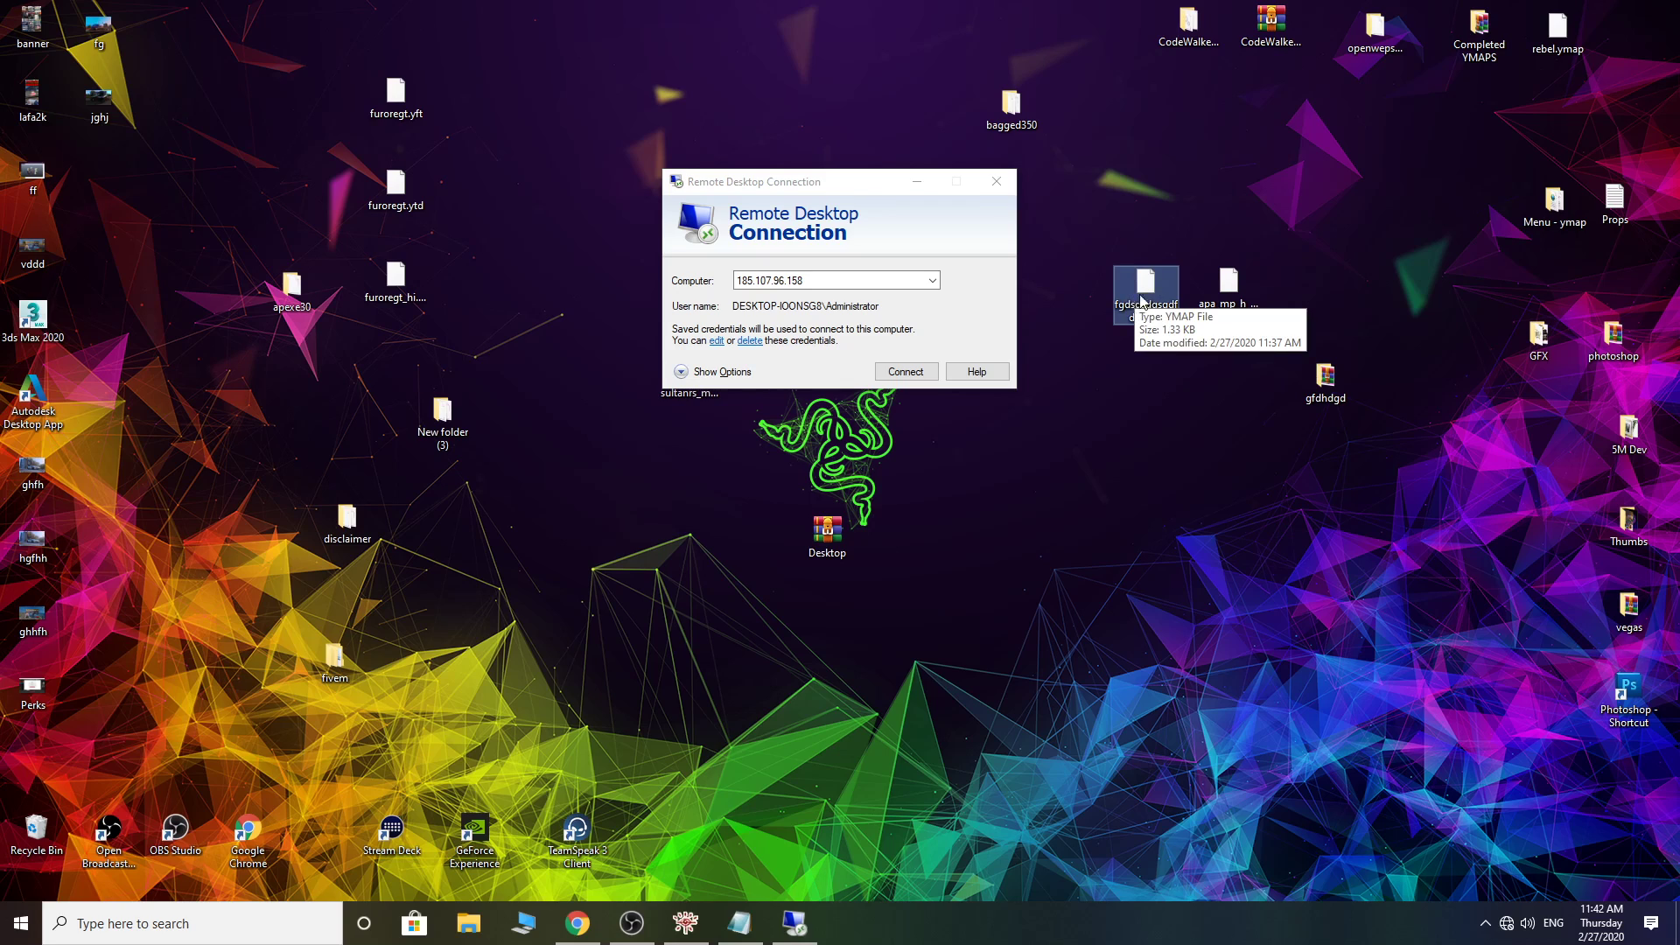
pyautogui.click(1227, 294)
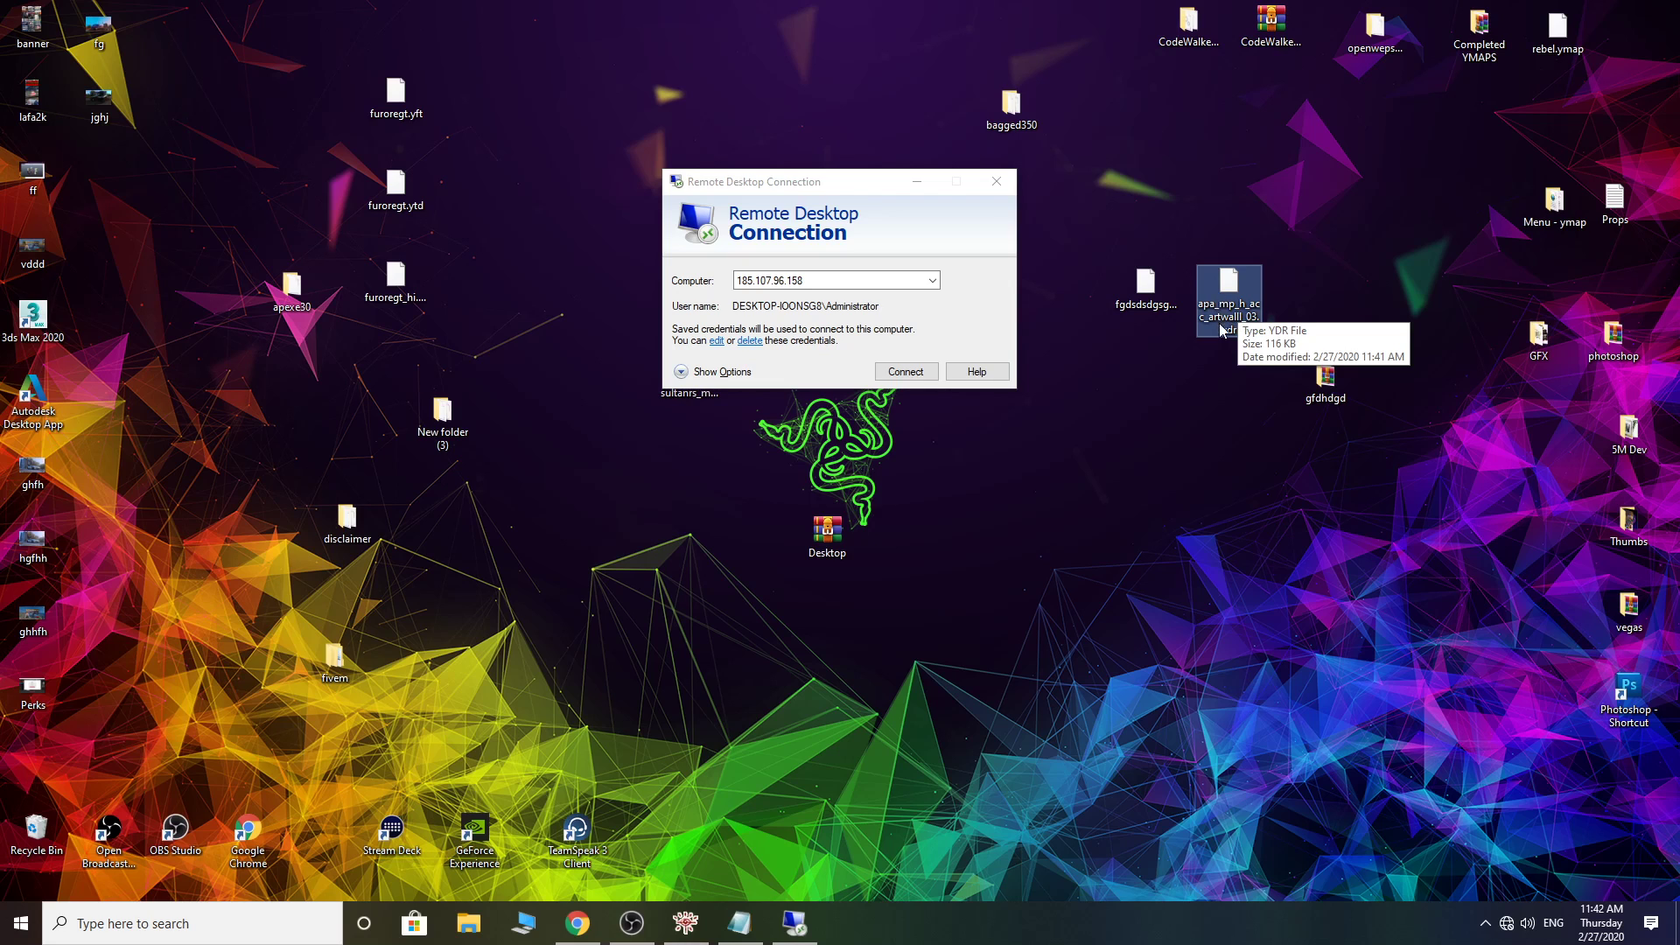
# Step: Open the Completed YMAPS folder, check the pizzashop folder, then close the window
pyautogui.doubleClick(1479, 31)
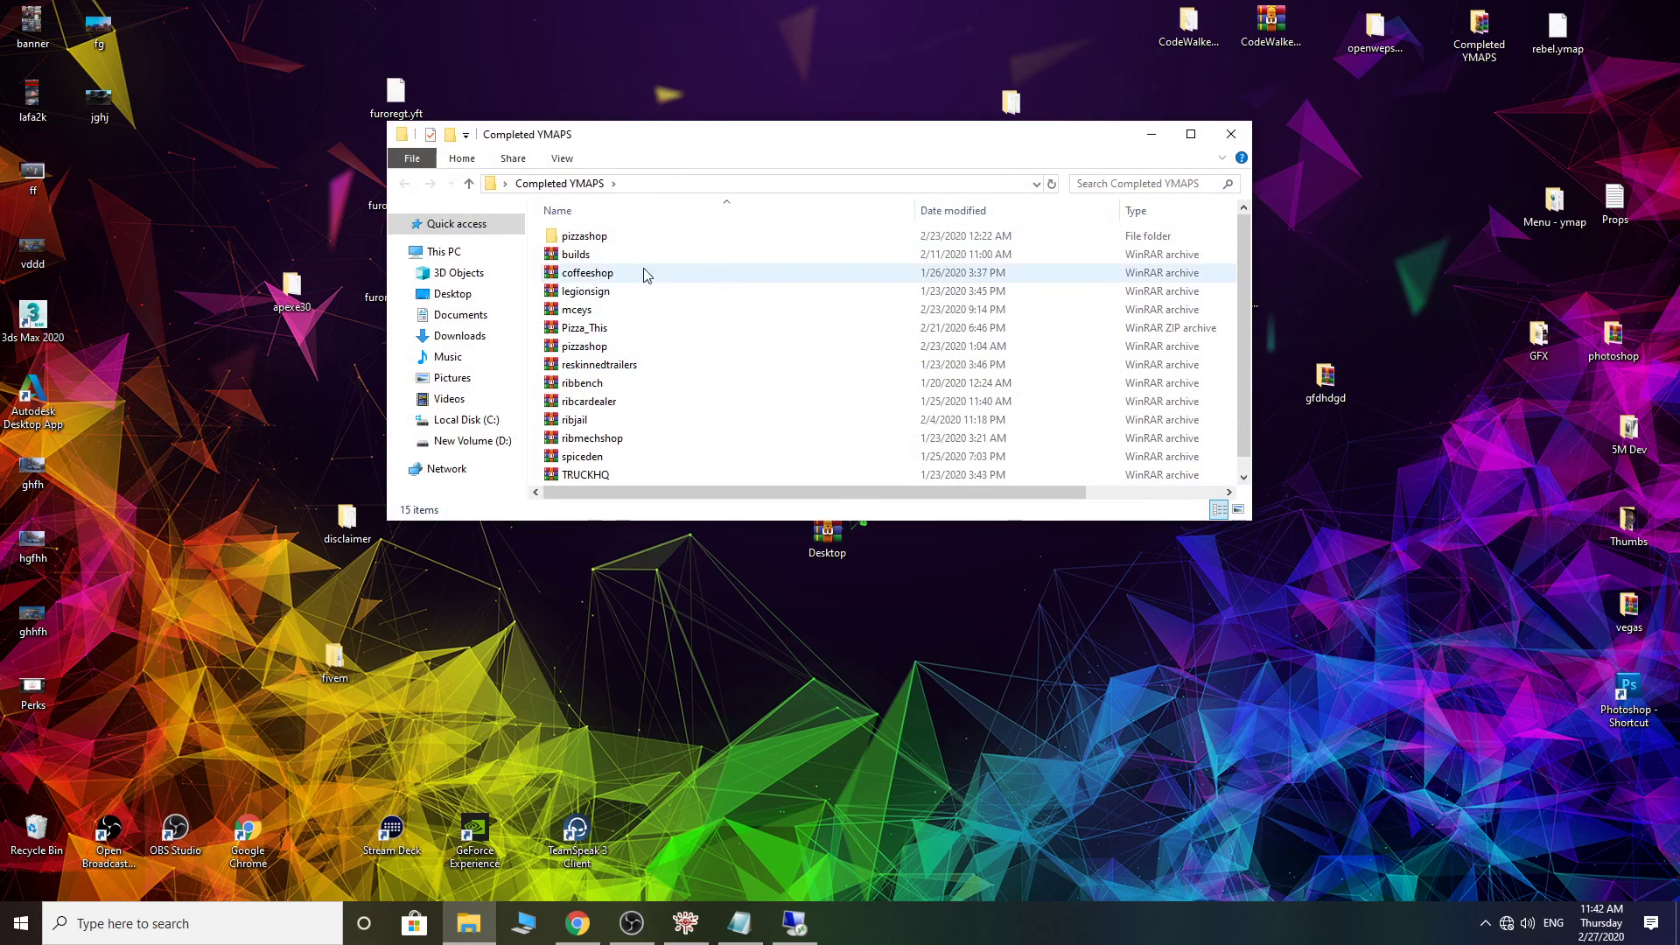
pyautogui.click(613, 236)
pyautogui.rightClick(541, 233)
pyautogui.click(573, 236)
pyautogui.rightClick(582, 236)
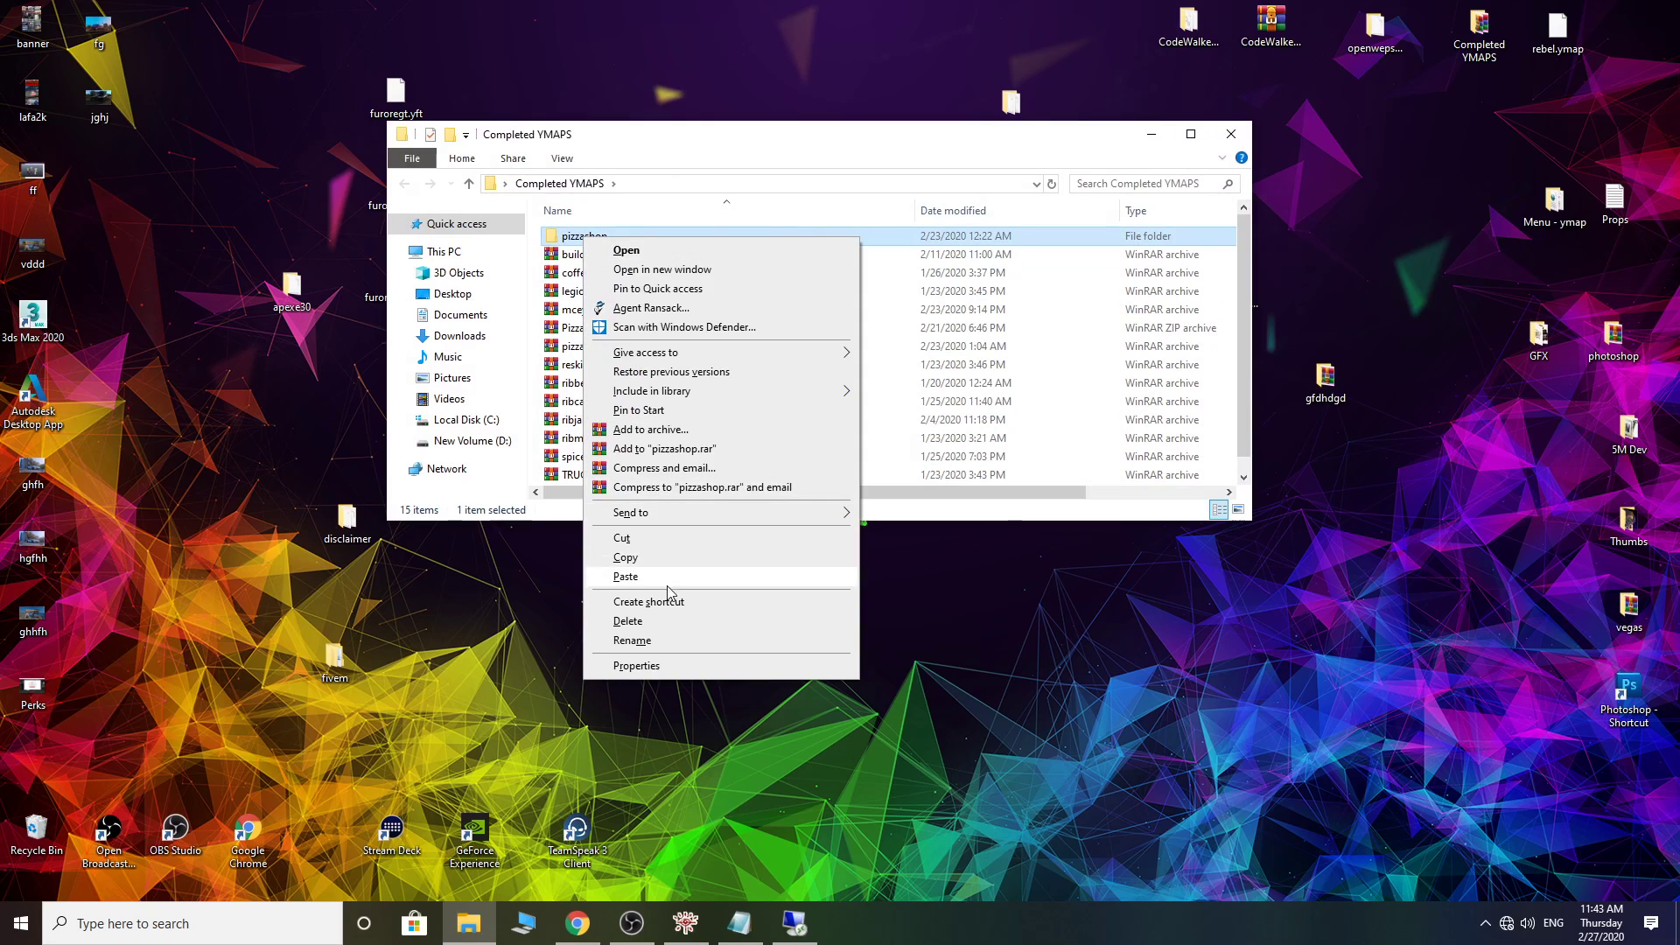
pyautogui.press('Escape')
pyautogui.click(1231, 134)
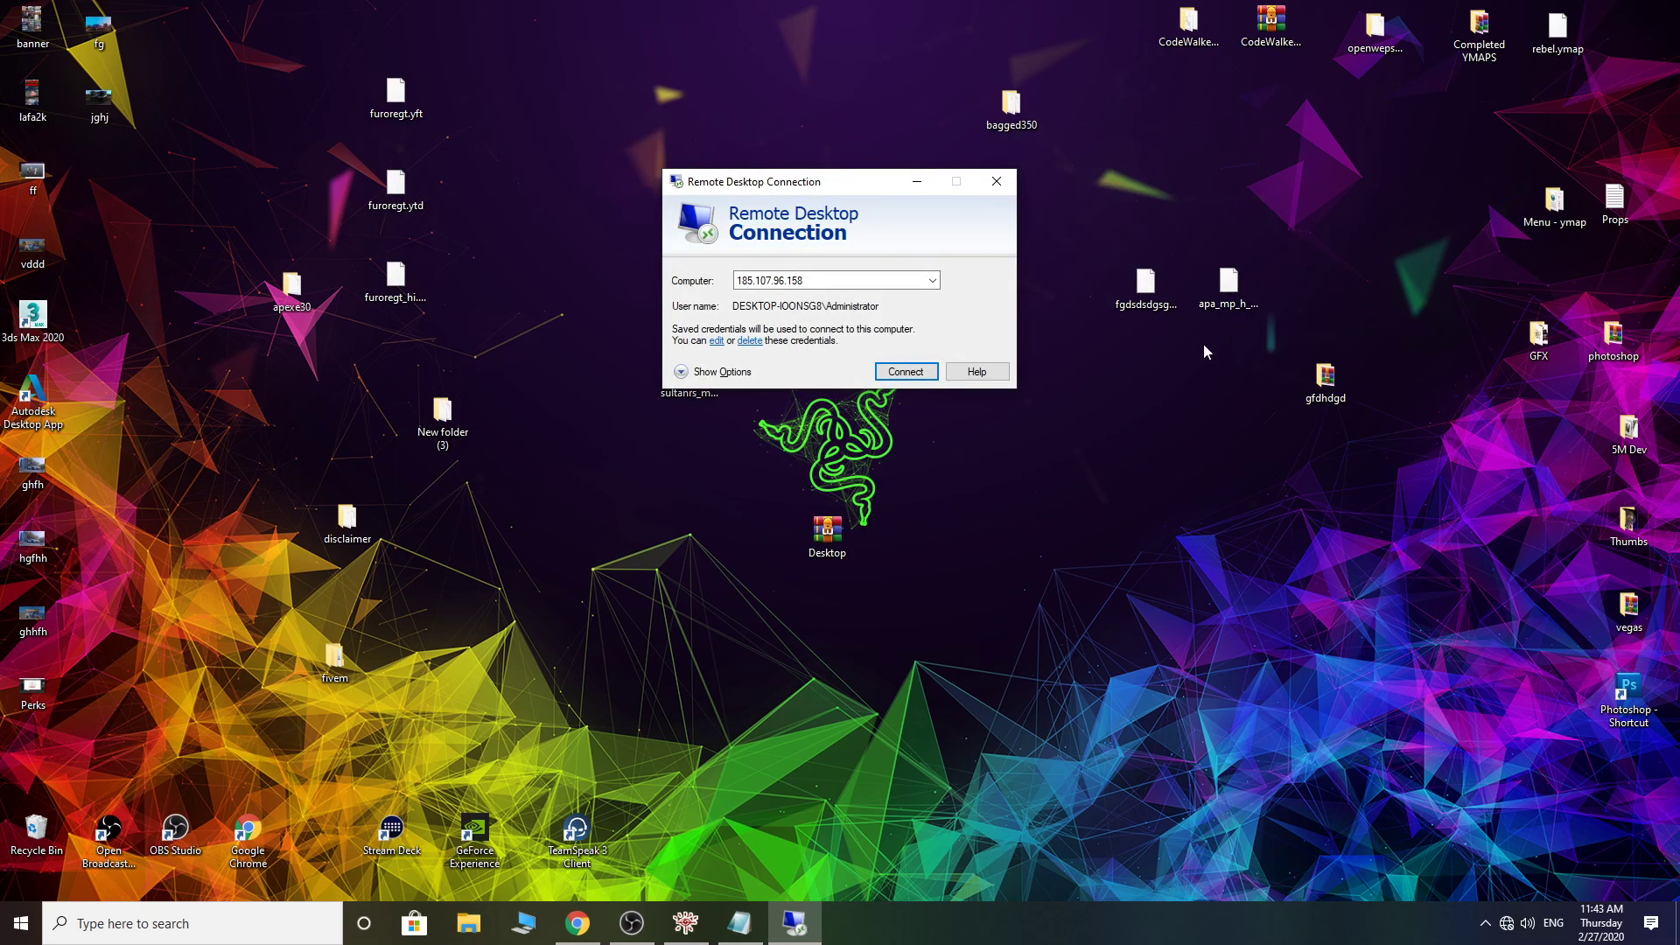
# Step: Create a new desktop folder named 'testerpicture' and open it
pyautogui.rightClick(1085, 441)
pyautogui.moveTo(1244, 644)
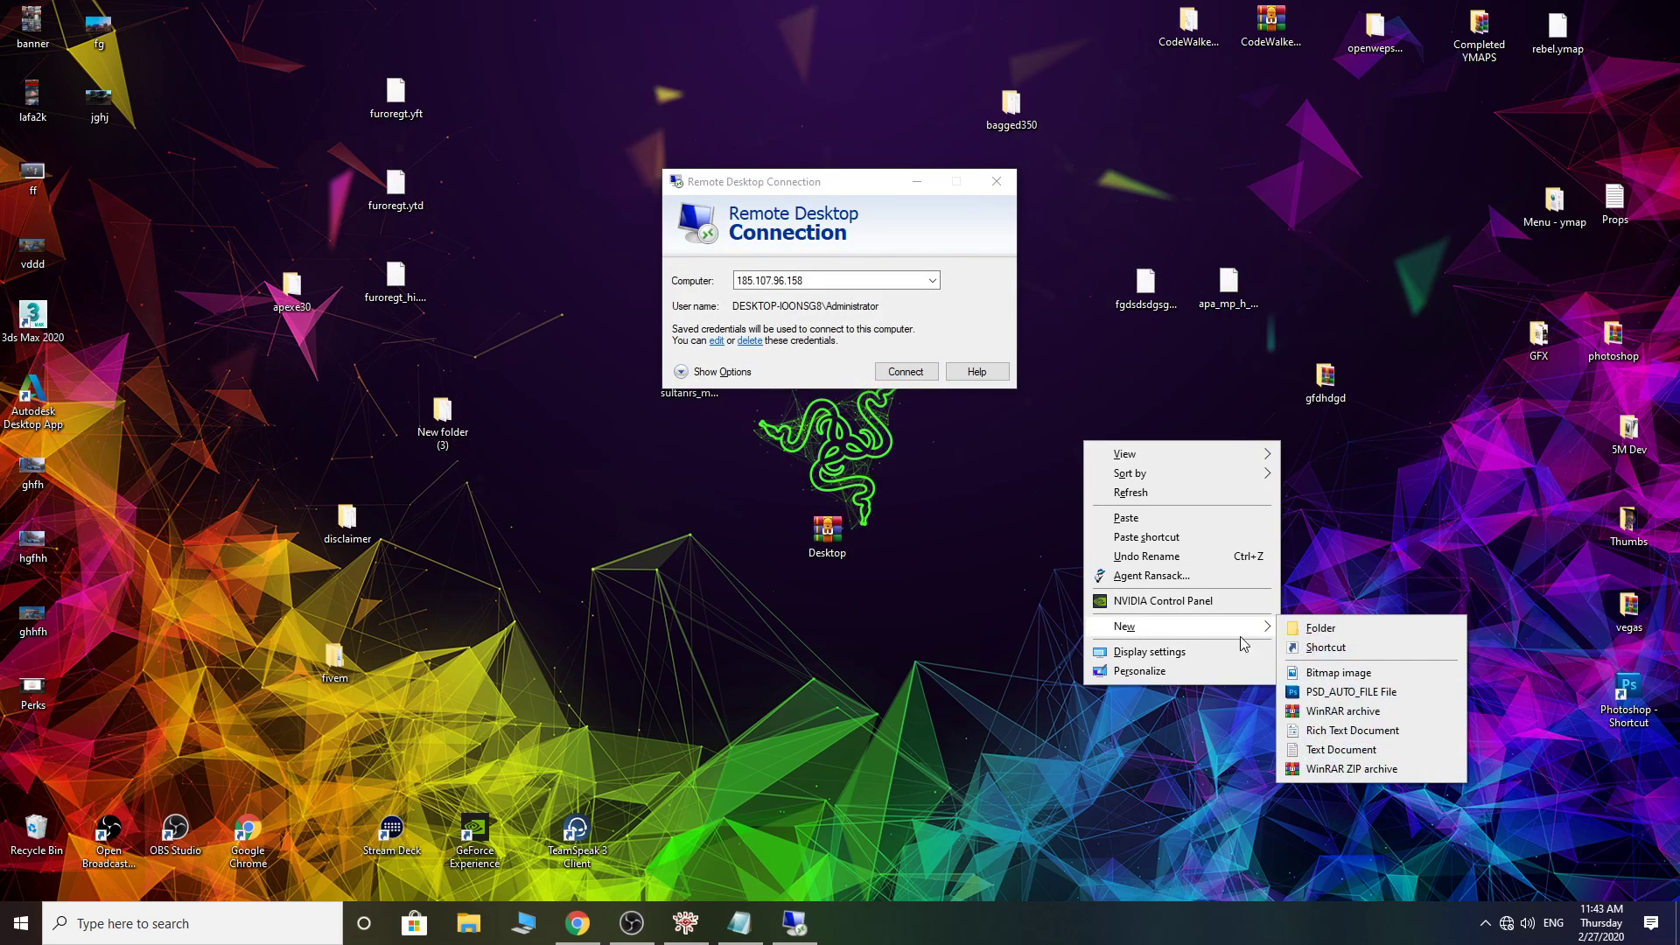
pyautogui.click(1320, 628)
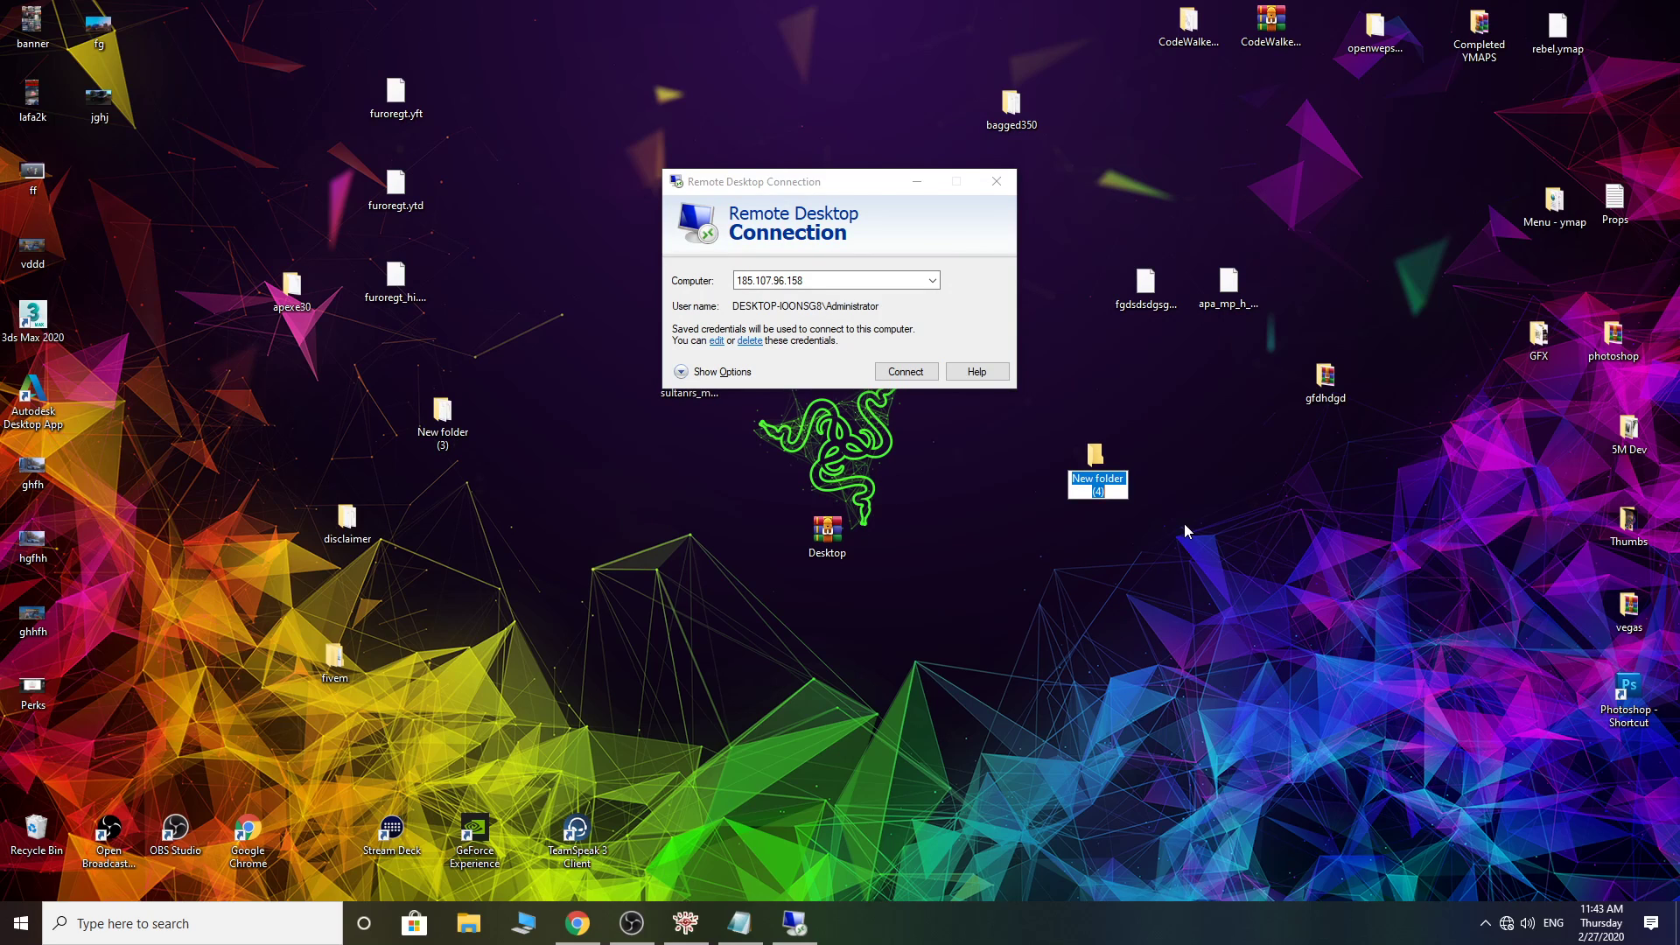
pyautogui.write('tster')
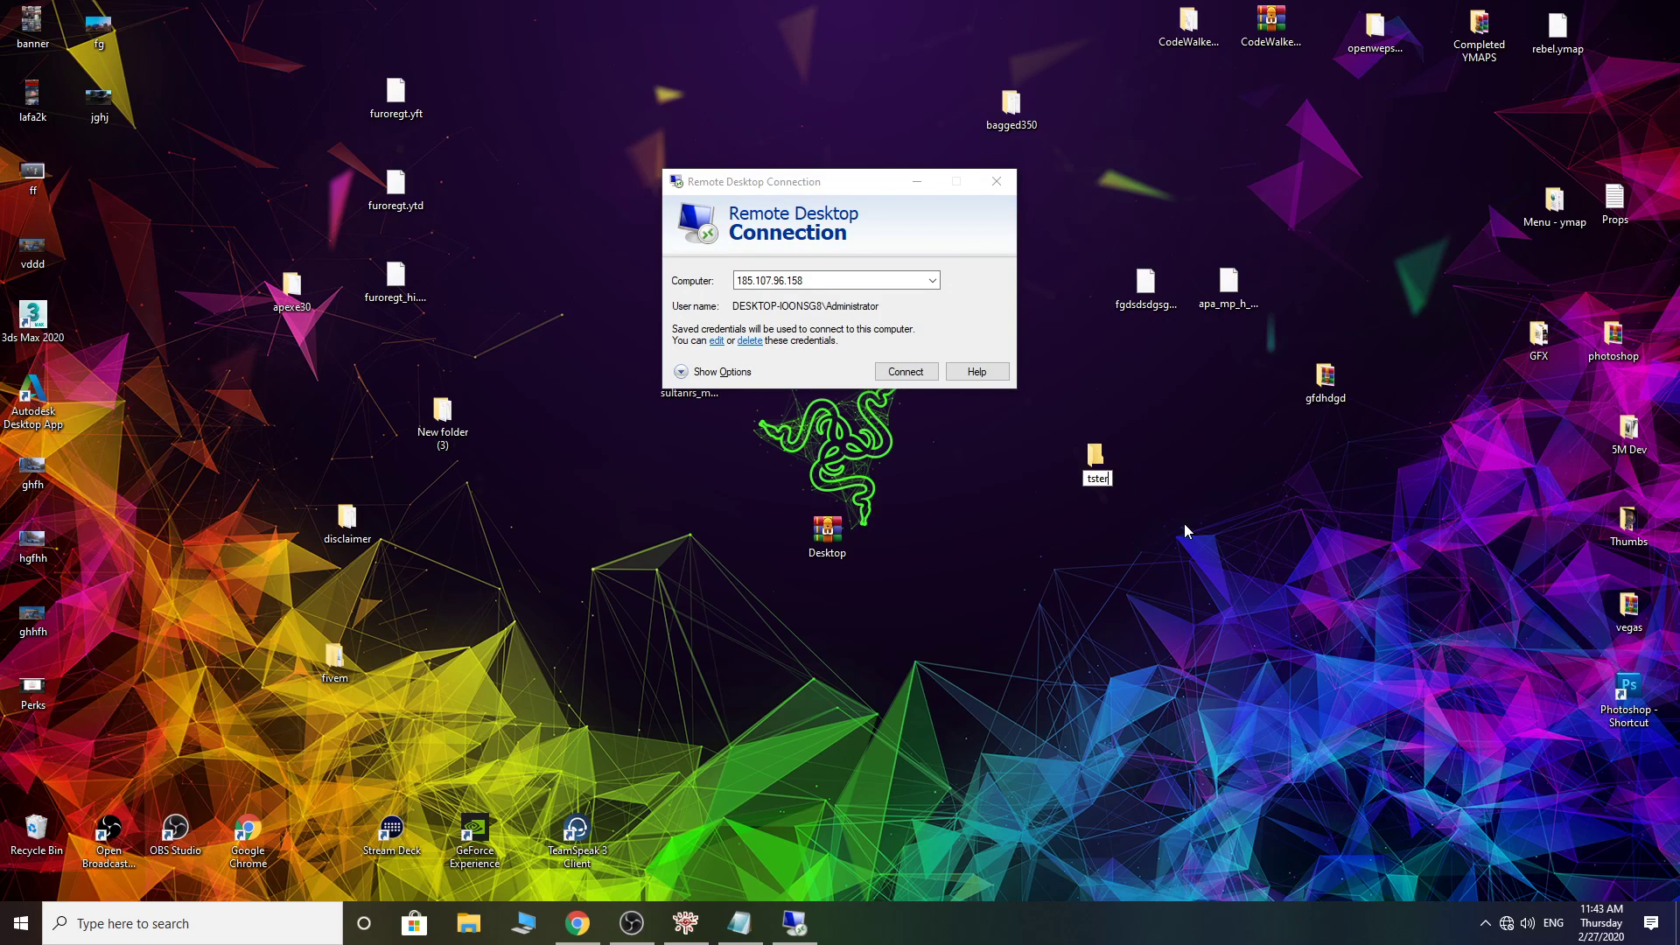
pyautogui.press('BackSpace')
pyautogui.press('BackSpace')
pyautogui.press('BackSpace')
pyautogui.write('esterpicture')
pyautogui.press('Return')
pyautogui.doubleClick(1097, 458)
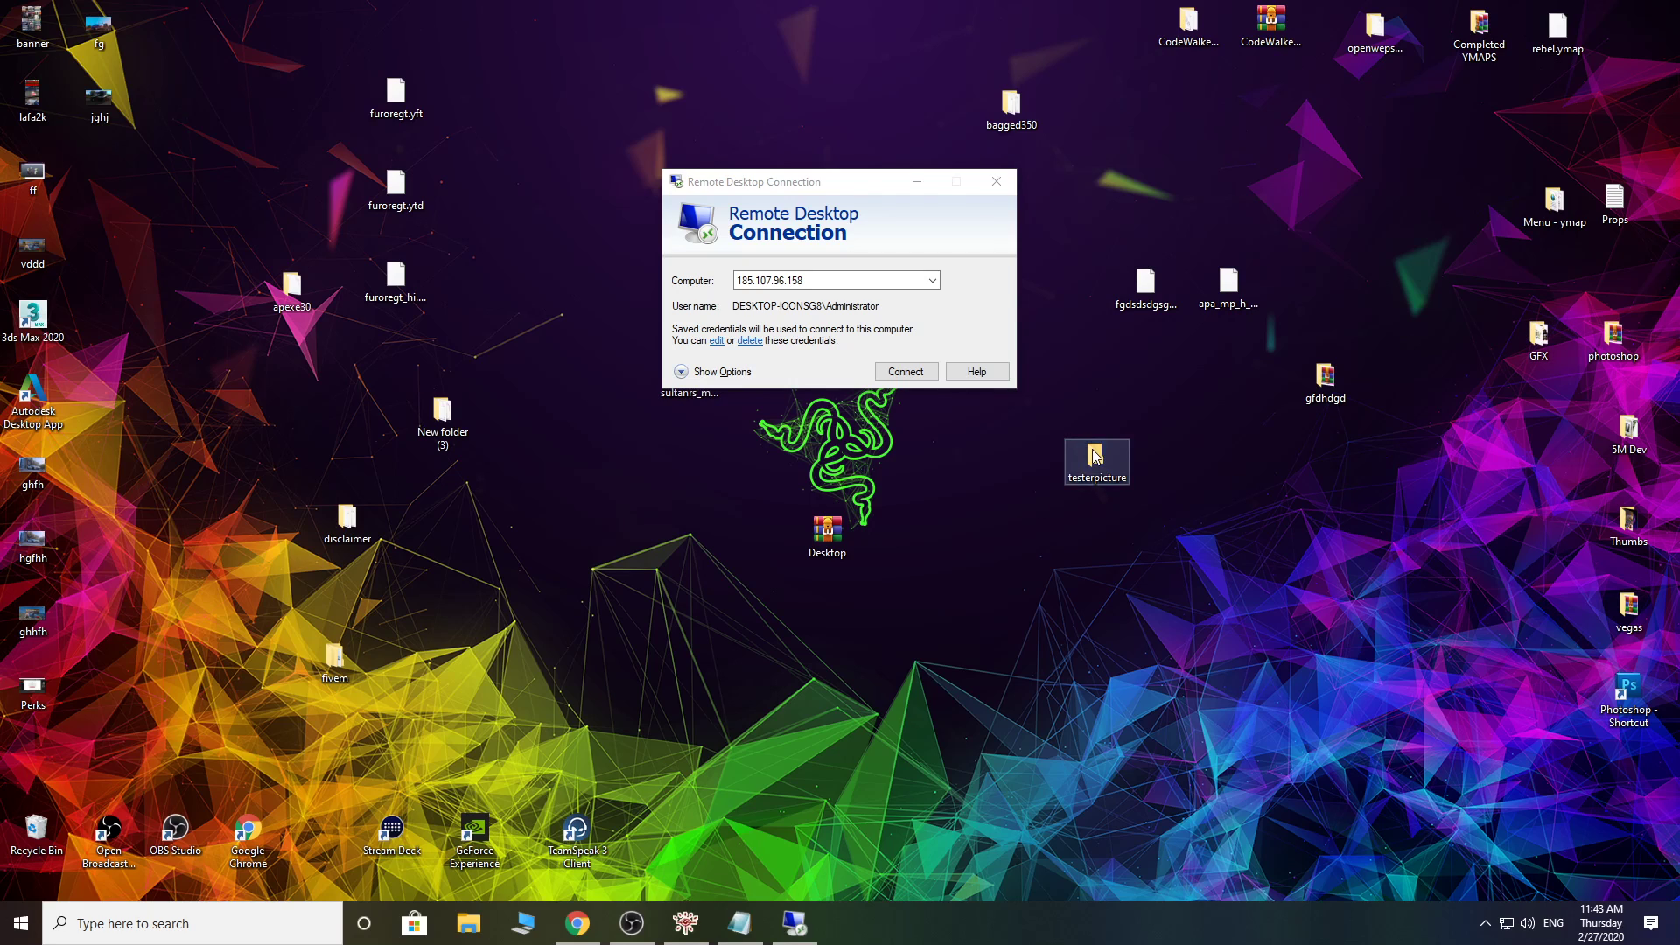
pyautogui.moveTo(926, 143); pyautogui.dragTo(1042, 435)
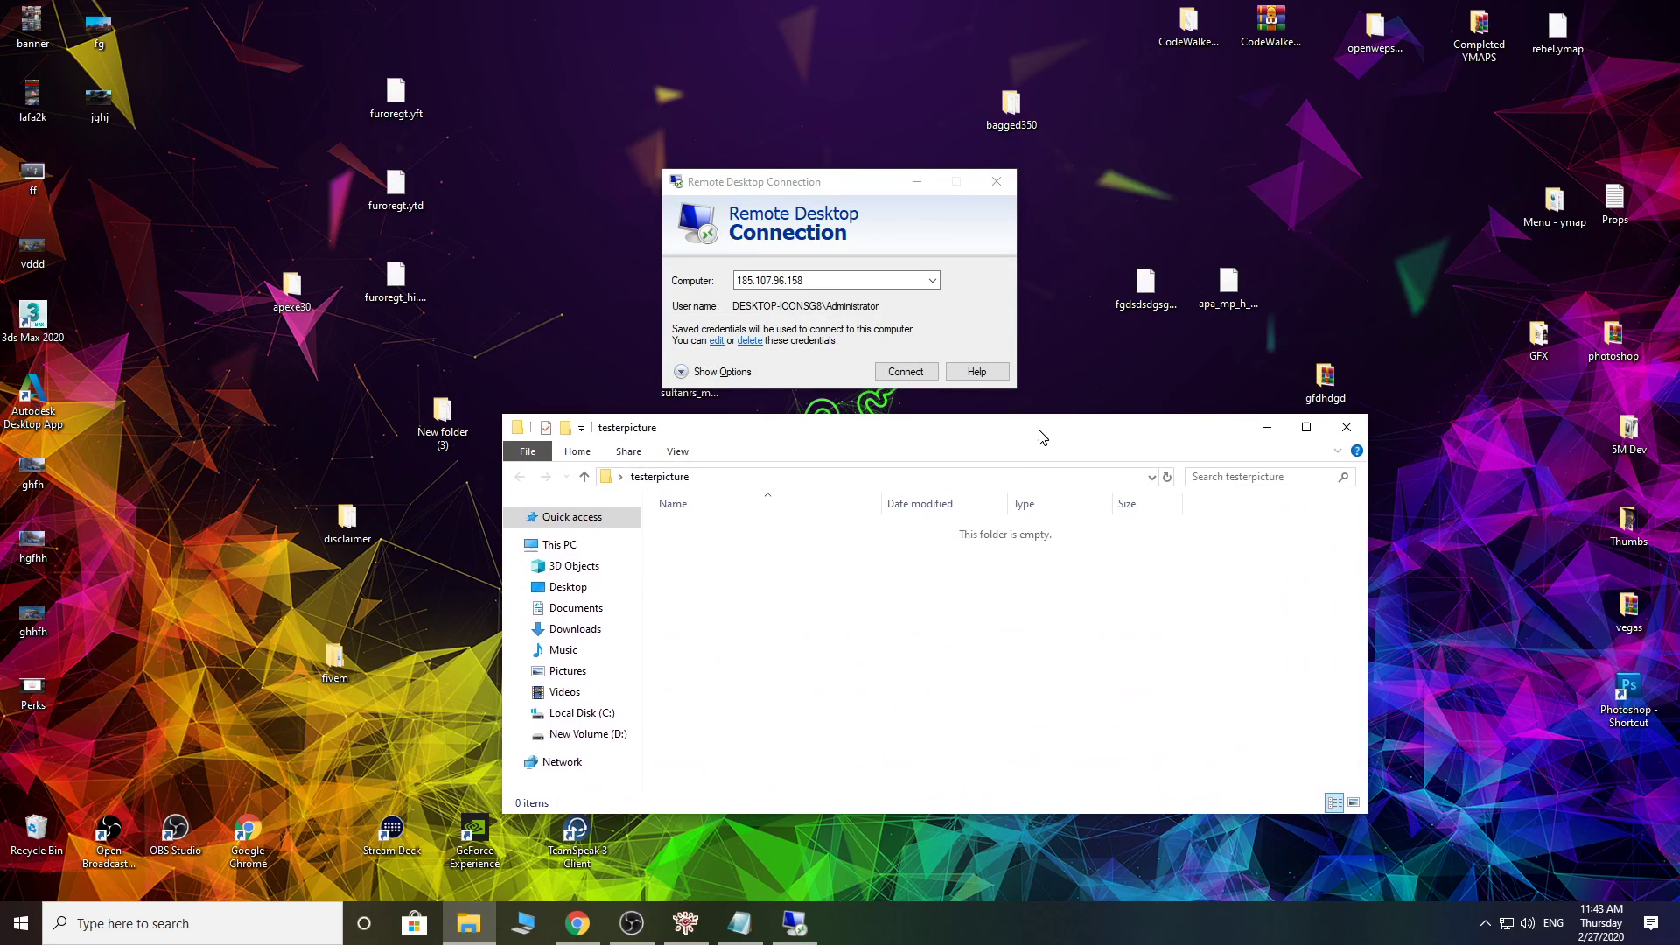
# Step: Copy the stream folder and fxmanifest.lua from Completed YMAPS\pizzashop
pyautogui.click(1347, 426)
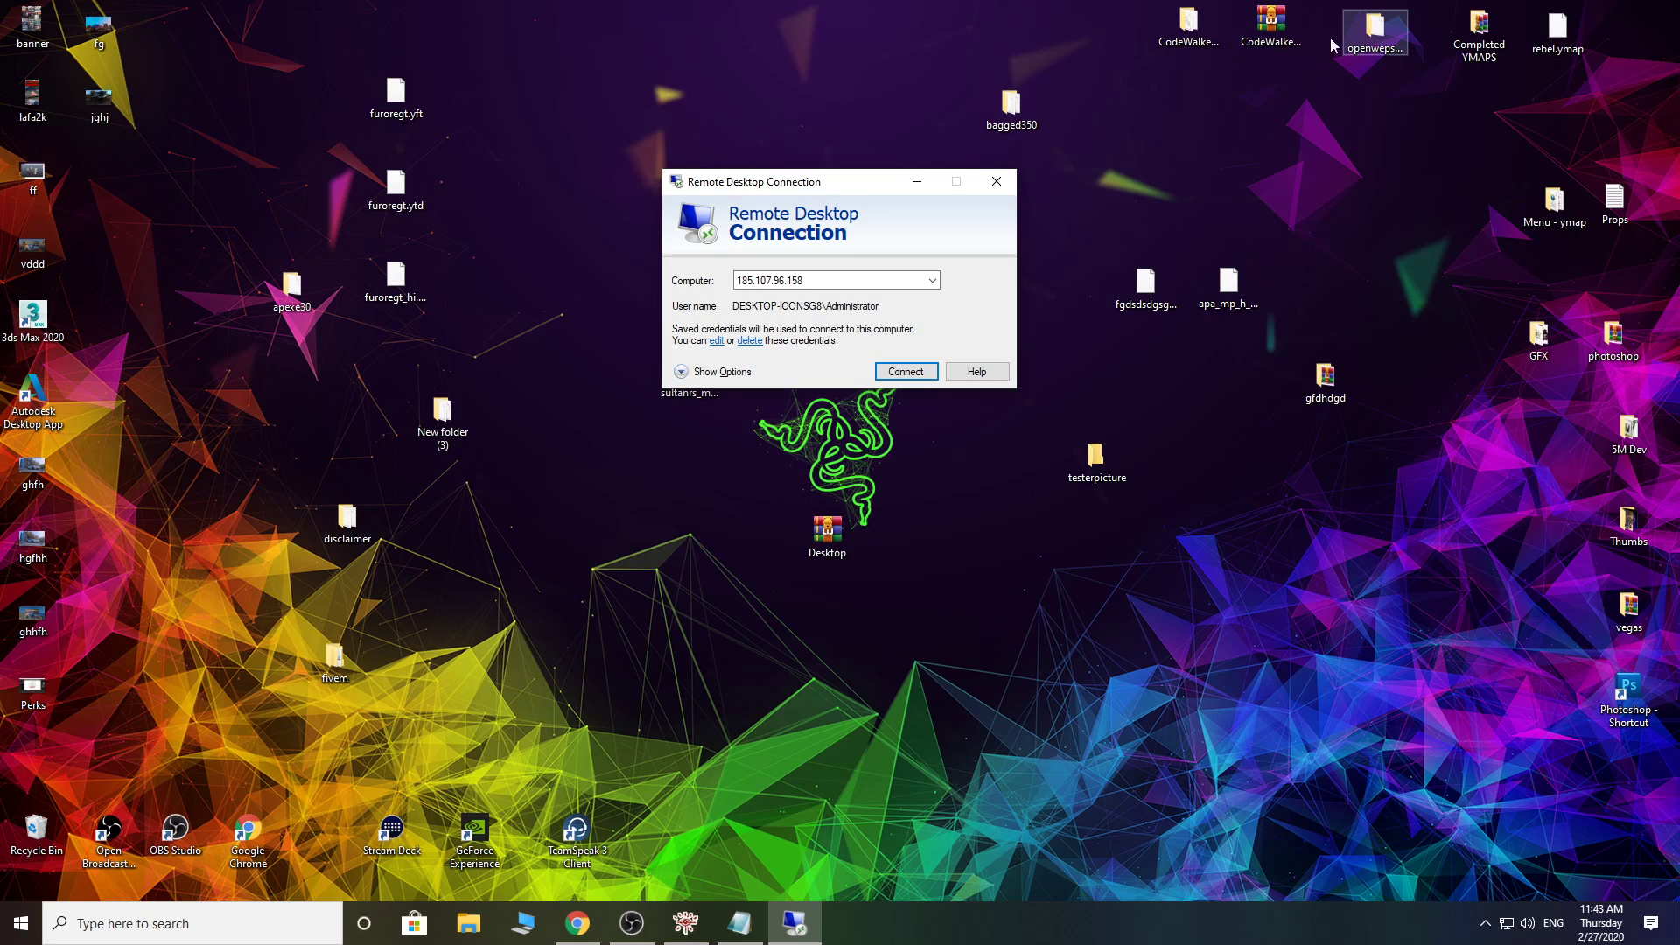
pyautogui.doubleClick(1463, 33)
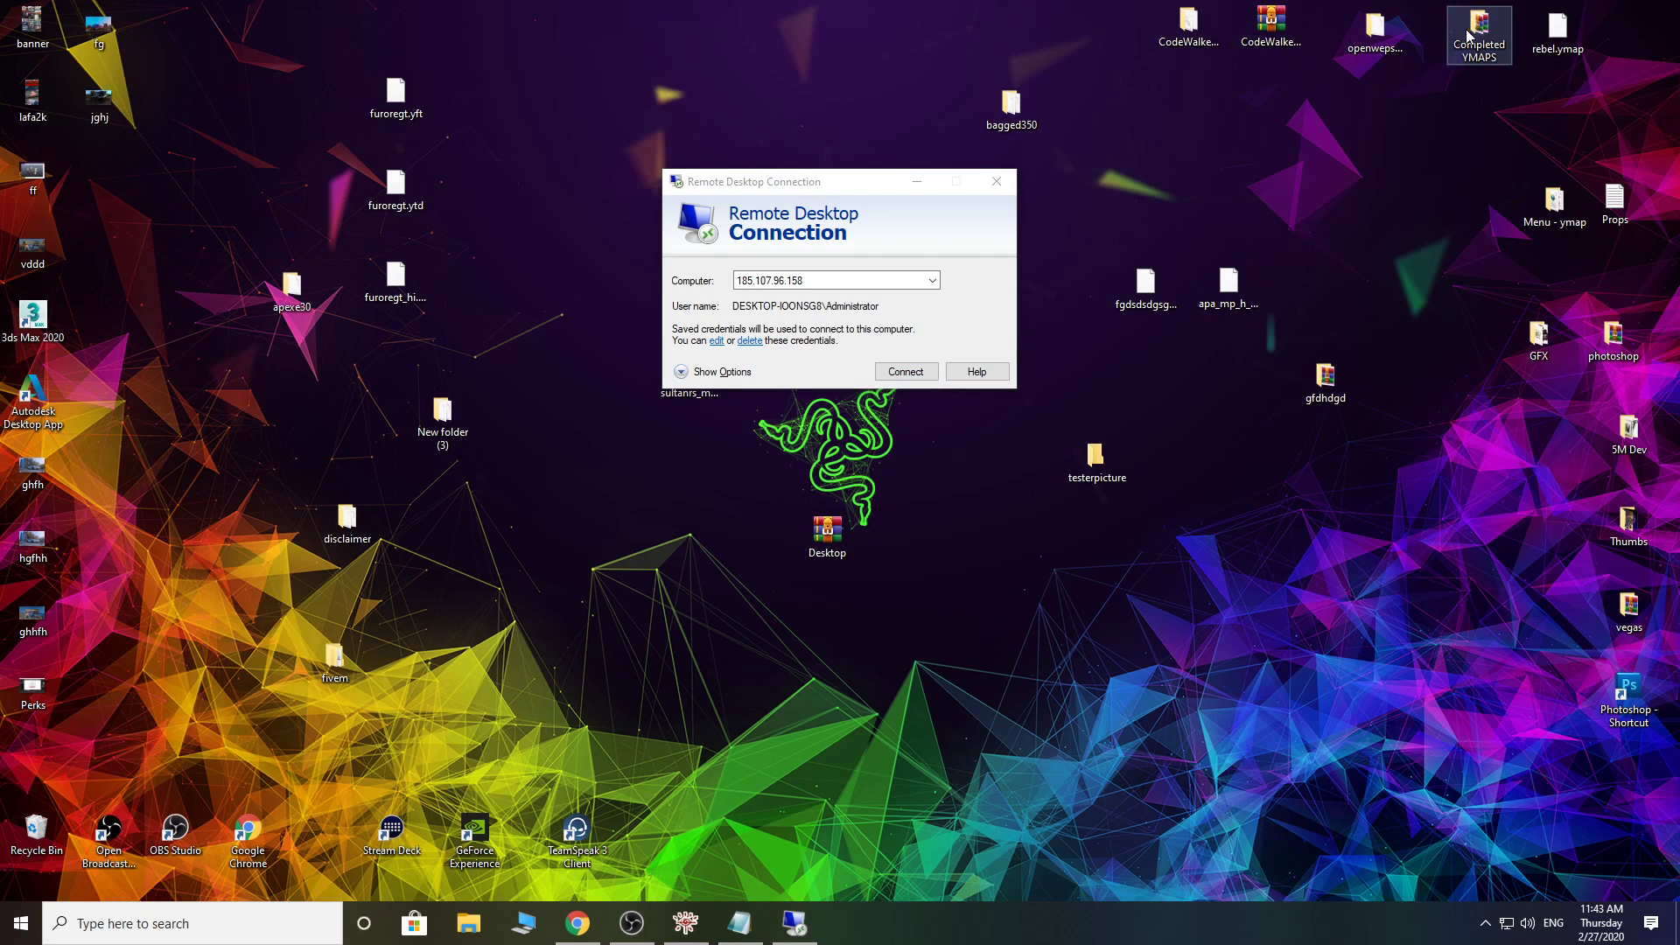
pyautogui.doubleClick(716, 536)
pyautogui.moveTo(879, 607); pyautogui.dragTo(713, 523)
pyautogui.rightClick(705, 548)
pyautogui.click(764, 772)
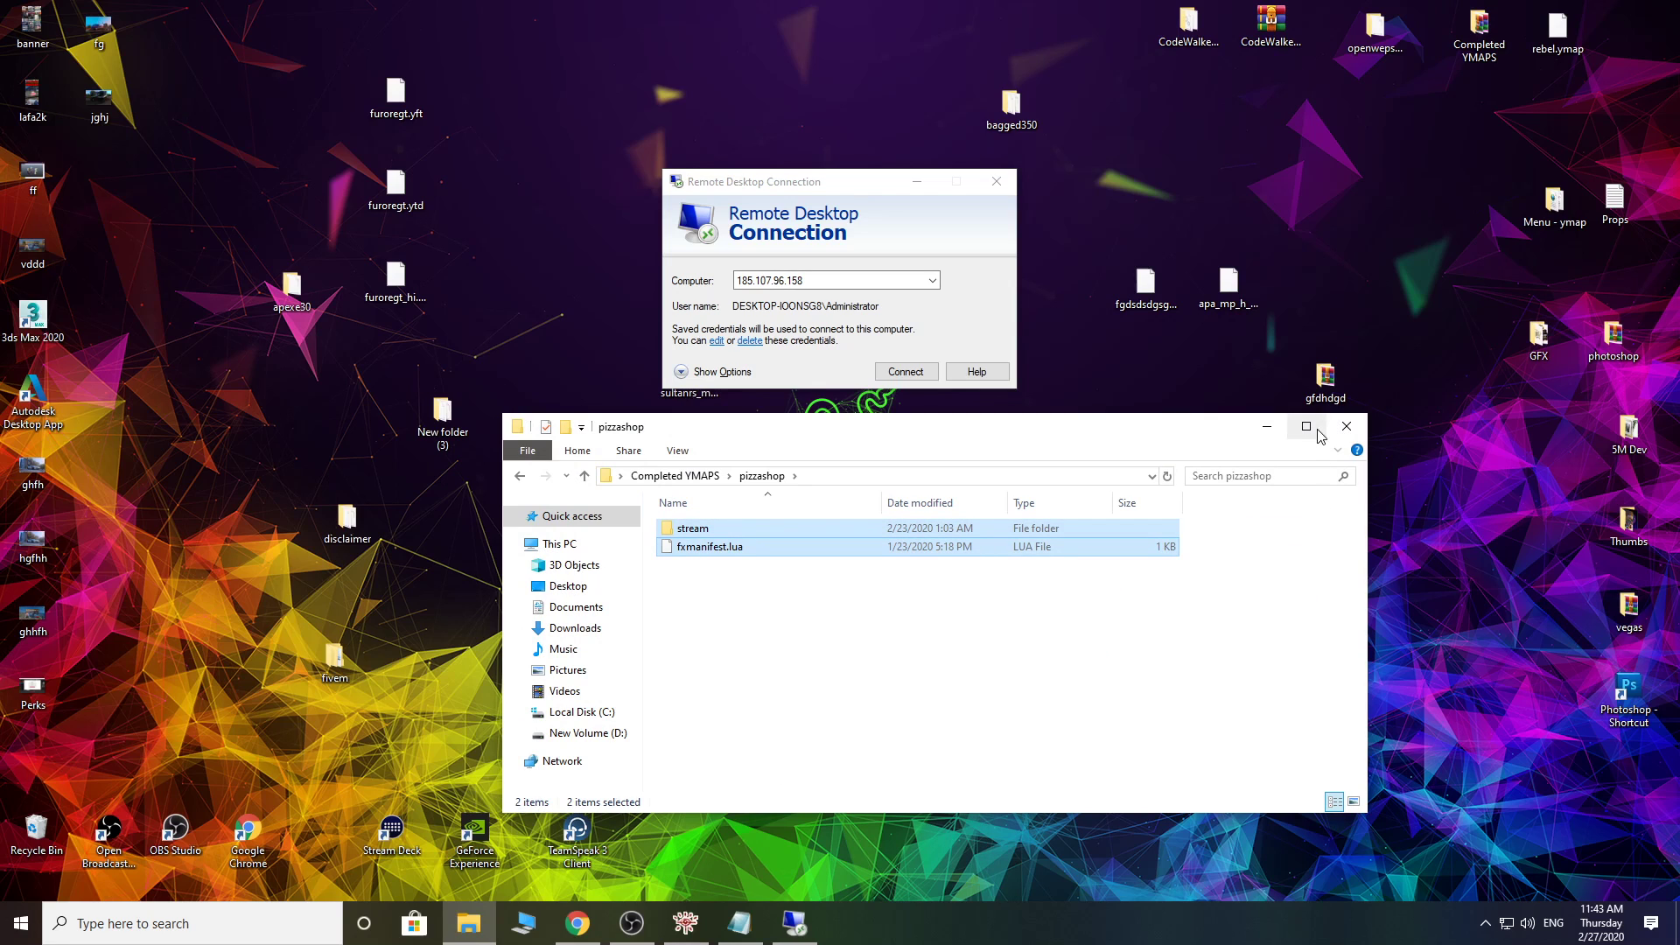
pyautogui.hotkey('alt', 'F4')
# Step: Paste them into testerpicture and delete all the old files inside stream
pyautogui.doubleClick(1088, 473)
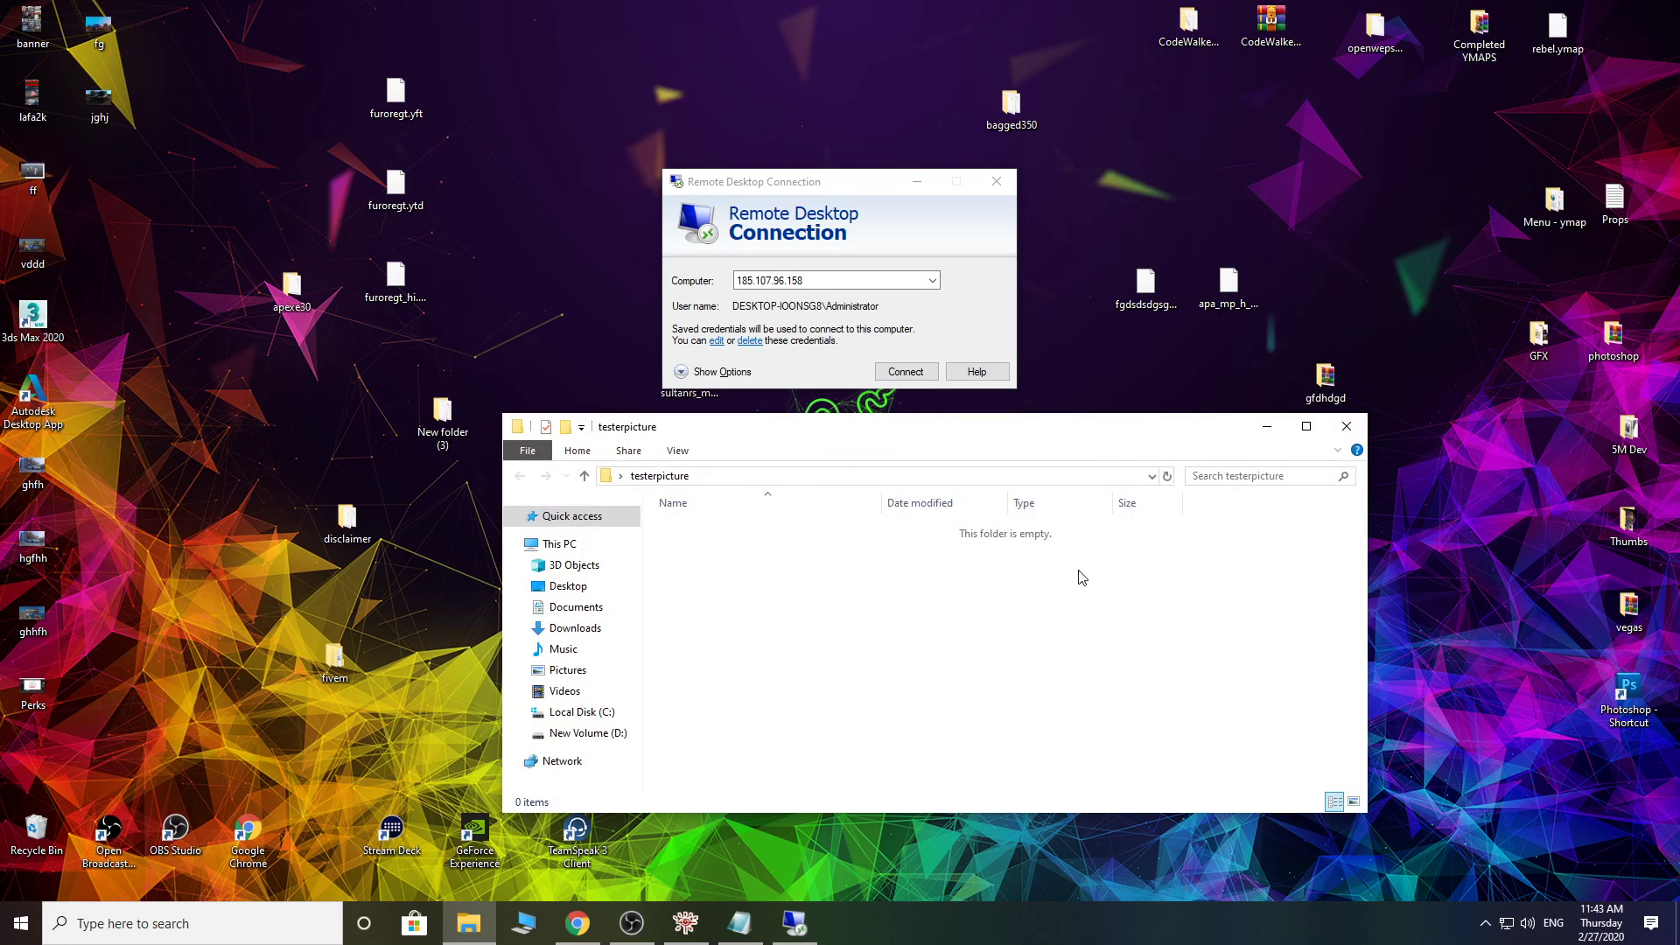
pyautogui.rightClick(936, 611)
pyautogui.click(985, 735)
pyautogui.click(700, 547)
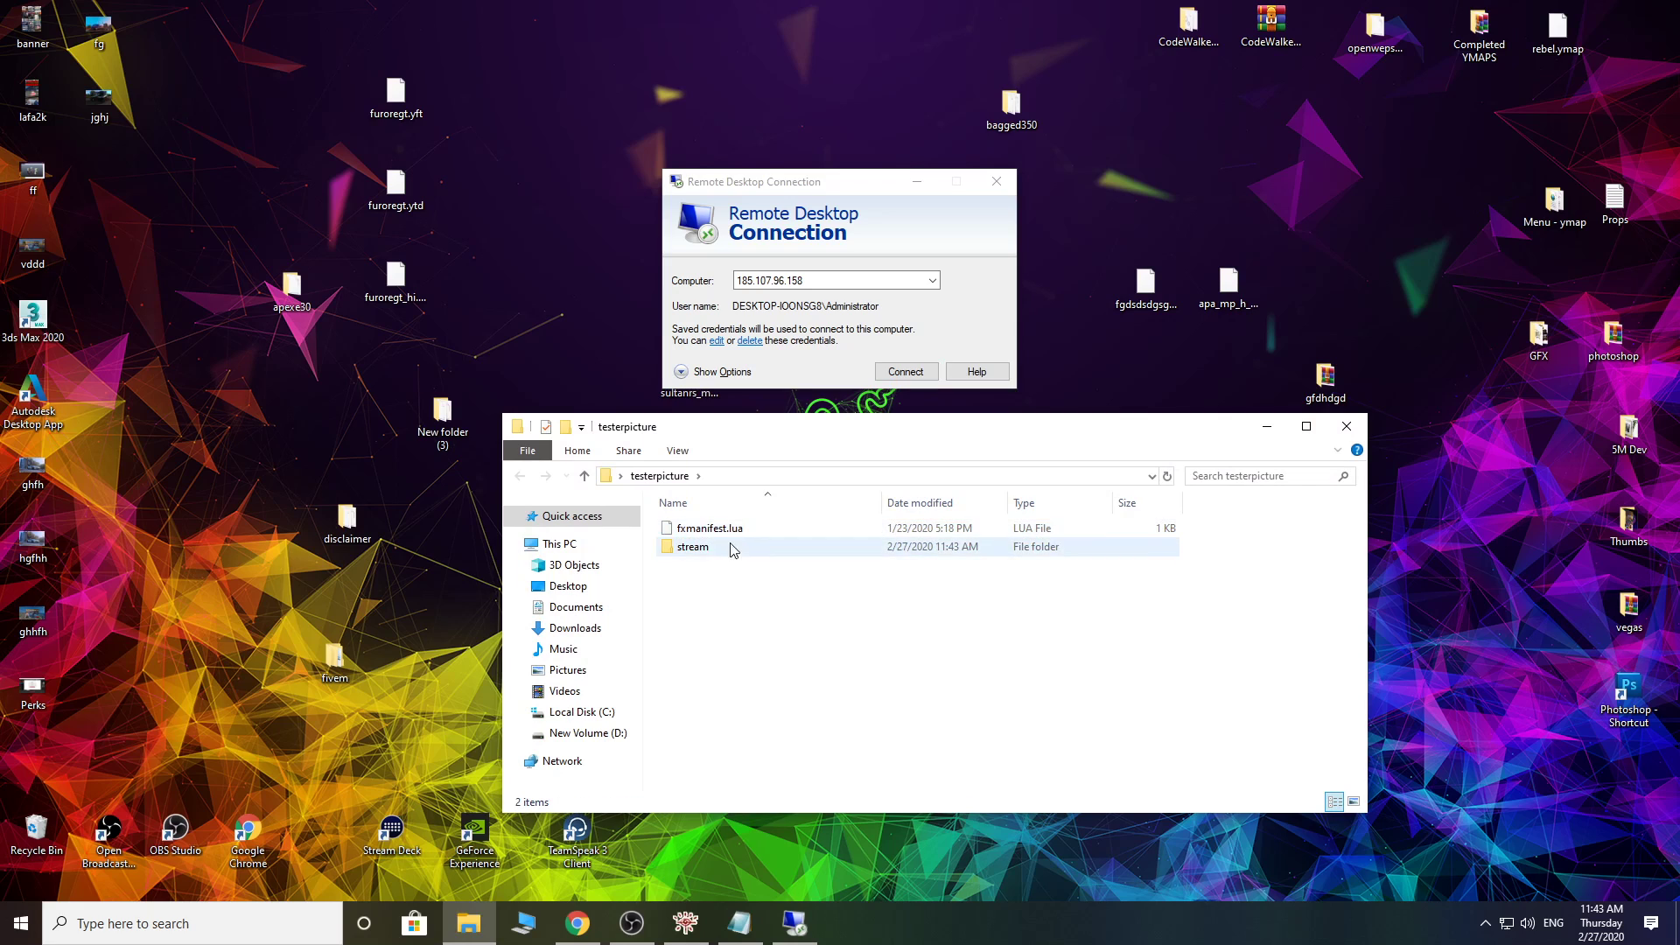
pyautogui.doubleClick(700, 548)
pyautogui.hotkey('ctrl', 'a')
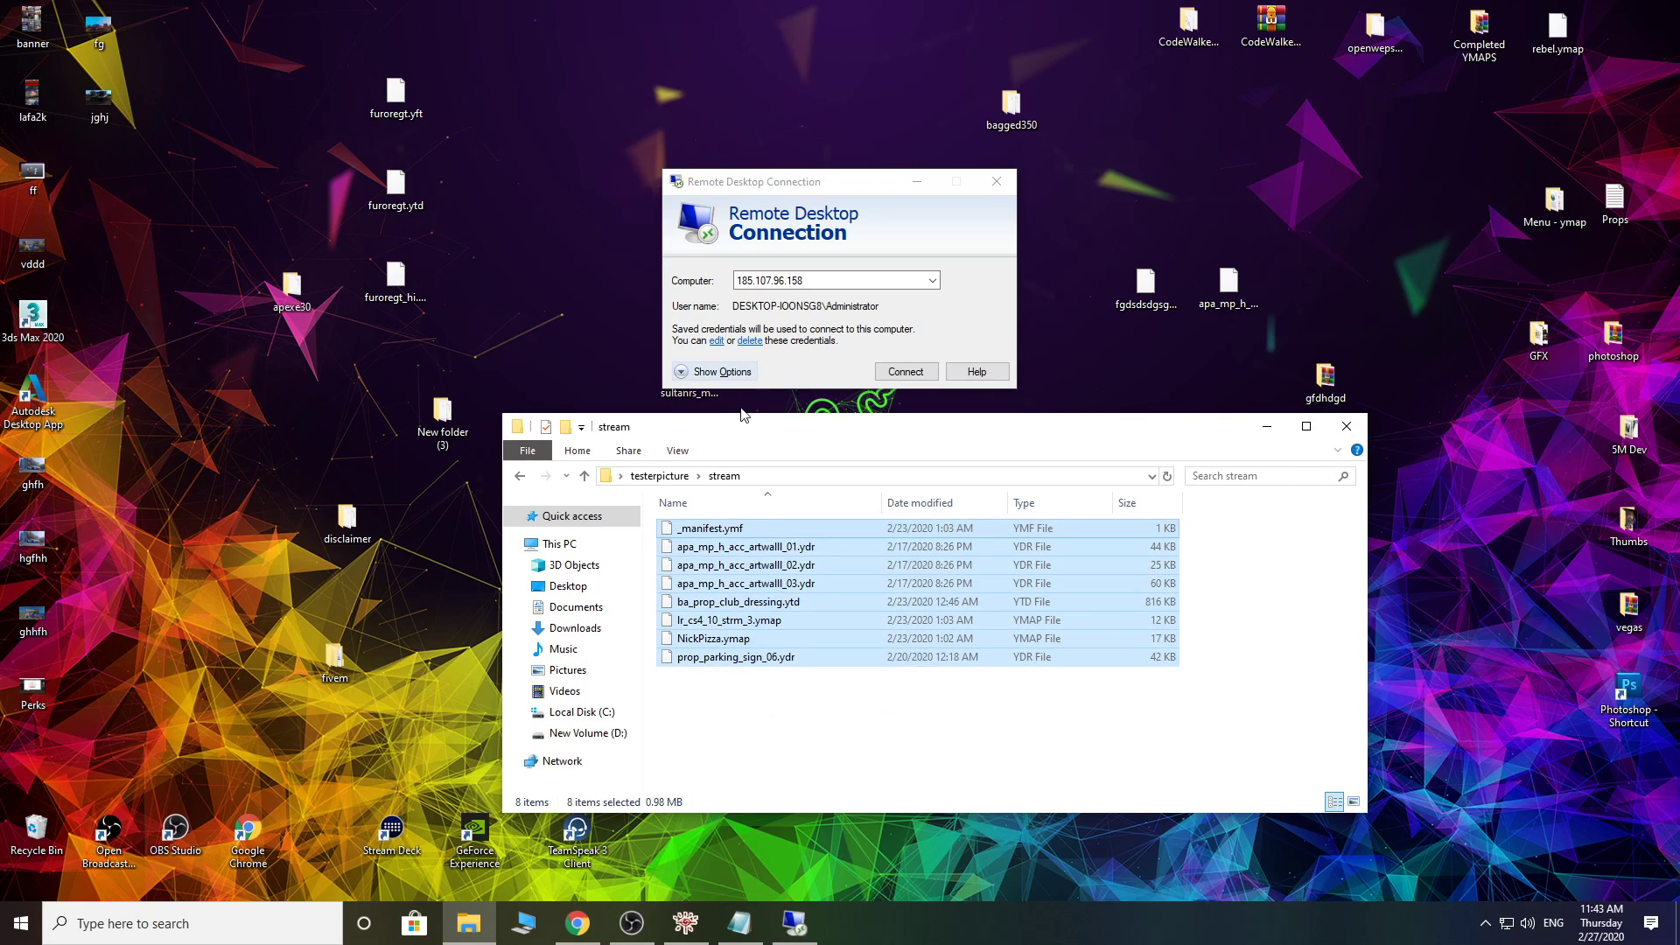
pyautogui.press('Delete')
# Step: Copy apa_mp_h_acc_artwalll_03.ydr and fgdsdsdgsgdfd.ymap from the desktop into stream
pyautogui.moveTo(1115, 331); pyautogui.dragTo(1323, 254)
pyautogui.moveTo(1229, 282); pyautogui.dragTo(904, 657)
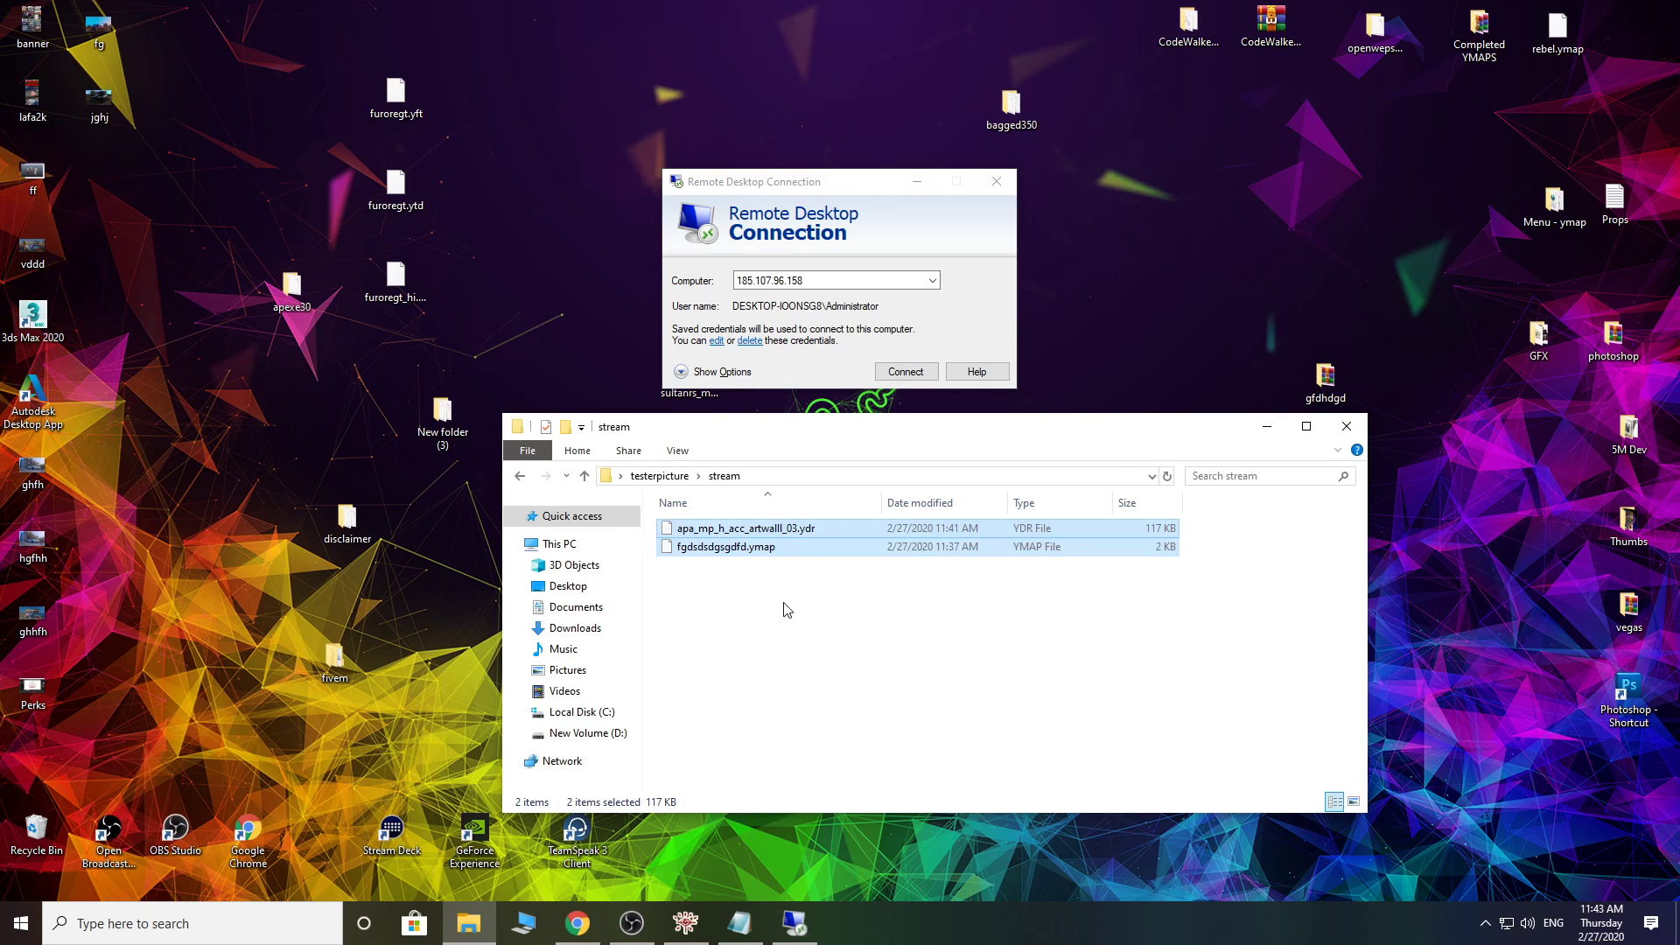
pyautogui.click(740, 547)
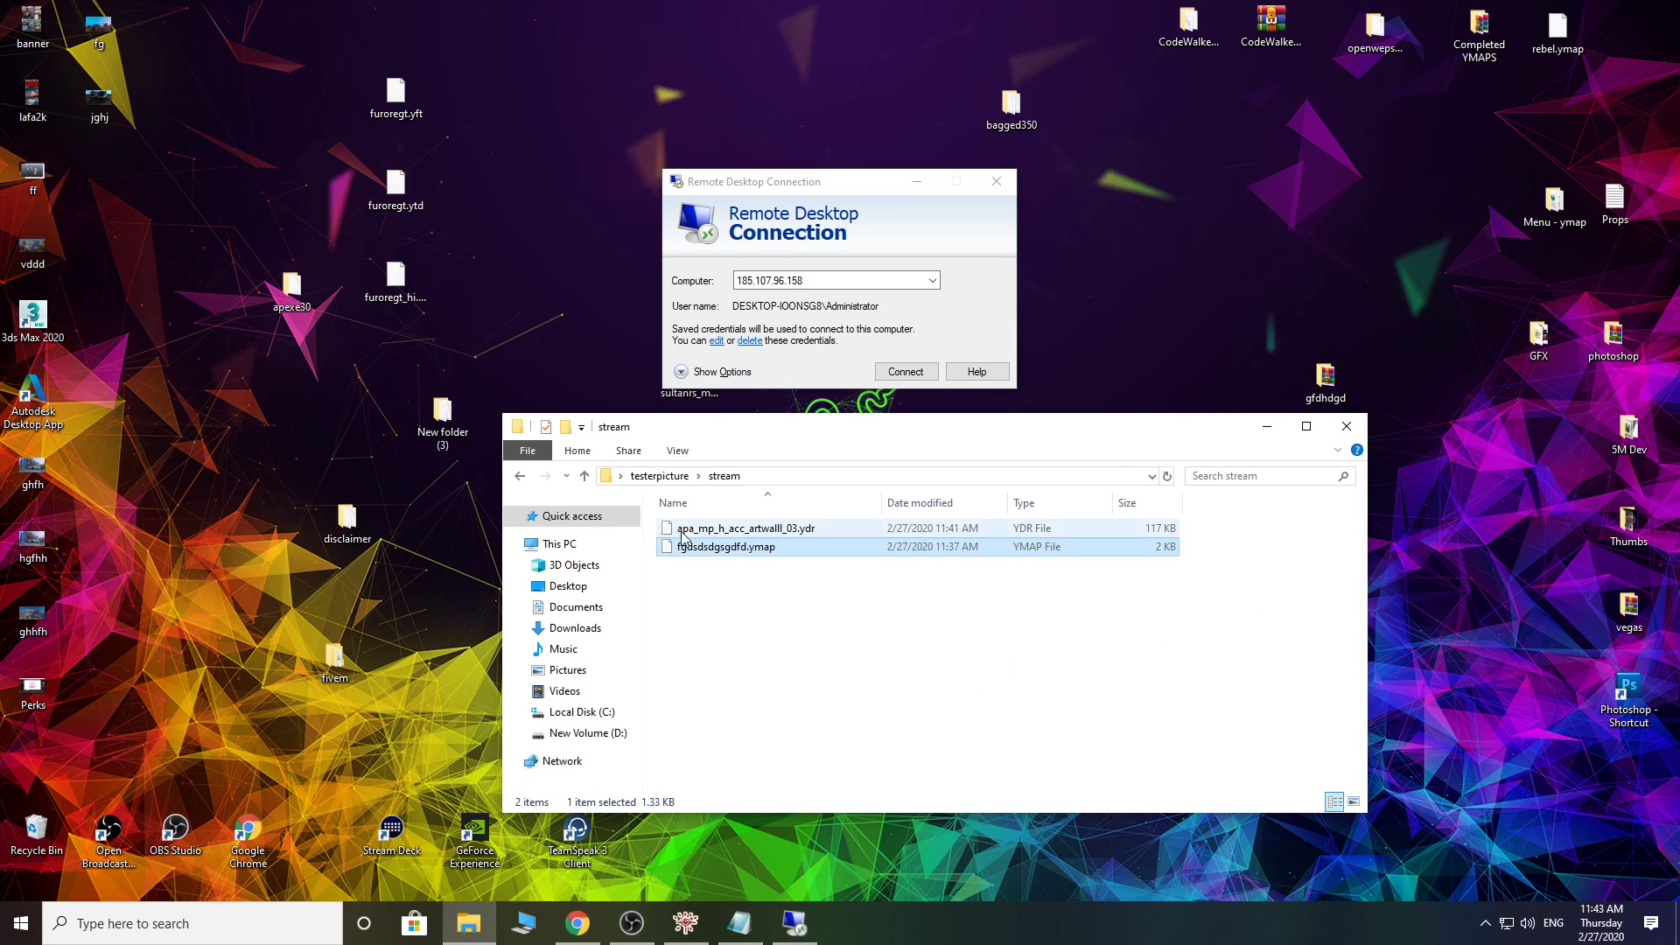
pyautogui.click(778, 531)
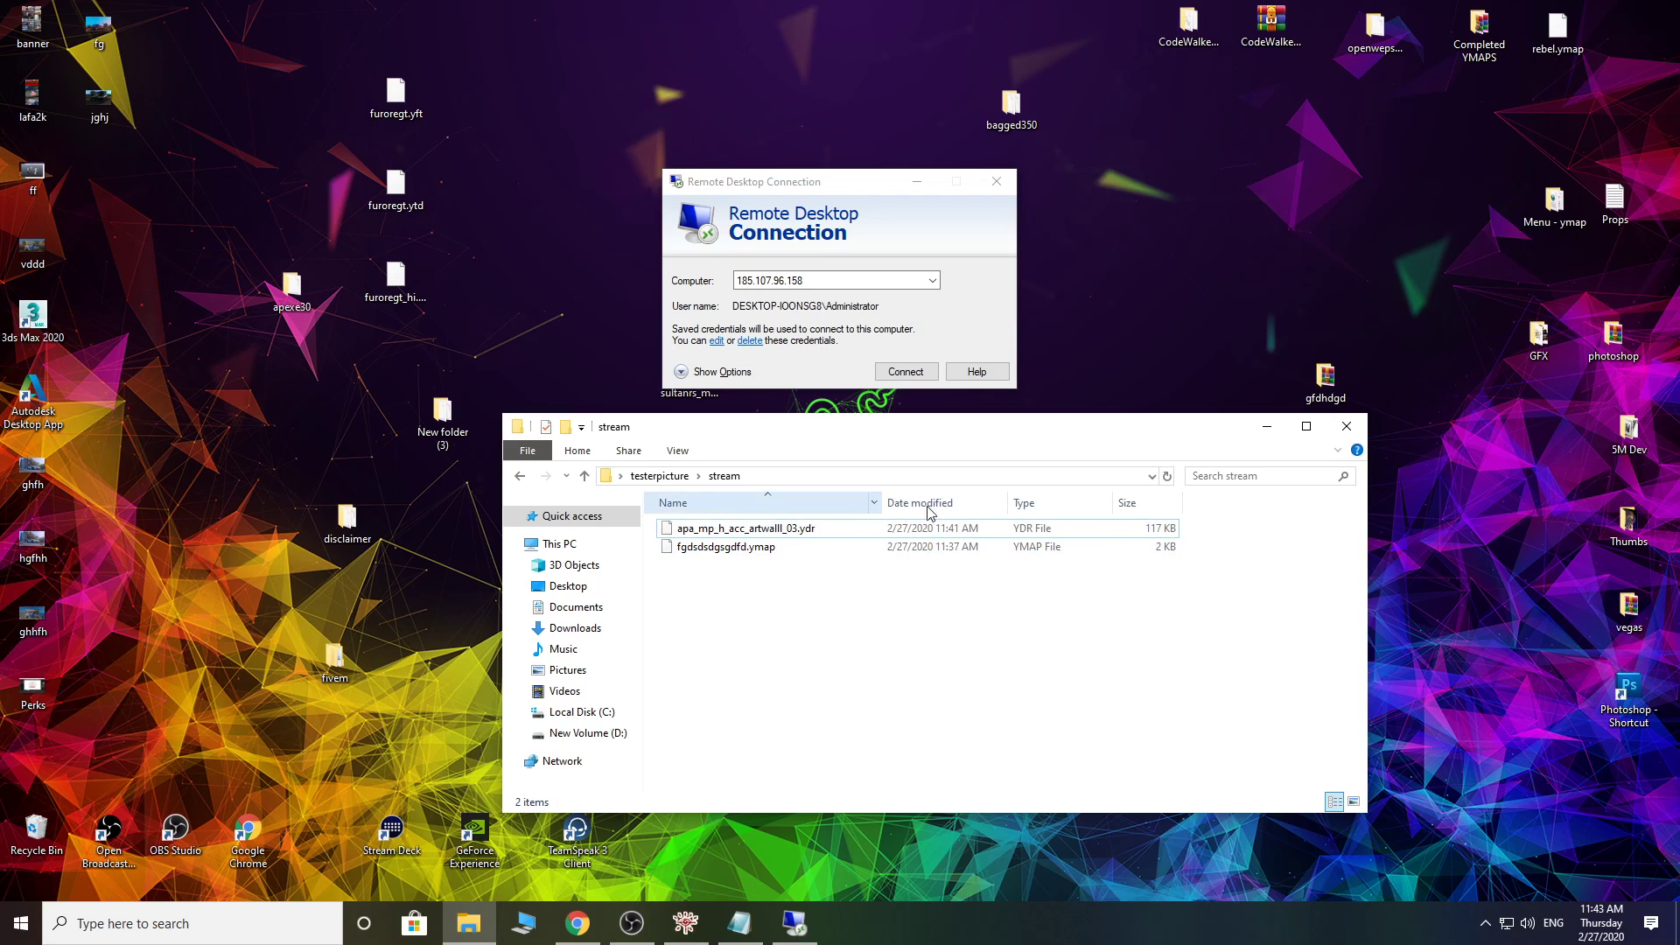
pyautogui.click(1347, 427)
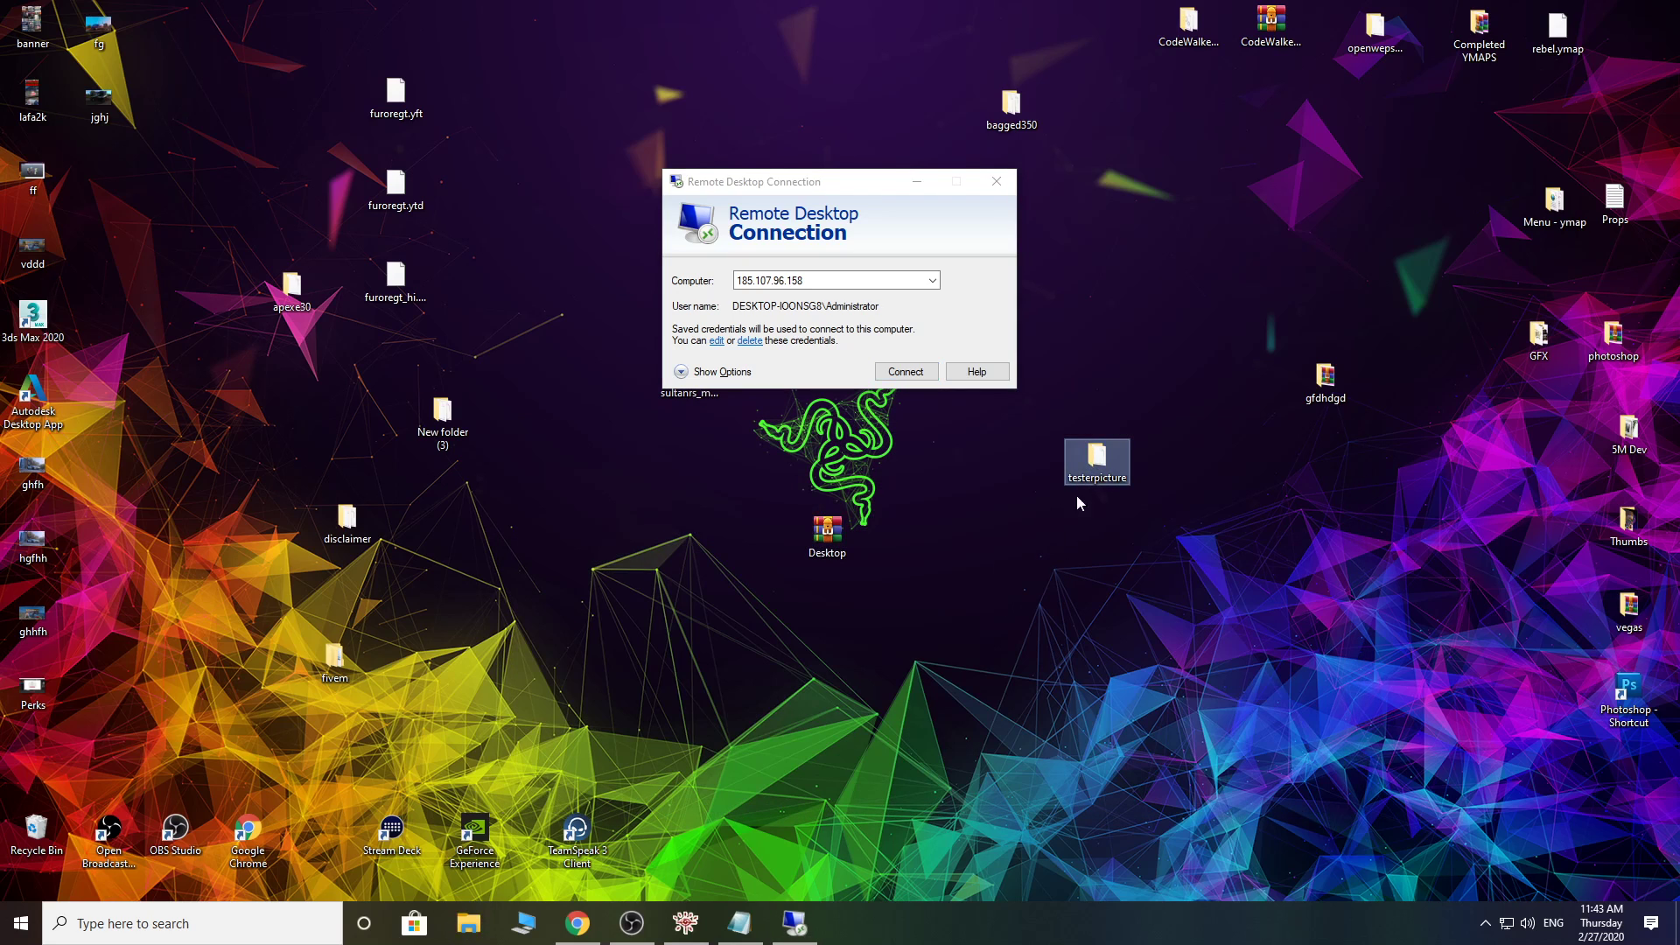
pyautogui.moveTo(1096, 465); pyautogui.dragTo(1154, 308)
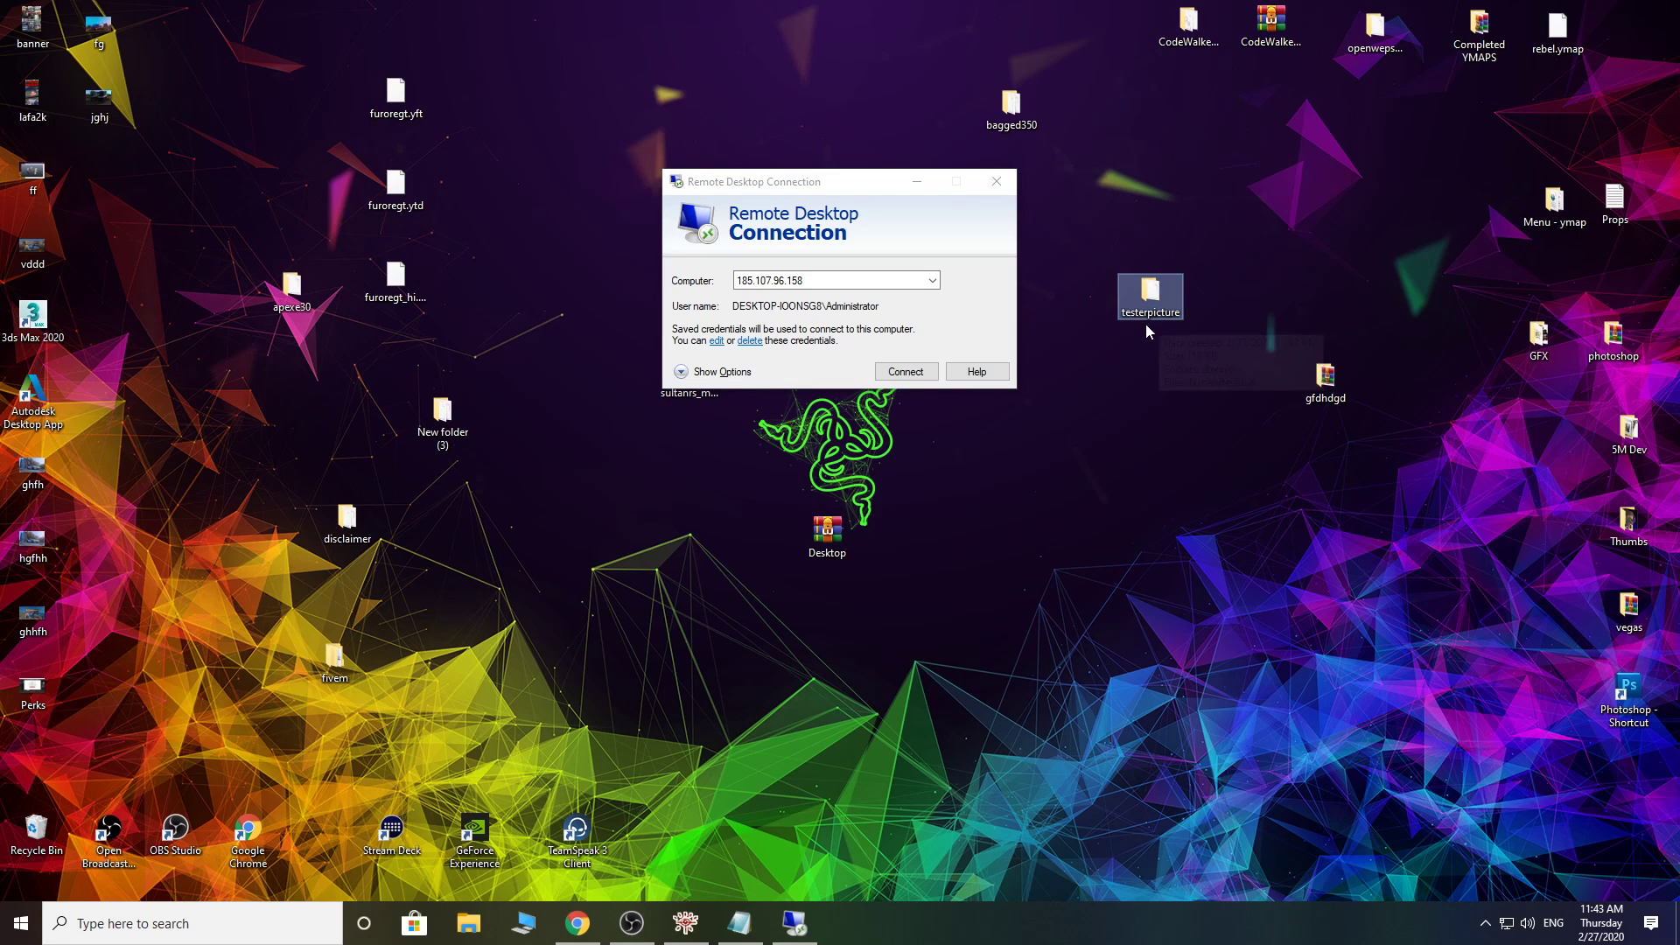
pyautogui.click(1116, 415)
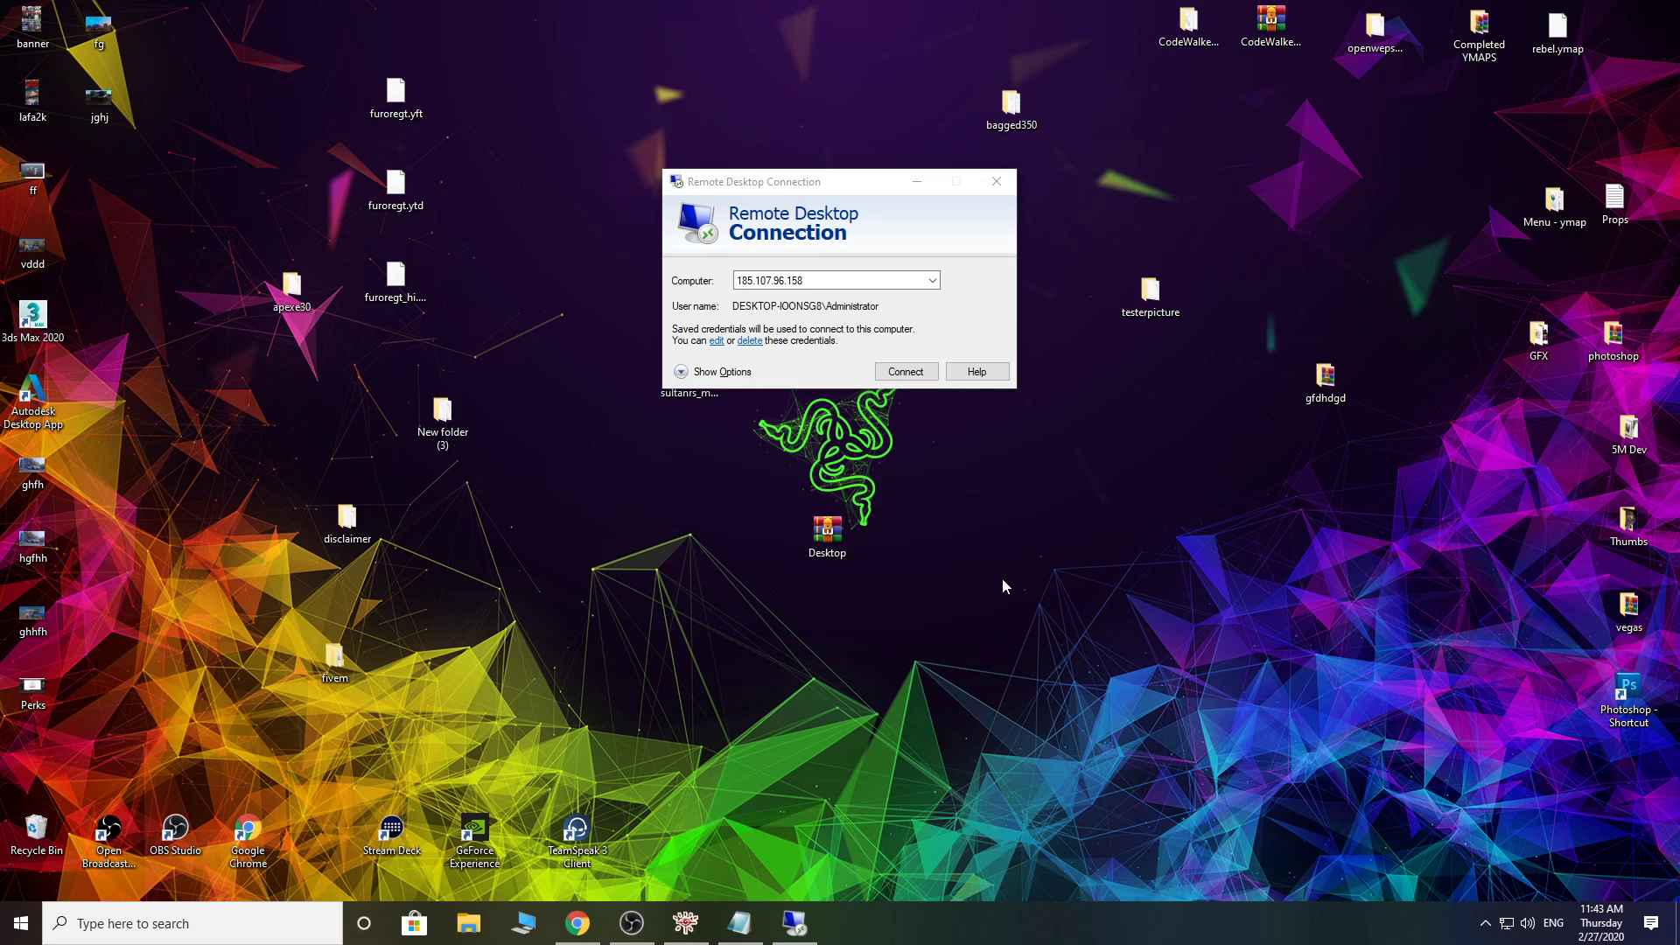
# Step: Connect to the remote server and browse to the NEWESX2 resources folder
pyautogui.click(896, 378)
pyautogui.click(974, 432)
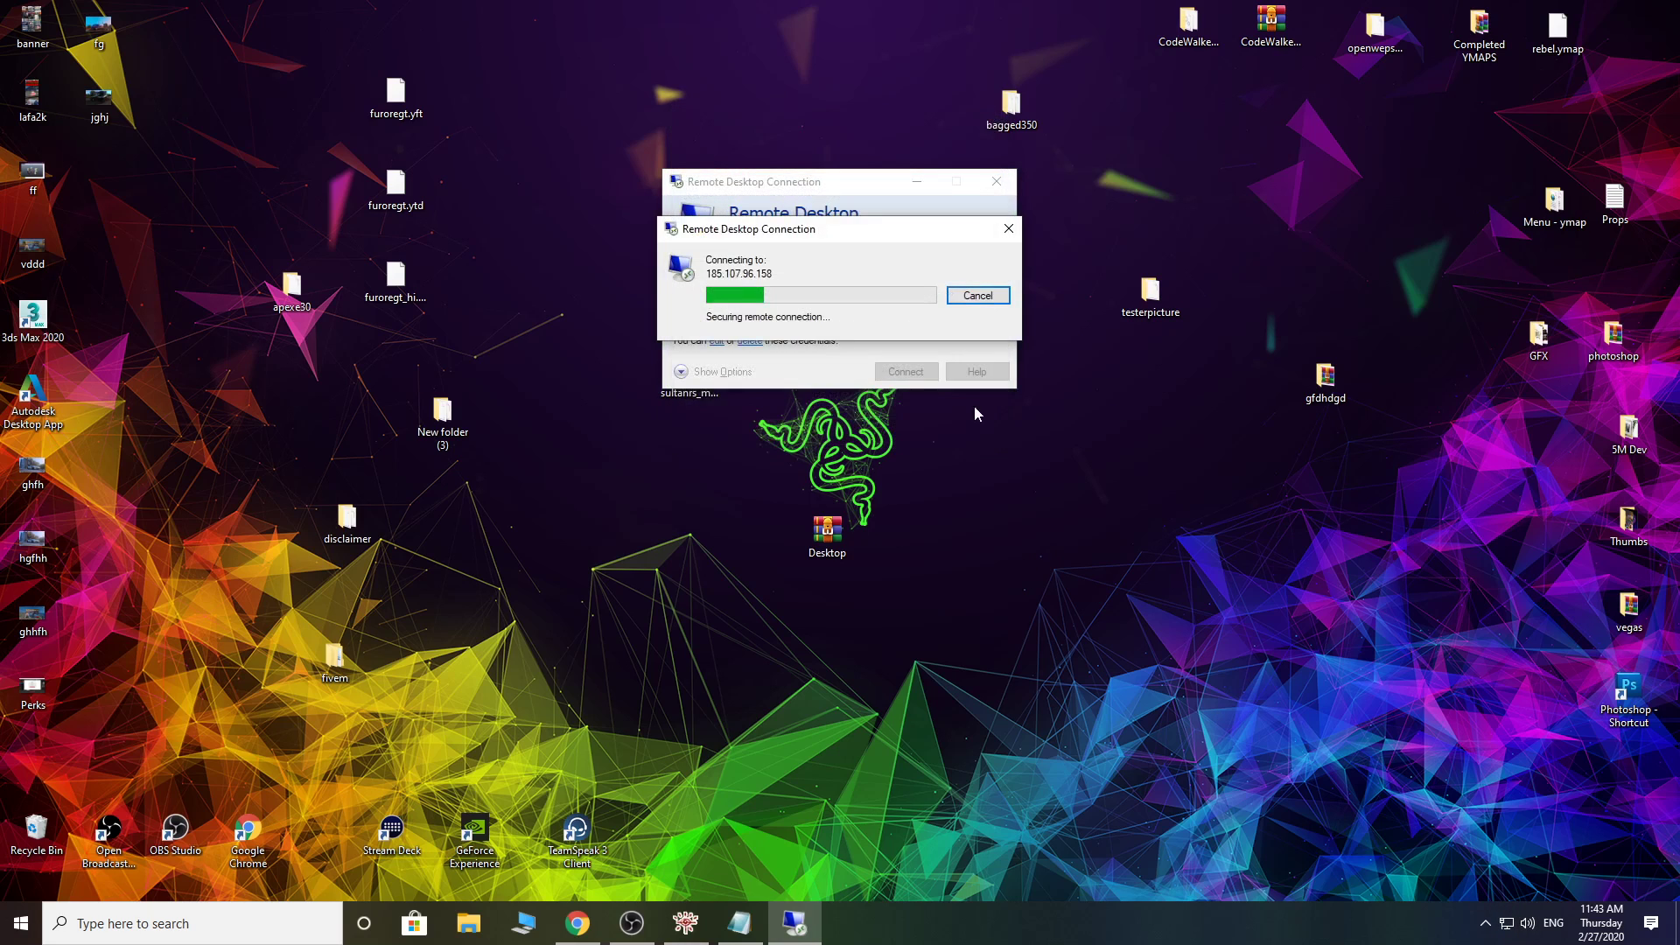
pyautogui.rightClick(1150, 292)
pyautogui.click(1194, 583)
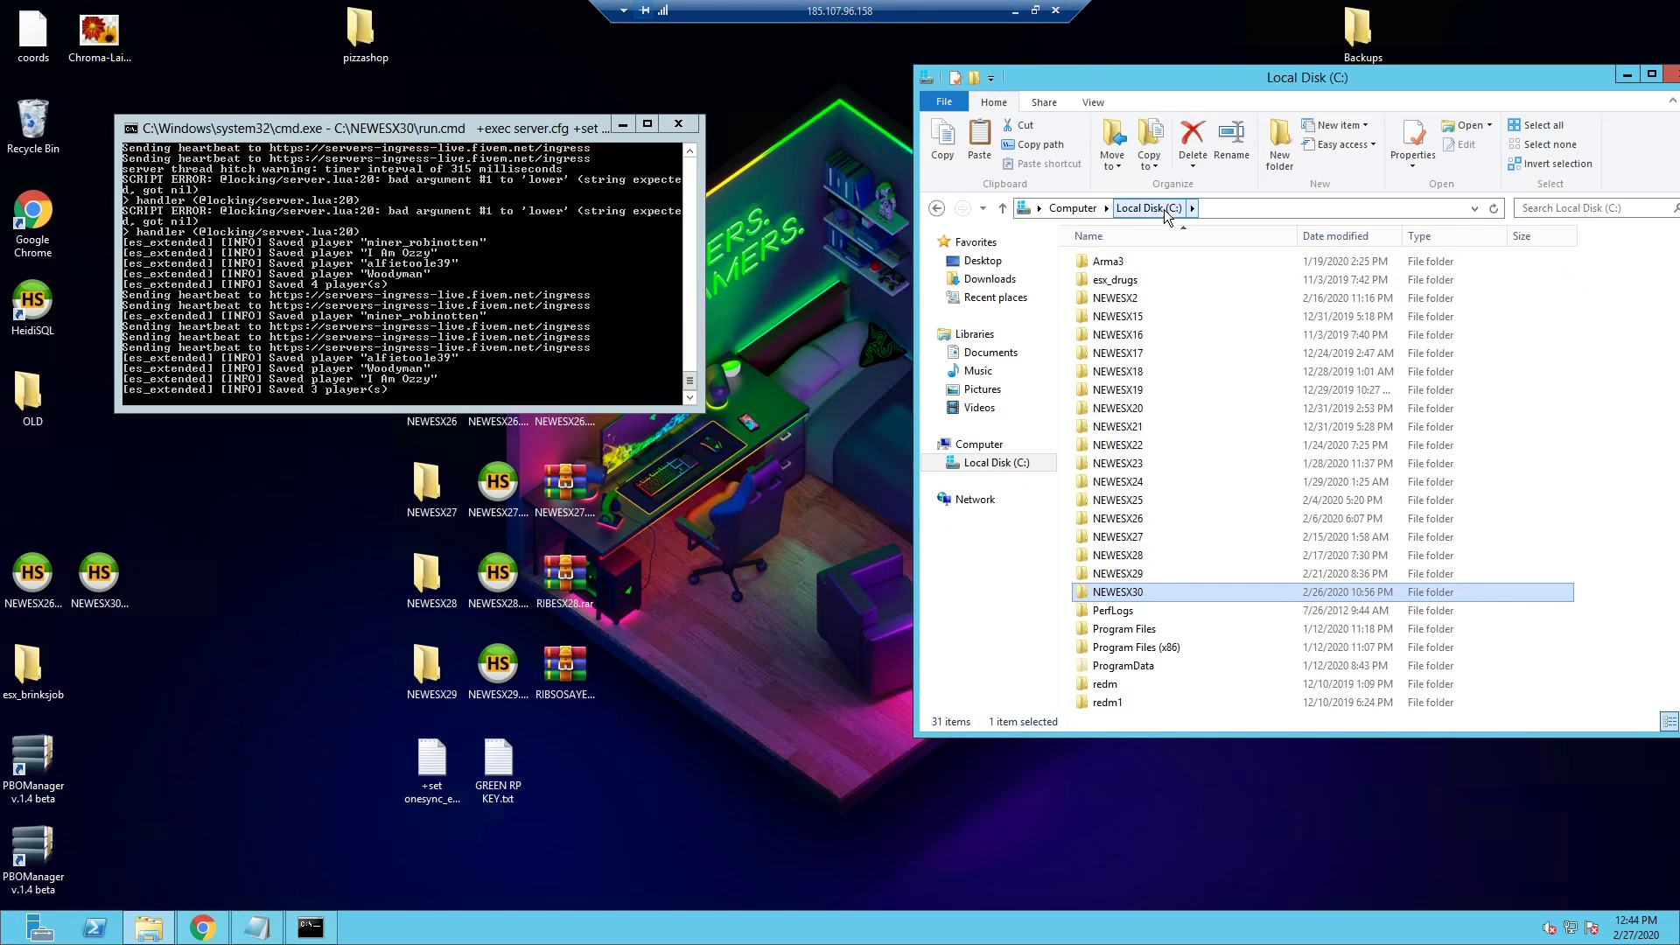
pyautogui.doubleClick(1116, 298)
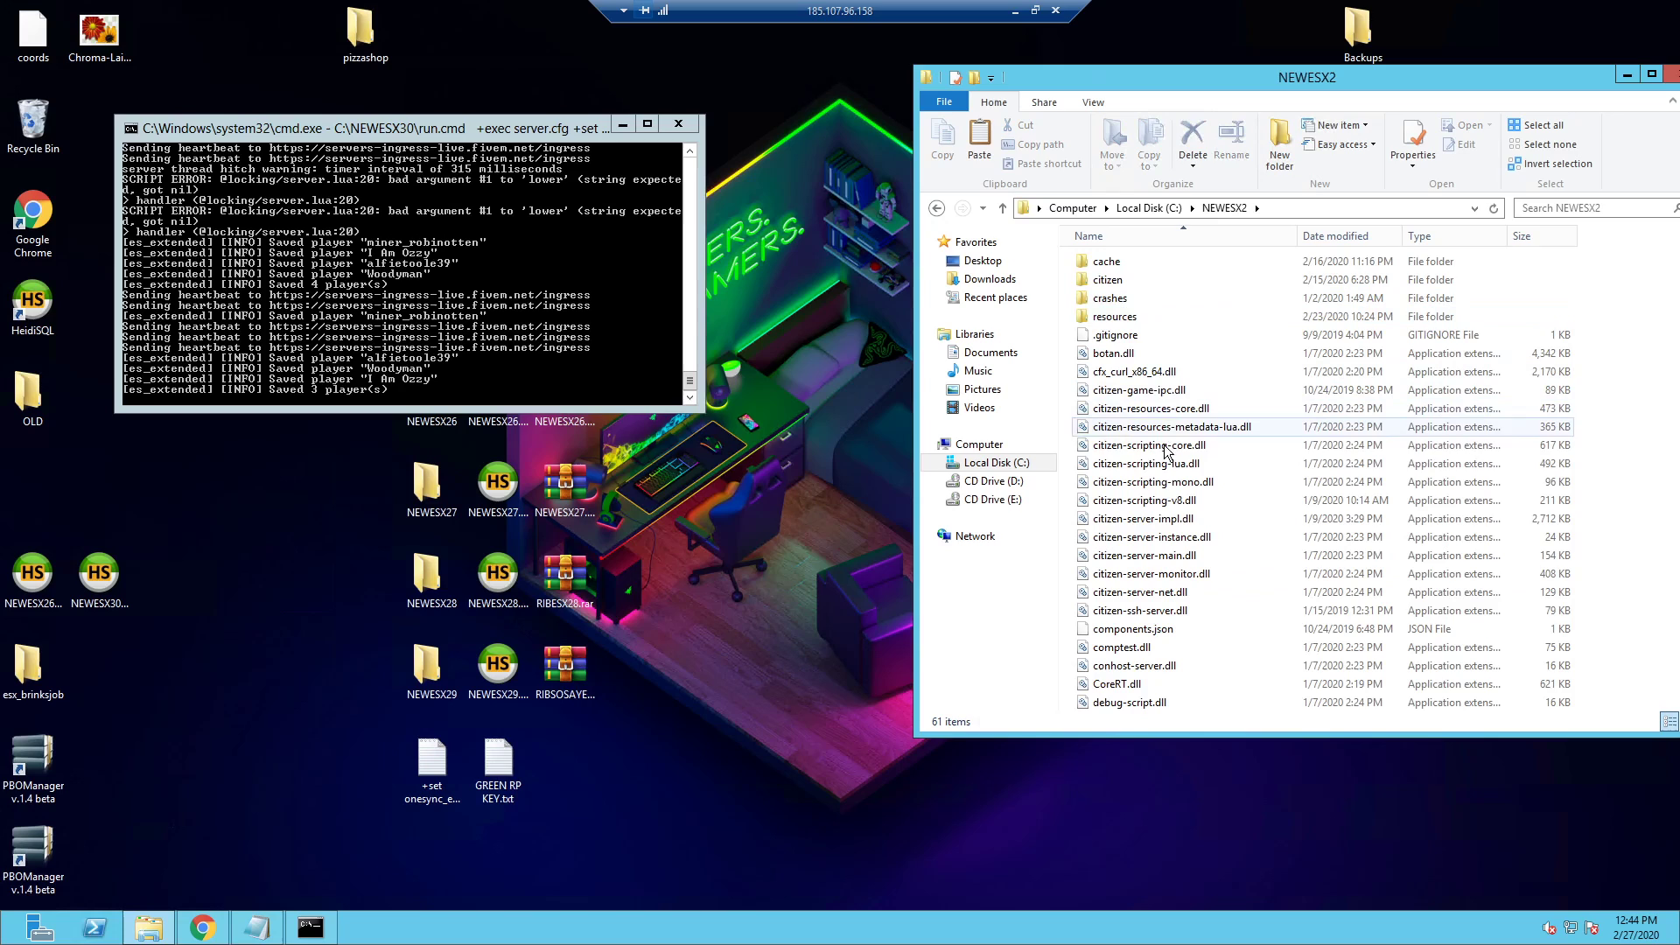
pyautogui.doubleClick(1124, 316)
pyautogui.scroll(-15, 1188, 471)
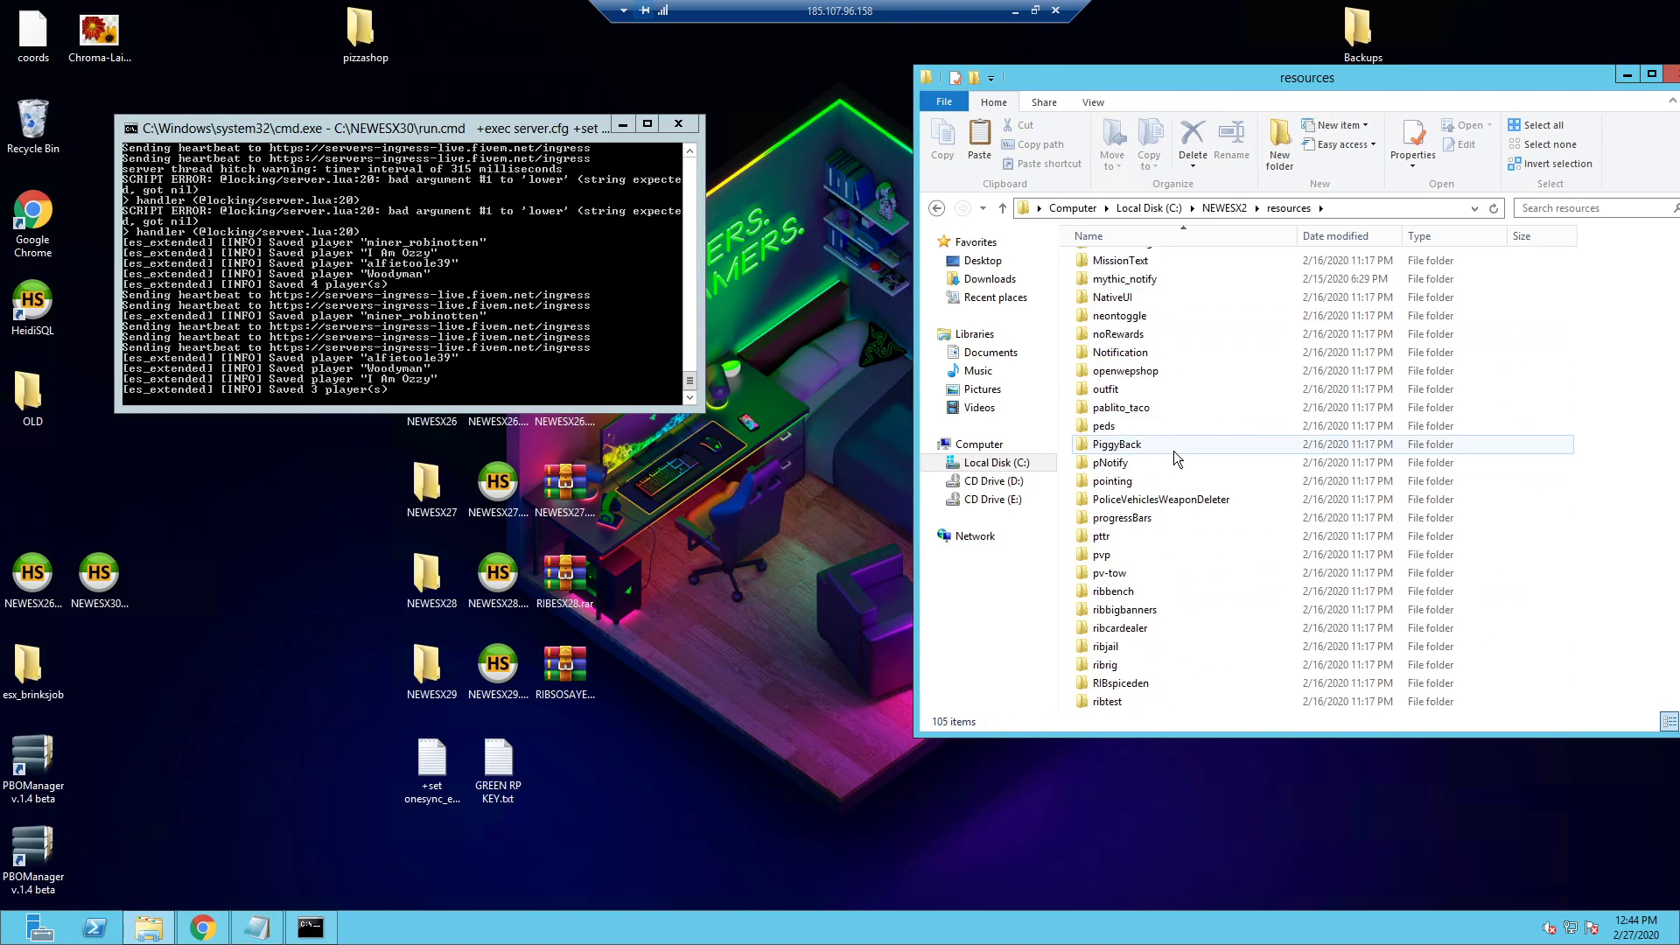
pyautogui.scroll(2, 1153, 420)
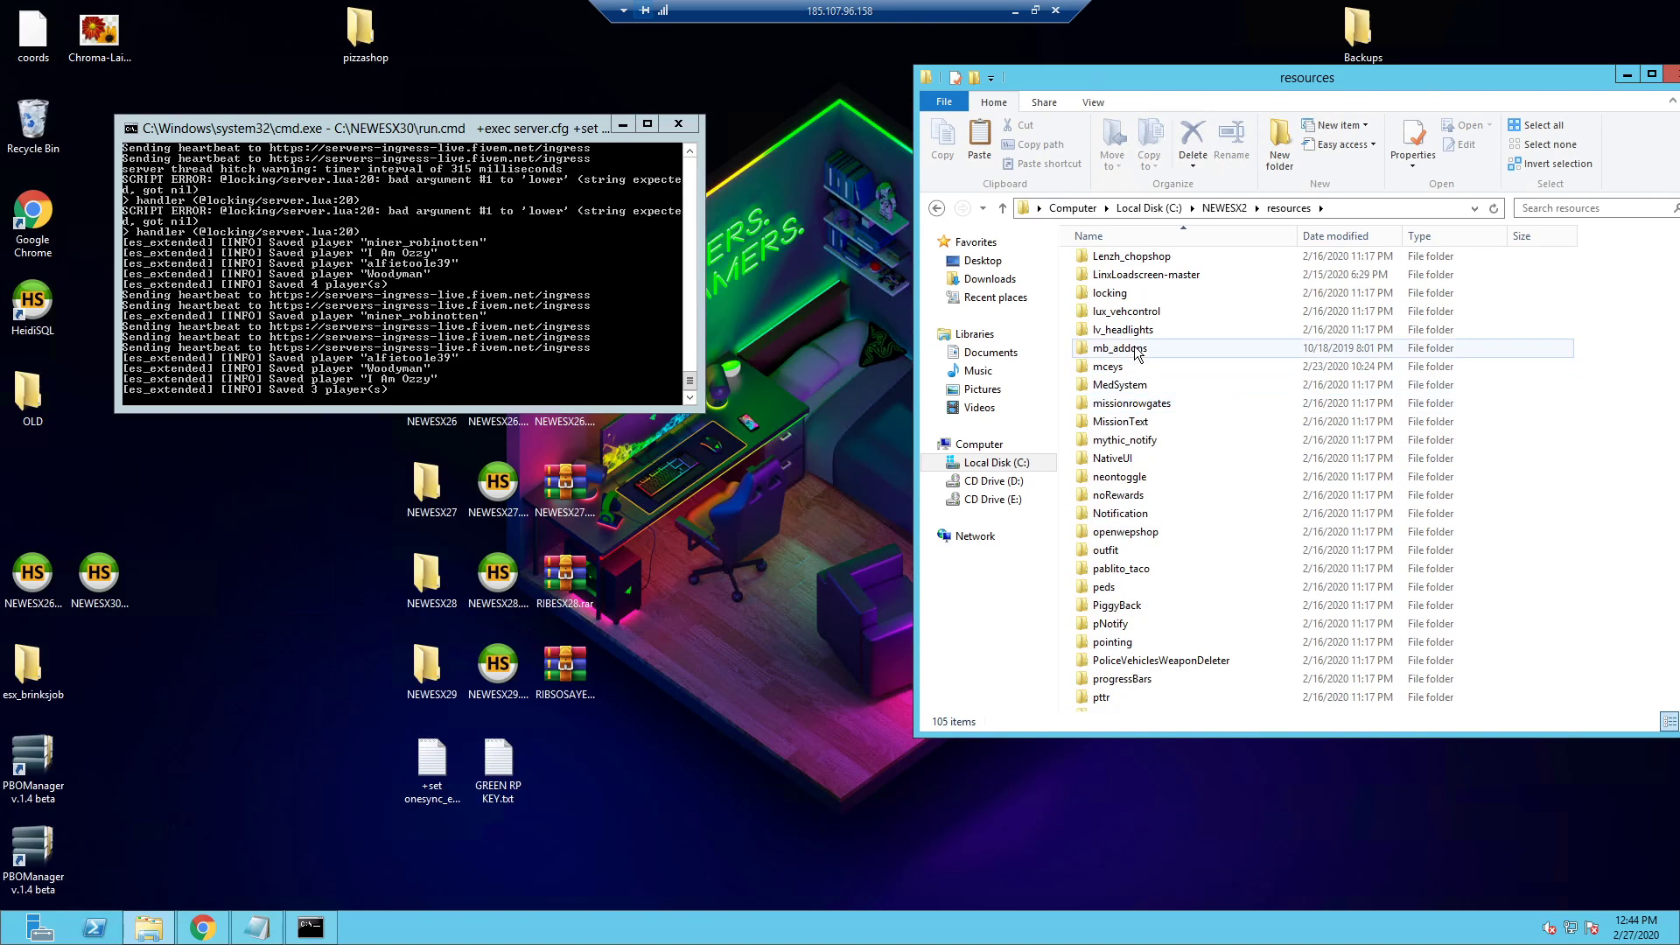
pyautogui.click(1121, 366)
pyautogui.scroll(-15, 1229, 507)
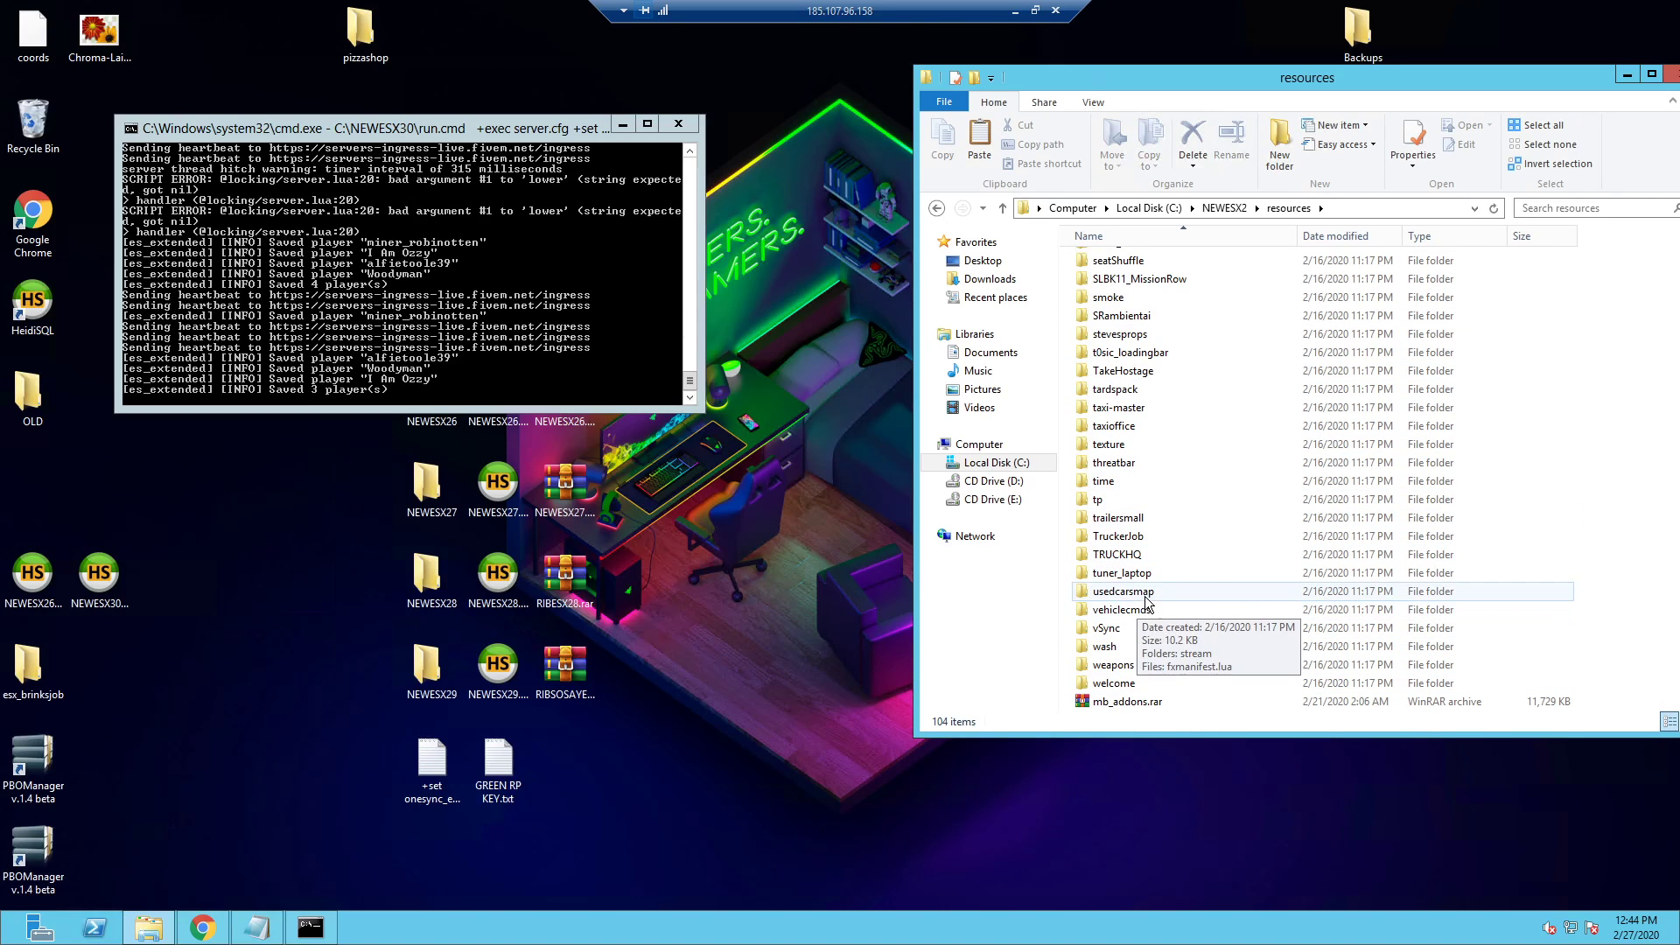
pyautogui.scroll(4, 1166, 538)
pyautogui.scroll(15, 1164, 536)
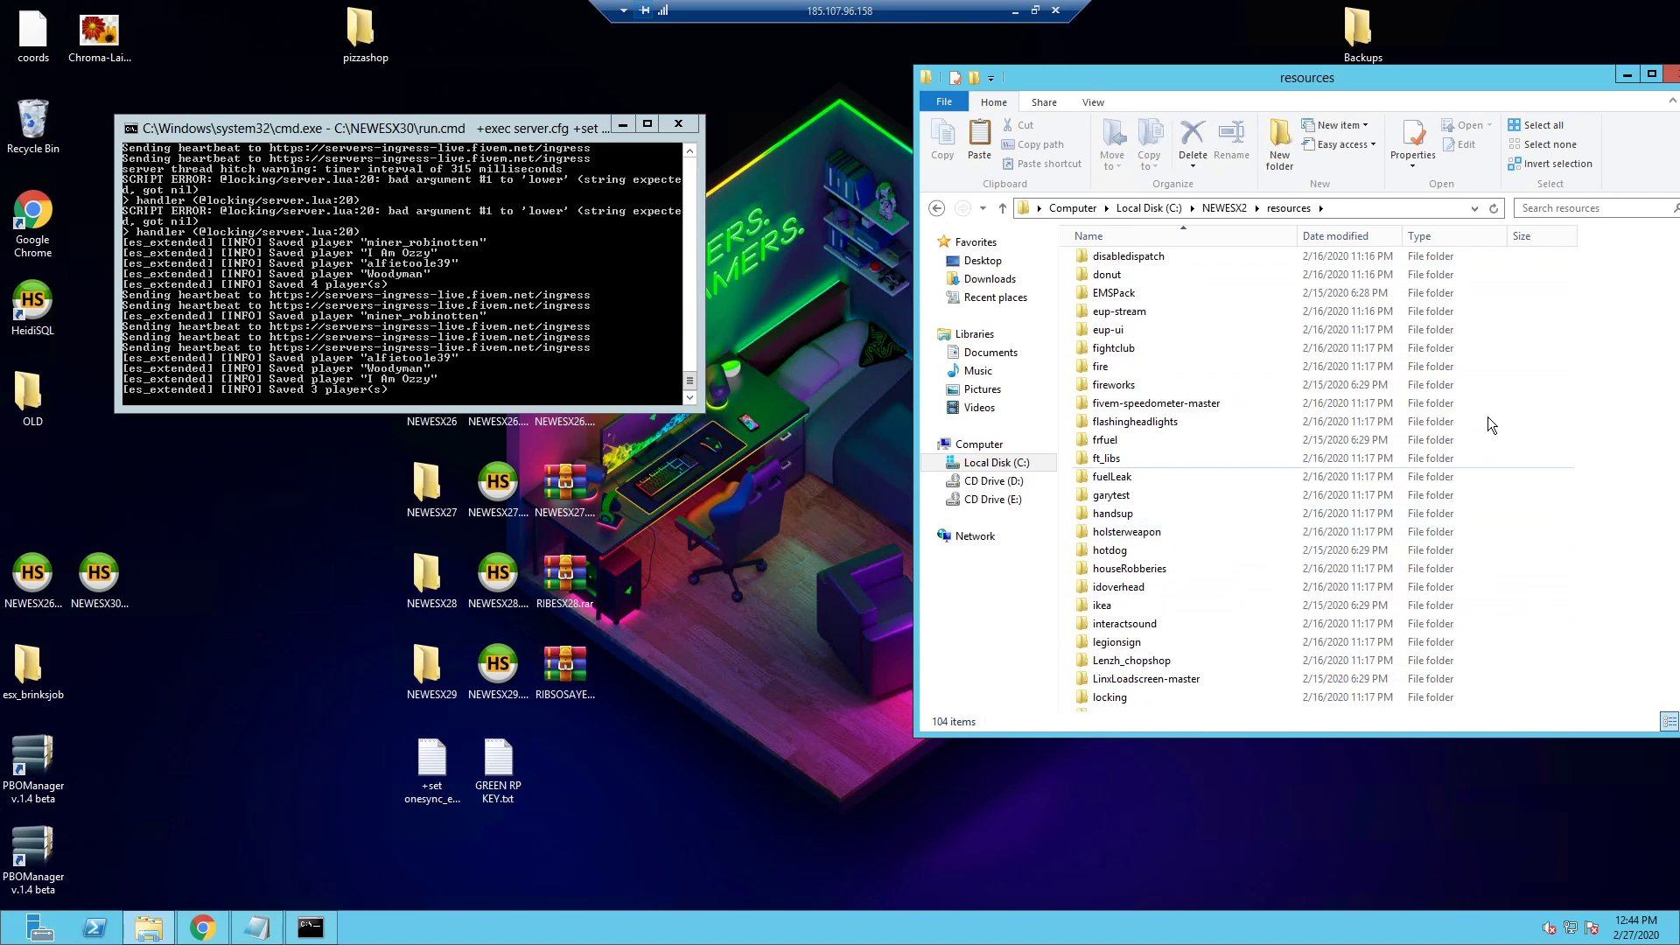
# Step: Copy the local testerpicture folder and paste it into the server's resources folder
pyautogui.click(1016, 11)
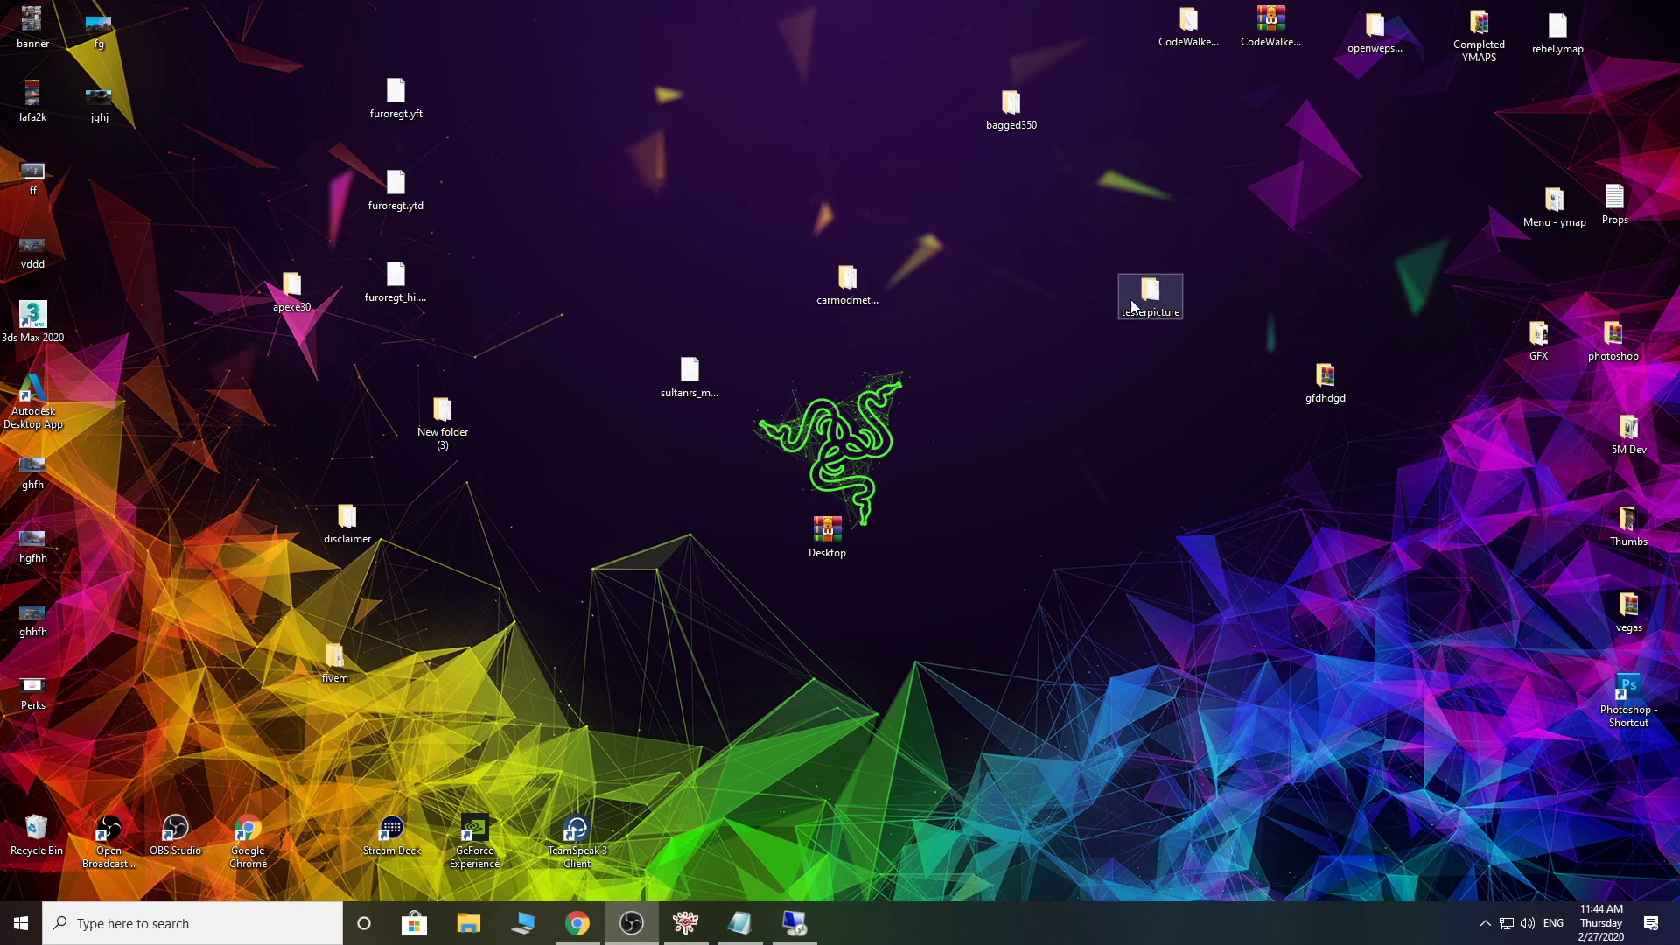
pyautogui.rightClick(1149, 282)
pyautogui.click(1192, 578)
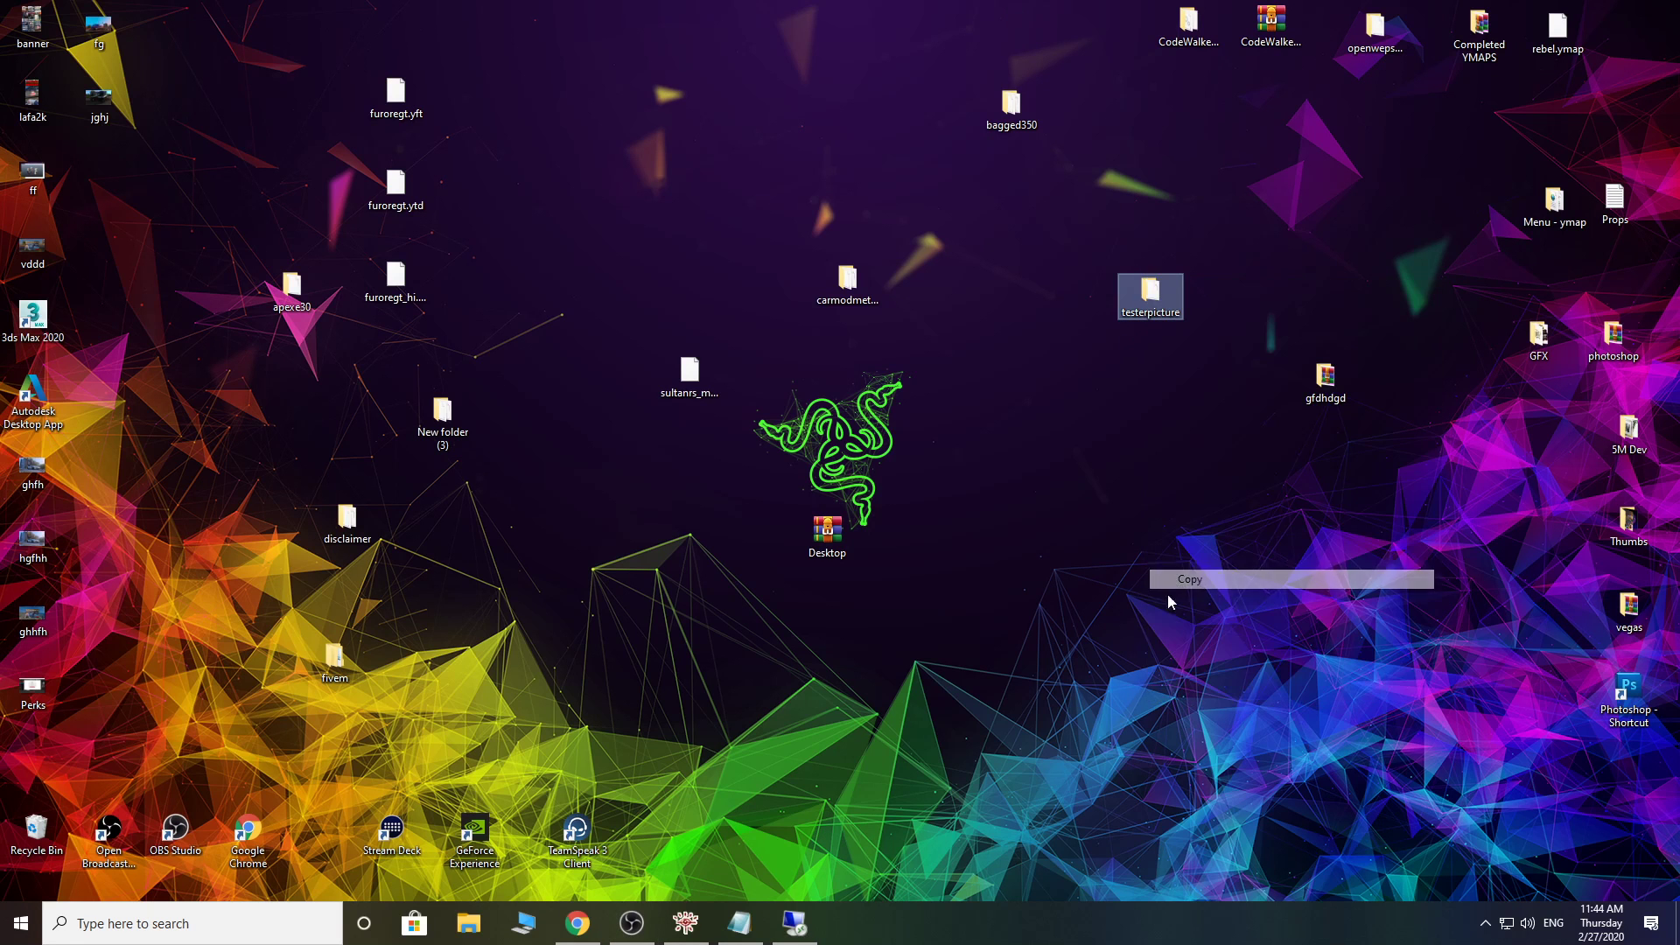
pyautogui.click(794, 923)
pyautogui.rightClick(1648, 413)
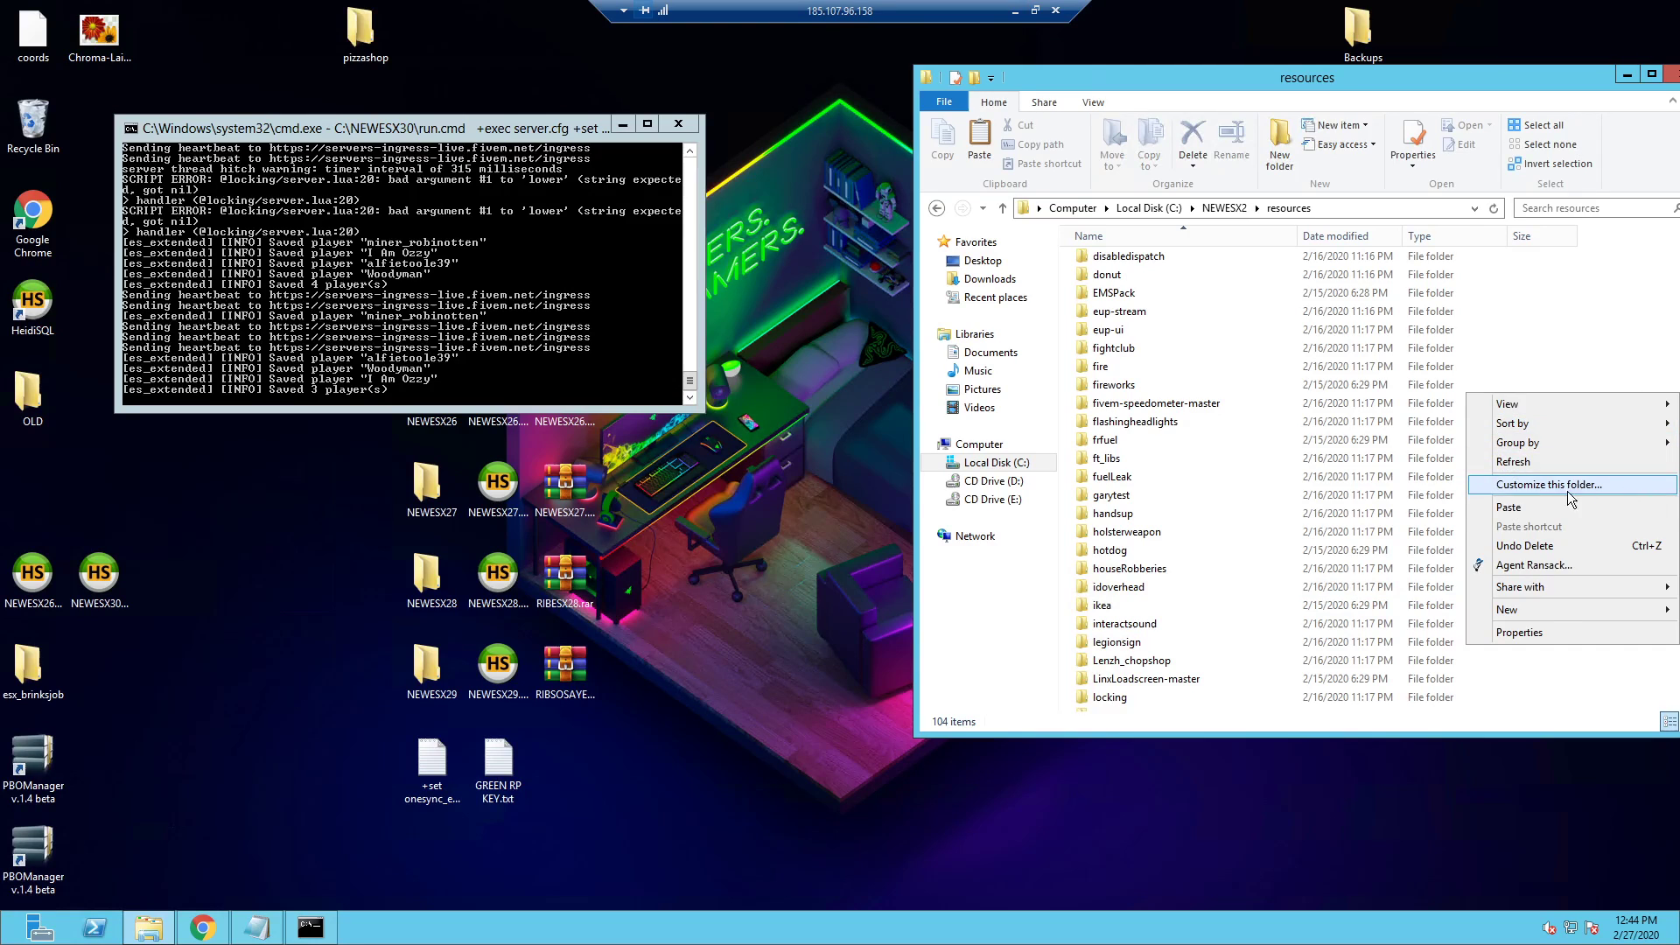
pyautogui.click(1532, 506)
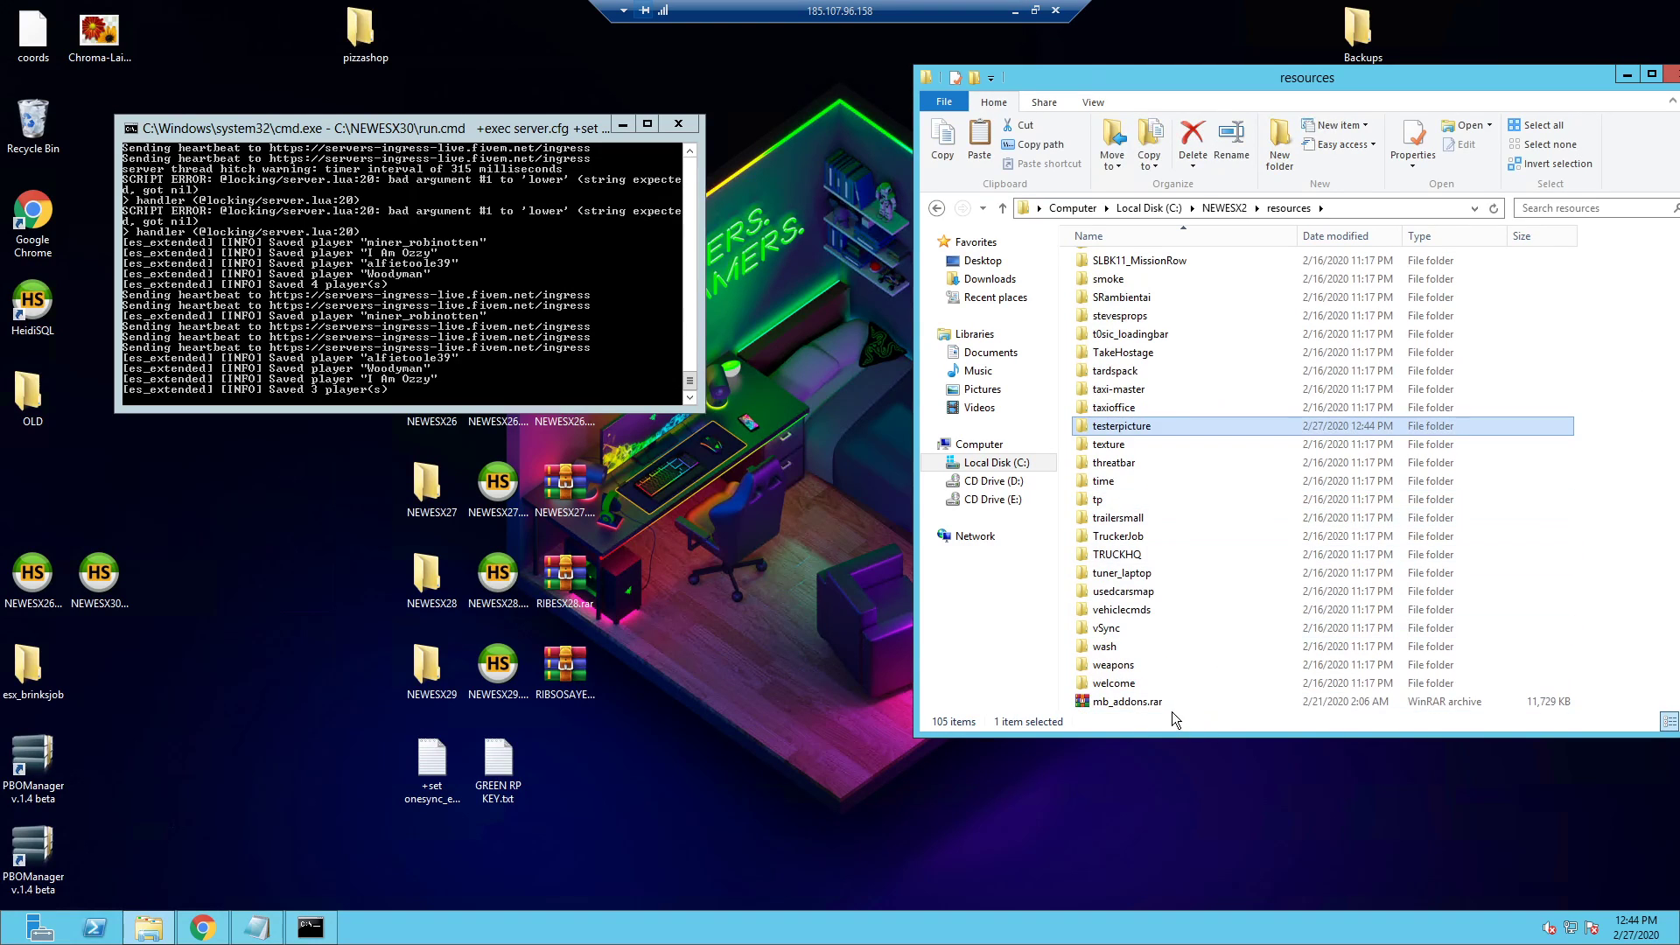
# Step: Go up to the NEWESX2 folder and bring up options for server.cfg
pyautogui.click(1225, 207)
pyautogui.scroll(-11, 1216, 271)
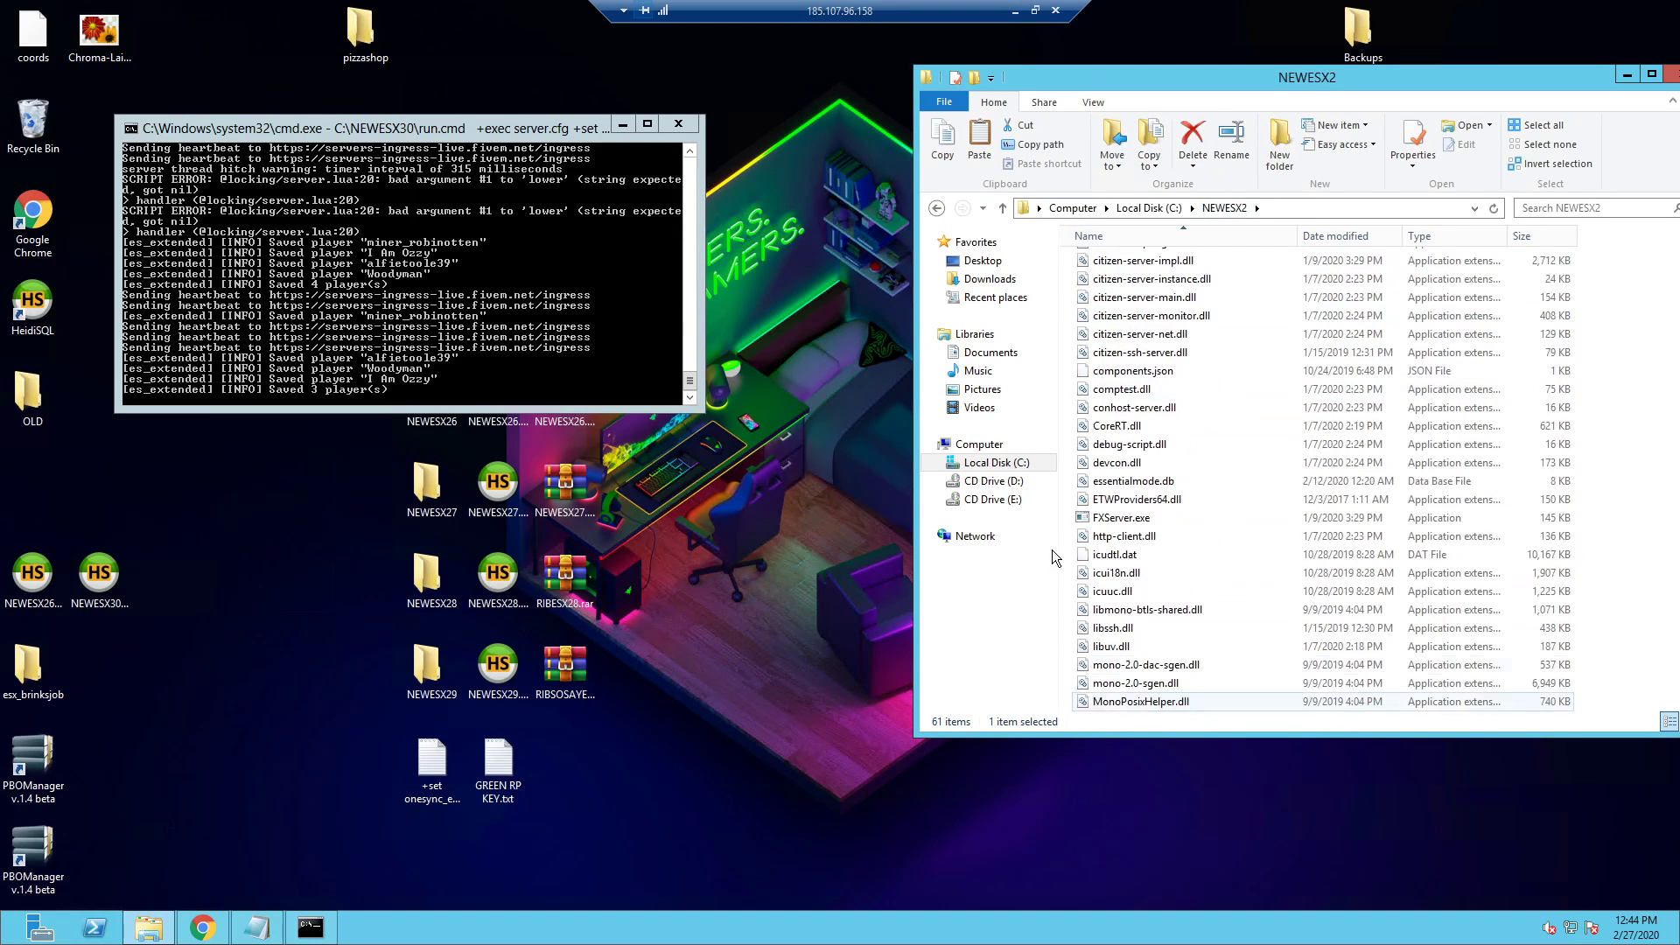
pyautogui.rightClick(1109, 501)
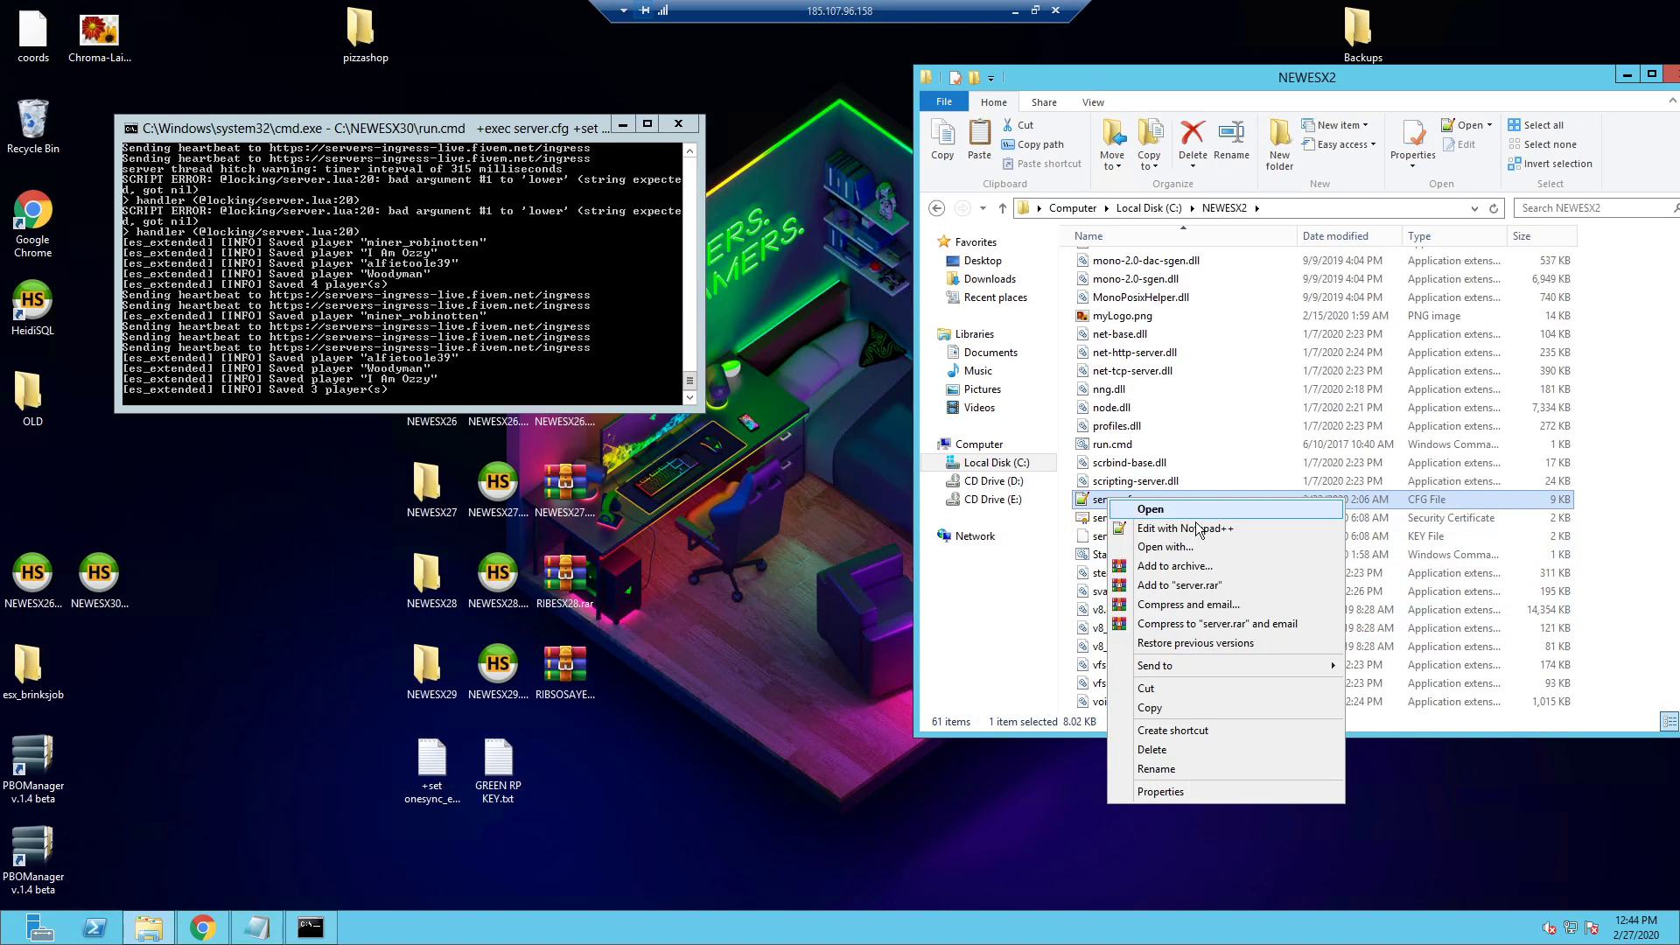
# Step: Add a 'start testerpicture' line after 'start burglary' in server.cfg and save it
pyautogui.click(1147, 534)
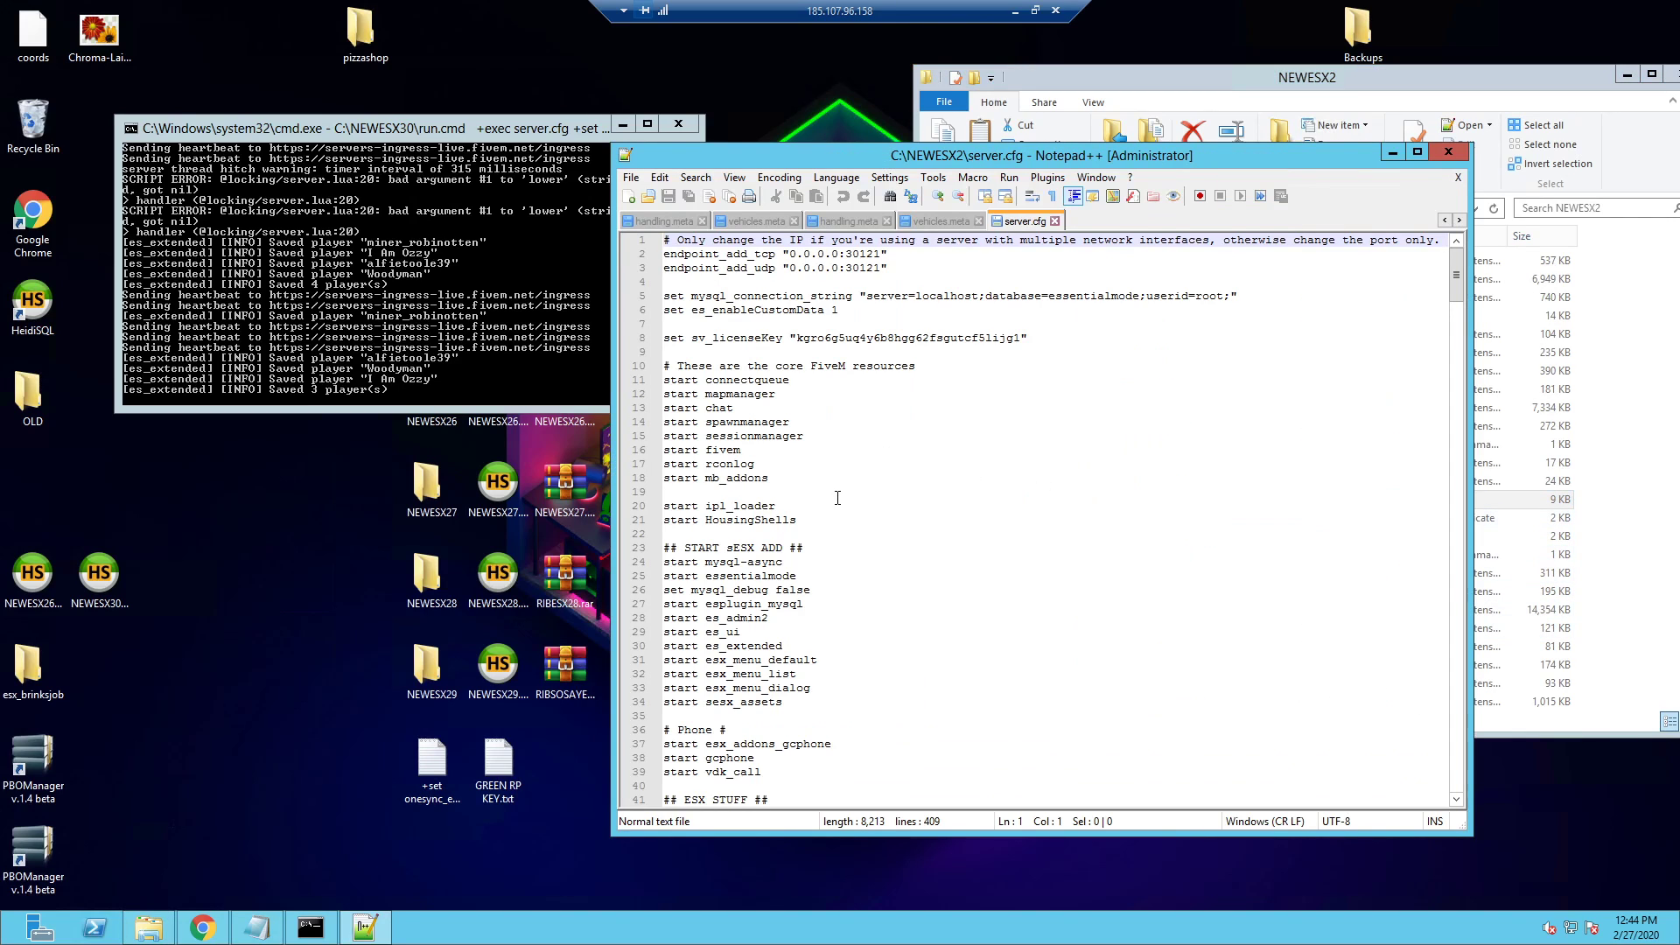
pyautogui.scroll(-20, 837, 498)
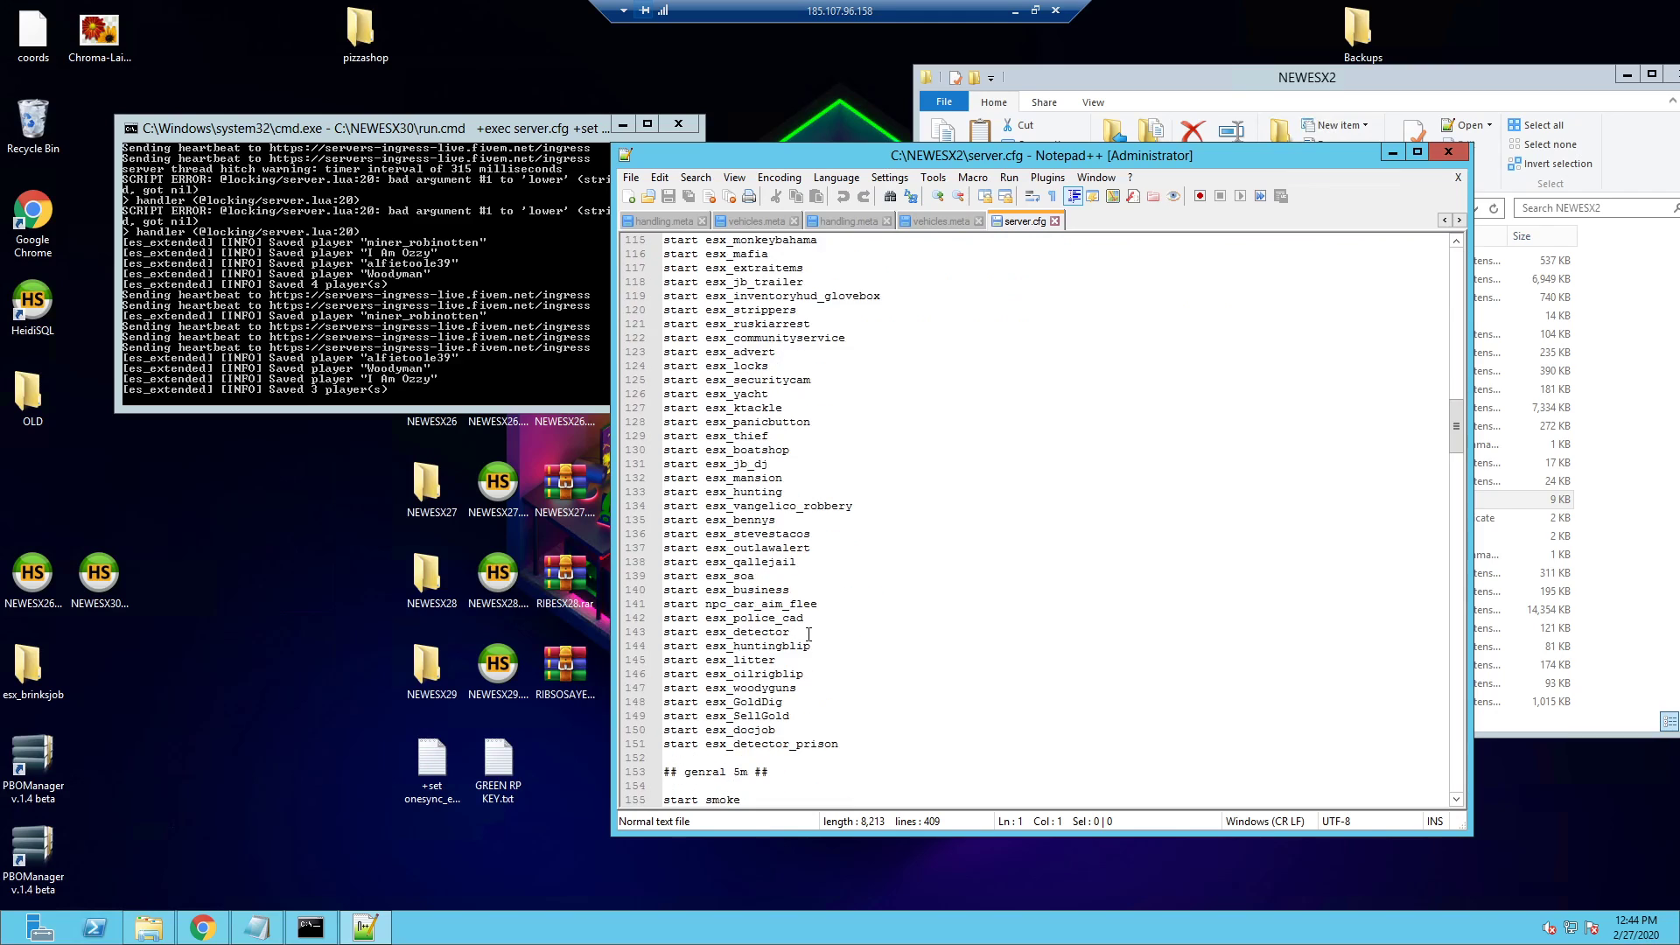
pyautogui.scroll(-12, 809, 634)
pyautogui.click(816, 504)
pyautogui.press('Return')
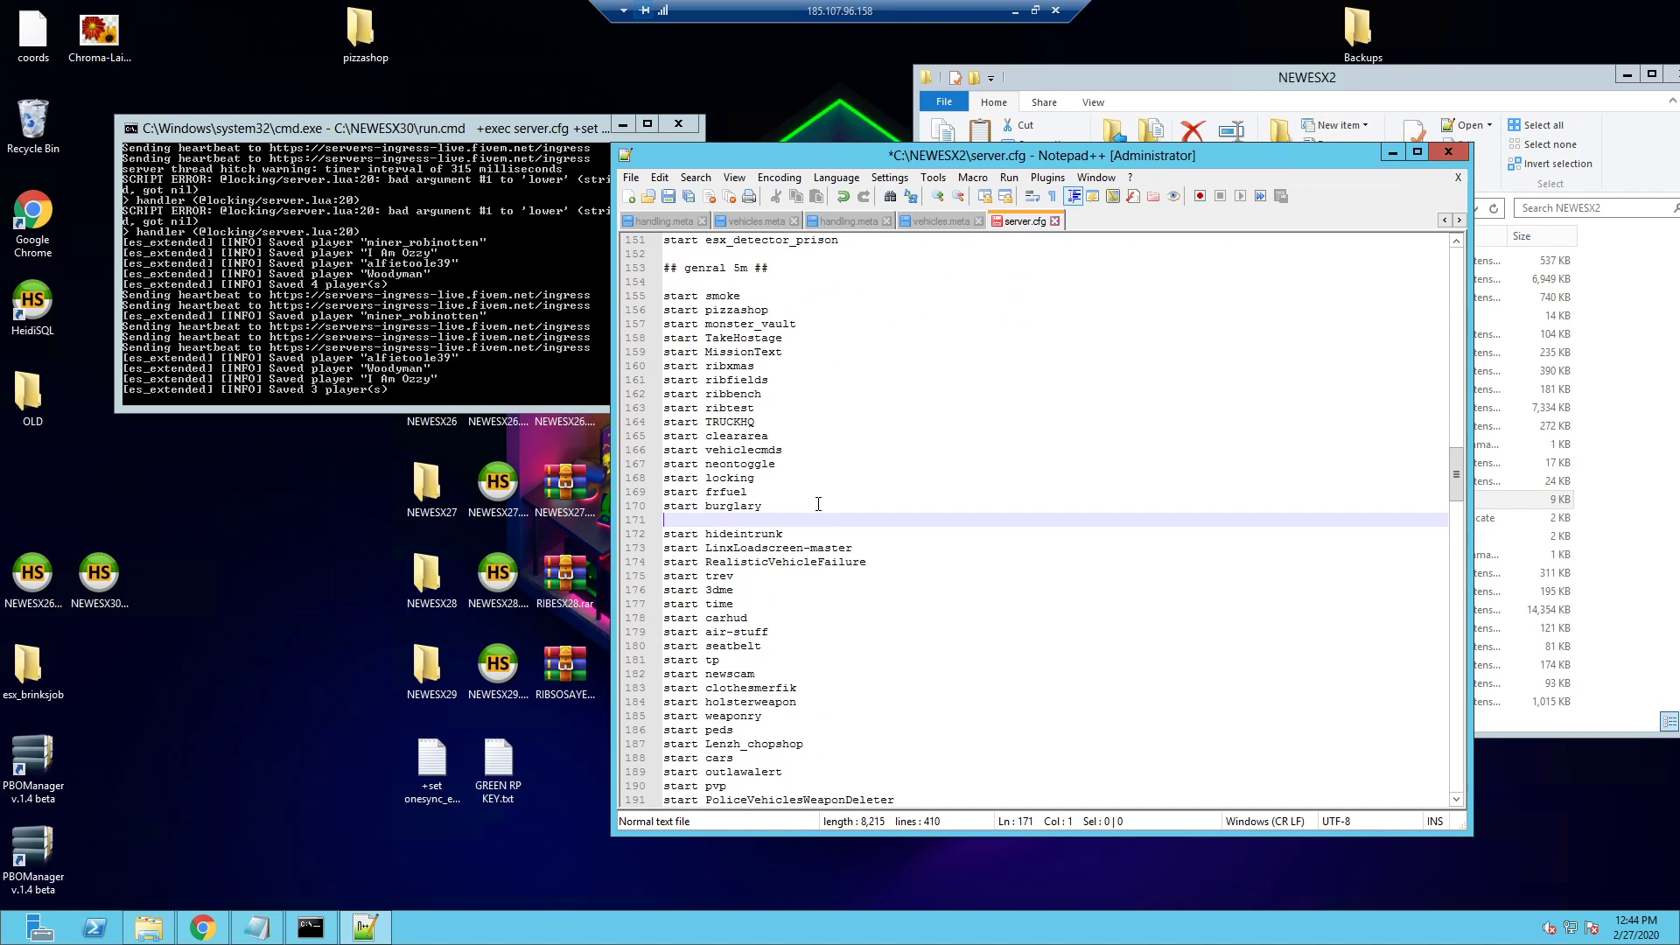
pyautogui.write('start testerpicture')
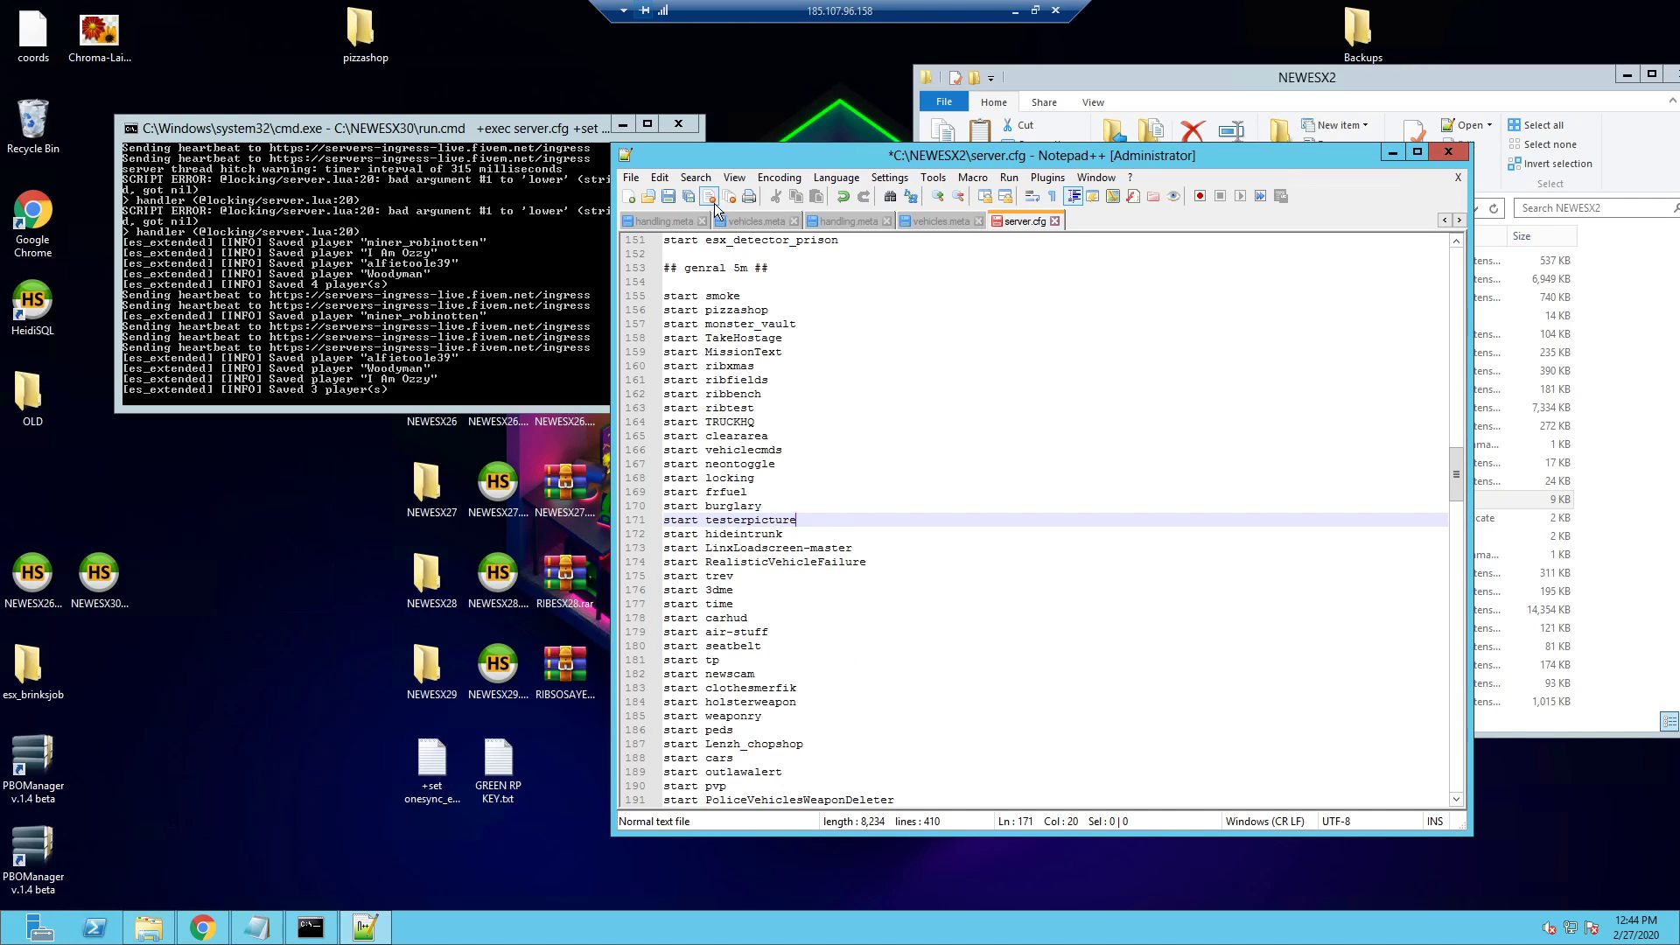
pyautogui.click(668, 196)
pyautogui.click(1449, 153)
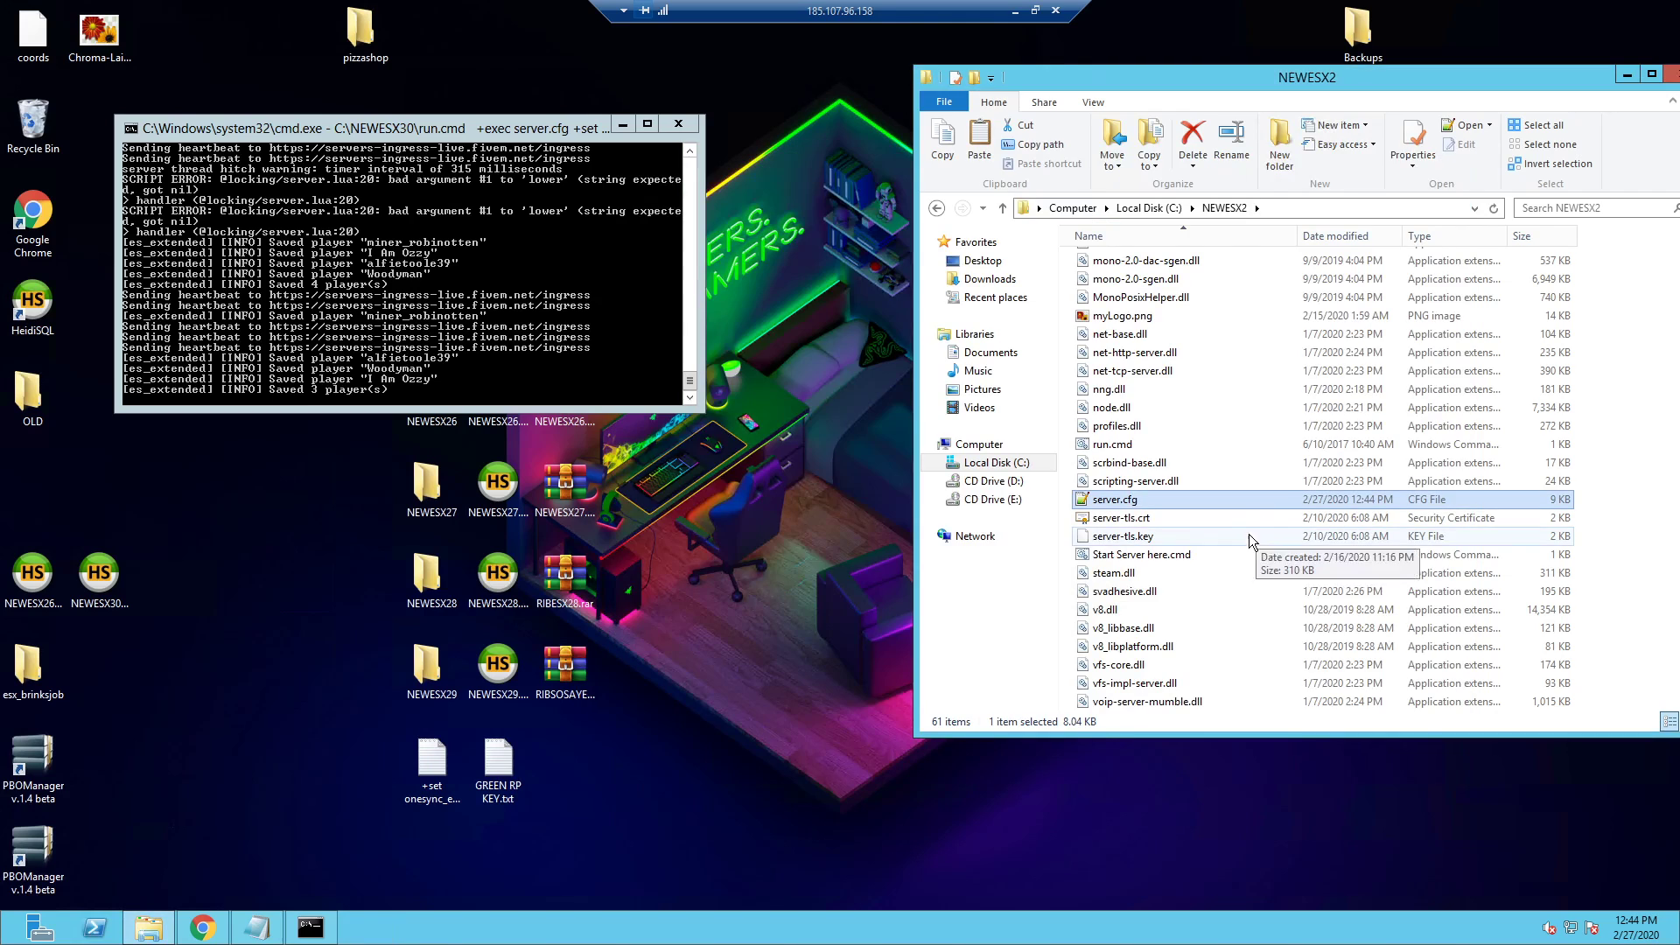
# Step: Run the server start script, then minimize the remote session to the local desktop
pyautogui.doubleClick(1138, 557)
pyautogui.press('Return')
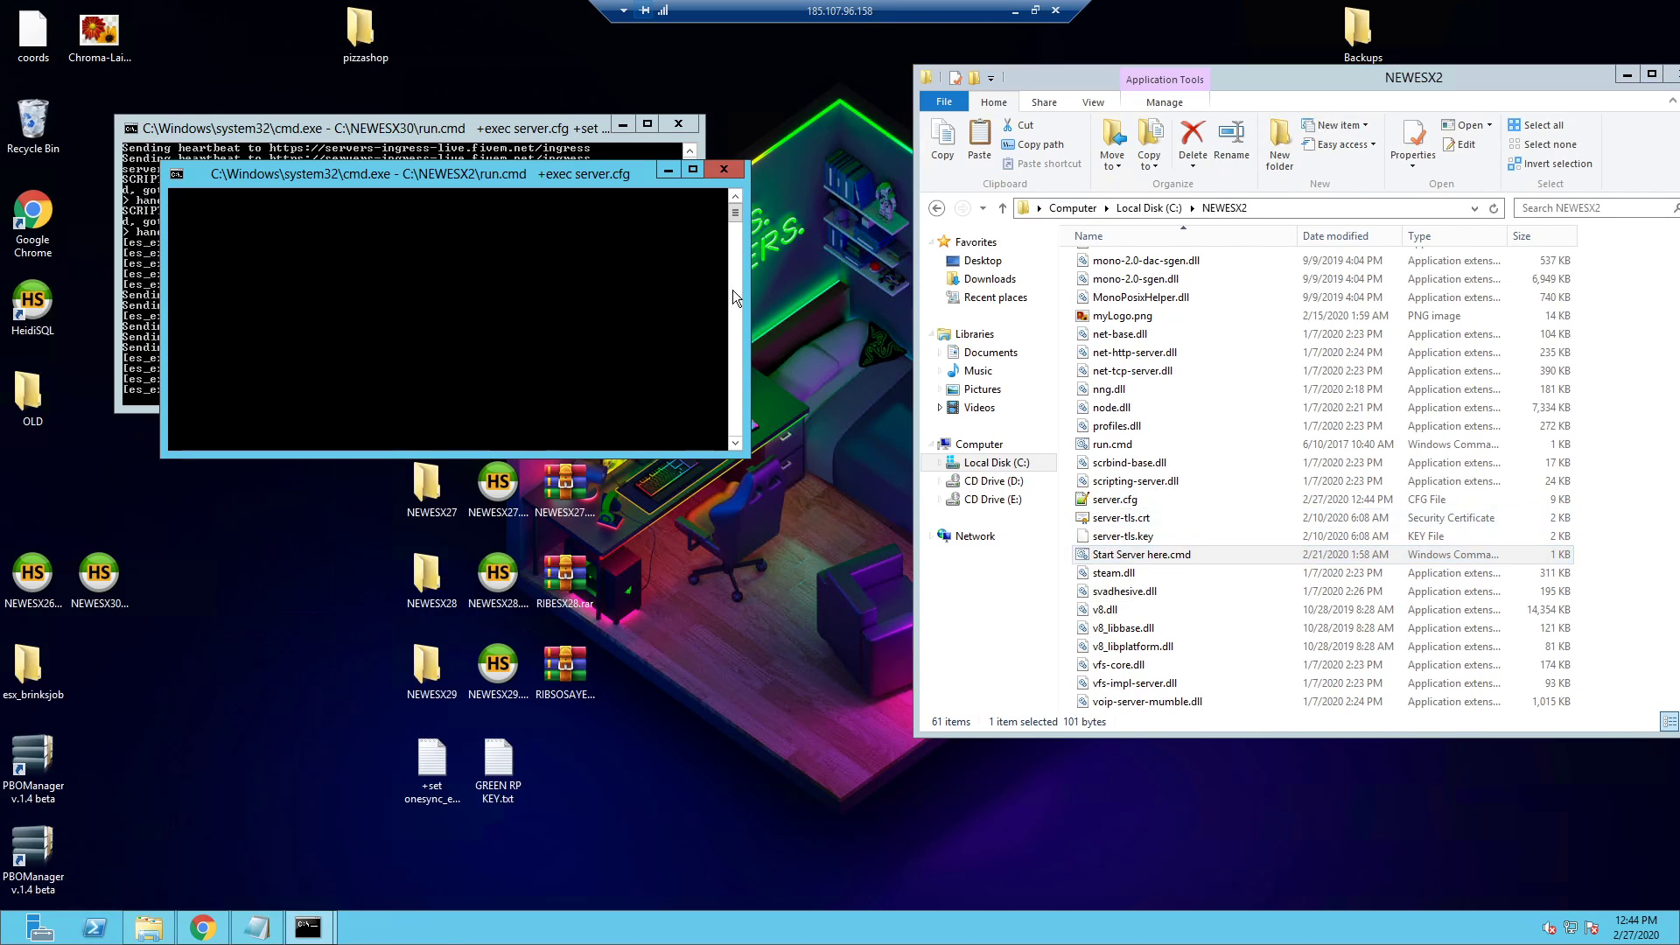
pyautogui.moveTo(567, 176); pyautogui.dragTo(729, 373)
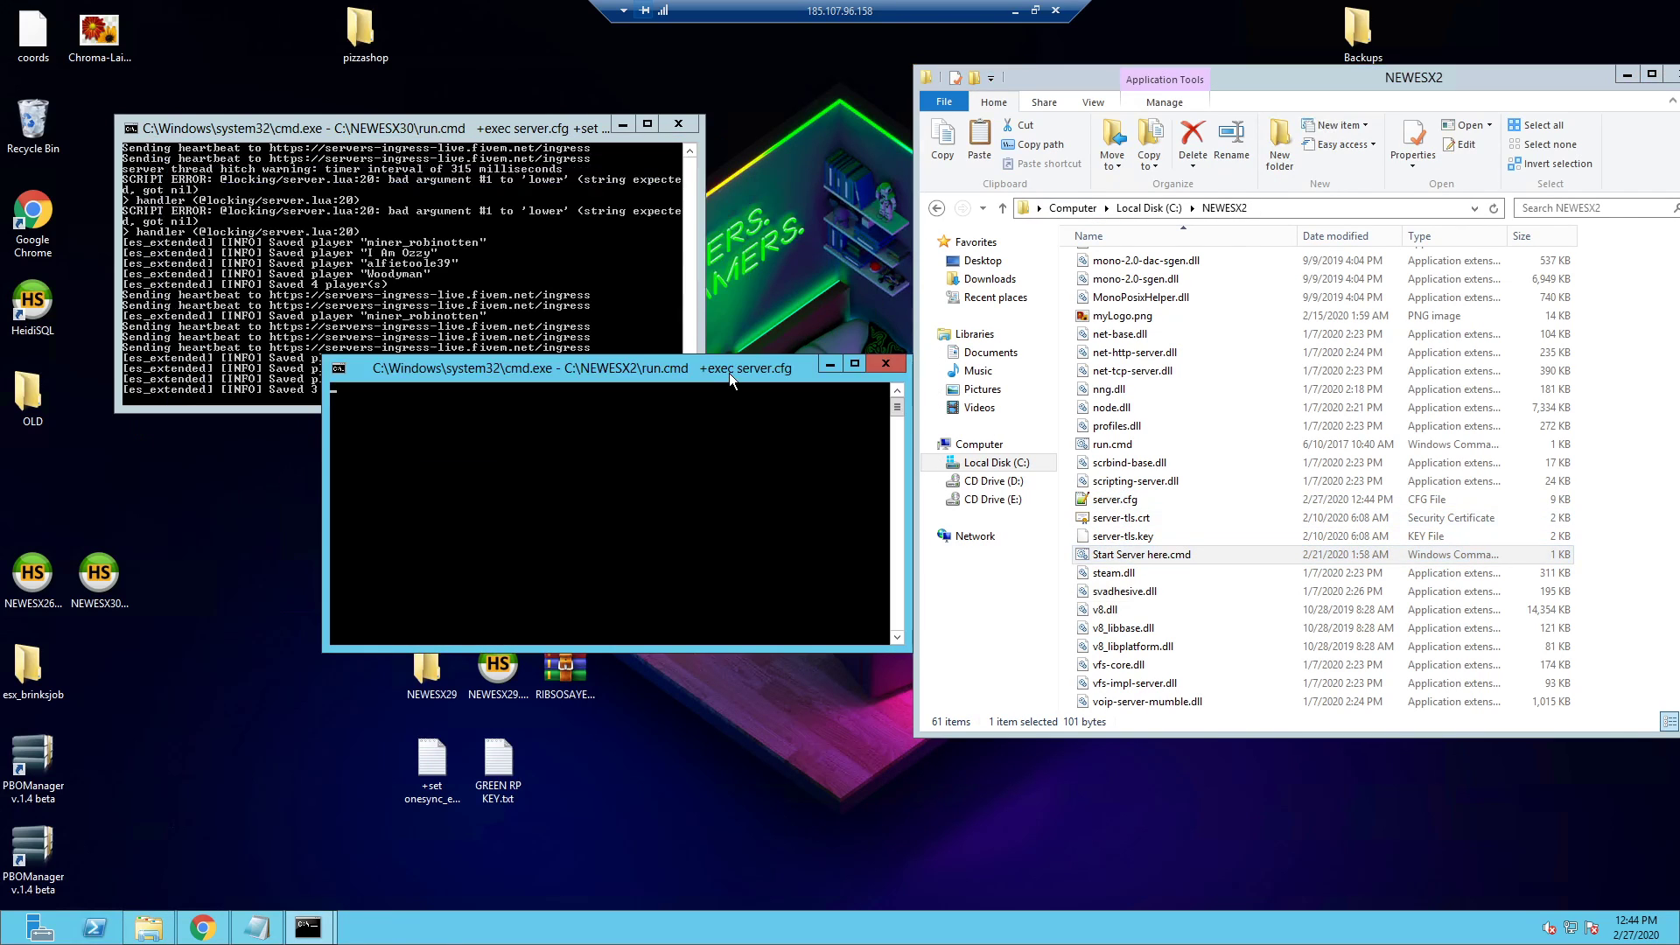
pyautogui.click(1014, 10)
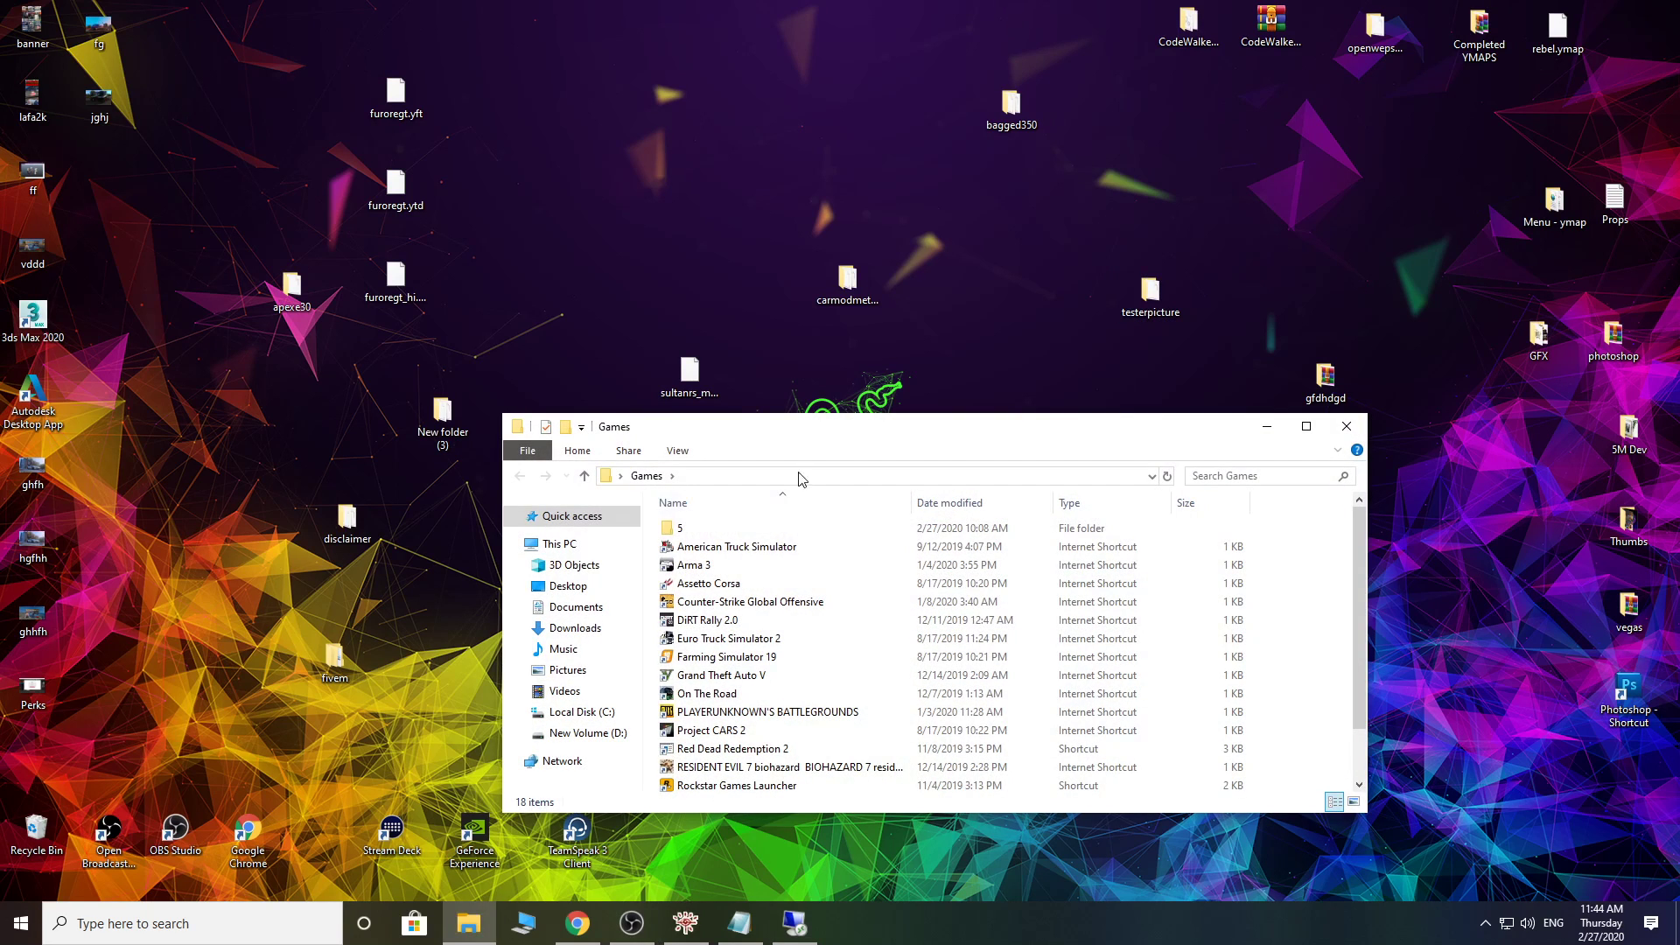
# Step: Launch the FiveM application '1' from the Games\5 folder and close Explorer
pyautogui.doubleClick(683, 528)
pyautogui.doubleClick(689, 640)
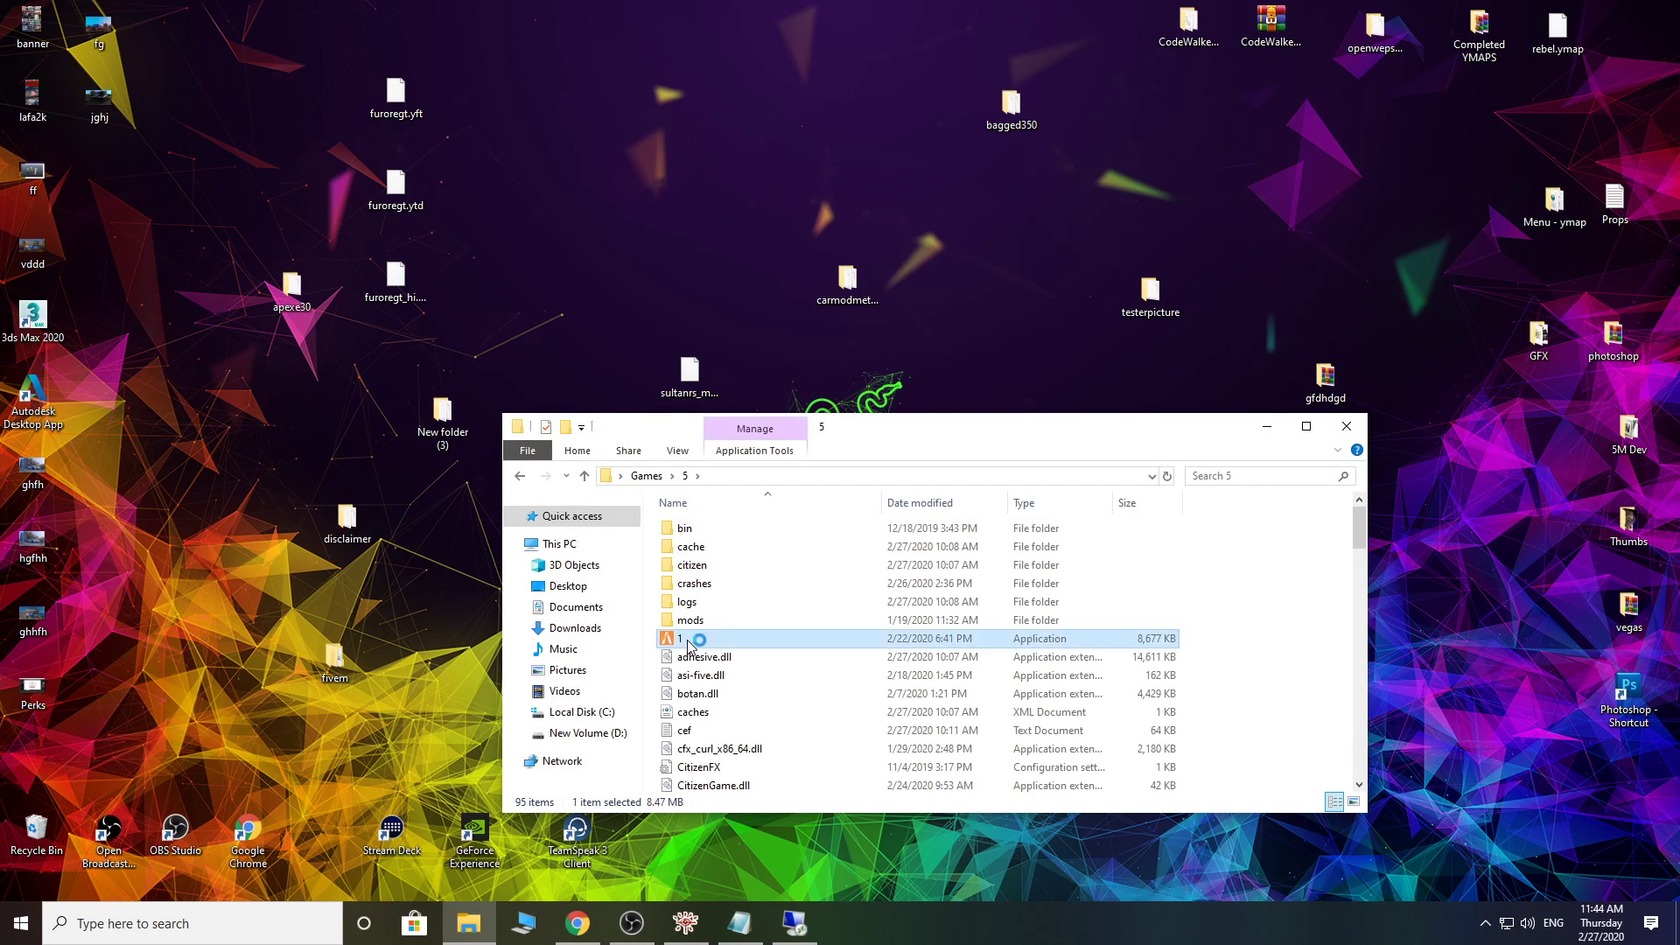
pyautogui.click(1348, 429)
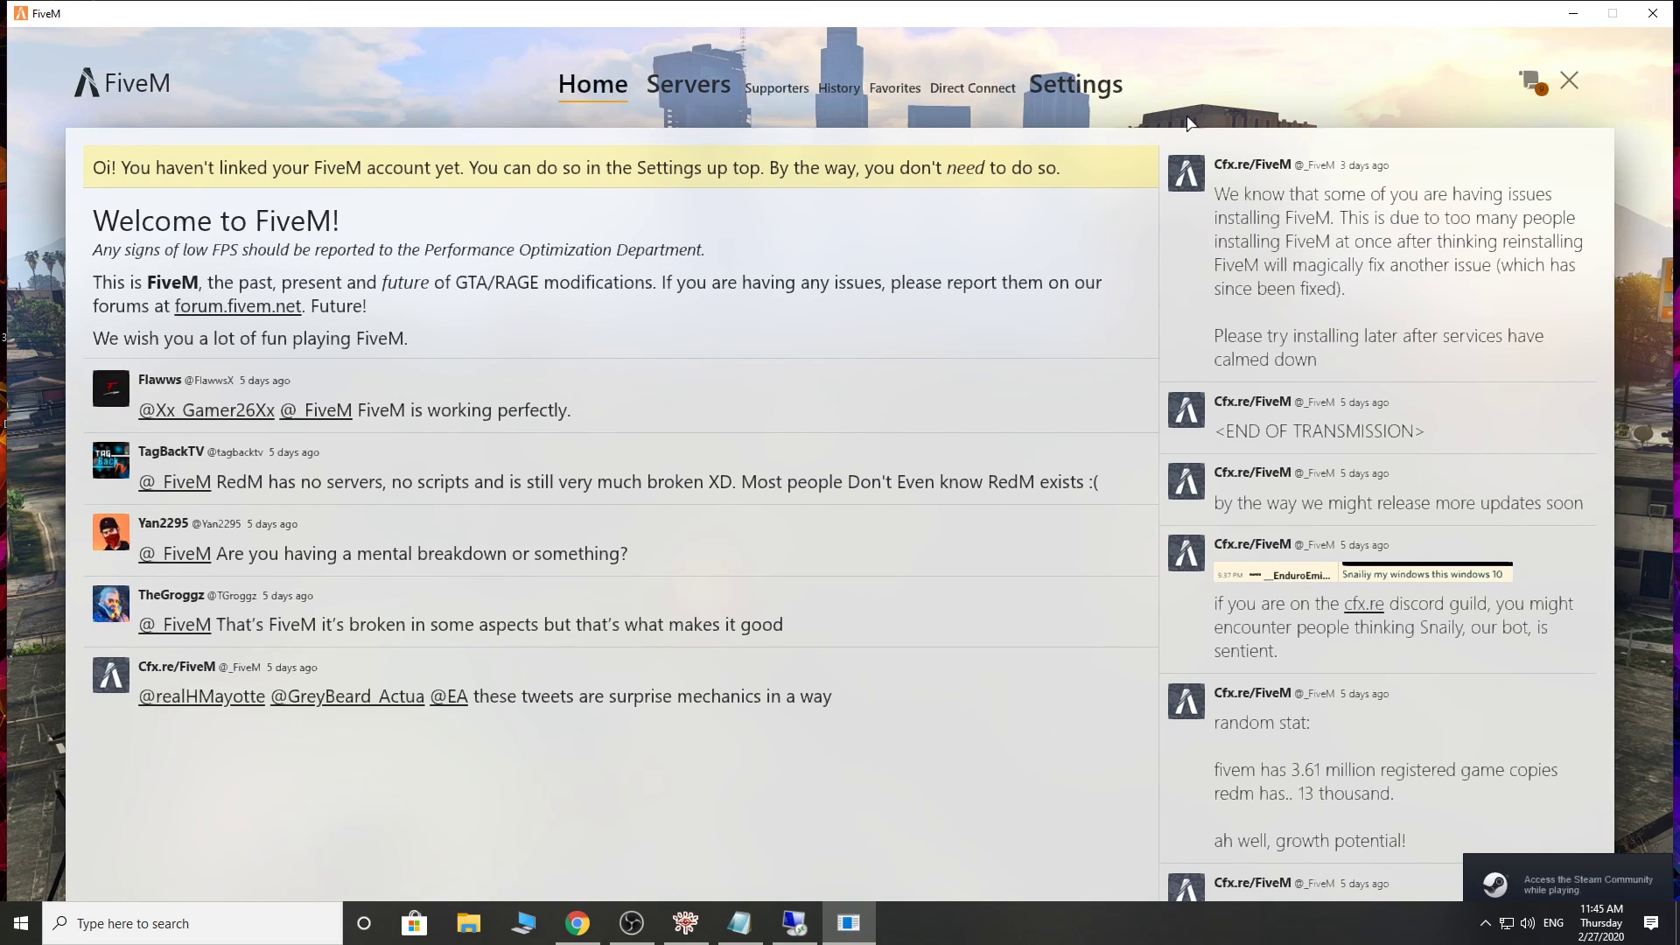
# Step: Direct-connect to 185.107.96.158:30120, then quit FiveM using the F8 console 'quit' command
pyautogui.click(966, 90)
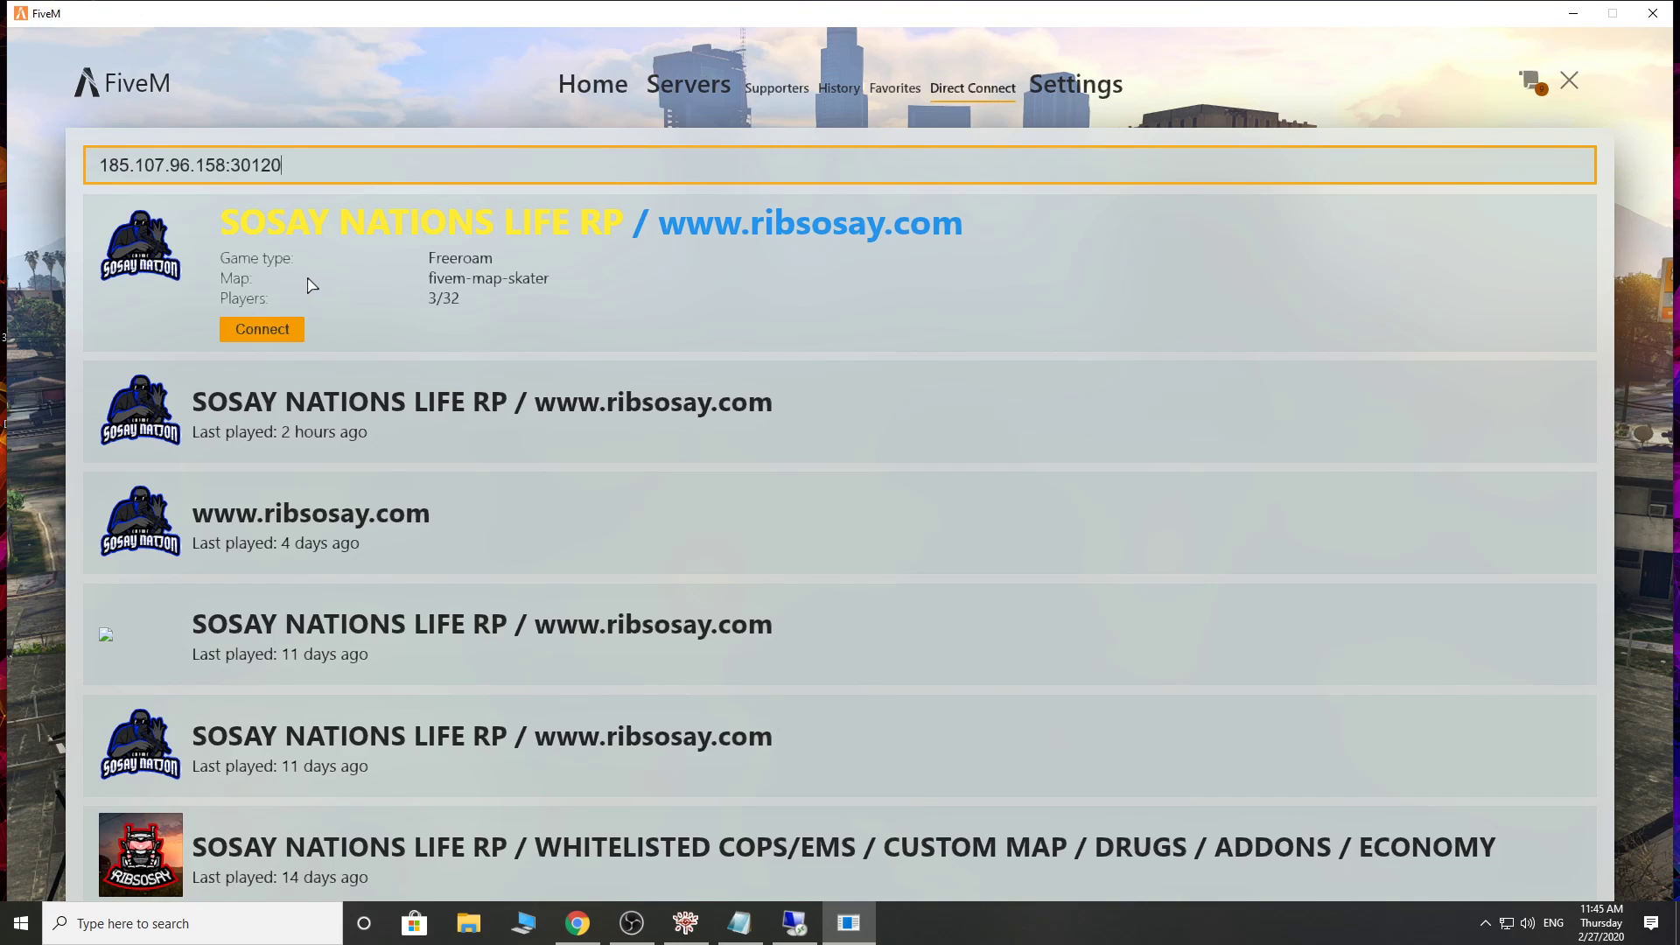
pyautogui.click(232, 331)
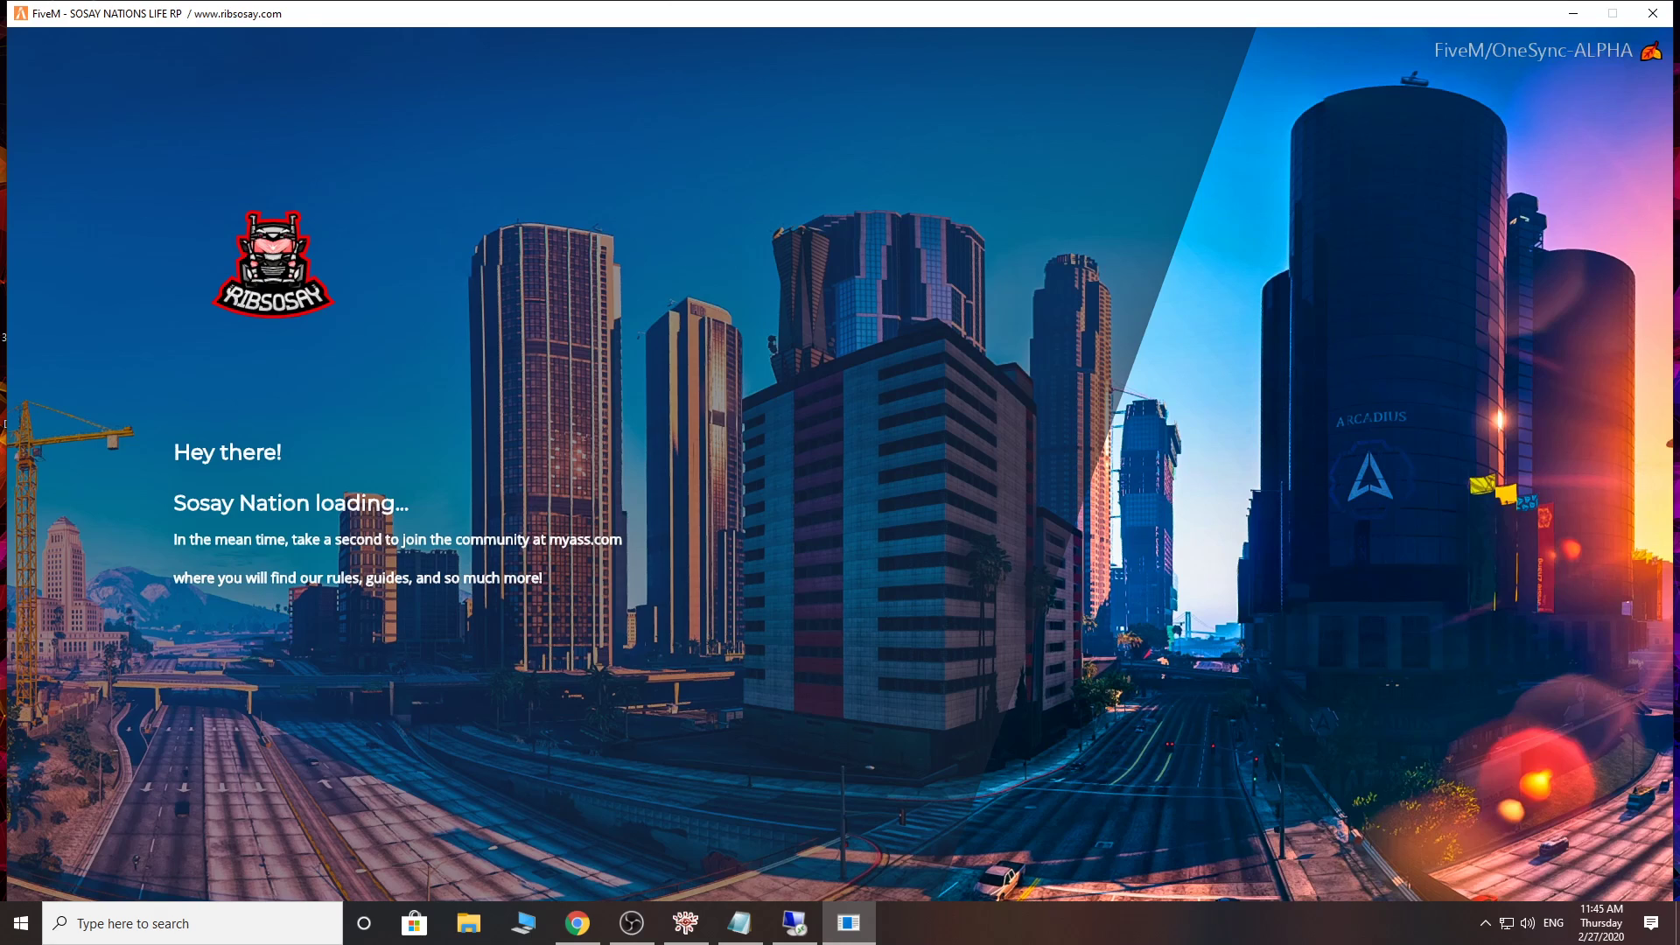
pyautogui.press('F8')
pyautogui.write('quit')
pyautogui.press('Return')
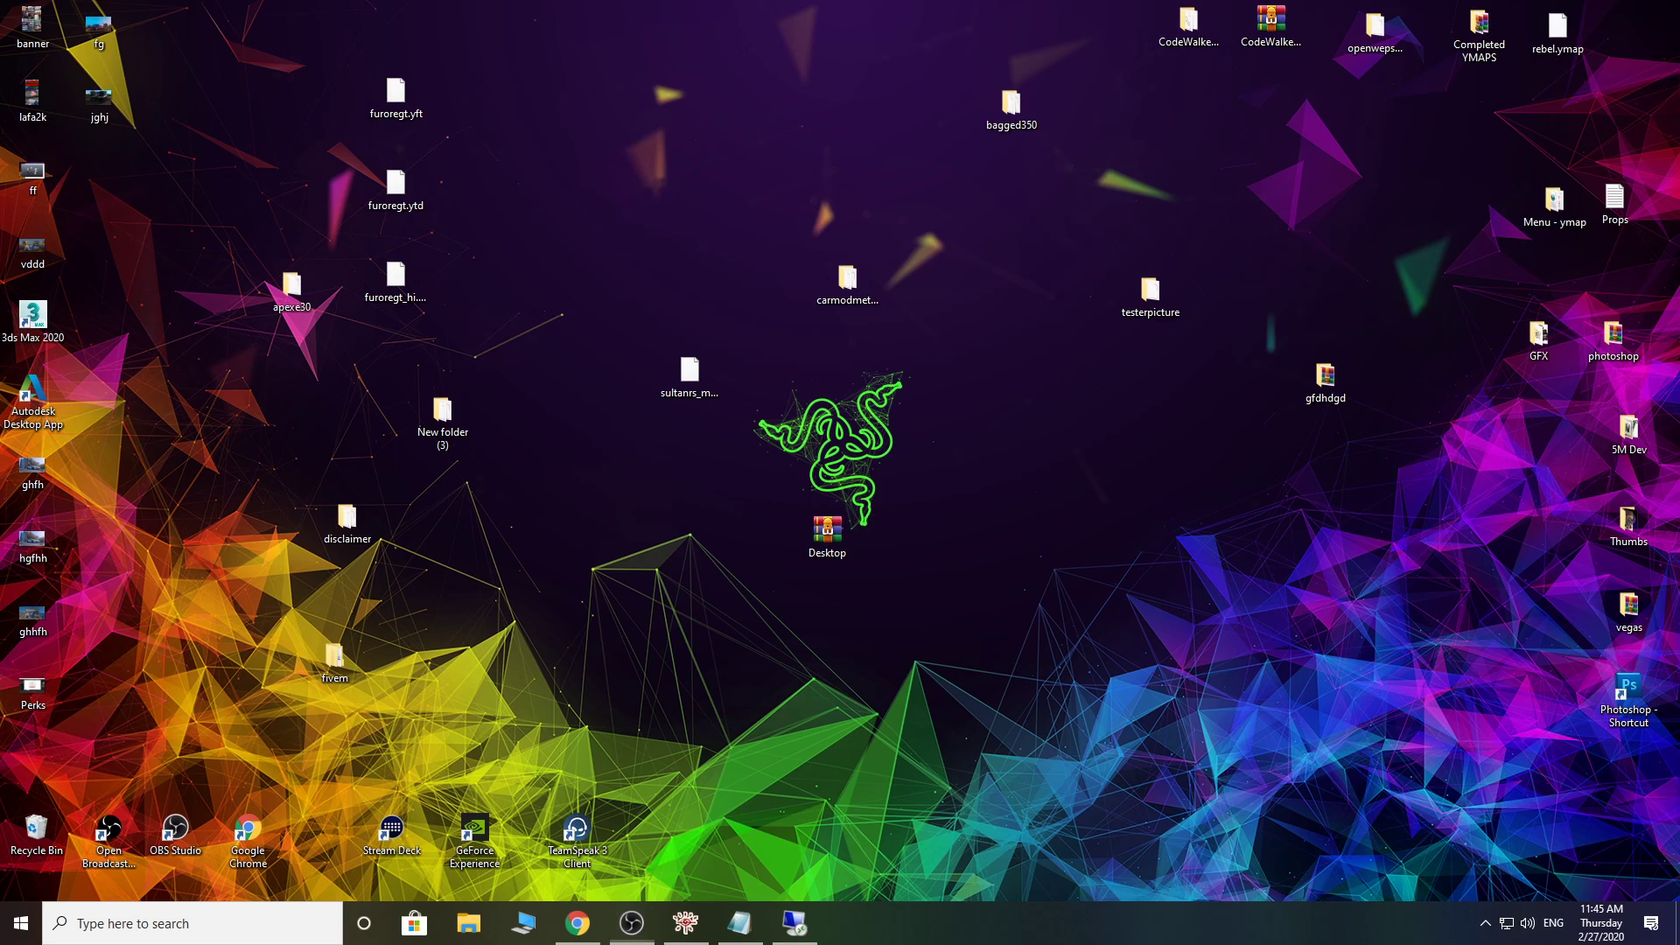
# Step: Relaunch FiveM from Games\5 and start changing the Direct Connect port from 30120
pyautogui.doubleClick(770, 528)
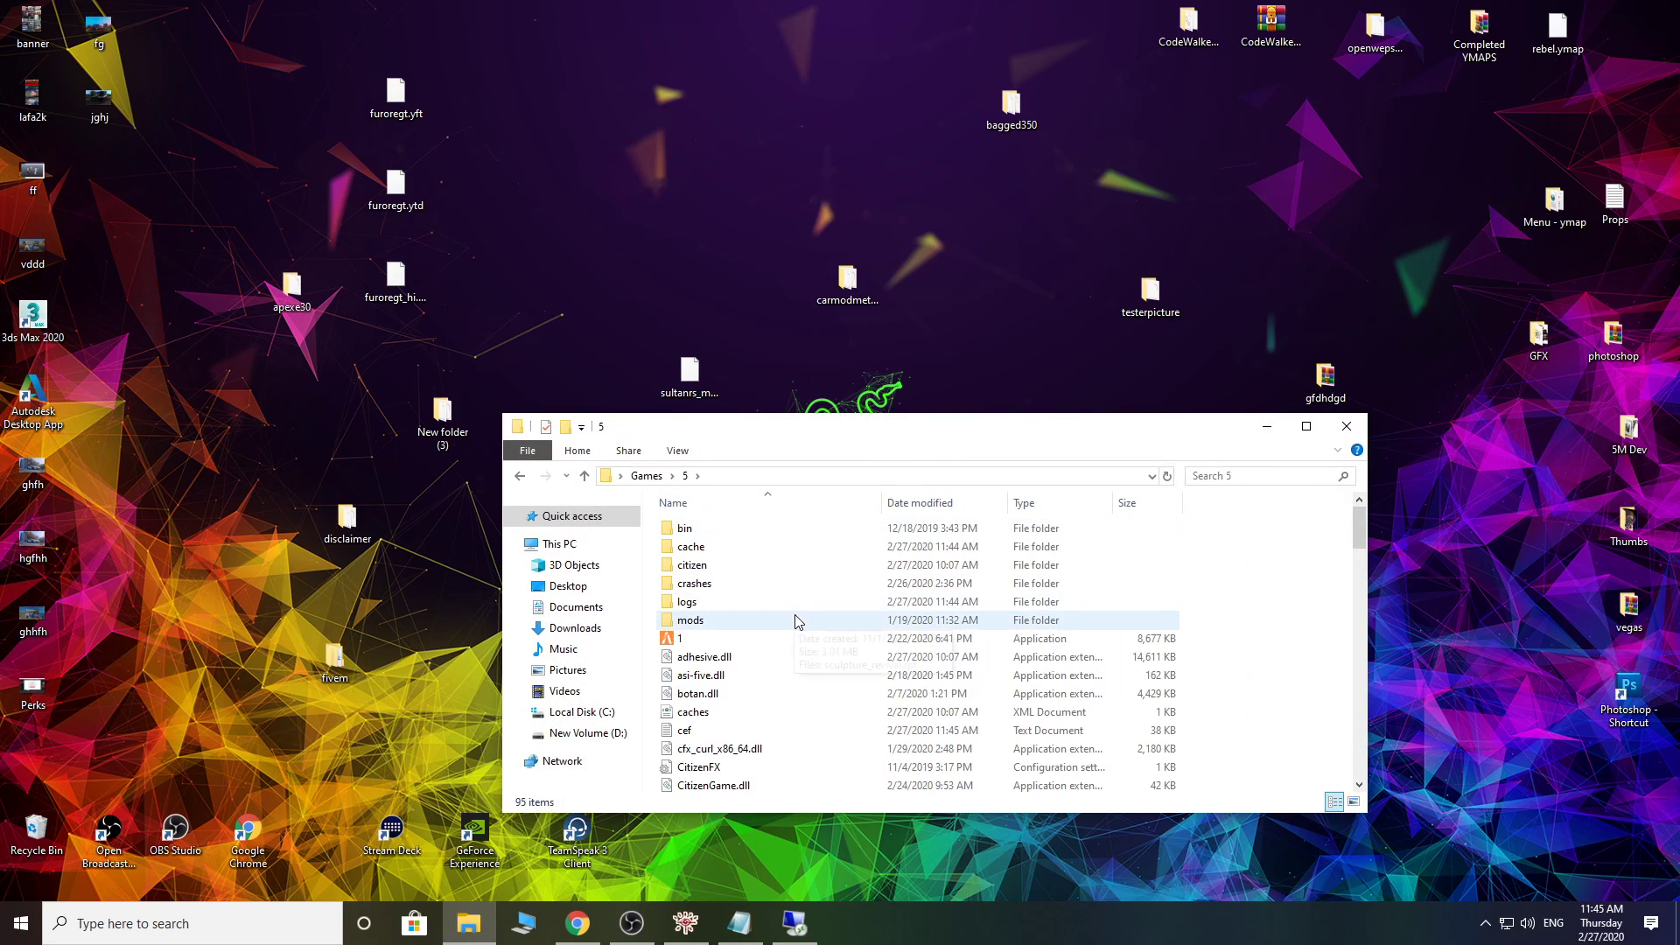
pyautogui.doubleClick(743, 646)
pyautogui.click(1347, 427)
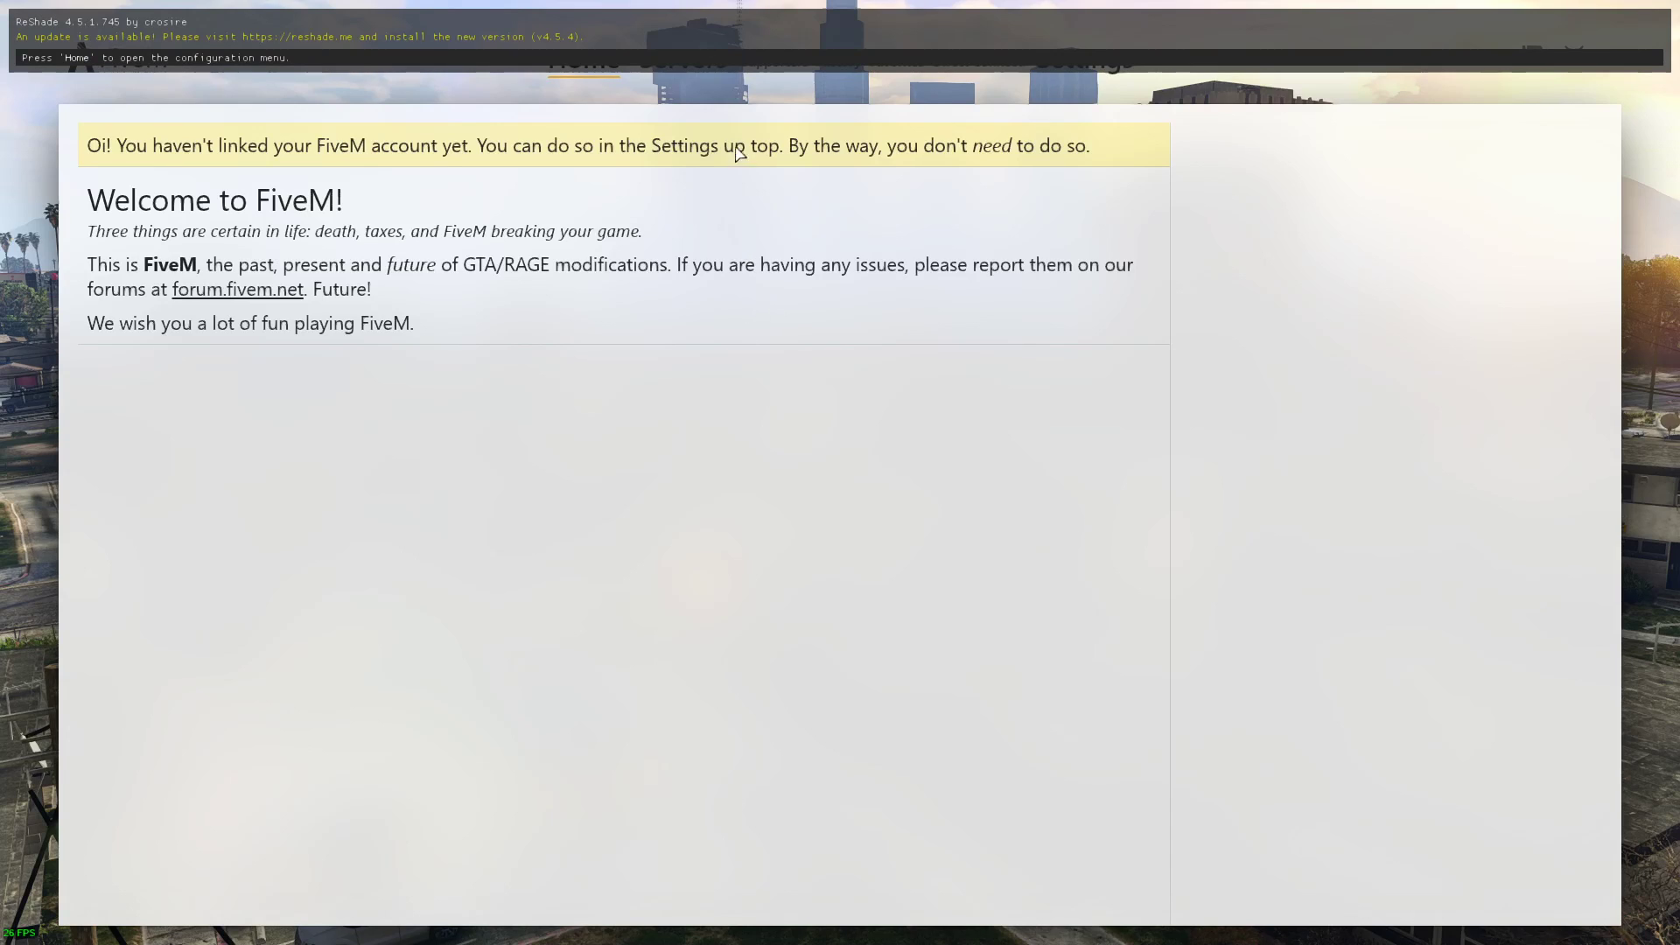
pyautogui.click(979, 69)
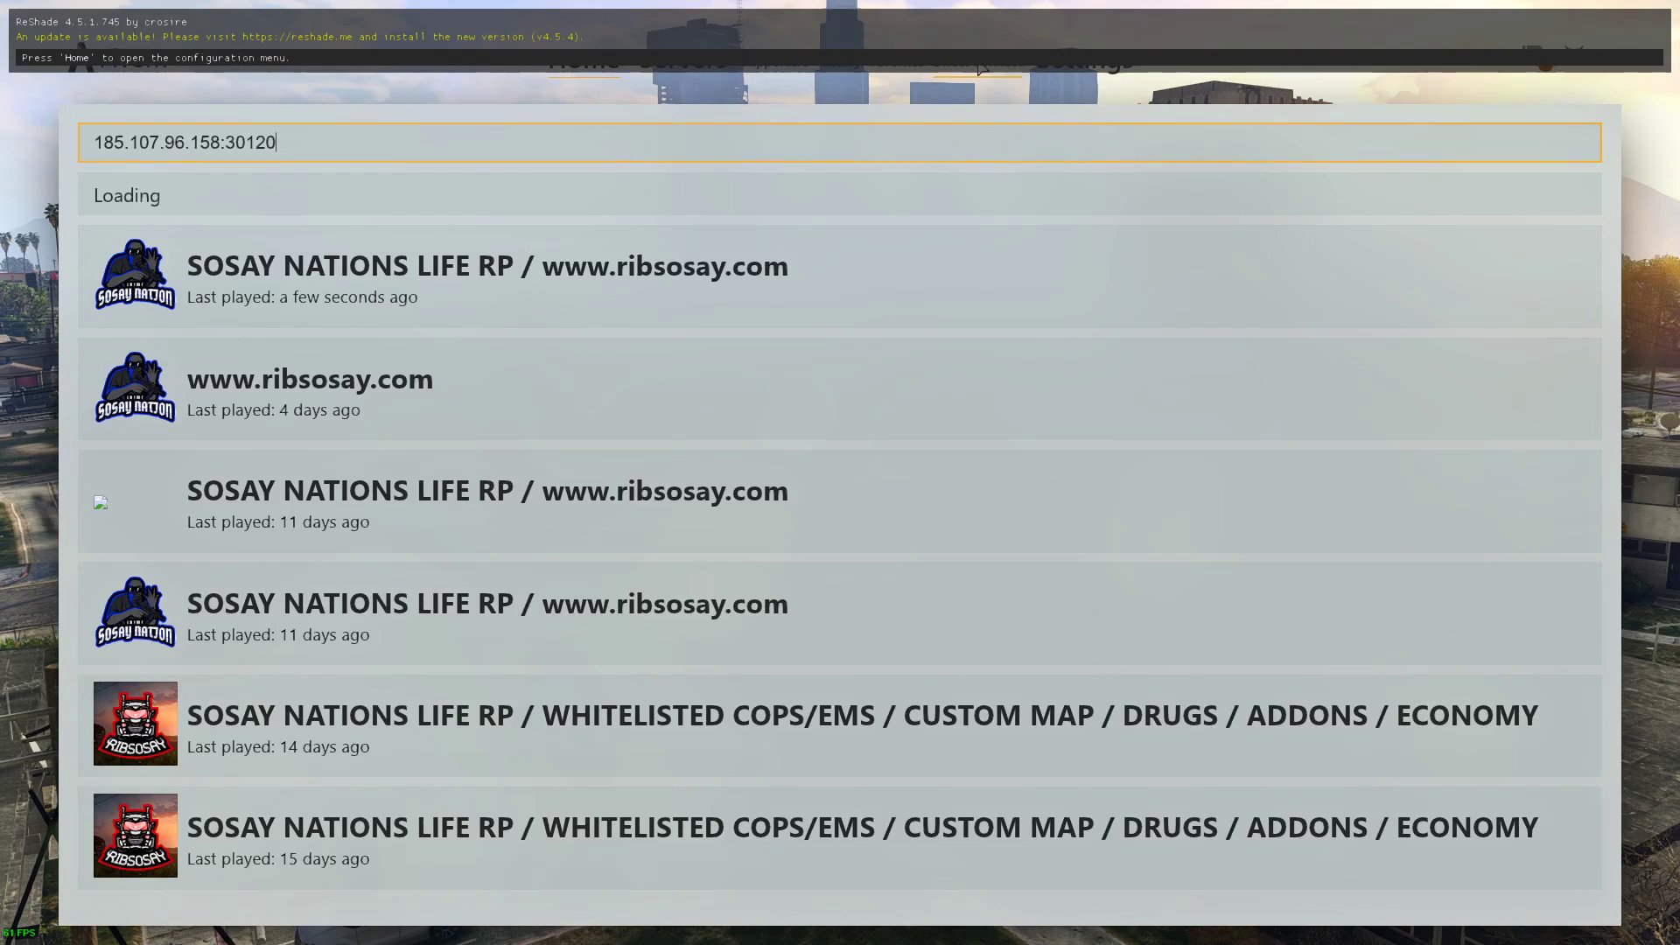
pyautogui.press('BackSpace')
# Step: Set the port to 30121 and connect to the server
pyautogui.write('1')
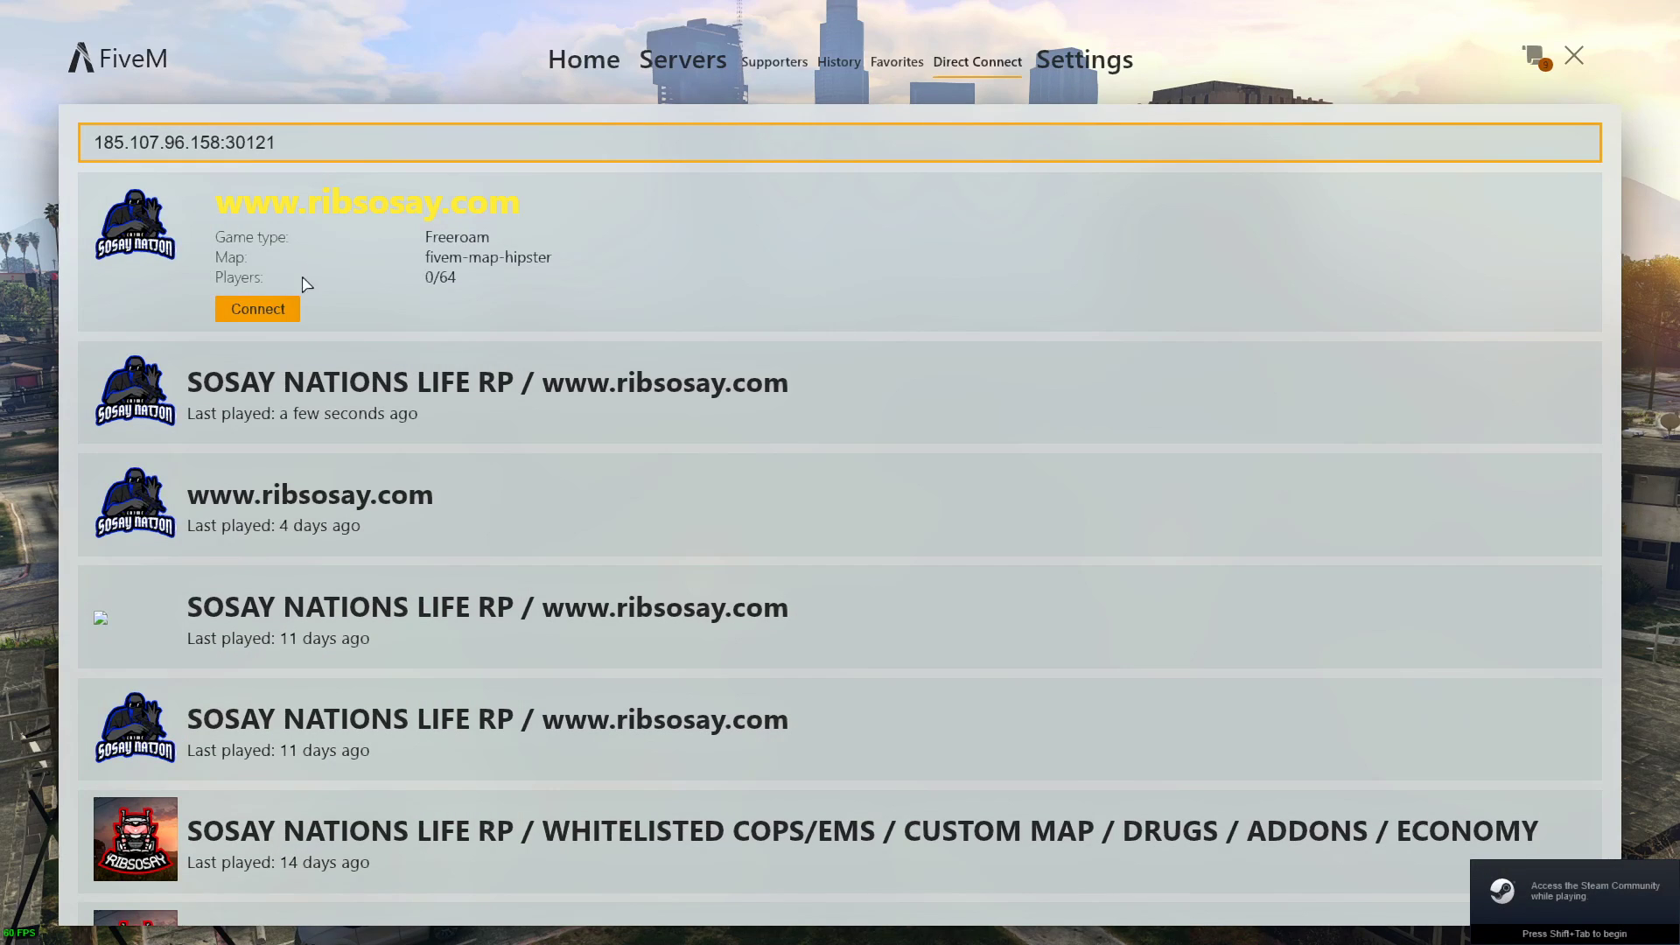
pyautogui.click(271, 311)
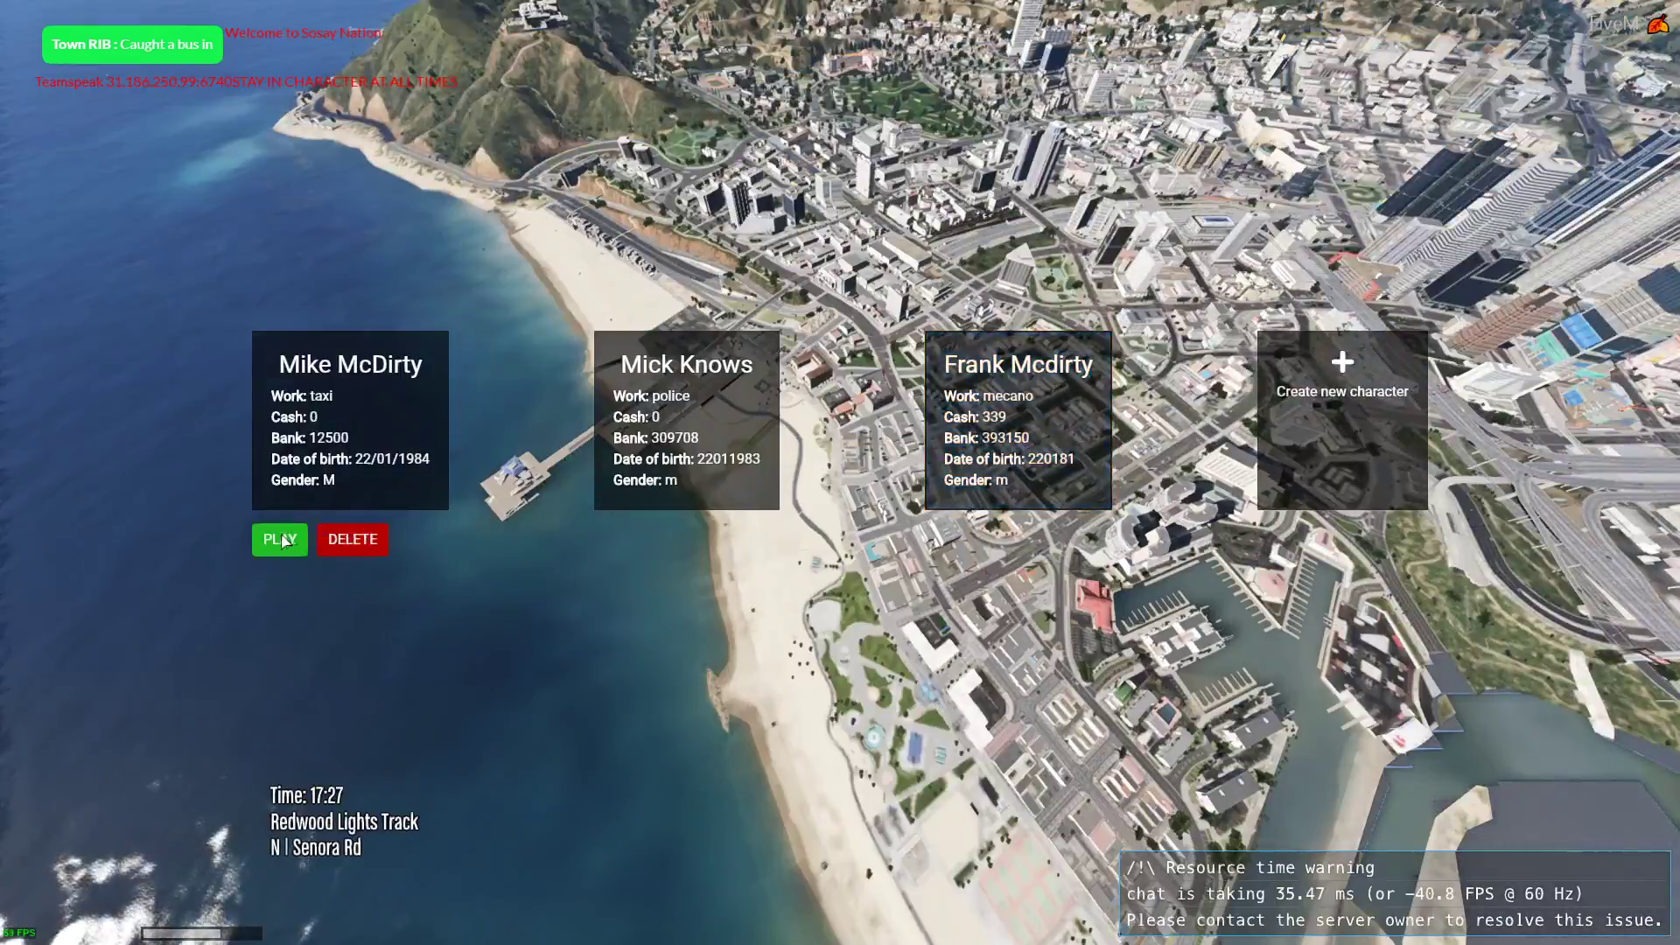
# Step: Spawn into the game as the mechanic character
pyautogui.click(280, 540)
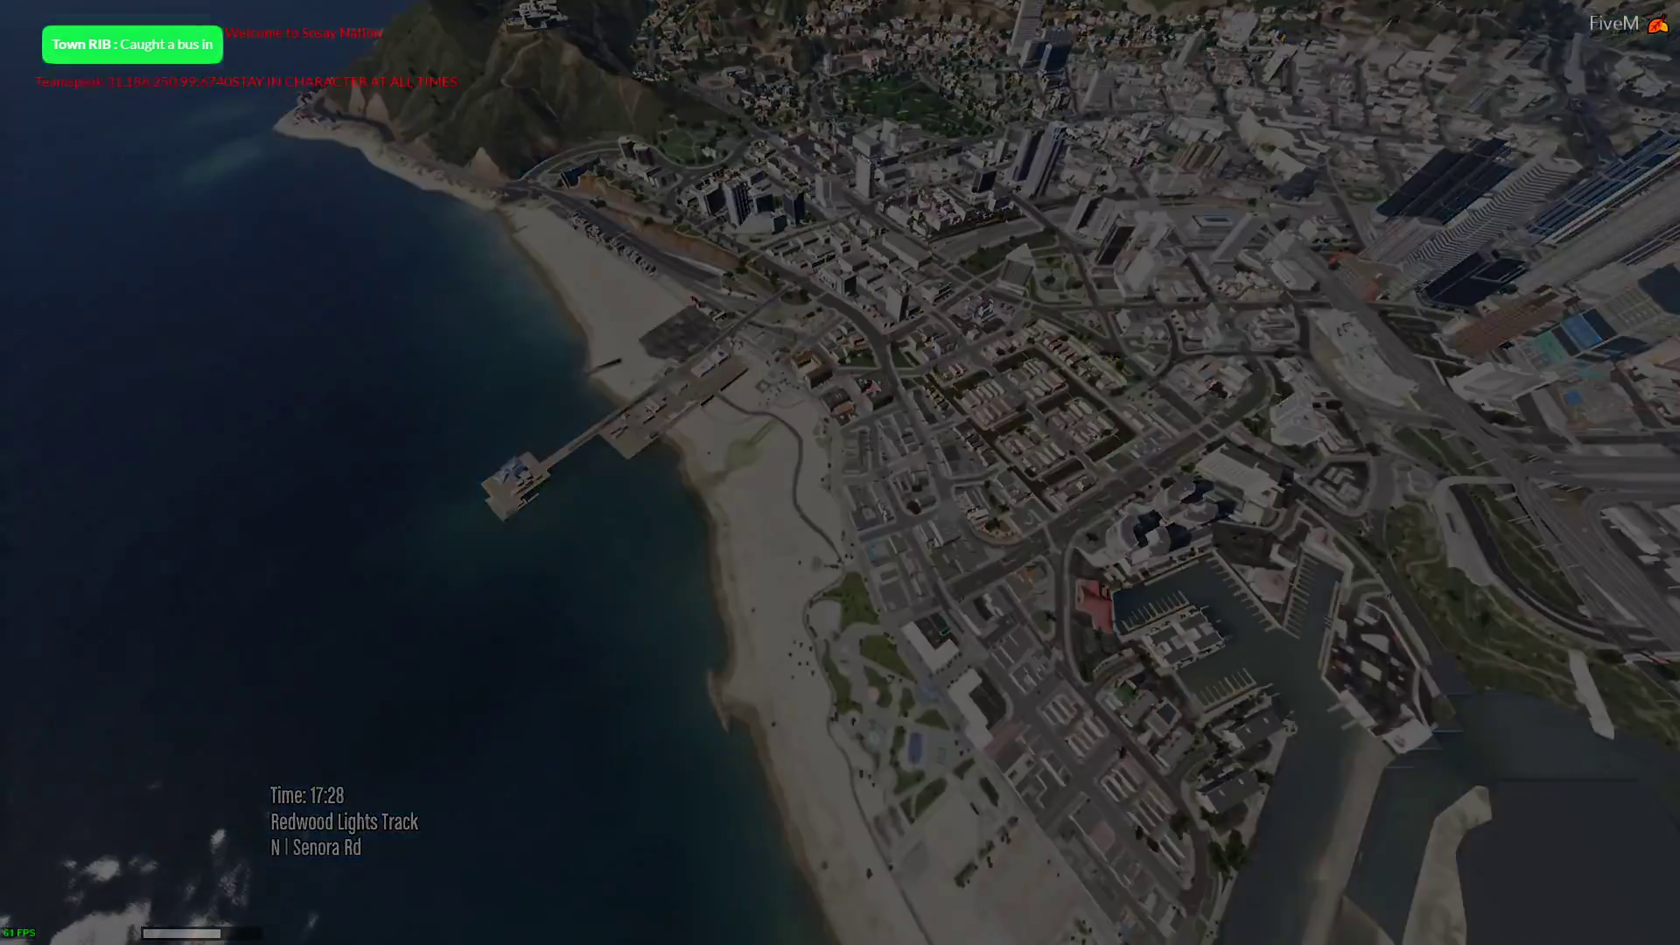